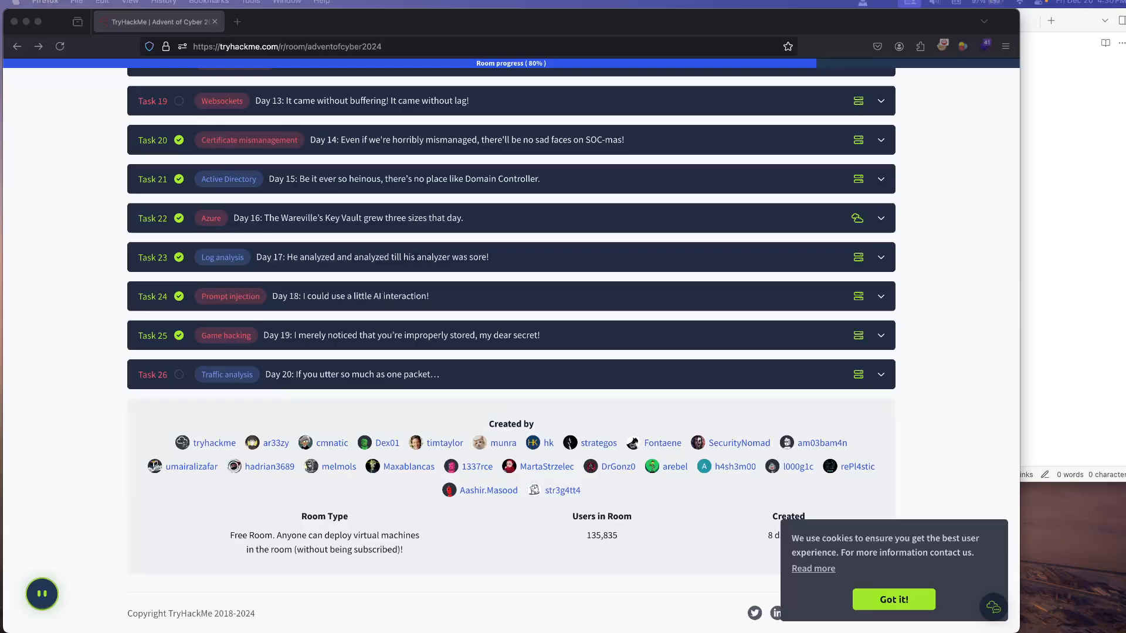
Step: Expand Task 26, the Day 20 Traffic analysis task, and start its virtual machine
click(511, 374)
click(511, 375)
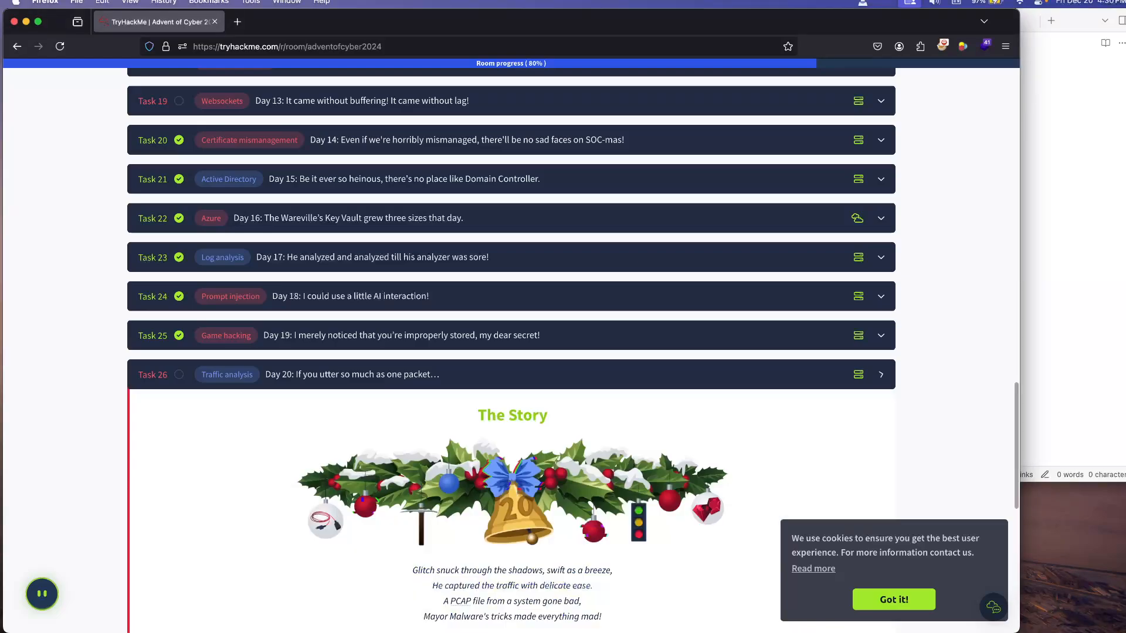
scroll(512, 375, down, 2)
scroll(511, 352, down, 6)
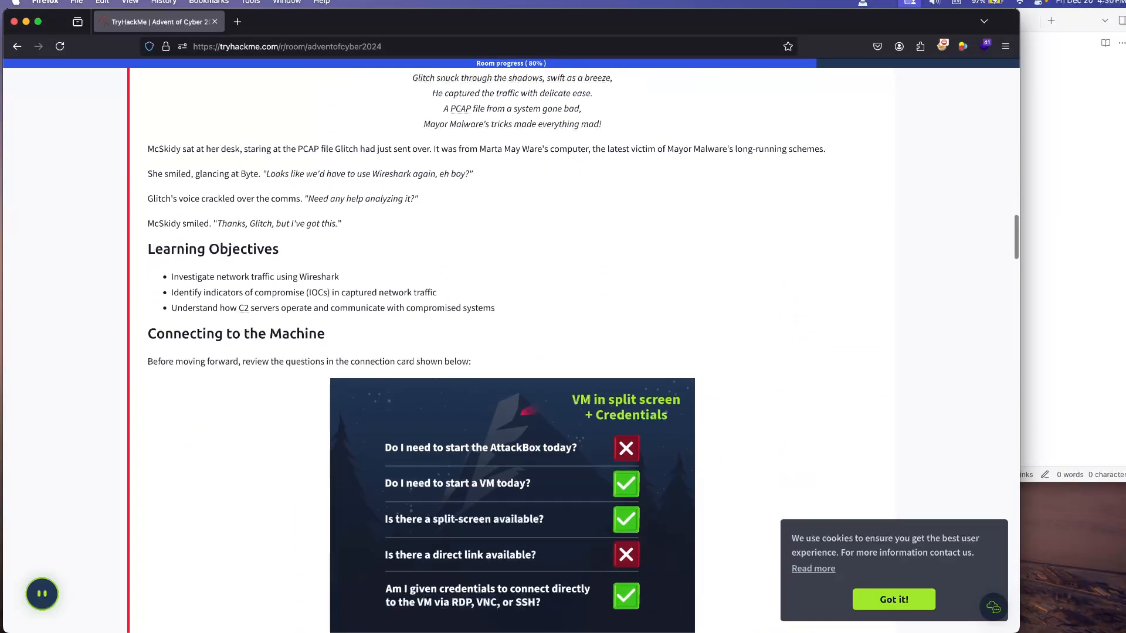
scroll(511, 352, down, 2)
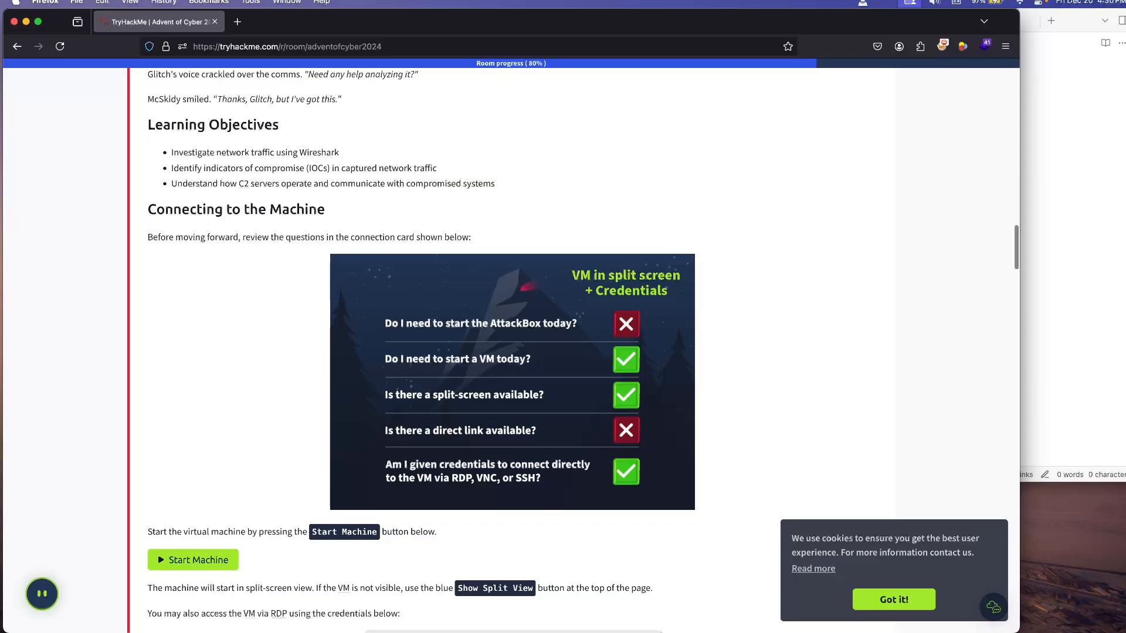
scroll(193, 358, down, 3)
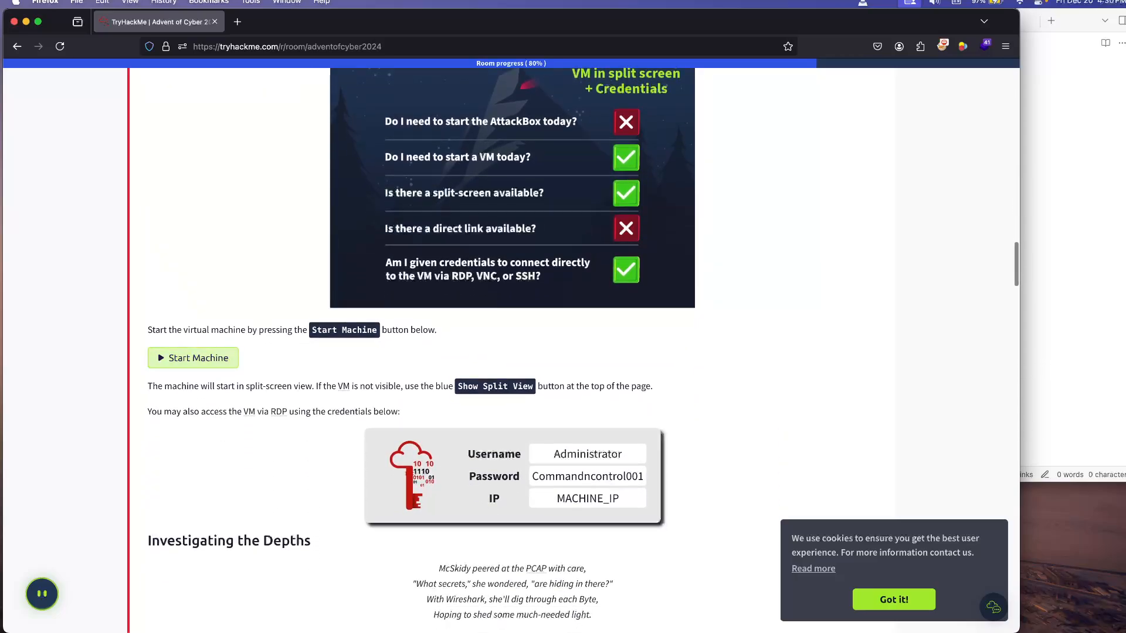
click(193, 358)
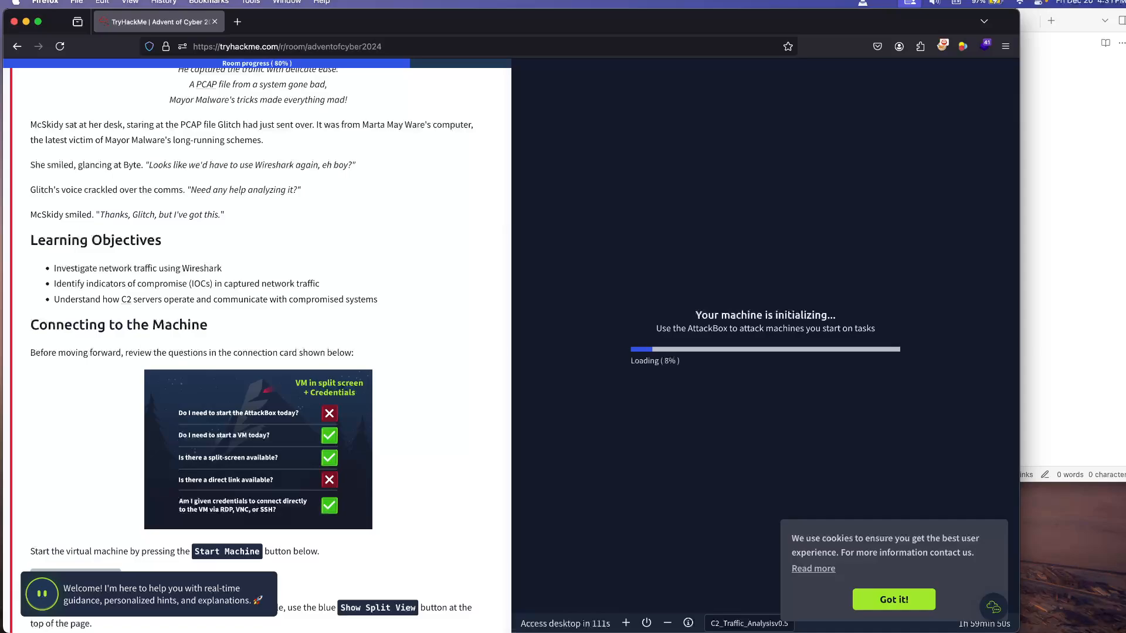
Step: Review the Advent of Cyber 2024 task list above the Day 20 task while the machine initializes
scroll(269, 352, down, 4)
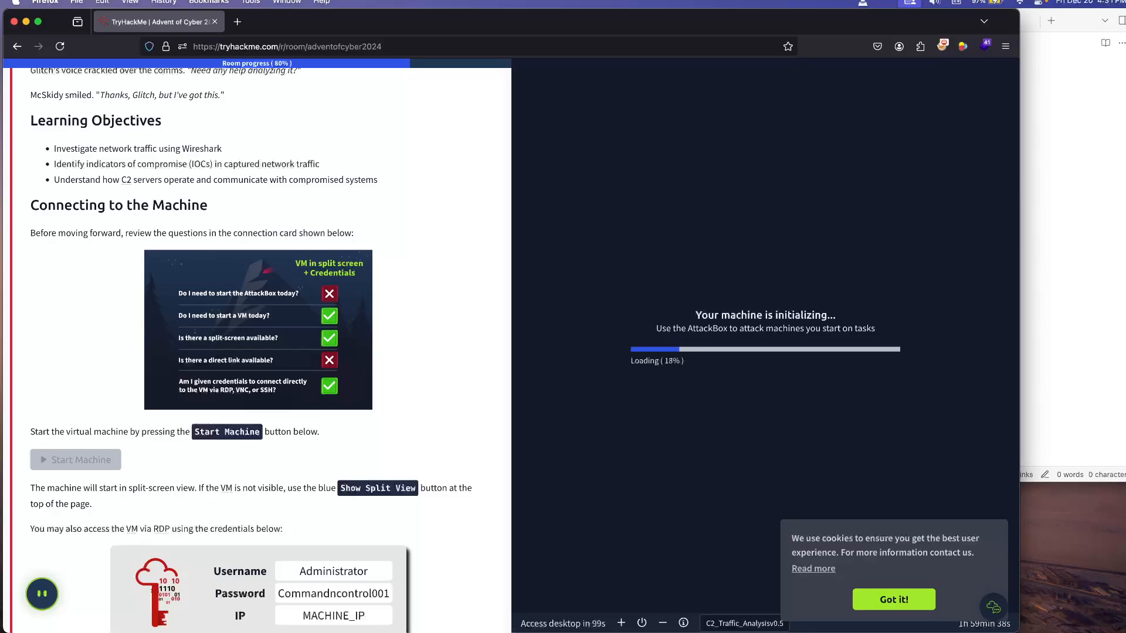
key(super+Tab)
key(super+Tab)
scroll(258, 351, up, 2)
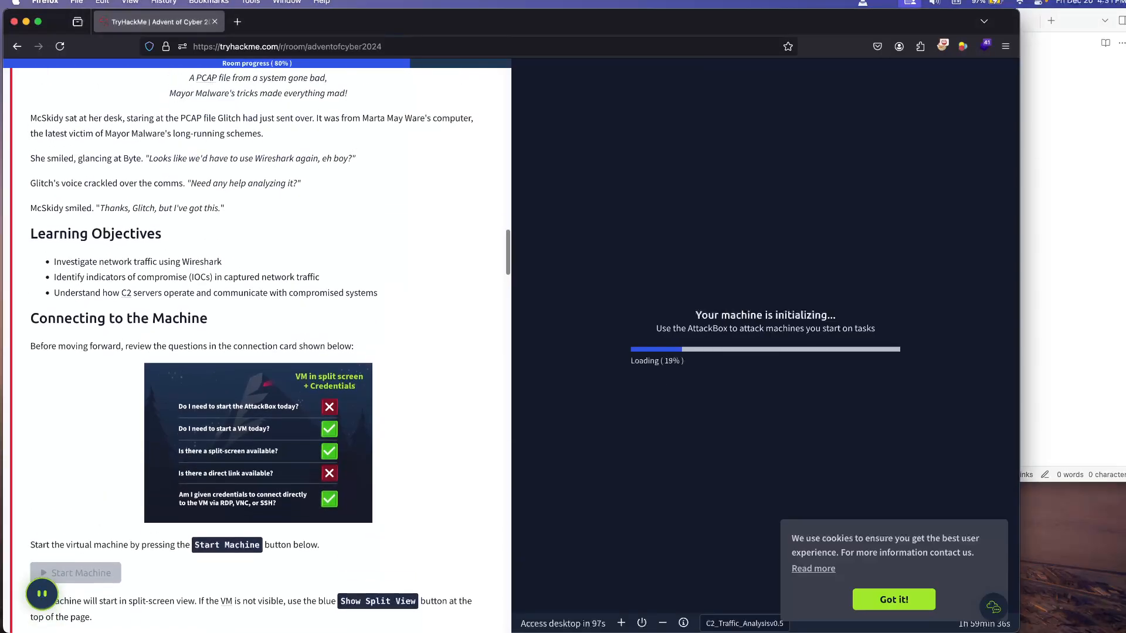
scroll(258, 352, up, 4)
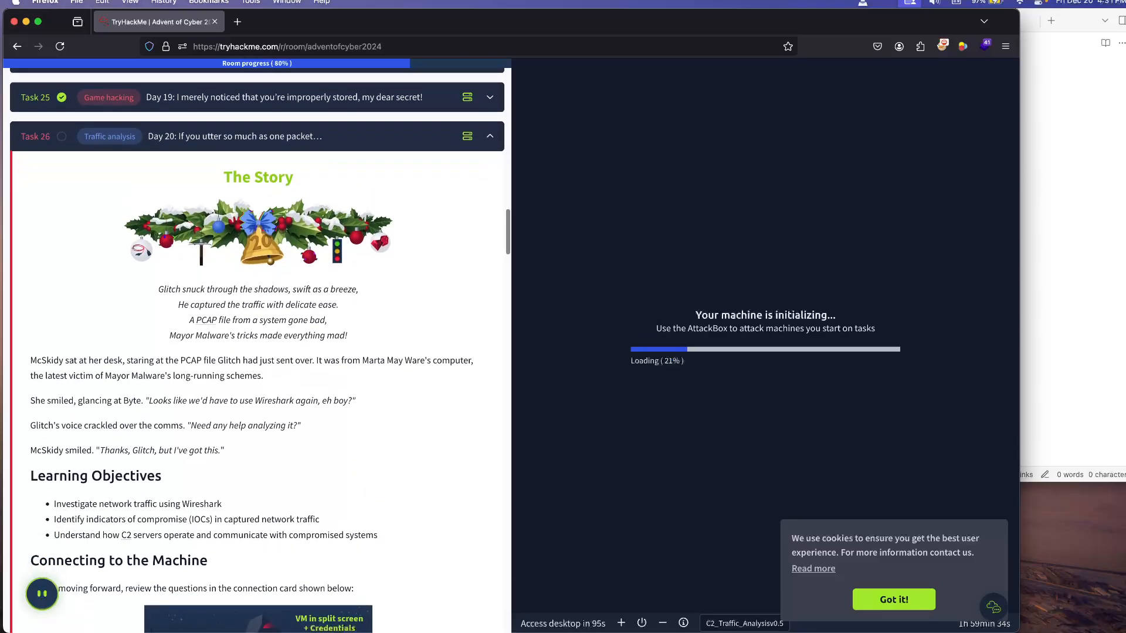
scroll(258, 352, up, 5)
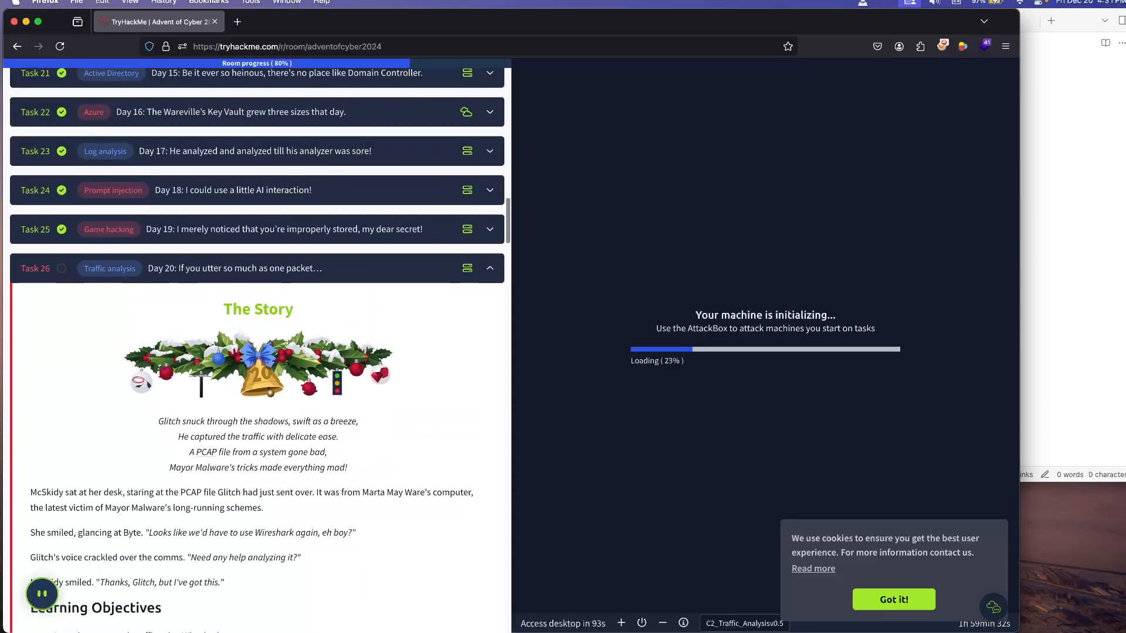
scroll(258, 352, up, 4)
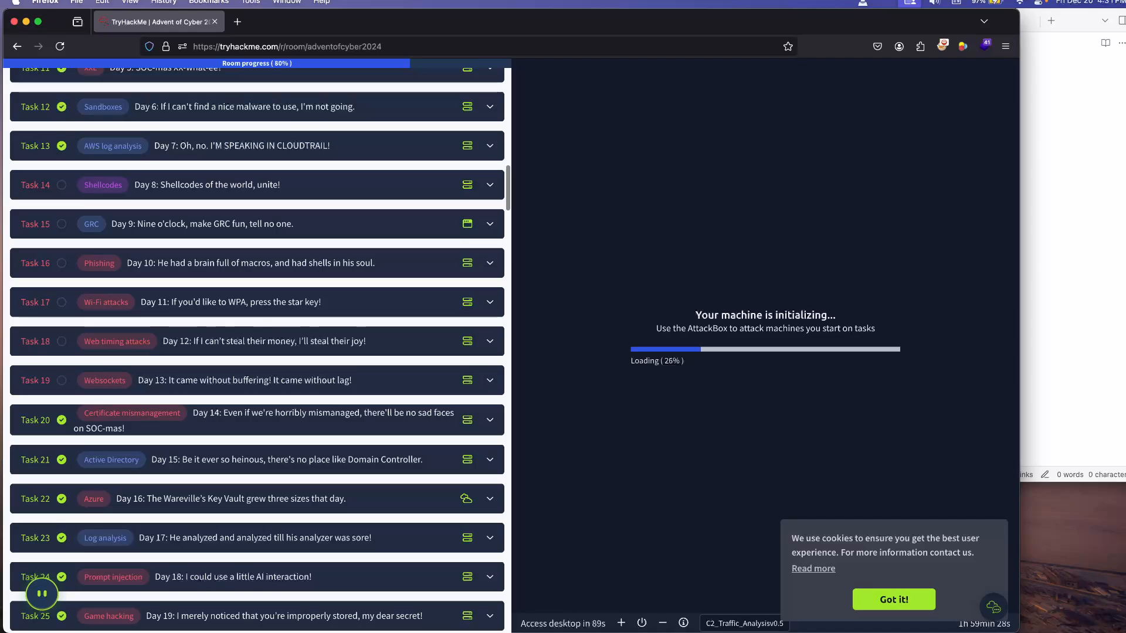
scroll(258, 352, down, 2)
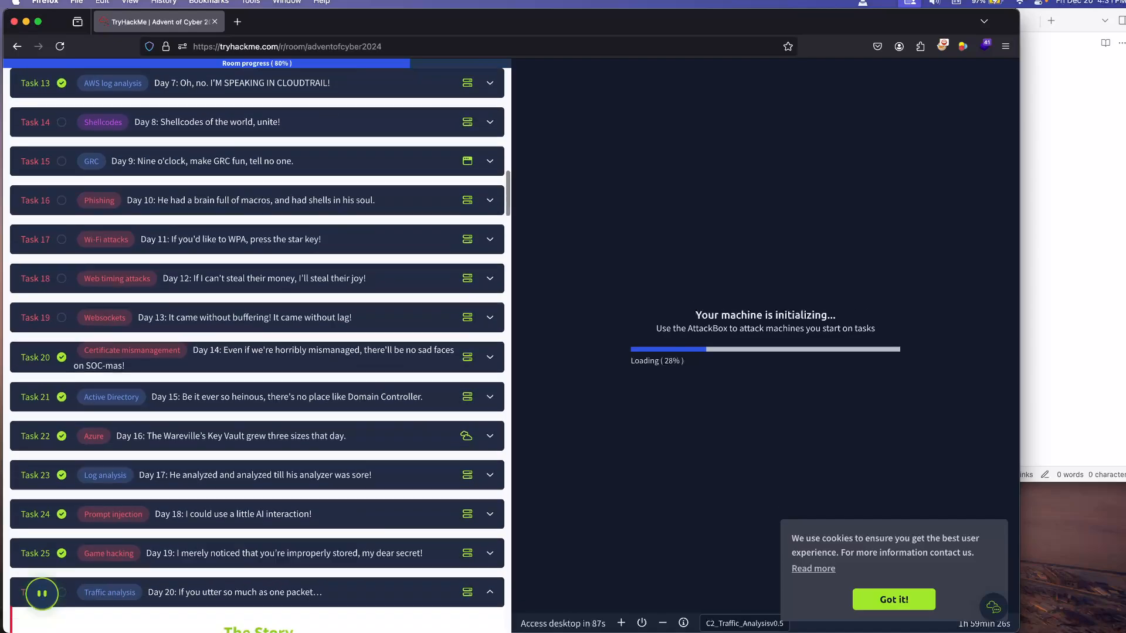
scroll(258, 352, down, 1)
scroll(258, 352, down, 3)
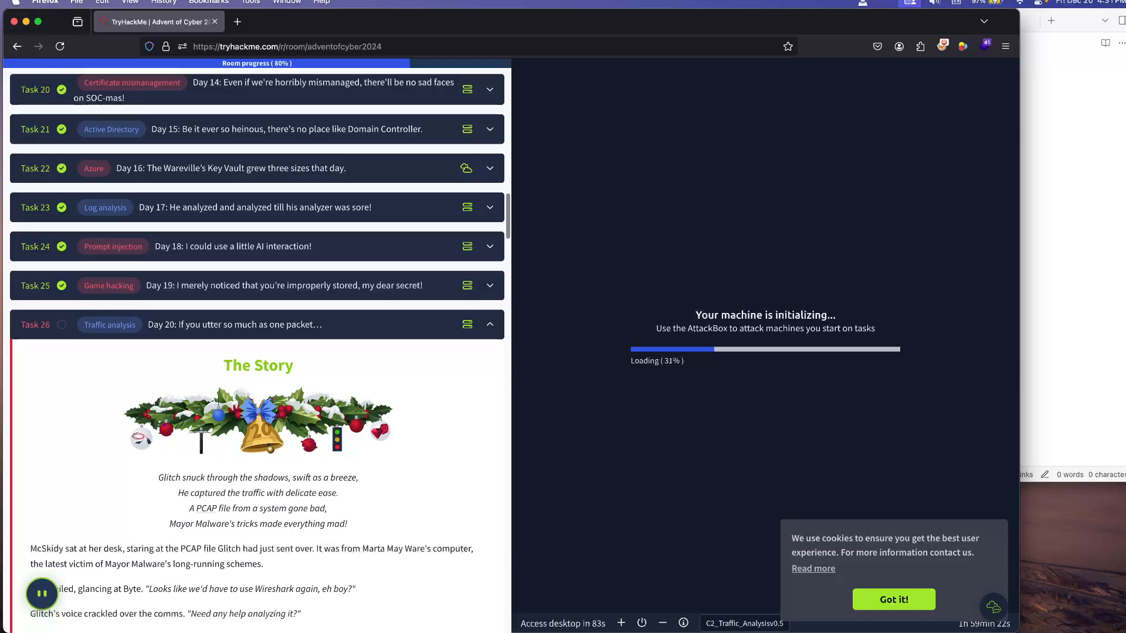
Step: Read the Day 20 story, learning objectives and machine connection details down to the Investigating the Depths section
scroll(258, 352, down, 5)
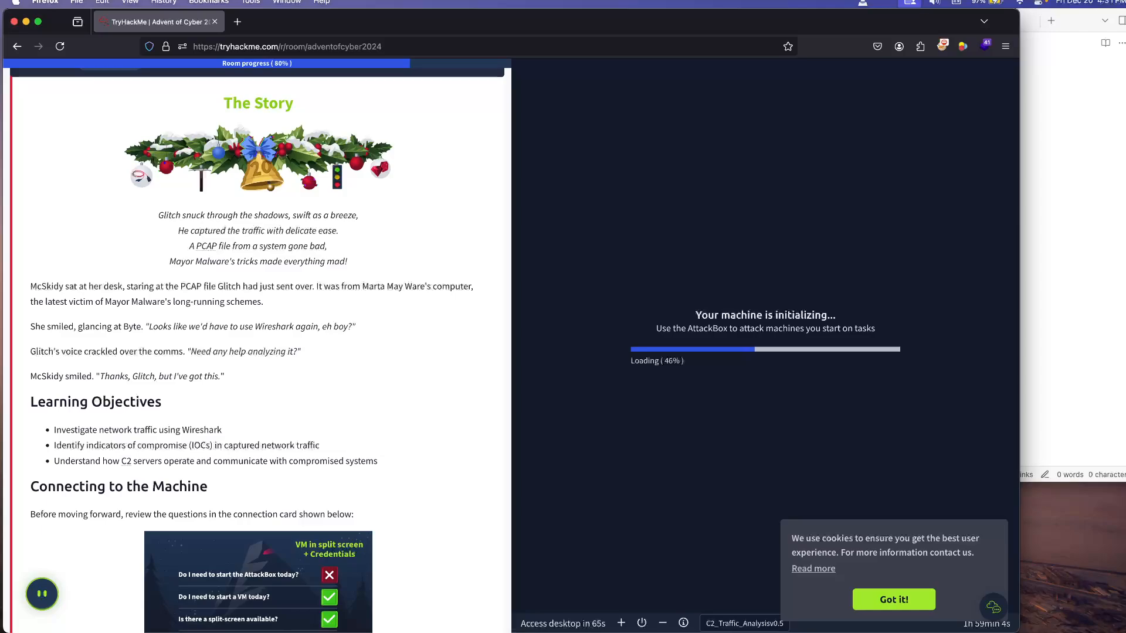
scroll(258, 352, down, 2)
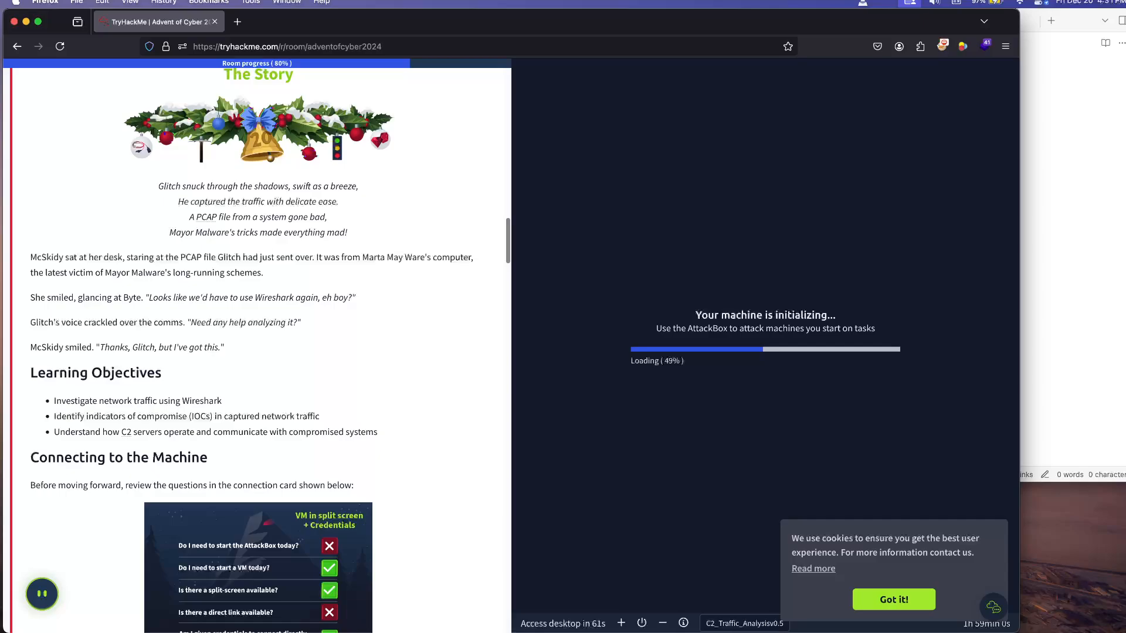
scroll(258, 352, down, 2)
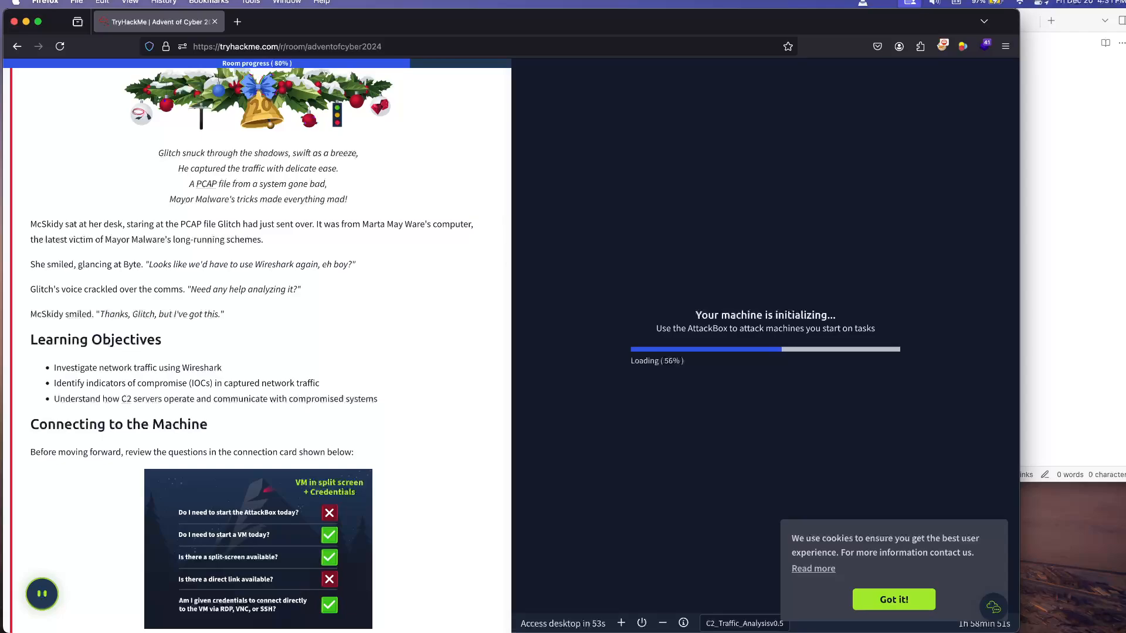
scroll(269, 352, down, 2)
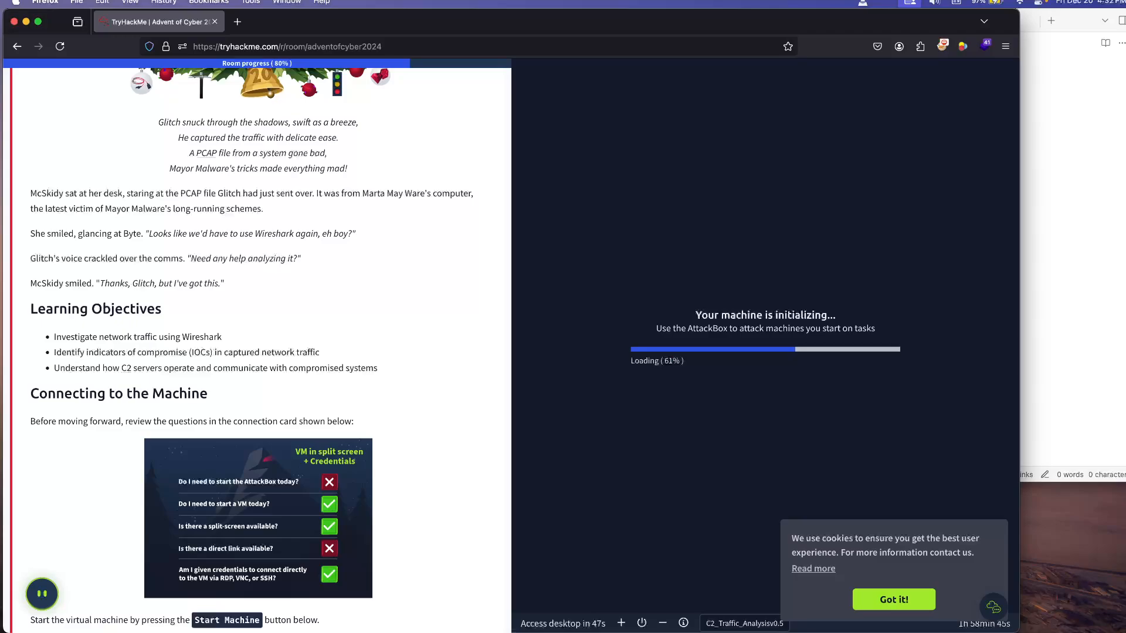
scroll(270, 352, down, 3)
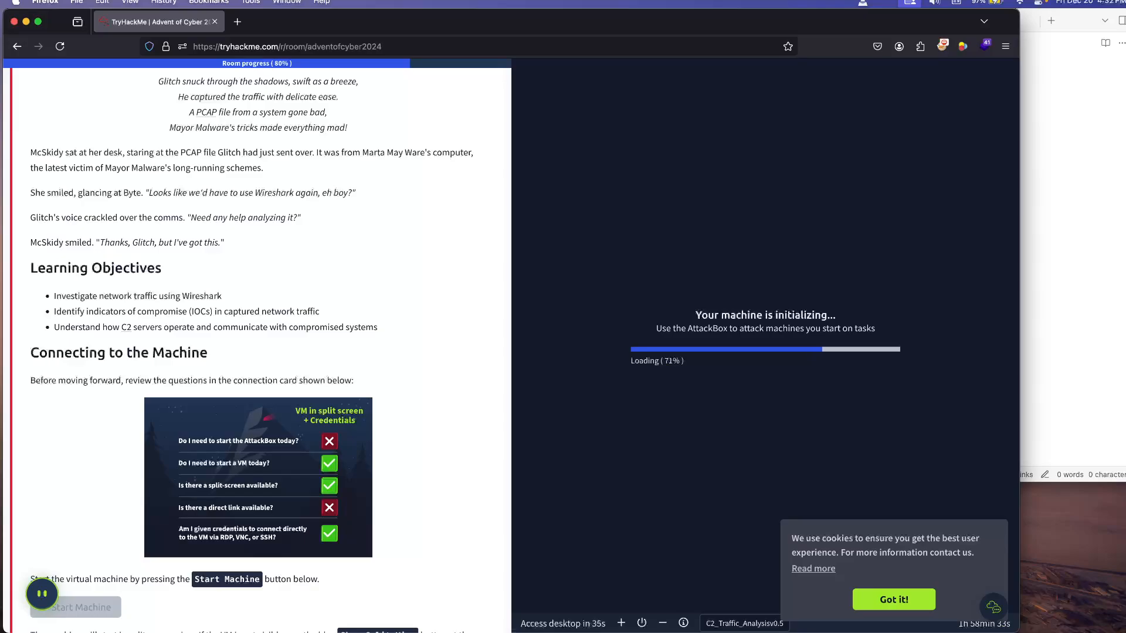
scroll(258, 351, down, 4)
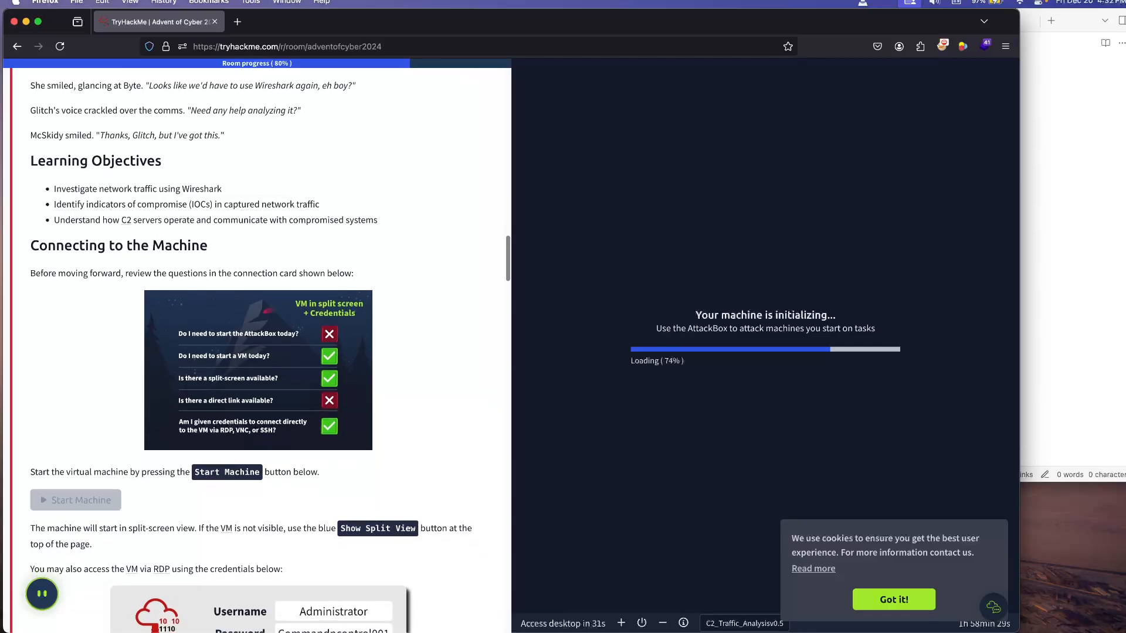
scroll(258, 352, down, 1)
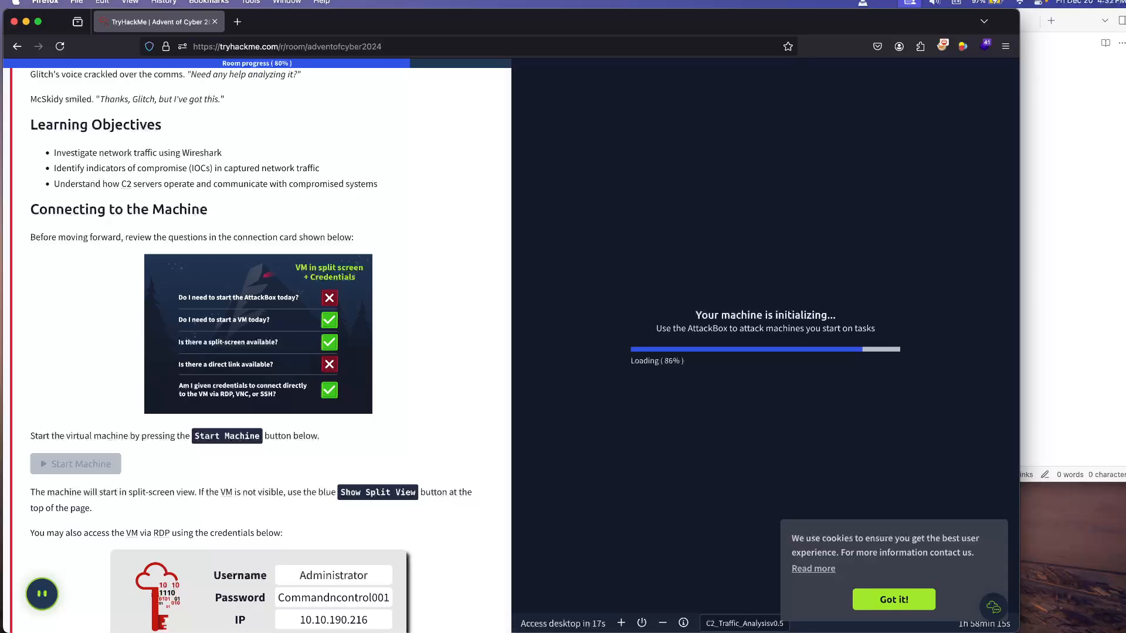
scroll(258, 351, down, 2)
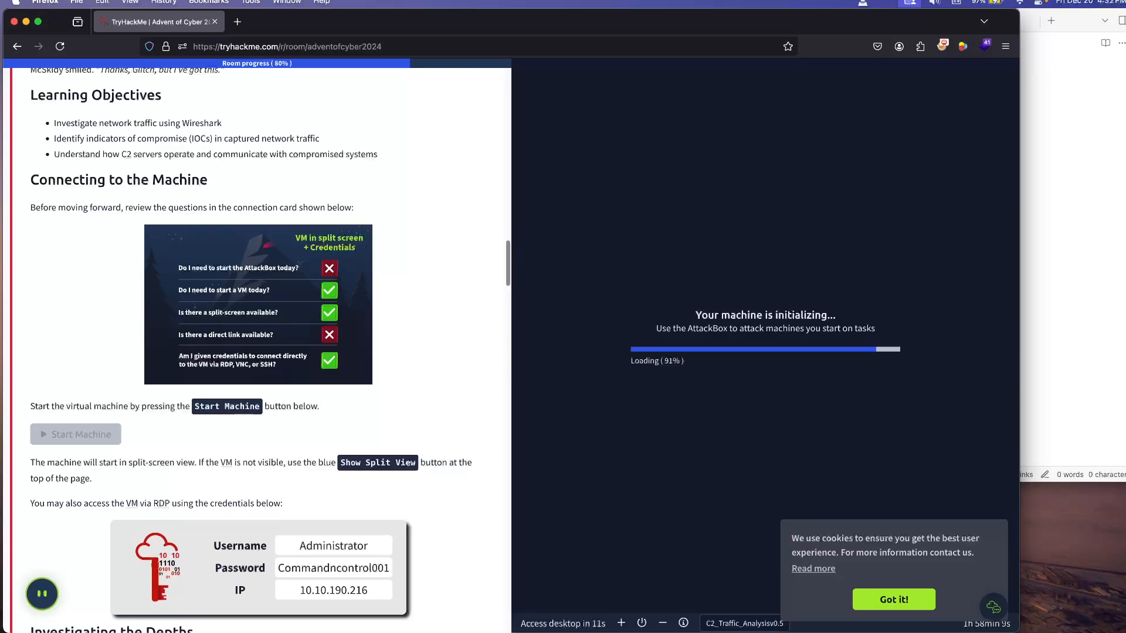
mouse_move(127, 155)
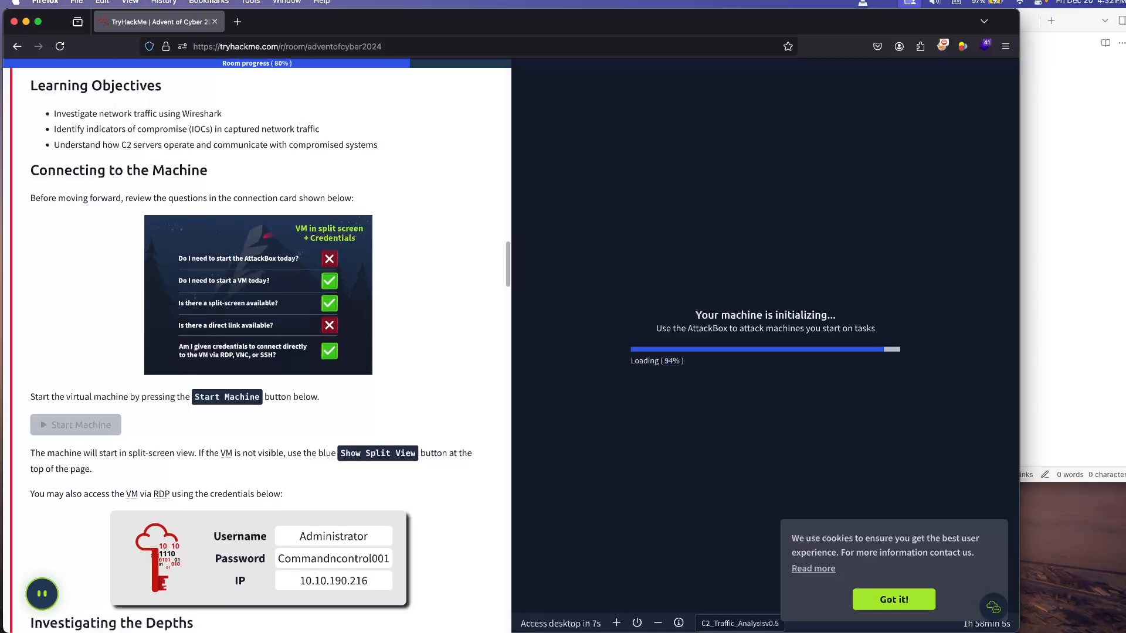
scroll(270, 352, down, 3)
scroll(270, 352, down, 8)
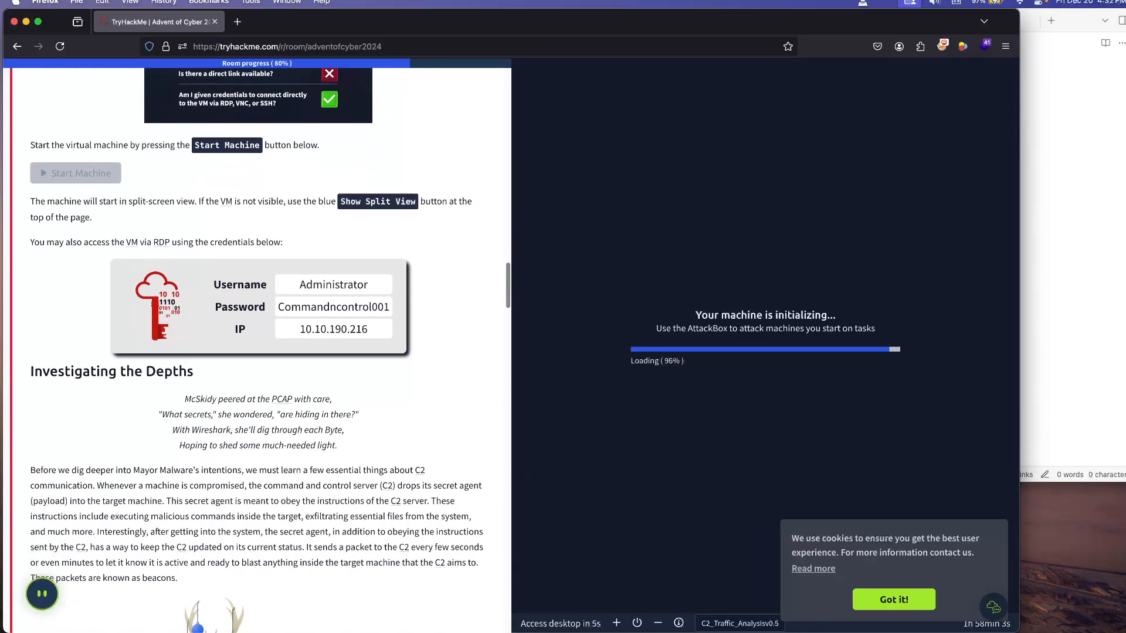
scroll(269, 352, down, 1)
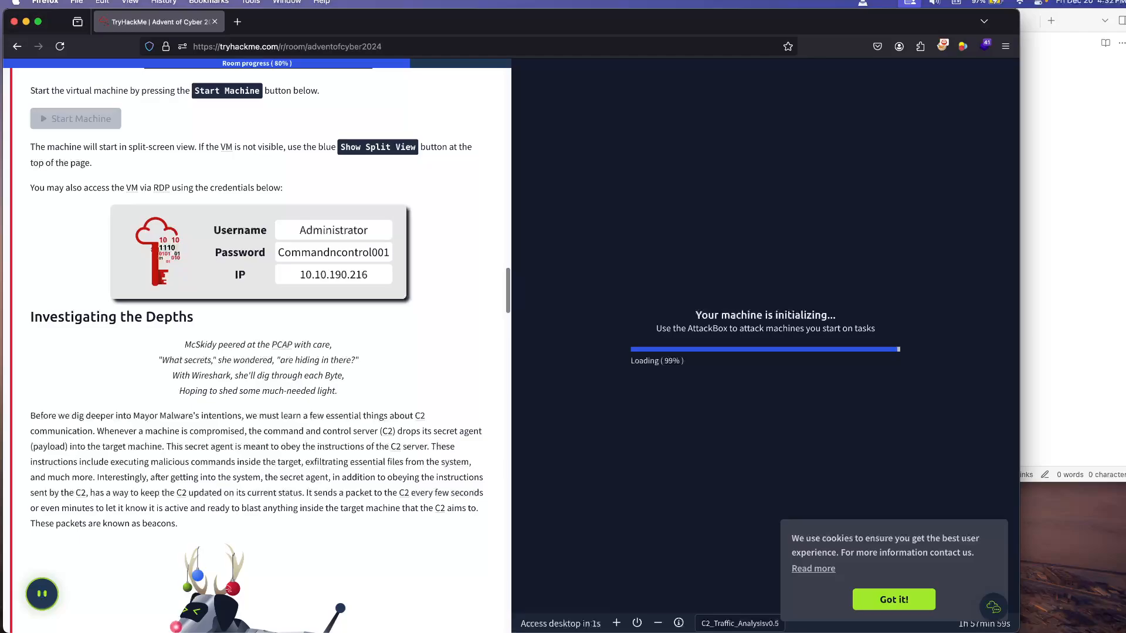
Step: Switch to Obsidian and add the top-level heading "Log Analysis" to the Day 20 note
key(super+Tab)
key(Return)
text(# Log n)
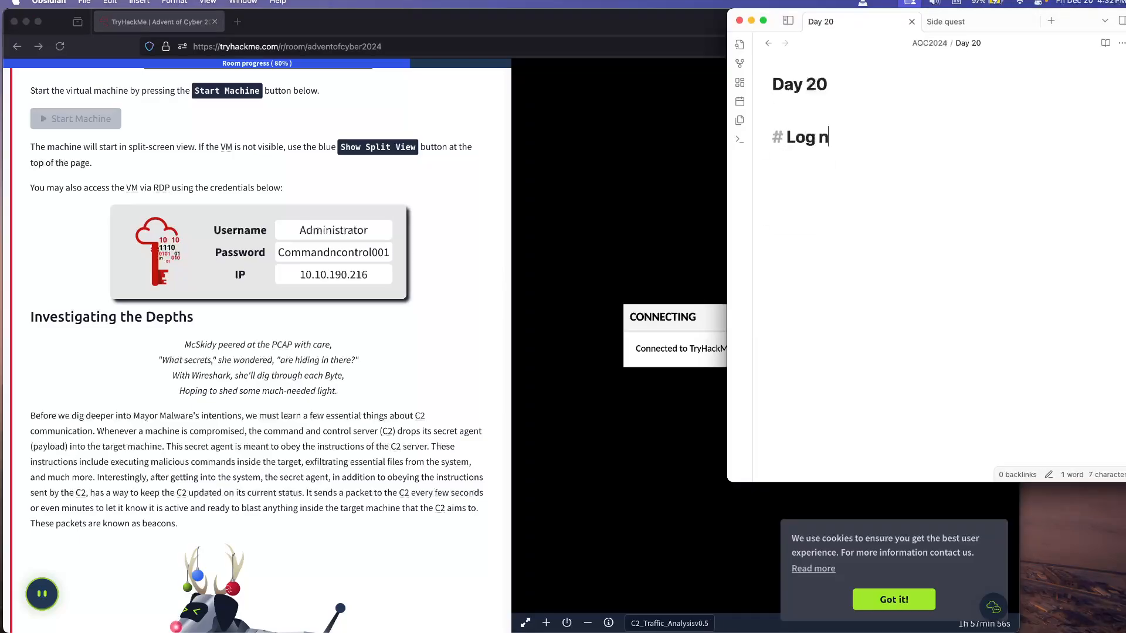
key(BackSpace)
text(Analysis)
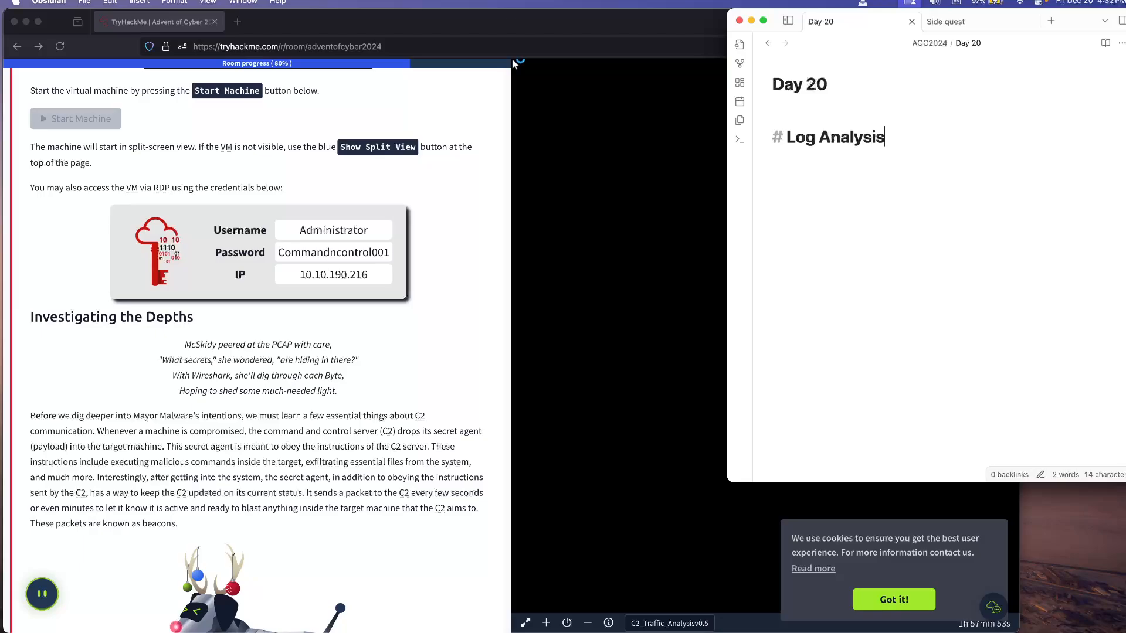
Step: Insert an empty bash code block below the Log Analysis heading
key(Return)
key(Return)
text(```bash)
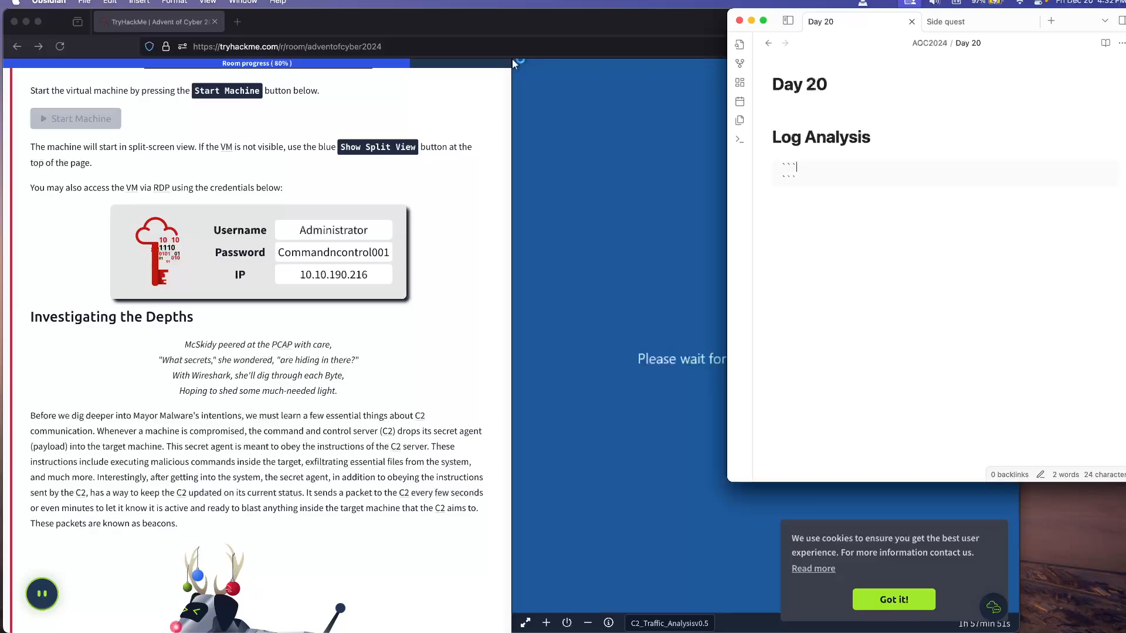
key(Return)
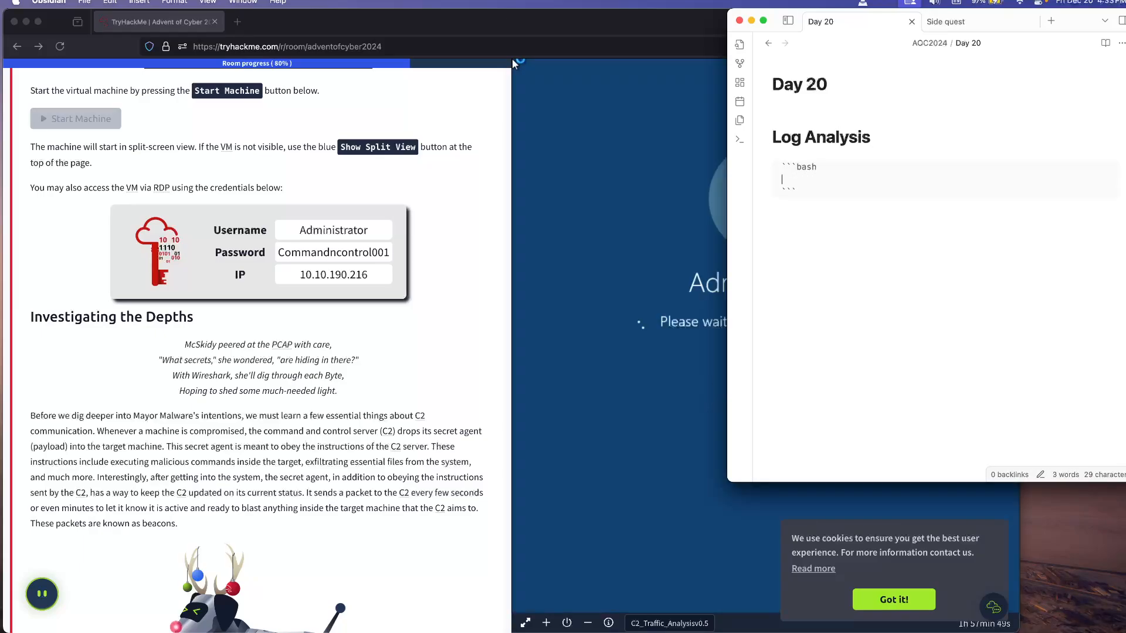
Step: Switch back to the TryHackMe room in Firefox and accept the cookie notice
click(513, 60)
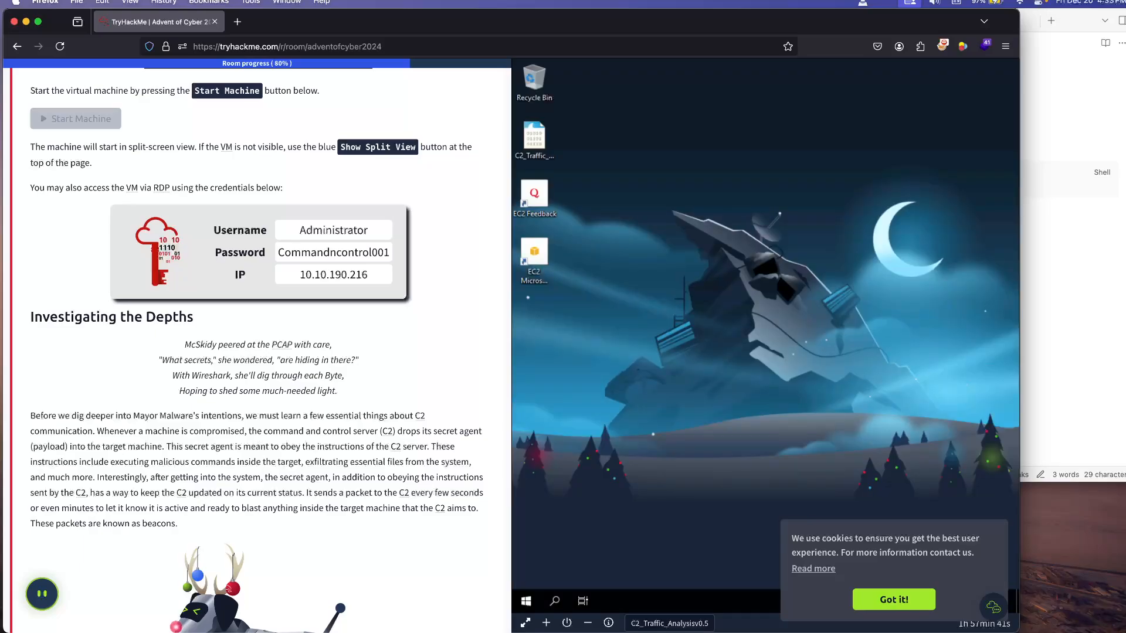
click(893, 600)
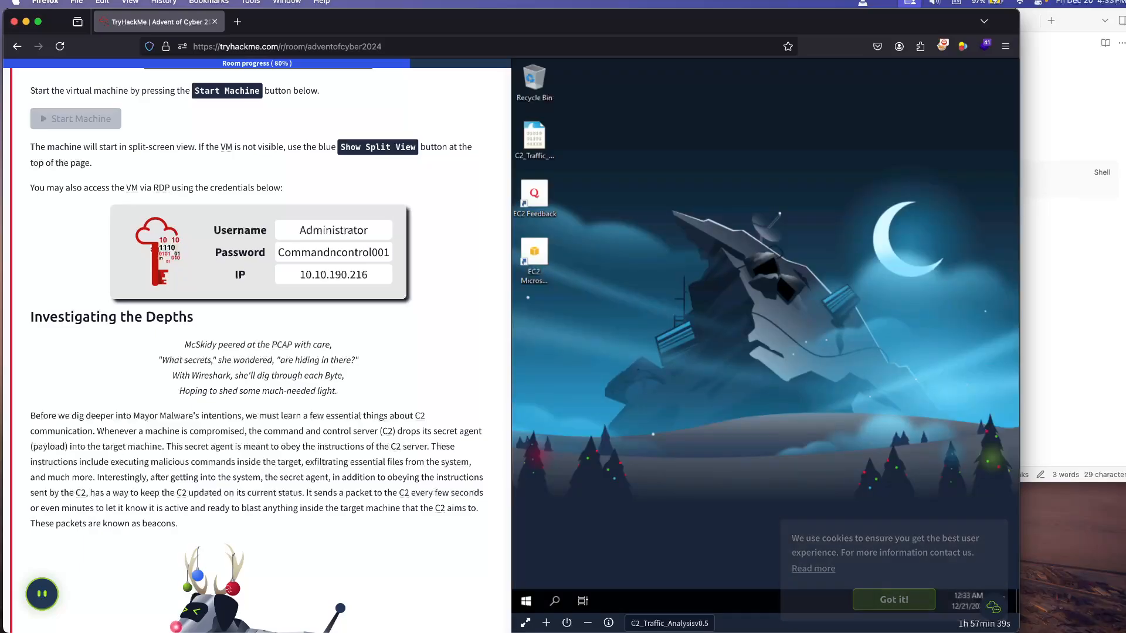
Step: Read the Investigating the Depths section on C2 beacons and Wireshark's key capabilities, down to the related Wireshark rooms
scroll(256, 350, down, 4)
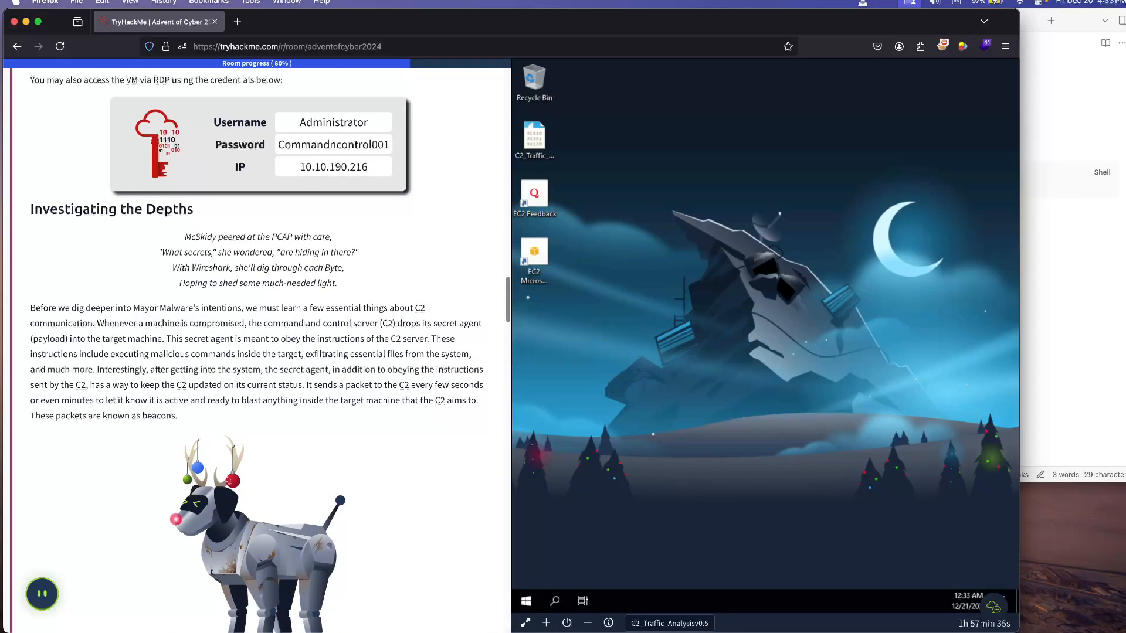
scroll(257, 350, down, 2)
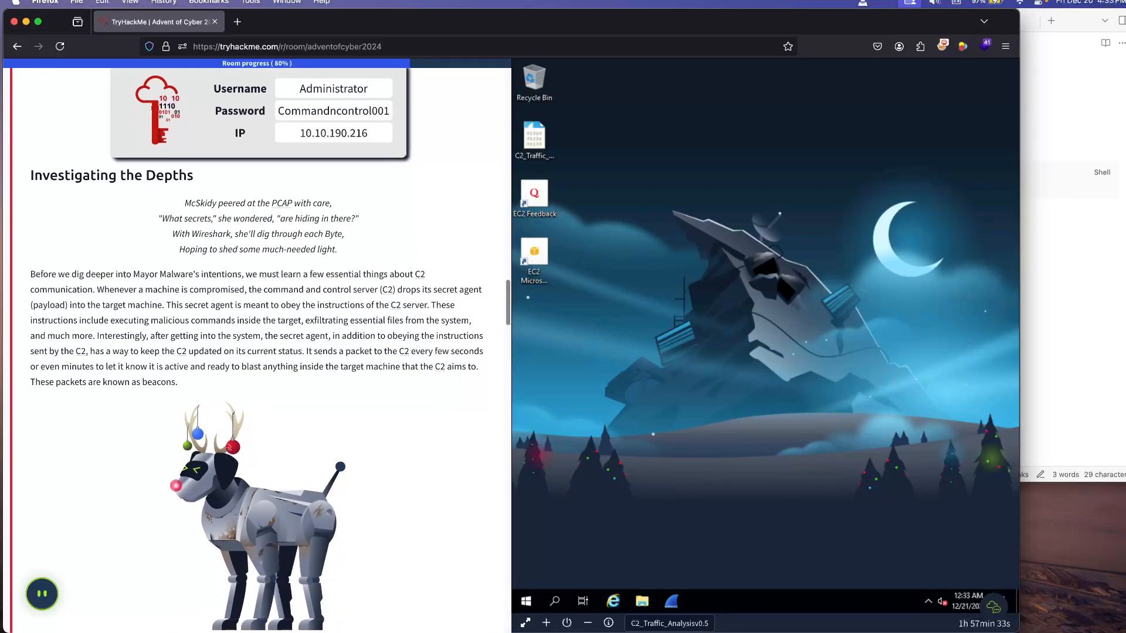
scroll(257, 350, down, 1)
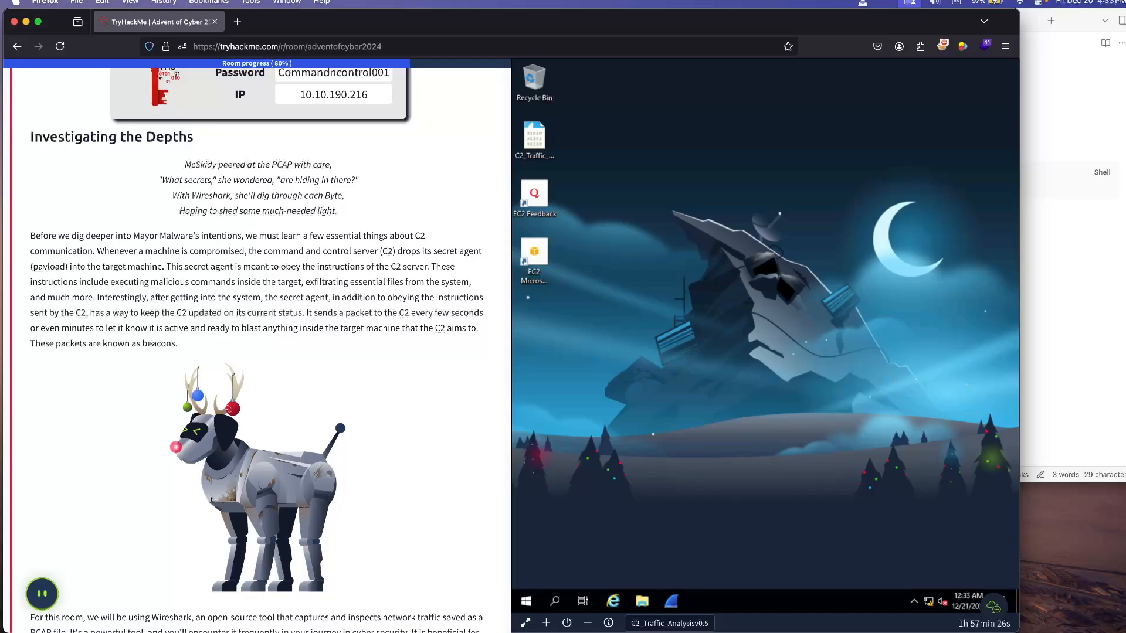
scroll(256, 350, down, 5)
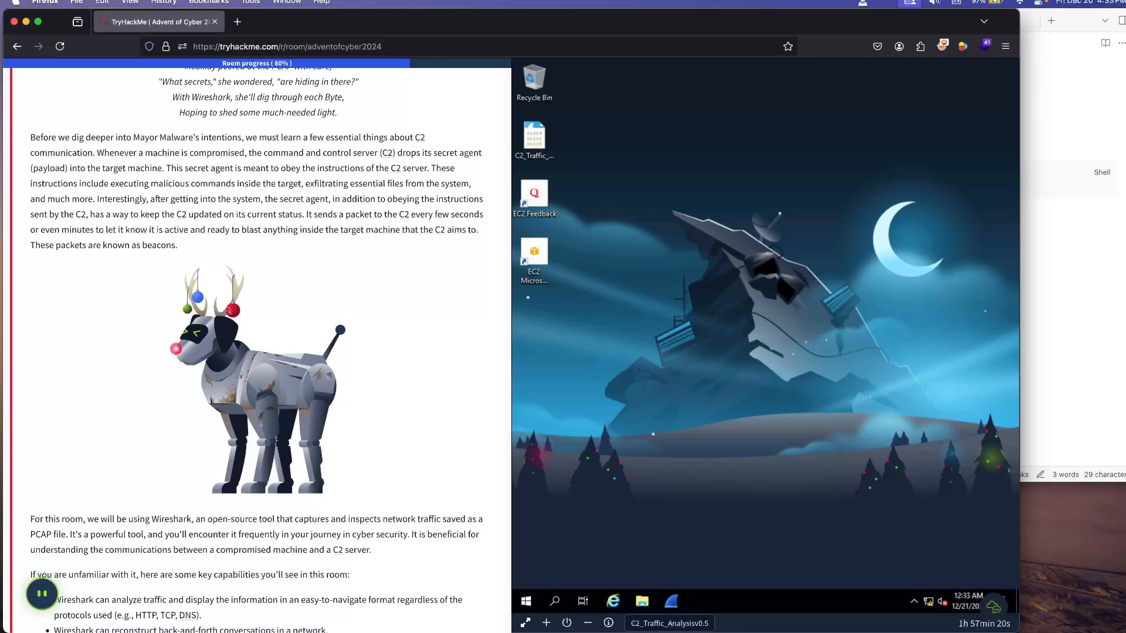
scroll(257, 350, down, 1)
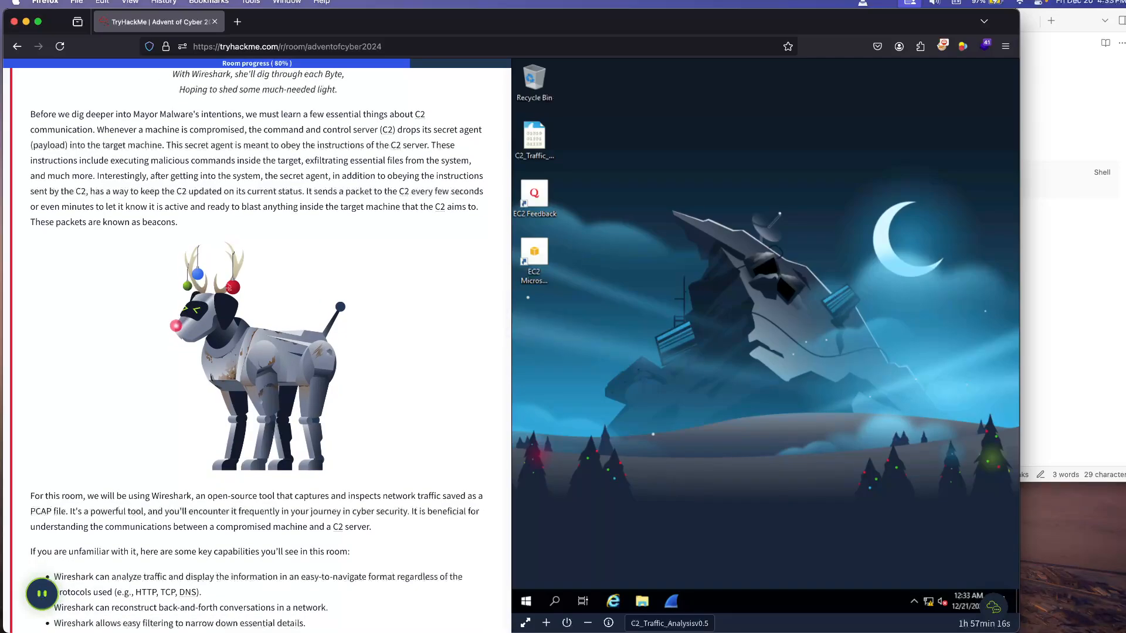
scroll(270, 350, down, 1)
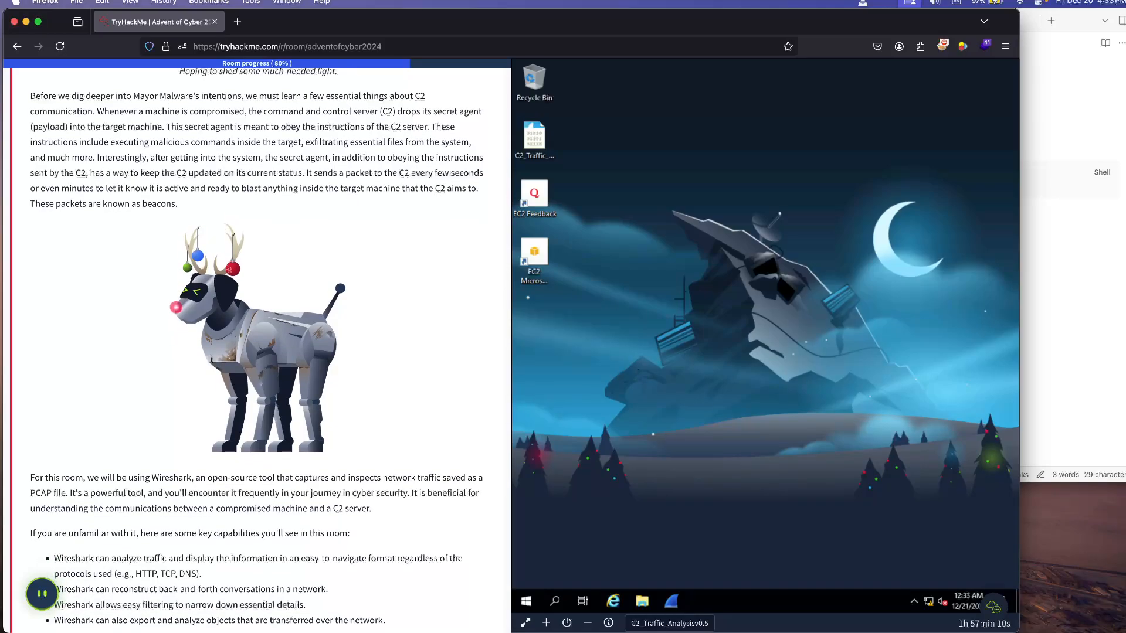
scroll(257, 346, down, 2)
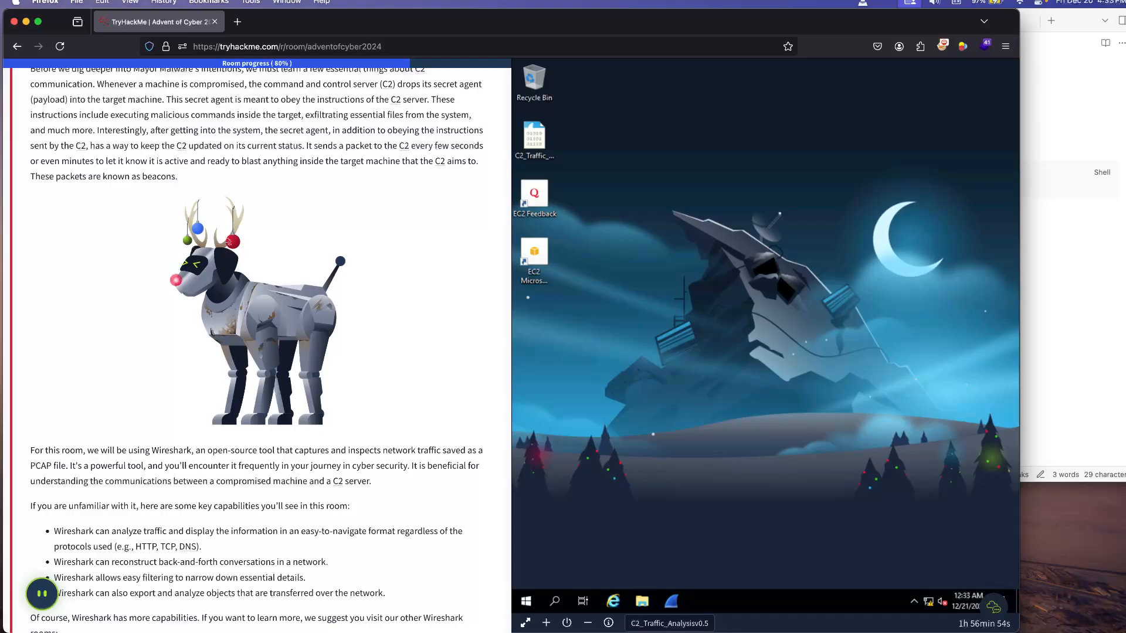
scroll(258, 352, down, 1)
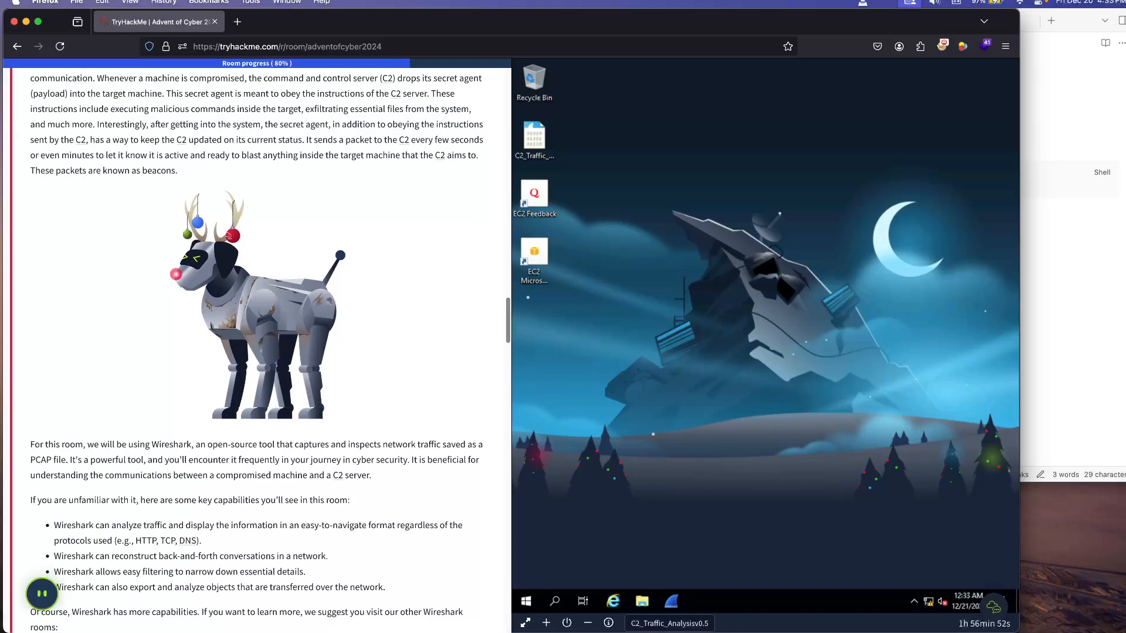
scroll(258, 352, down, 2)
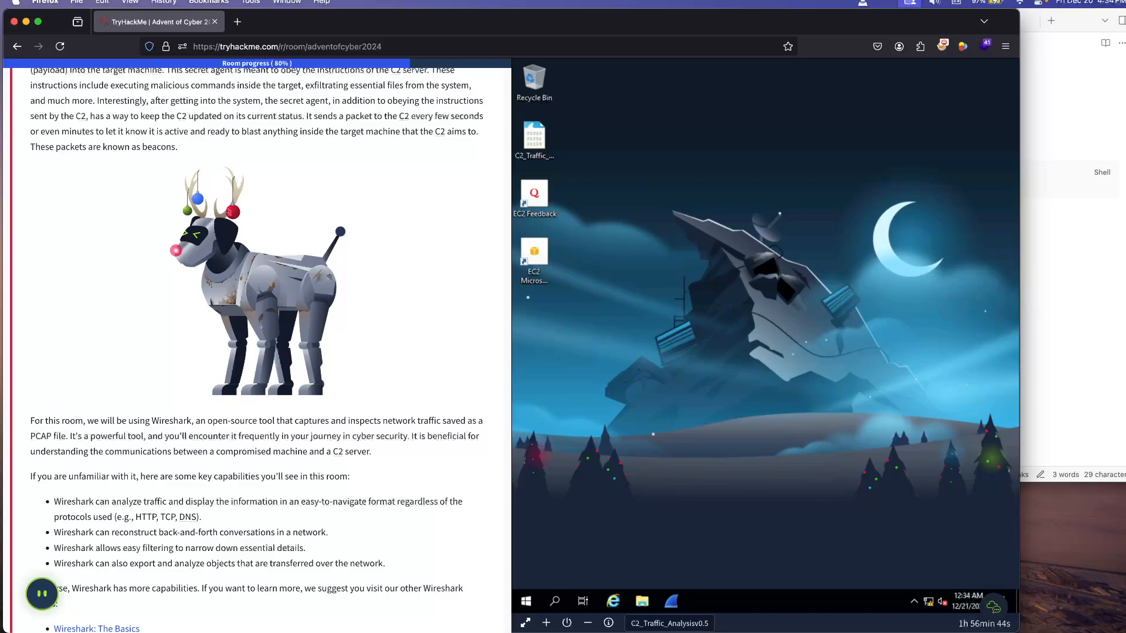
scroll(257, 349, down, 1)
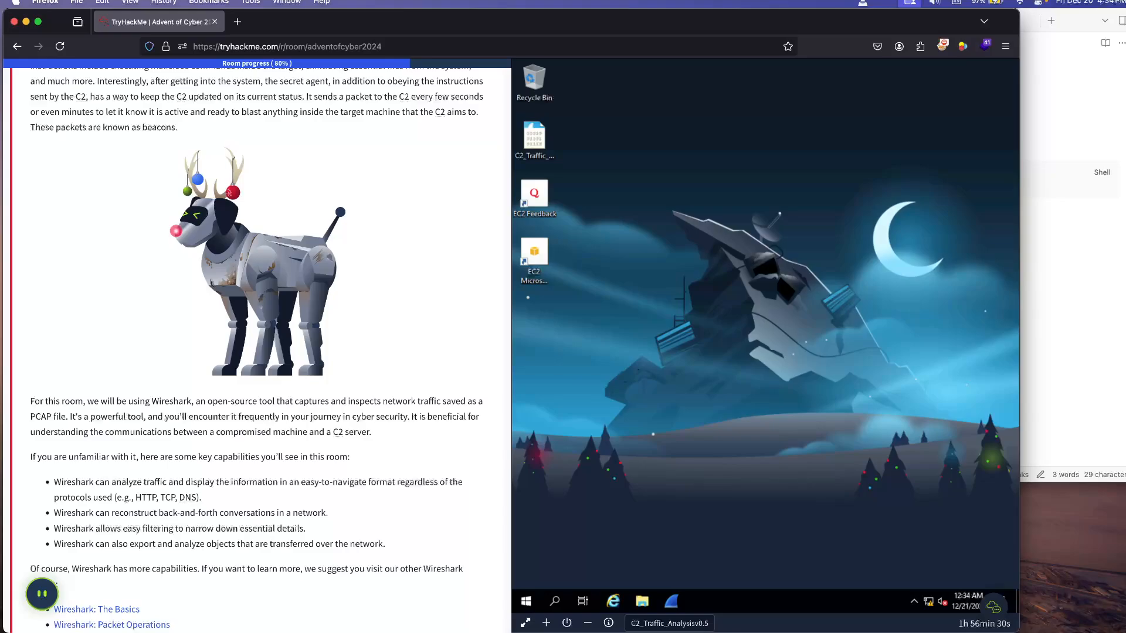
scroll(257, 346, down, 2)
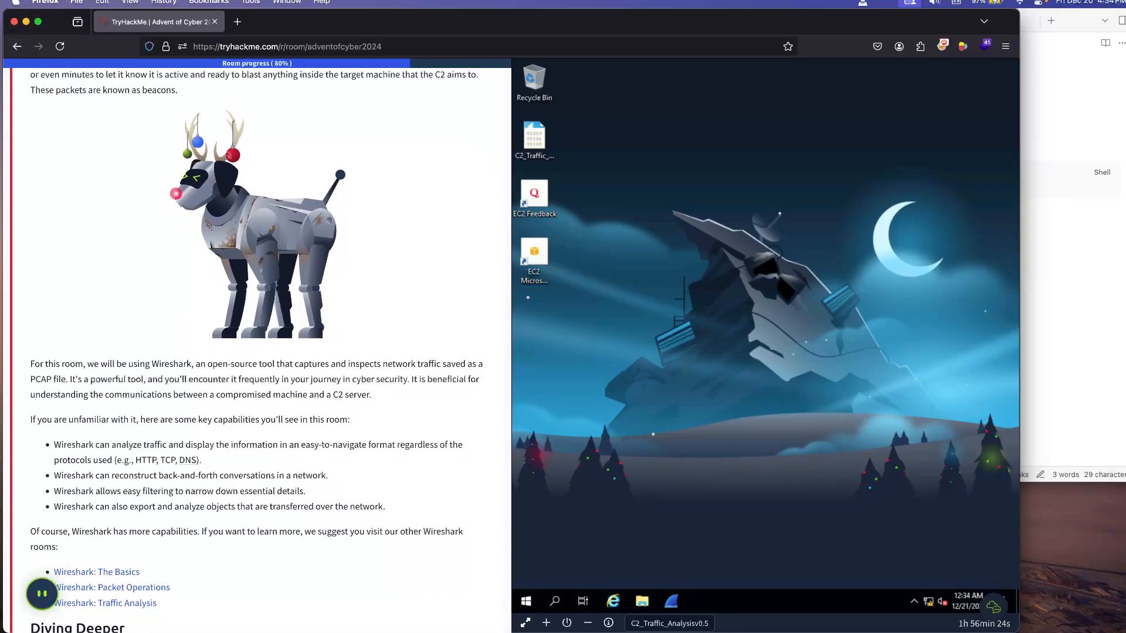
scroll(257, 349, down, 5)
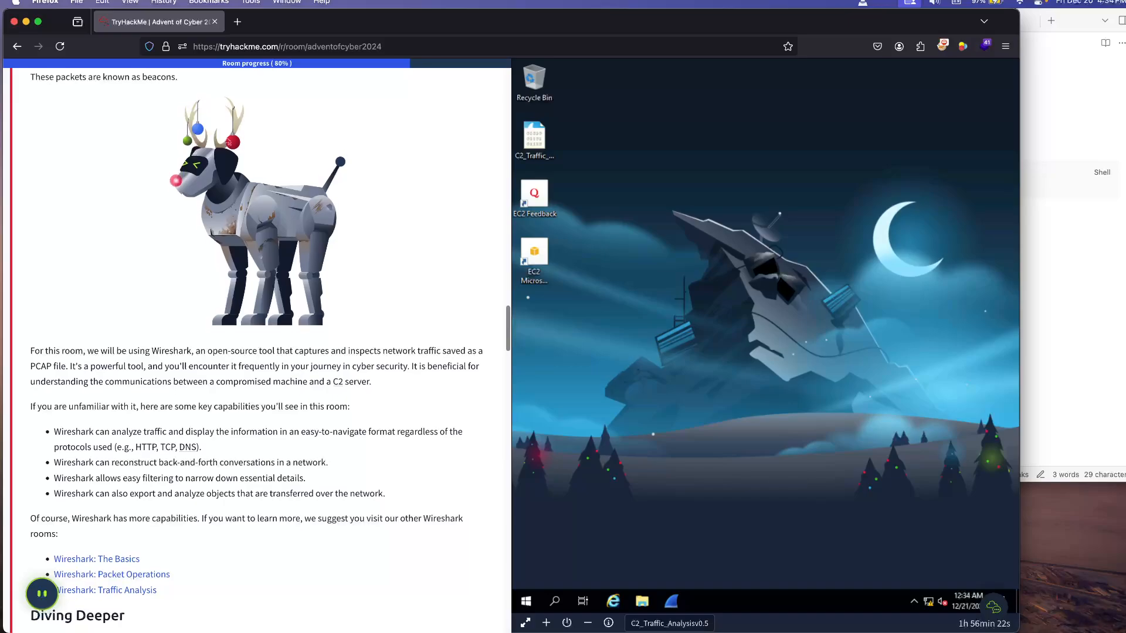
scroll(257, 350, up, 1)
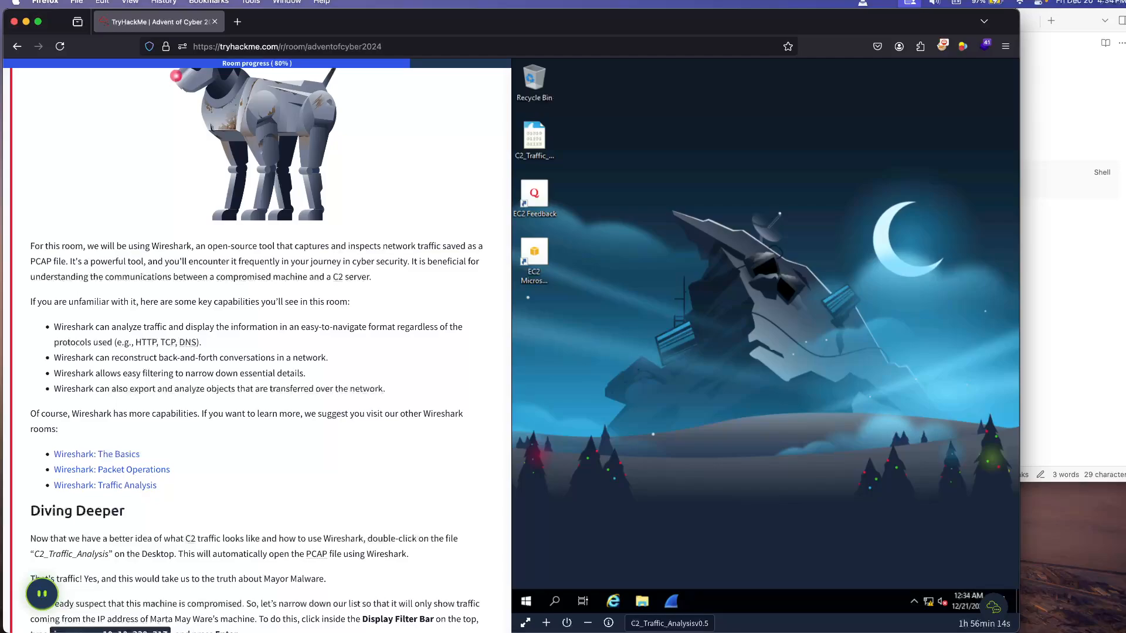
Step: Read the Diving Deeper instructions on opening C2_Traffic_Analysis and filtering the outbound traffic by source IP address
scroll(257, 349, down, 3)
scroll(257, 350, down, 1)
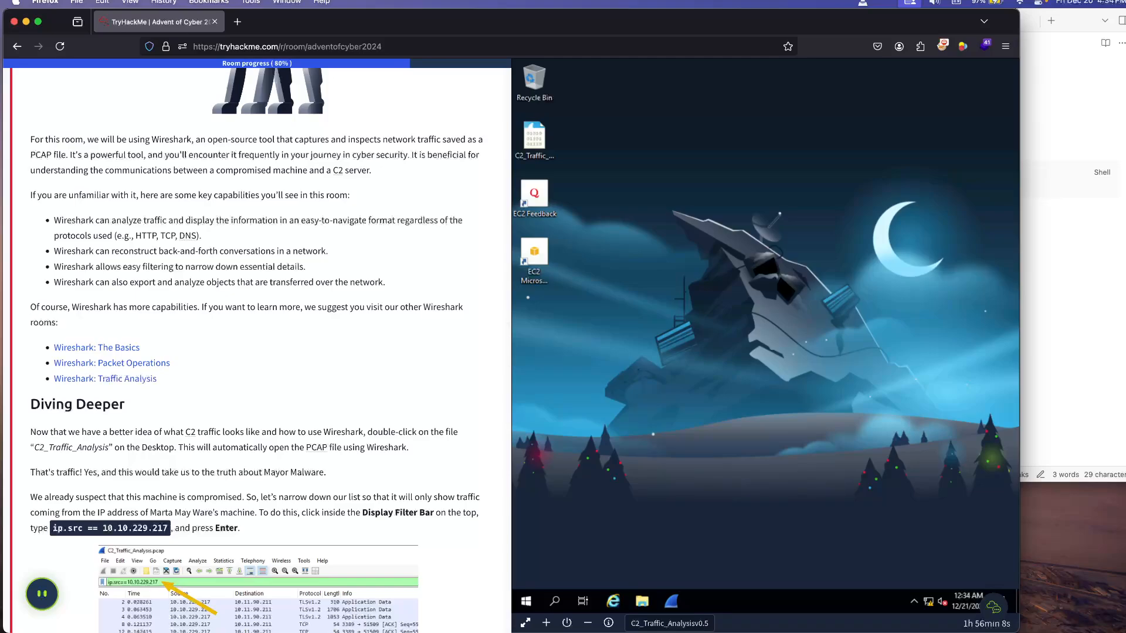
scroll(256, 350, down, 1)
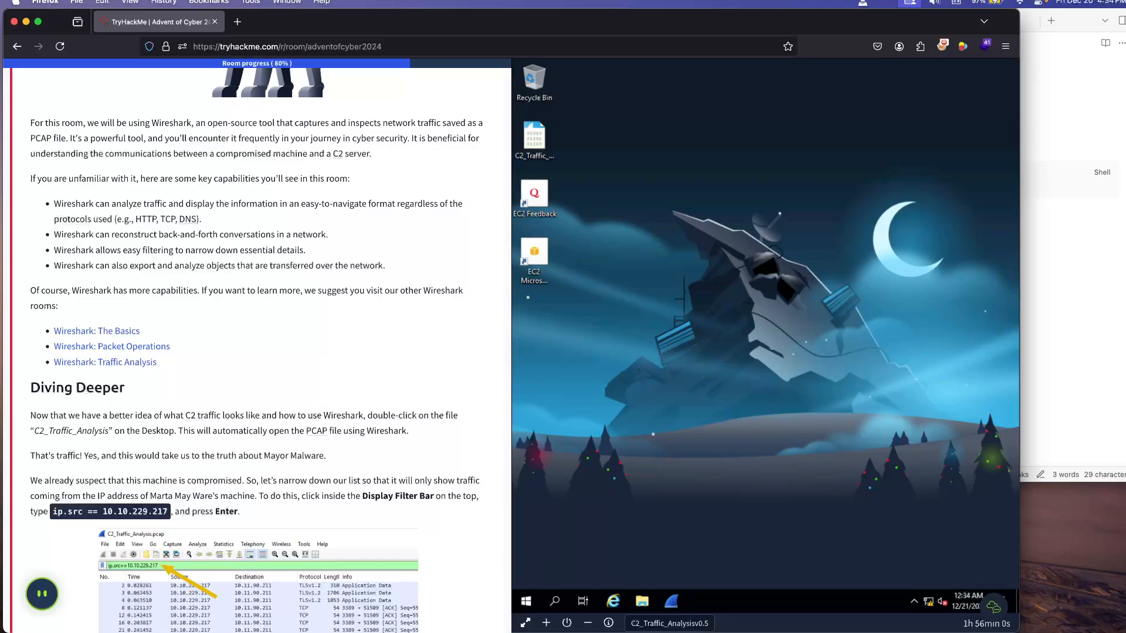
scroll(257, 350, down, 3)
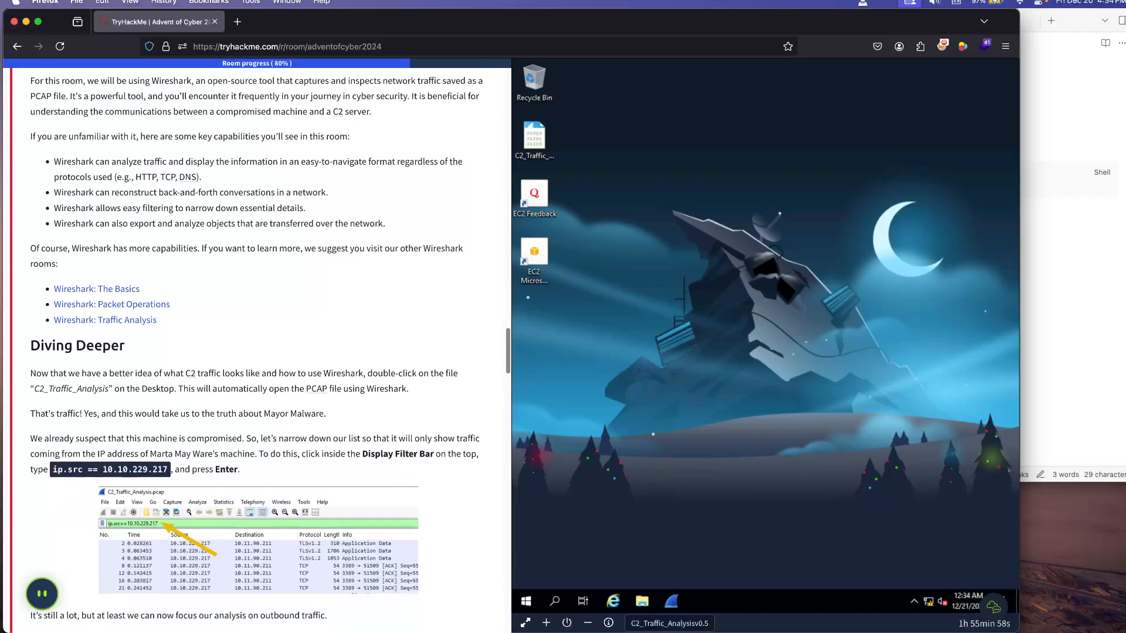
scroll(257, 350, down, 2)
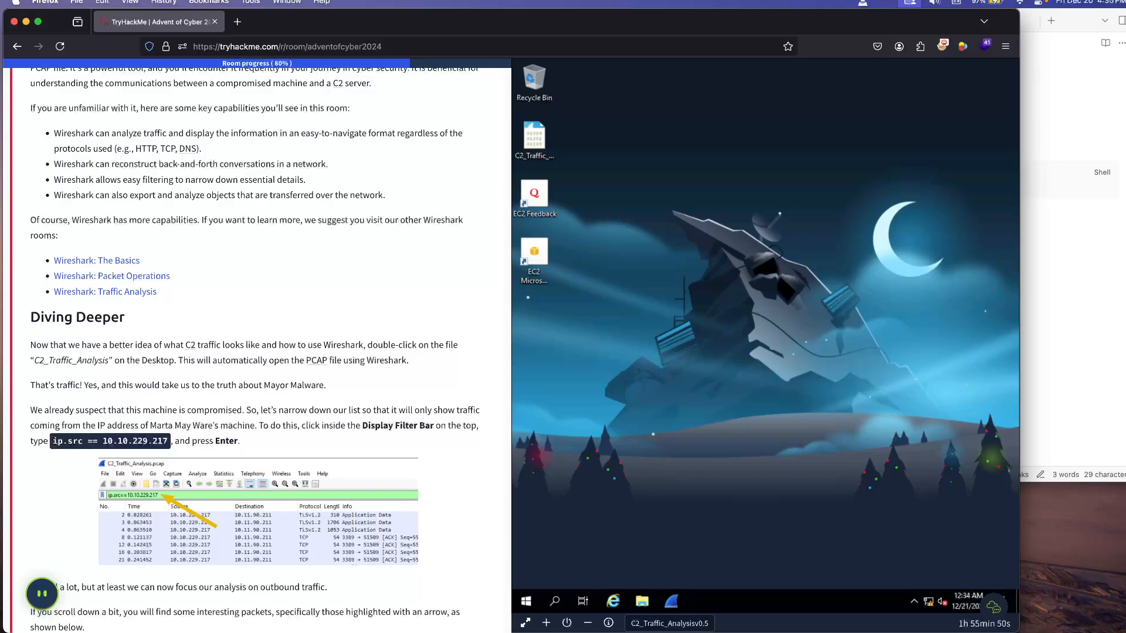
scroll(270, 349, down, 1)
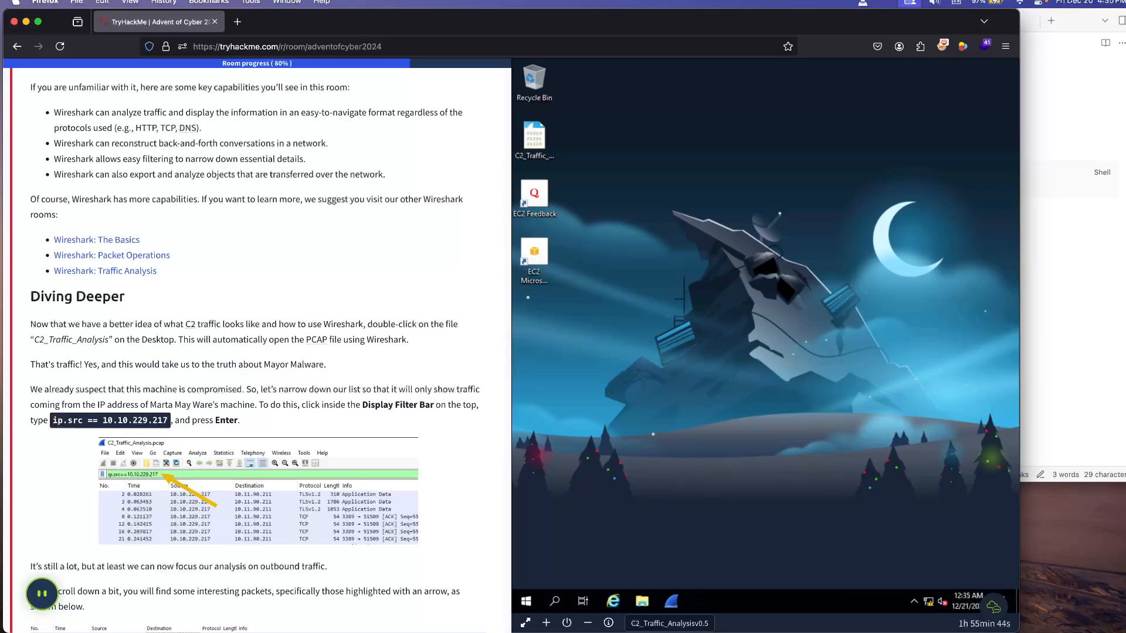
scroll(270, 352, down, 1)
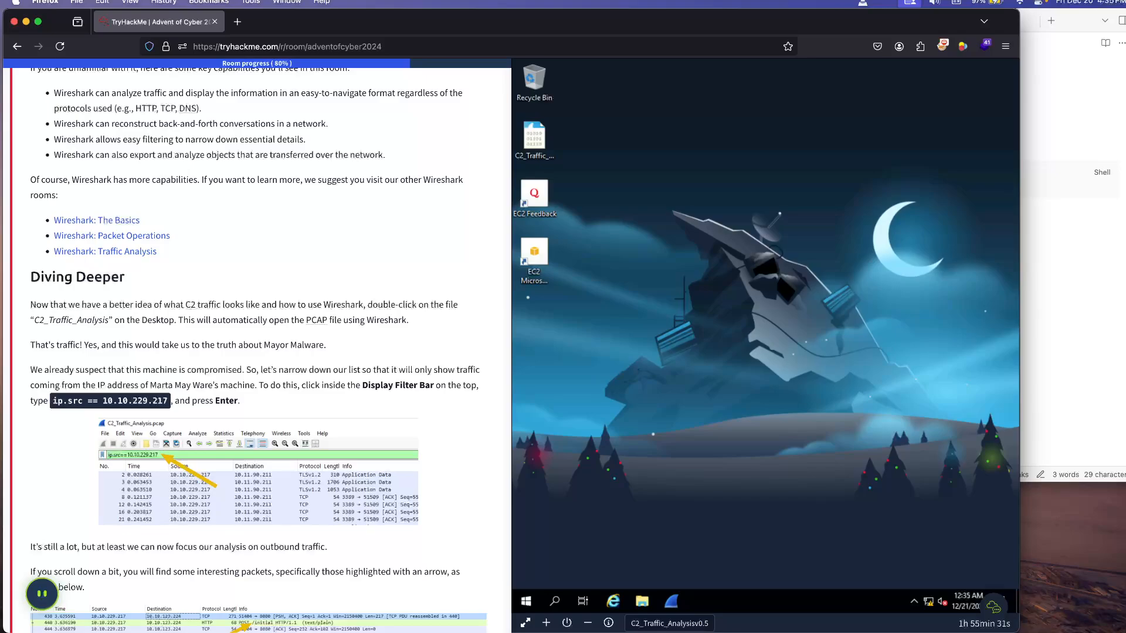
scroll(258, 352, down, 2)
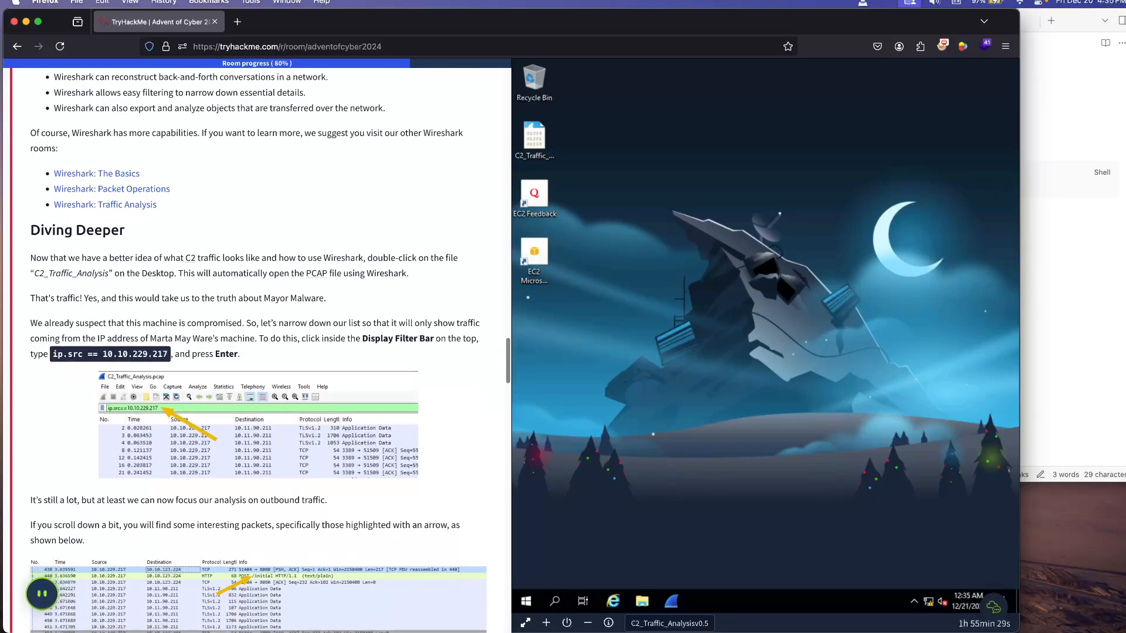
scroll(258, 352, down, 1)
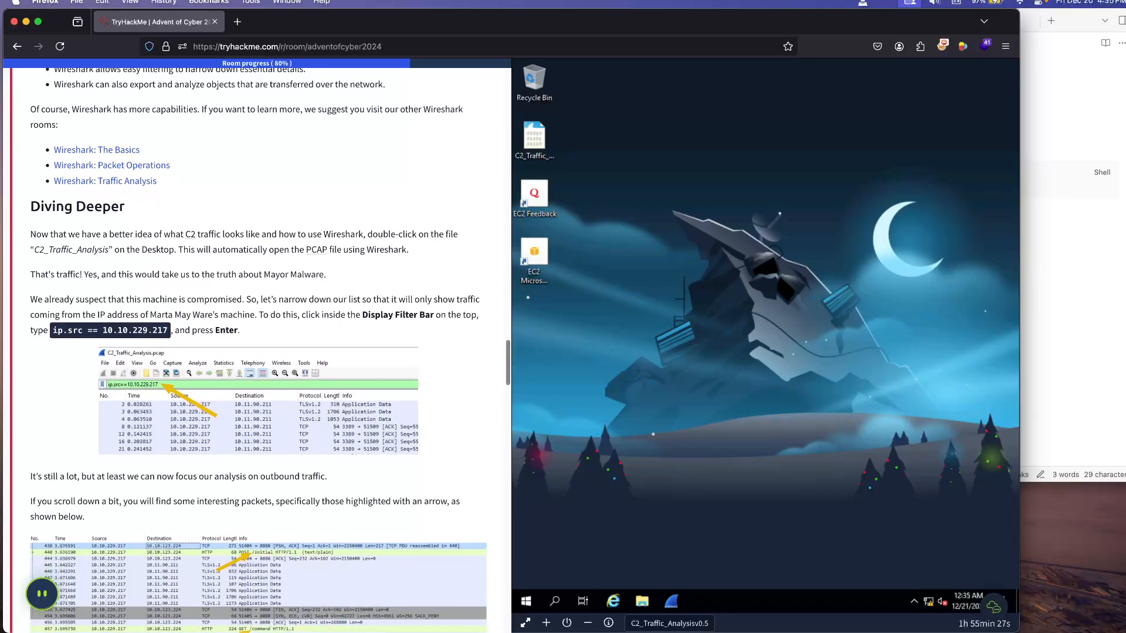
scroll(258, 352, down, 1)
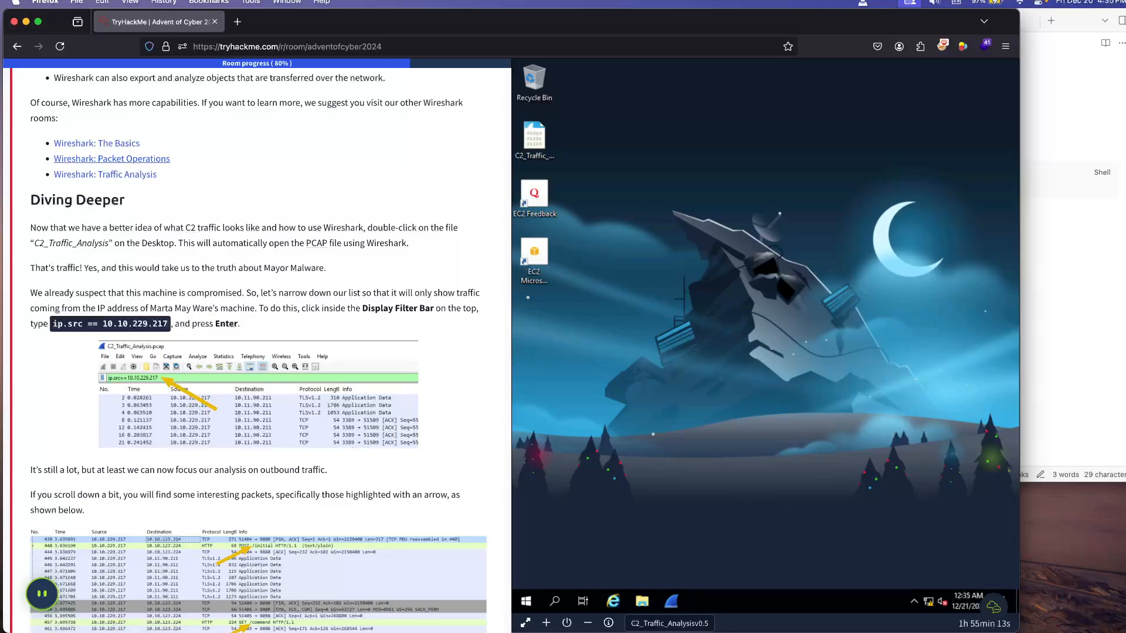
Step: Look at the linked Wireshark: The Basics room in a separate tab and close it again
right_click(120, 143)
click(153, 145)
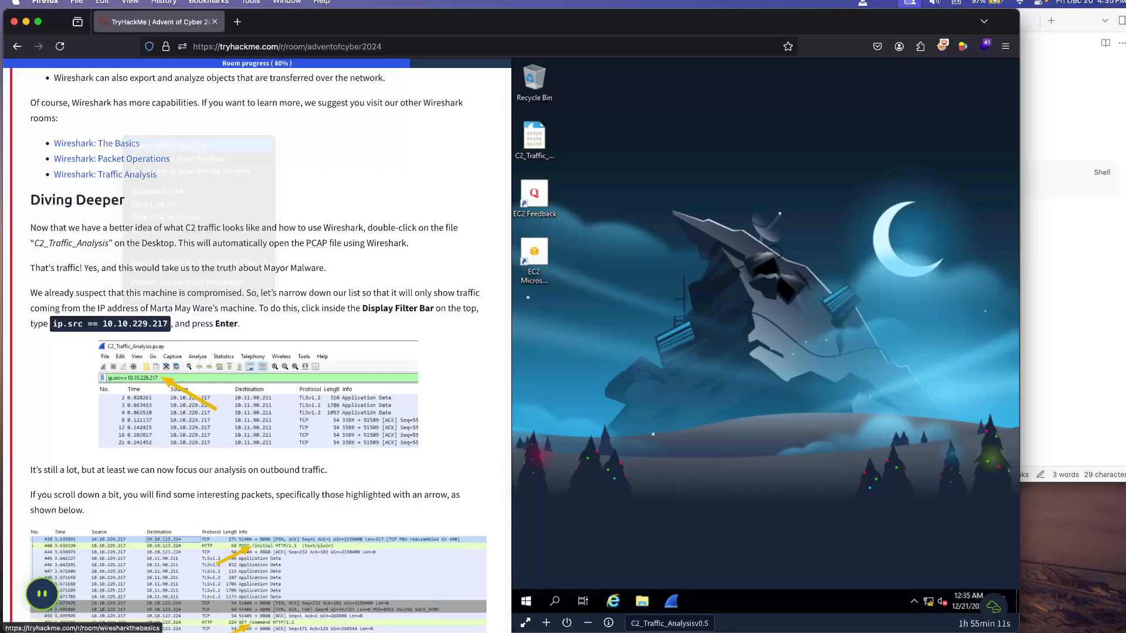
click(287, 22)
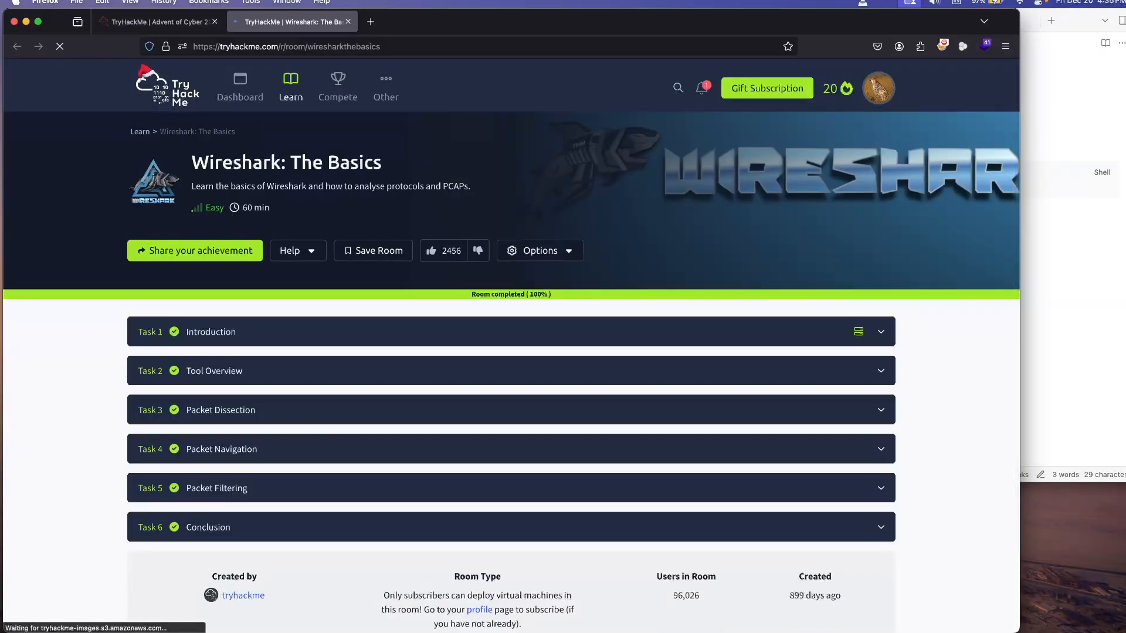
key(super+w)
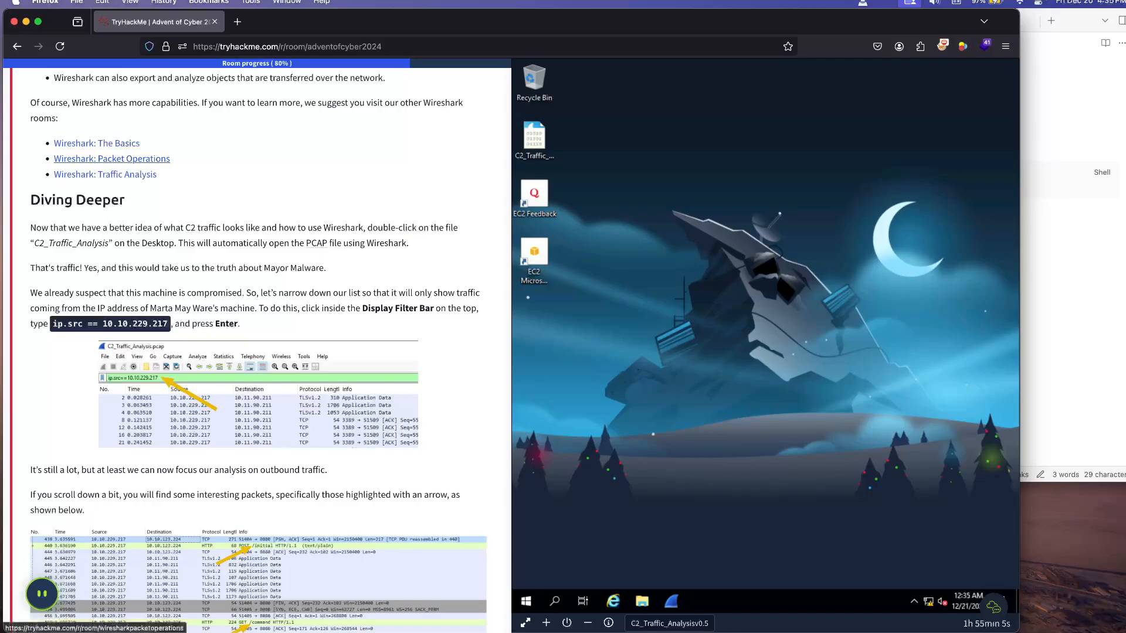
Step: Look at the linked Wireshark: Packet Operations and Wireshark: Traffic Analysis rooms in separate tabs and close both
right_click(151, 158)
click(173, 160)
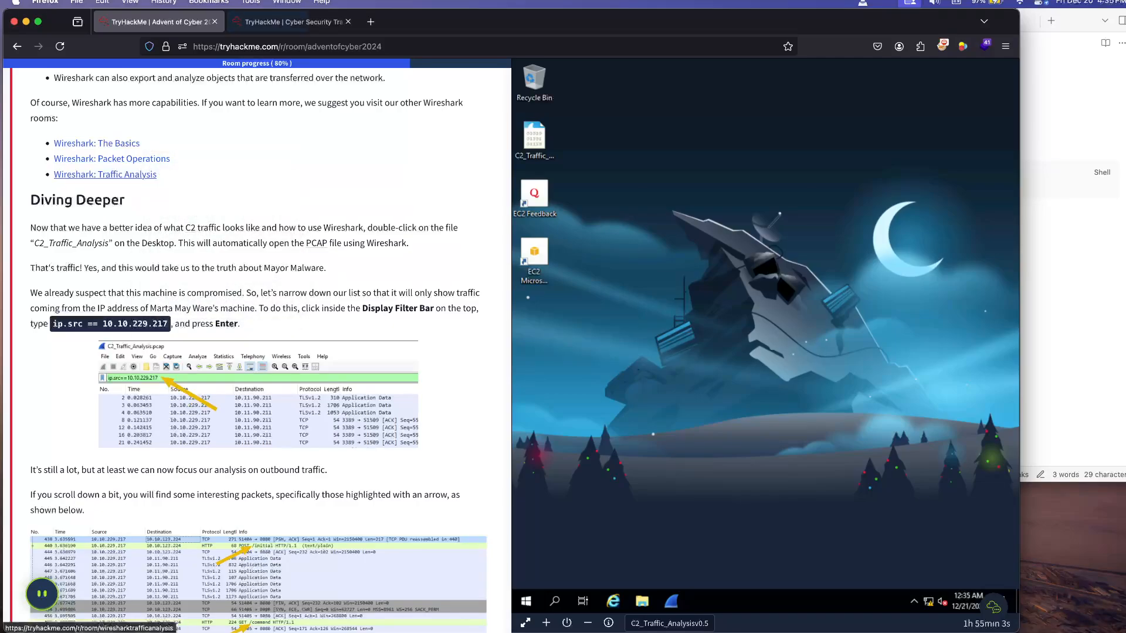
right_click(134, 173)
click(176, 178)
key(ctrl+Tab)
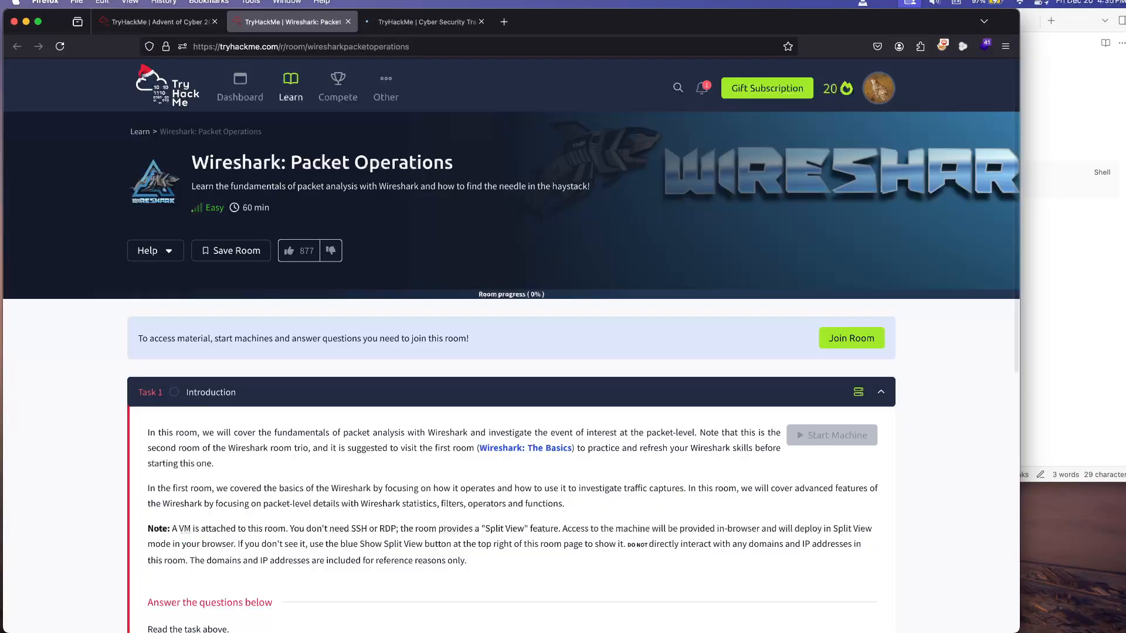
key(super+w)
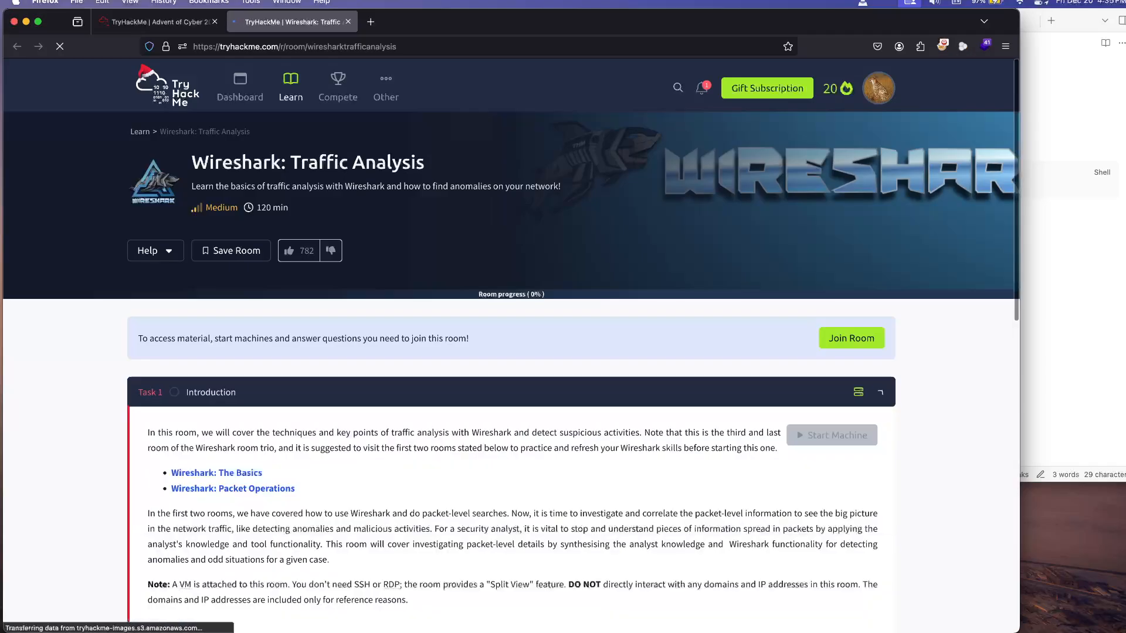
key(super+w)
Step: Open the C2_Traffic_Analysis capture from the VM desktop in Wireshark
scroll(258, 352, down, 4)
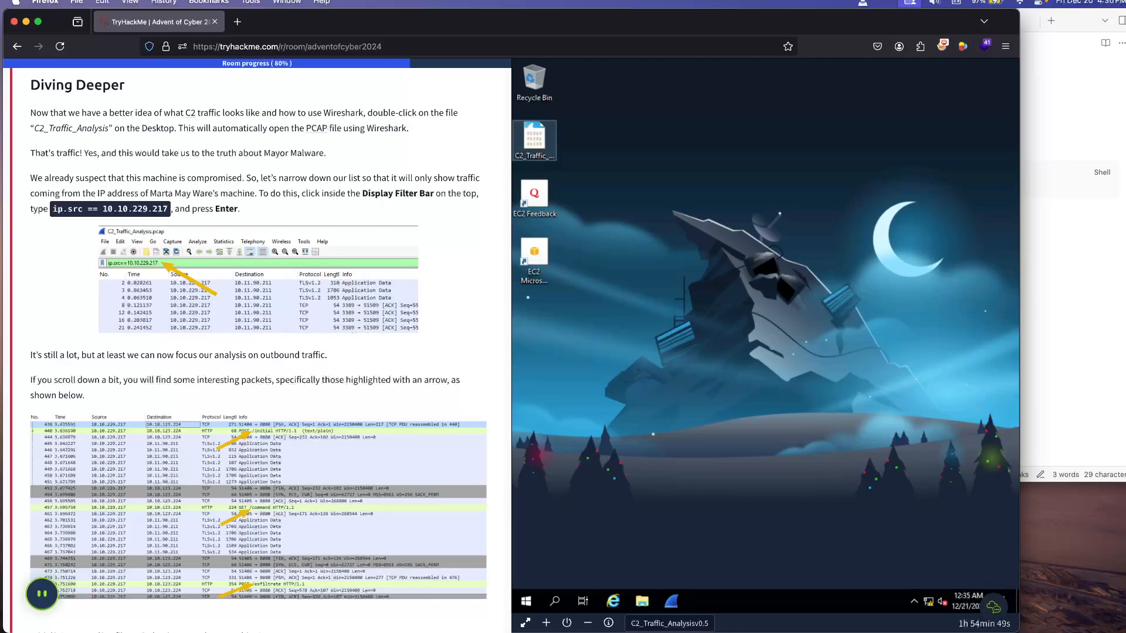
double_click(534, 140)
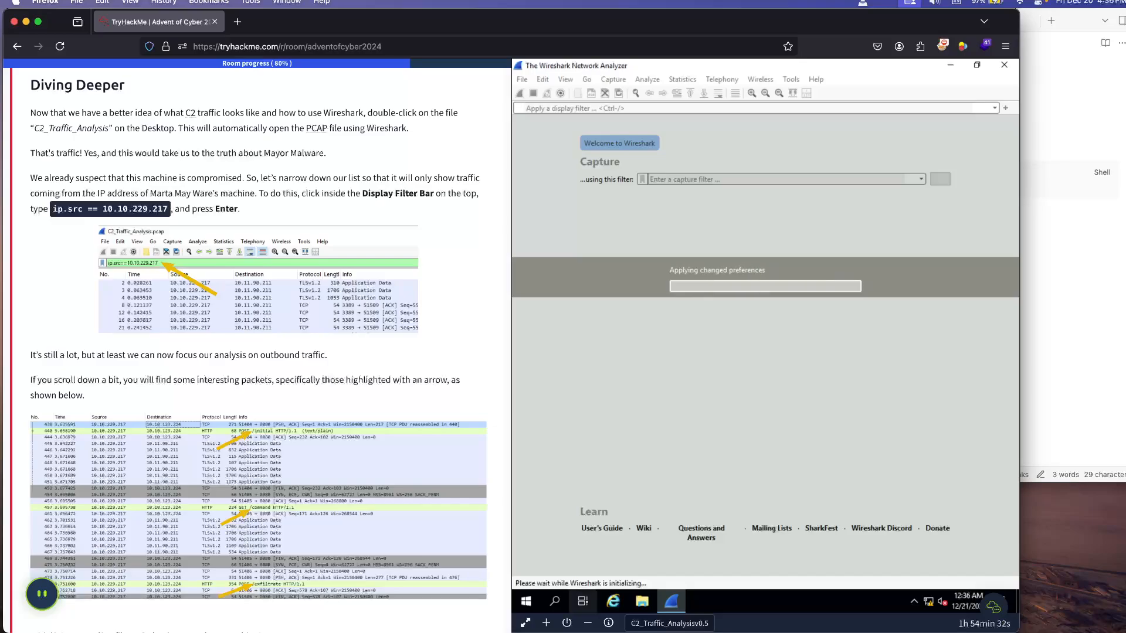
Step: Show the VM in its own browser tab, hide the room's split view, and browse the packet list in the VM tab
click(525, 622)
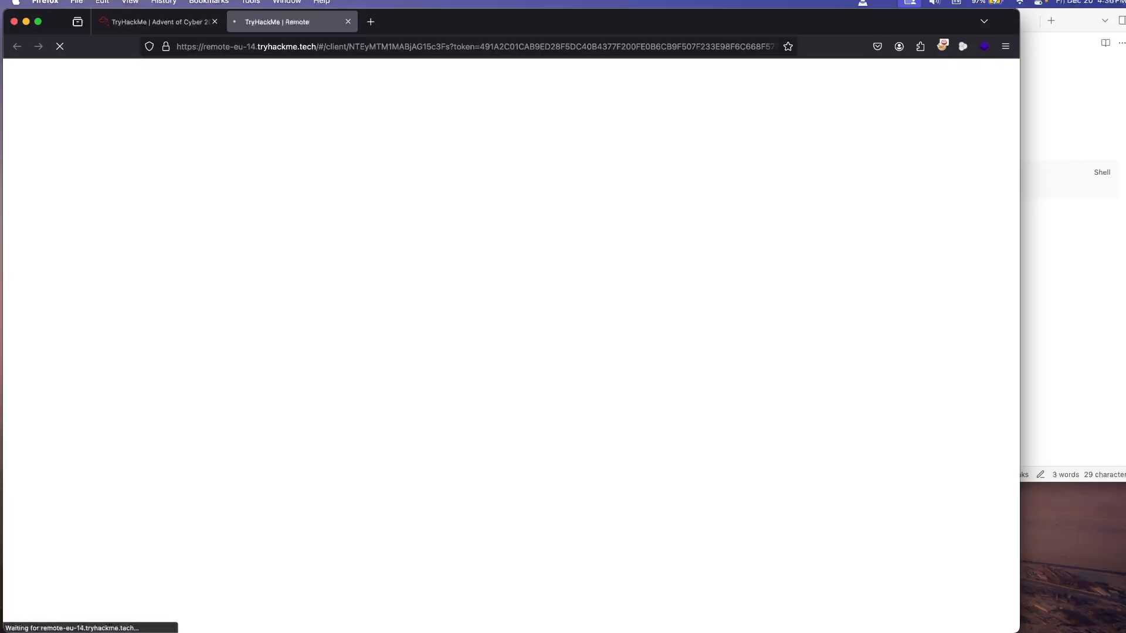
click(159, 22)
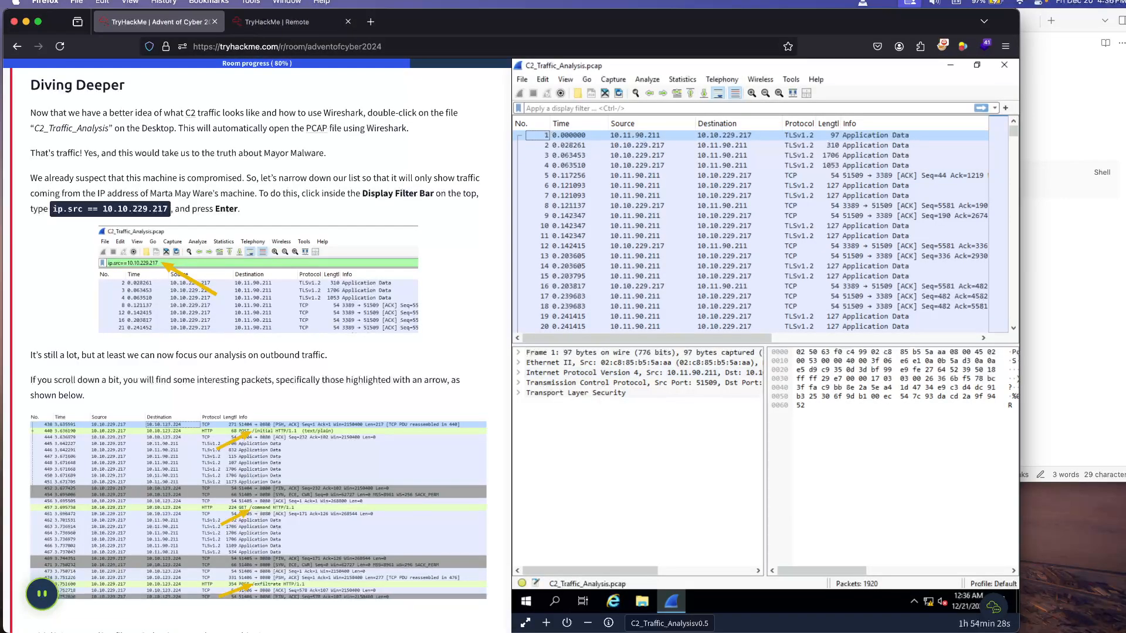
click(587, 623)
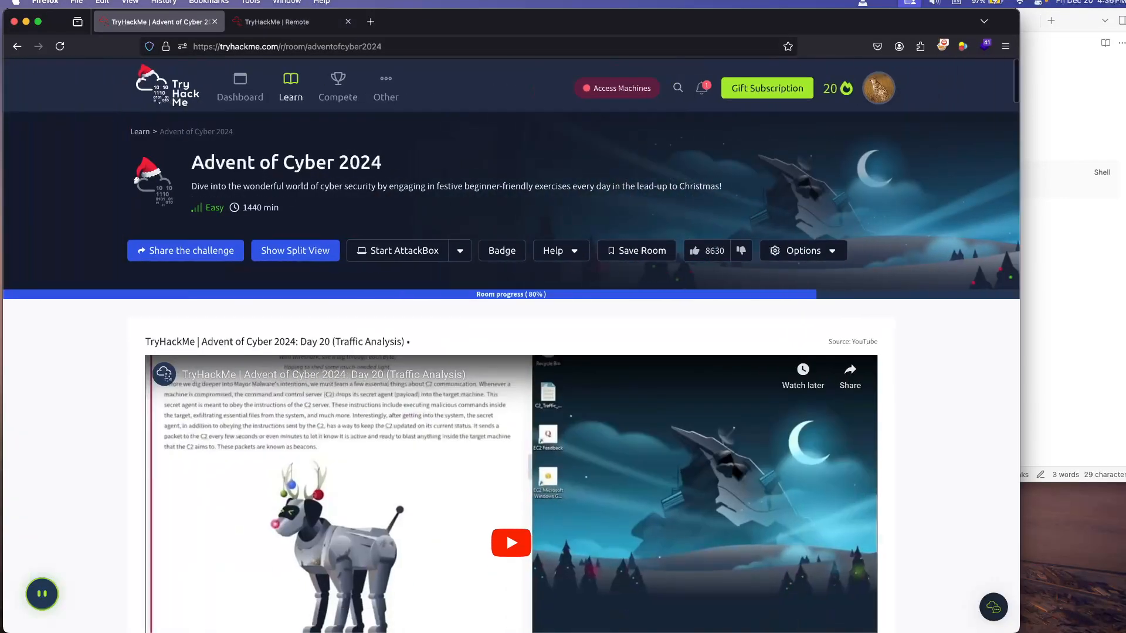
click(287, 22)
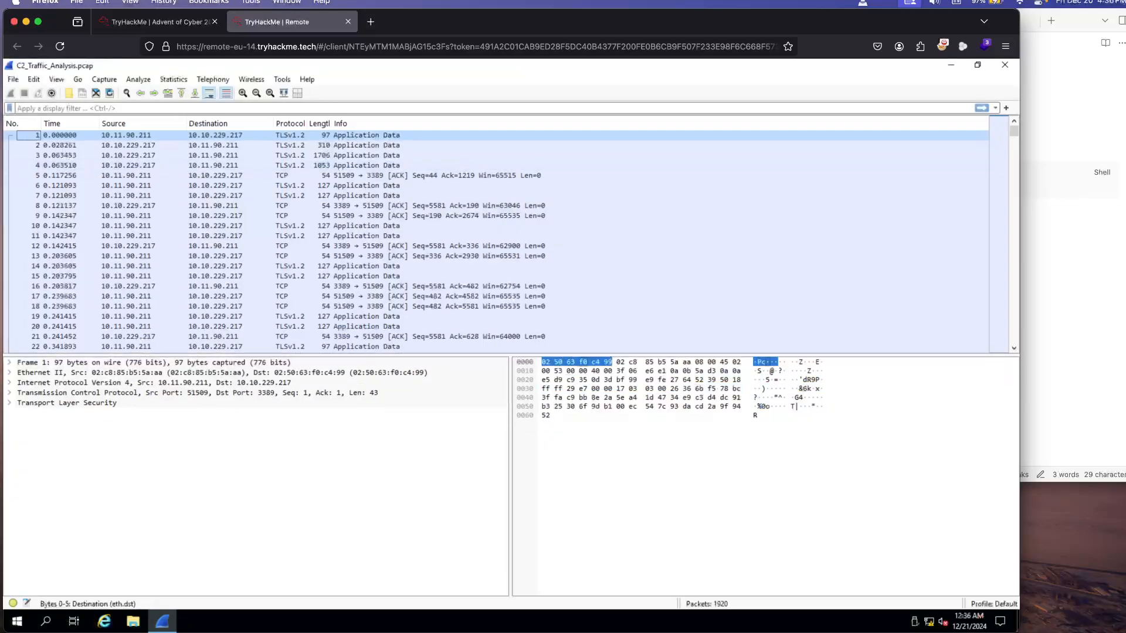
scroll(496, 235, down, 10)
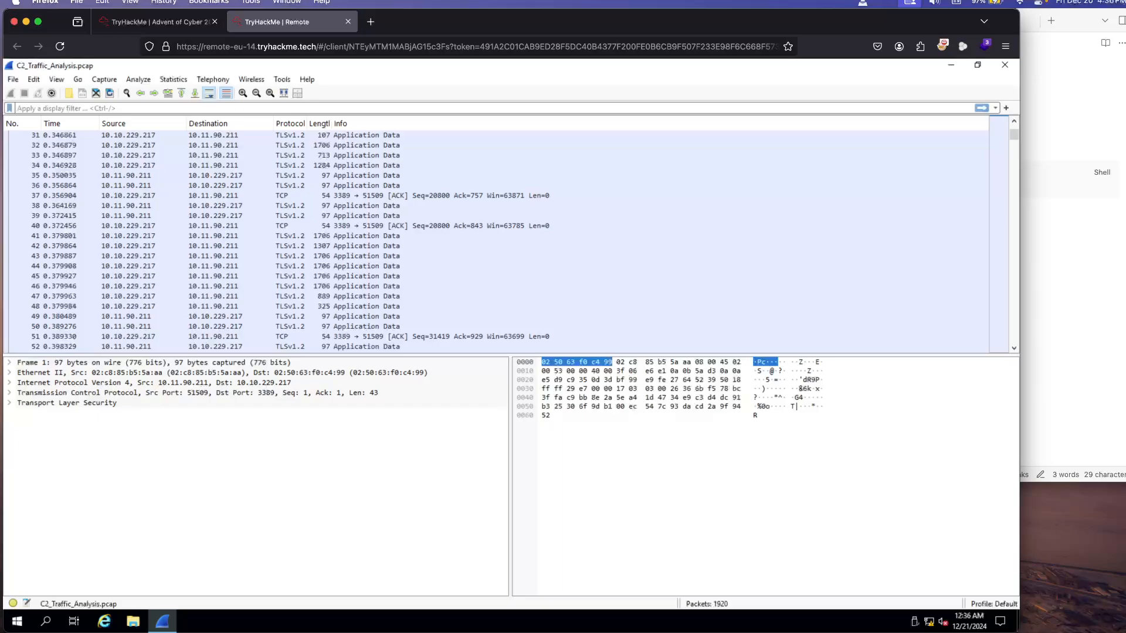
Step: Browse the unfiltered packet list in the VM, and read the task page down to the Diving Deeper instructions
scroll(497, 240, down, 11)
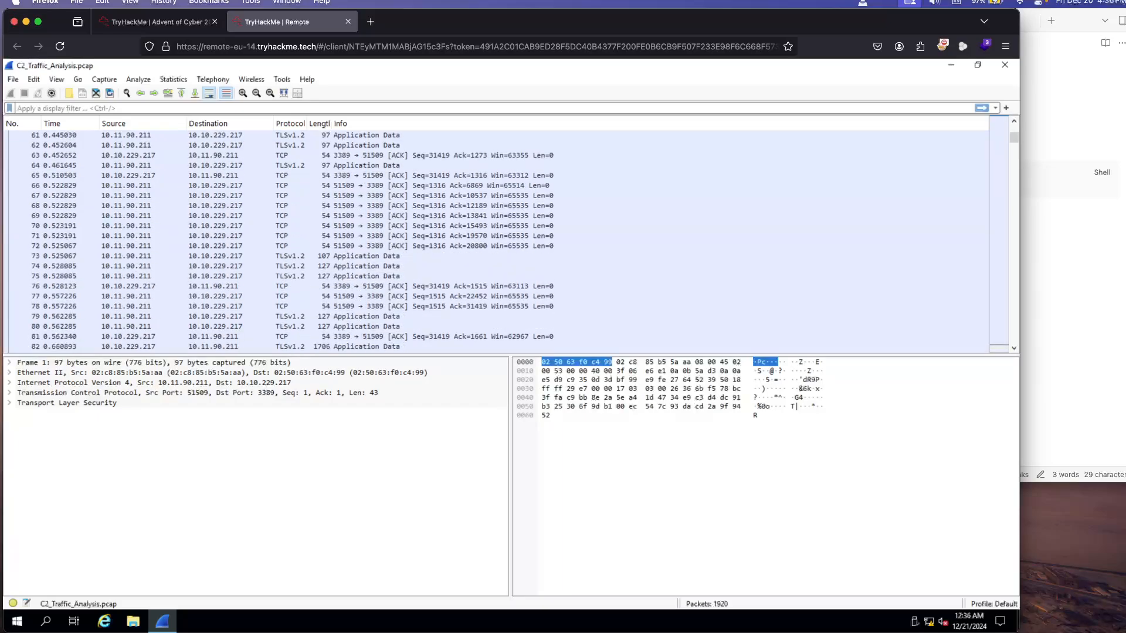
scroll(496, 241, up, 20)
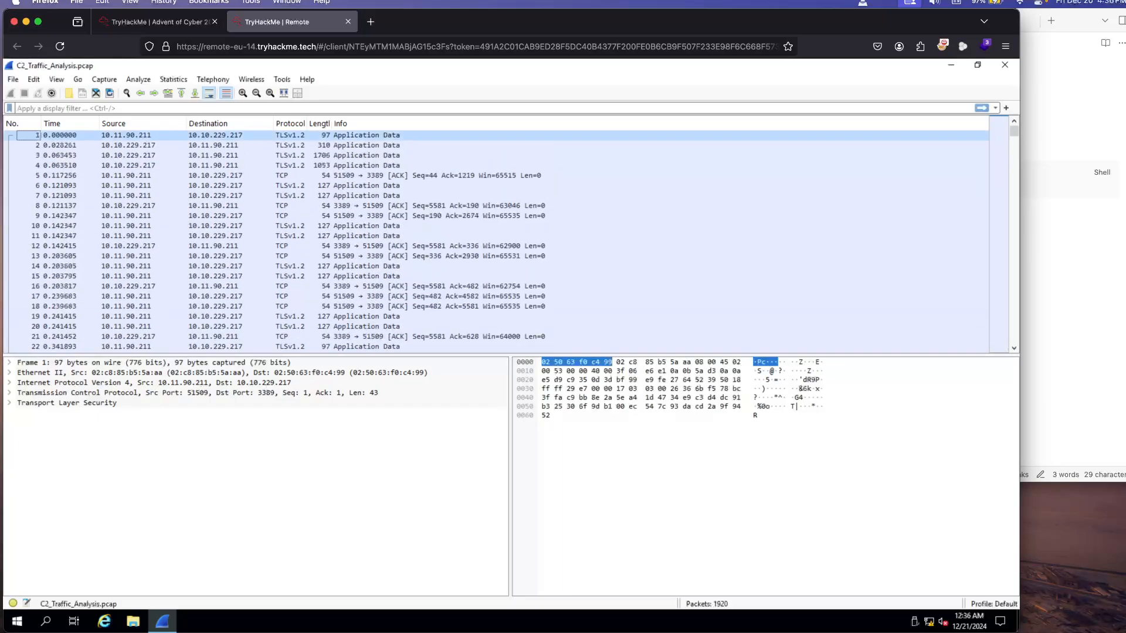
scroll(496, 240, down, 20)
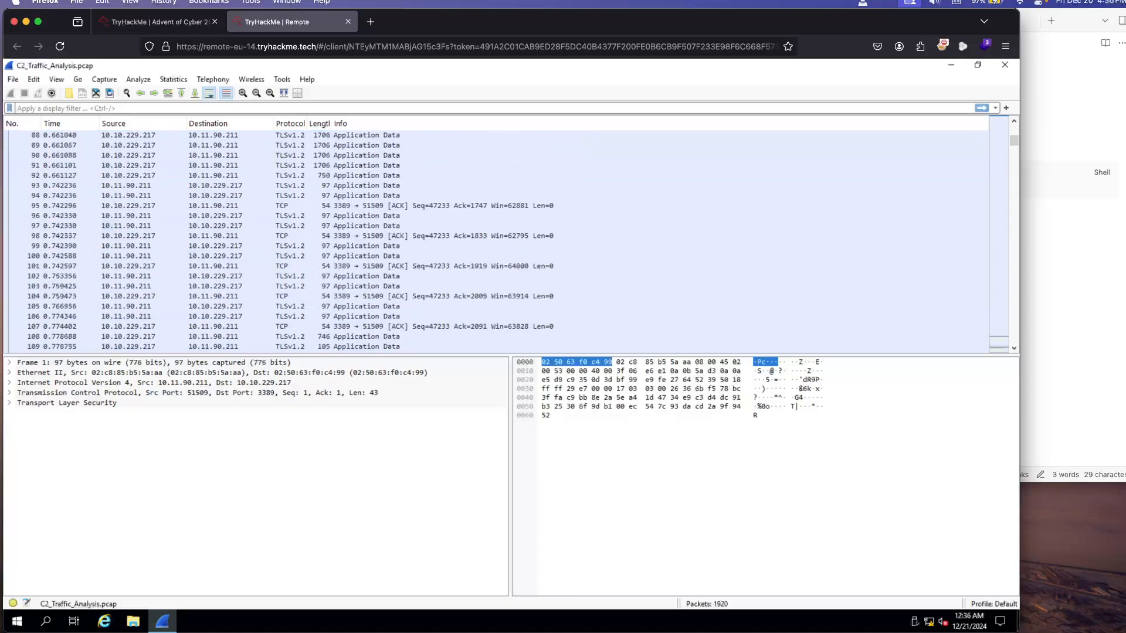
scroll(496, 240, down, 15)
click(159, 21)
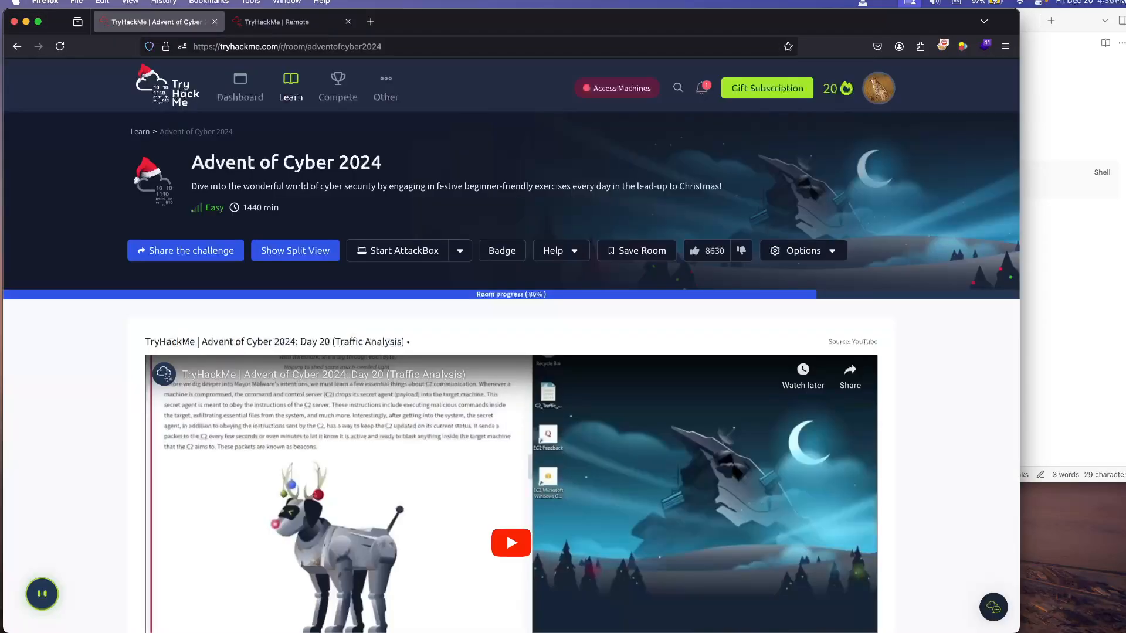
scroll(510, 352, down, 20)
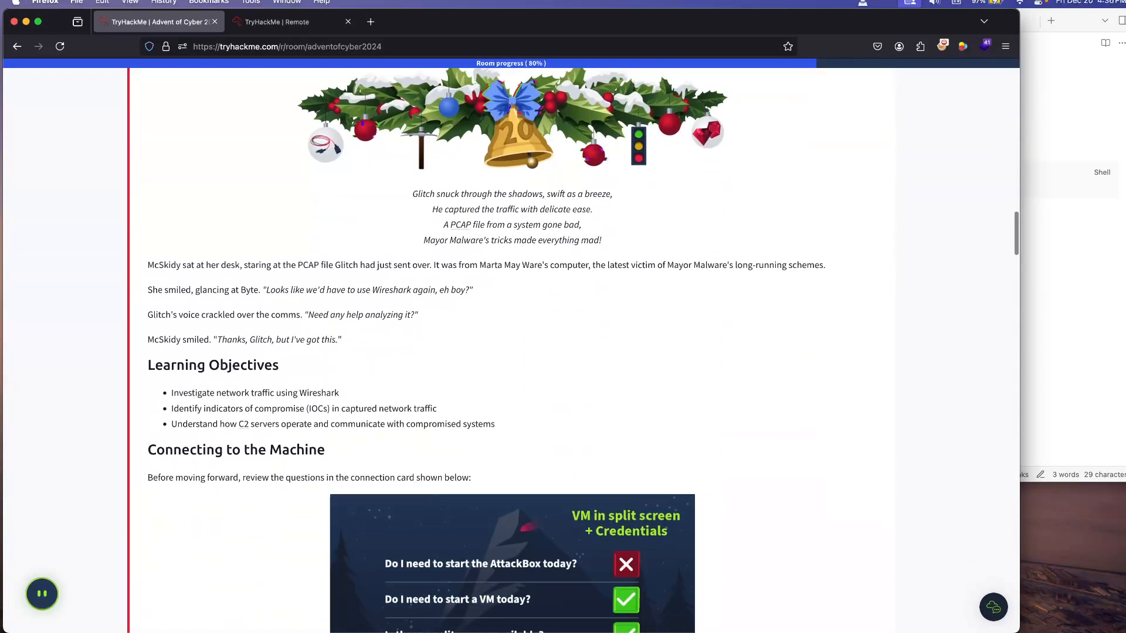
scroll(510, 352, down, 20)
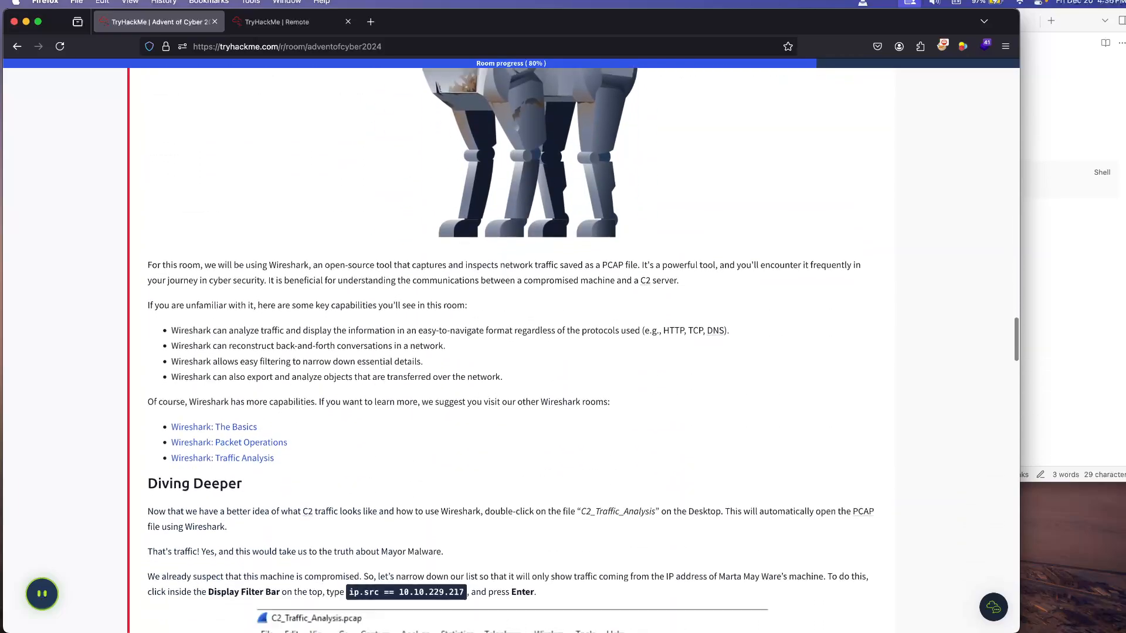
scroll(510, 352, up, 2)
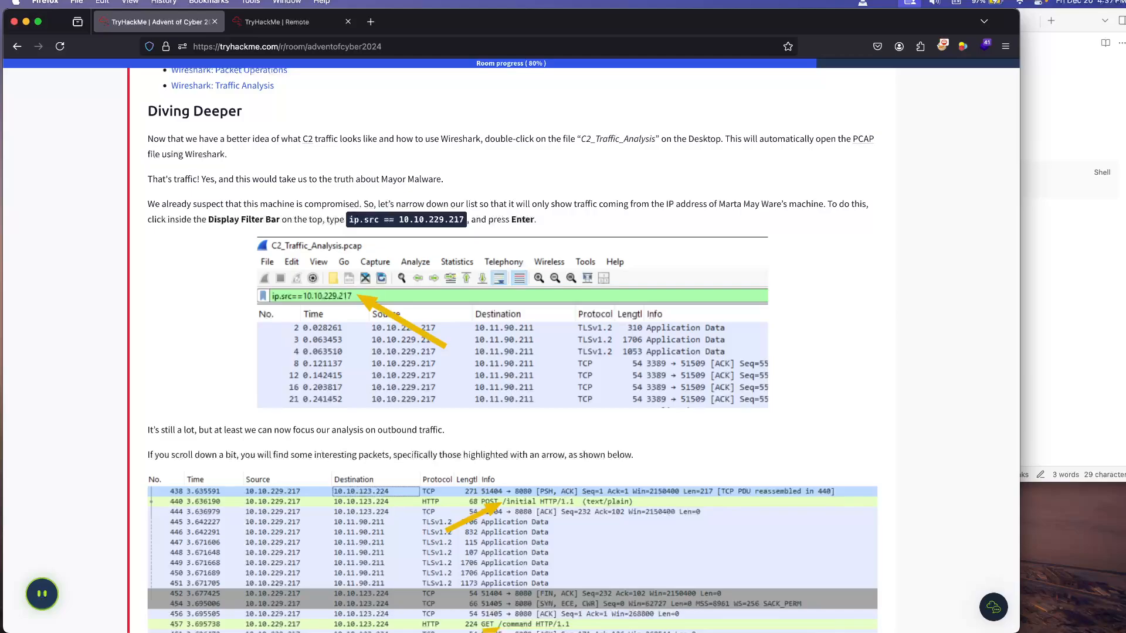
Step: Copy the display filter ip.src == 10.10.229.217 from the task page into the code block of the Day 20 note in Obsidian
drag(464, 220, 348, 220)
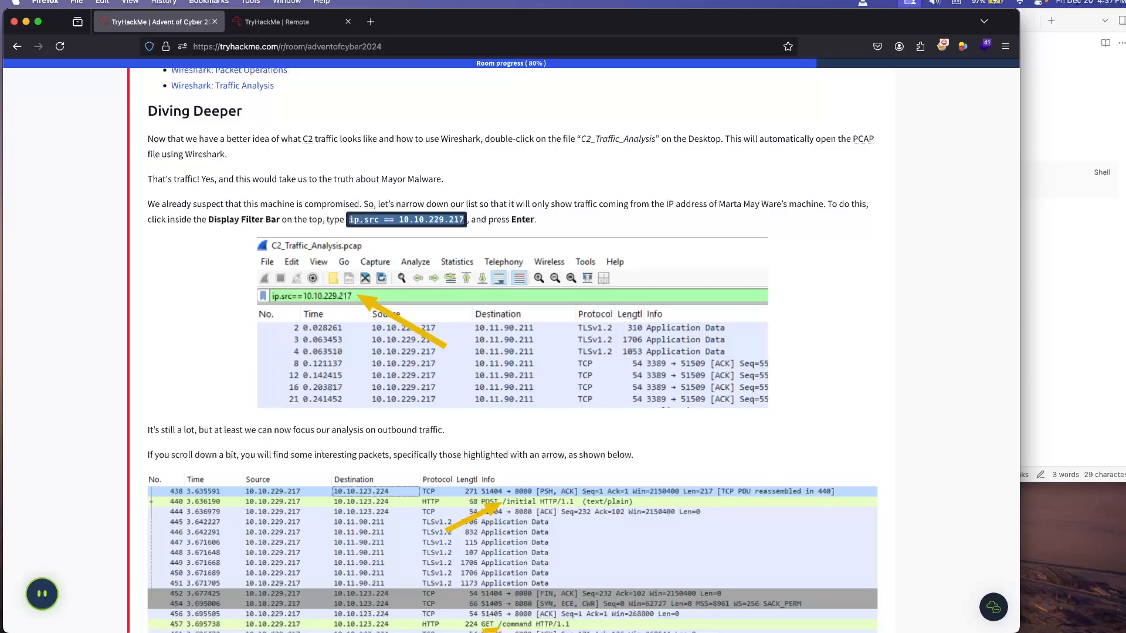
key(super+Tab)
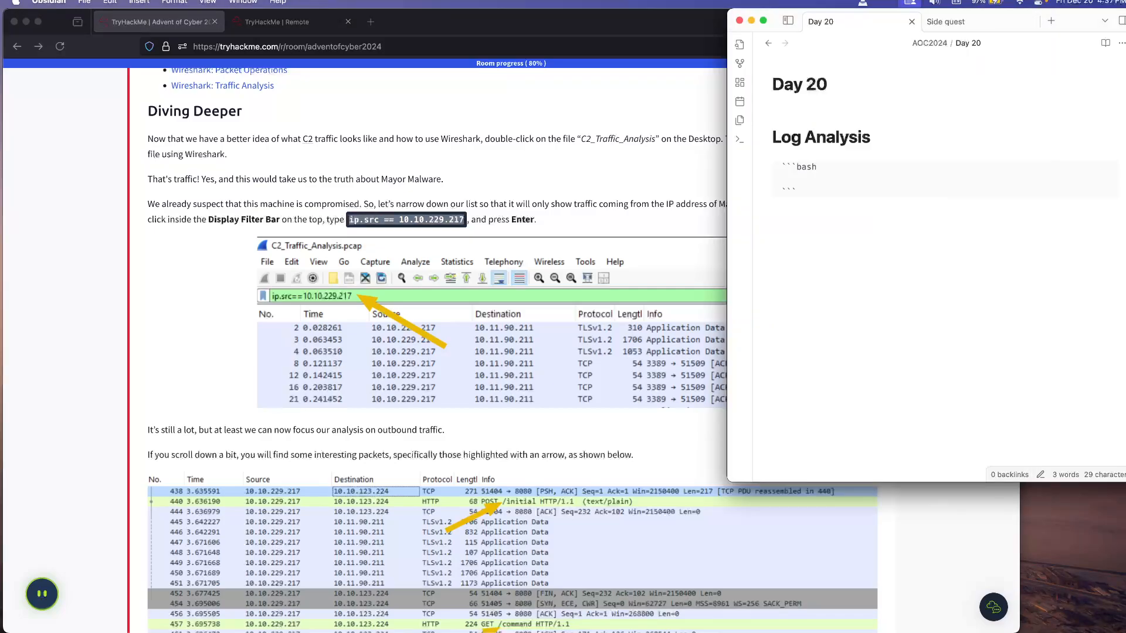
text(`ip.src == 10.10.229.217`)
key(Return)
Step: Return to the VM's browser tab and narrow the browser window to make room for the notes beside it
click(277, 22)
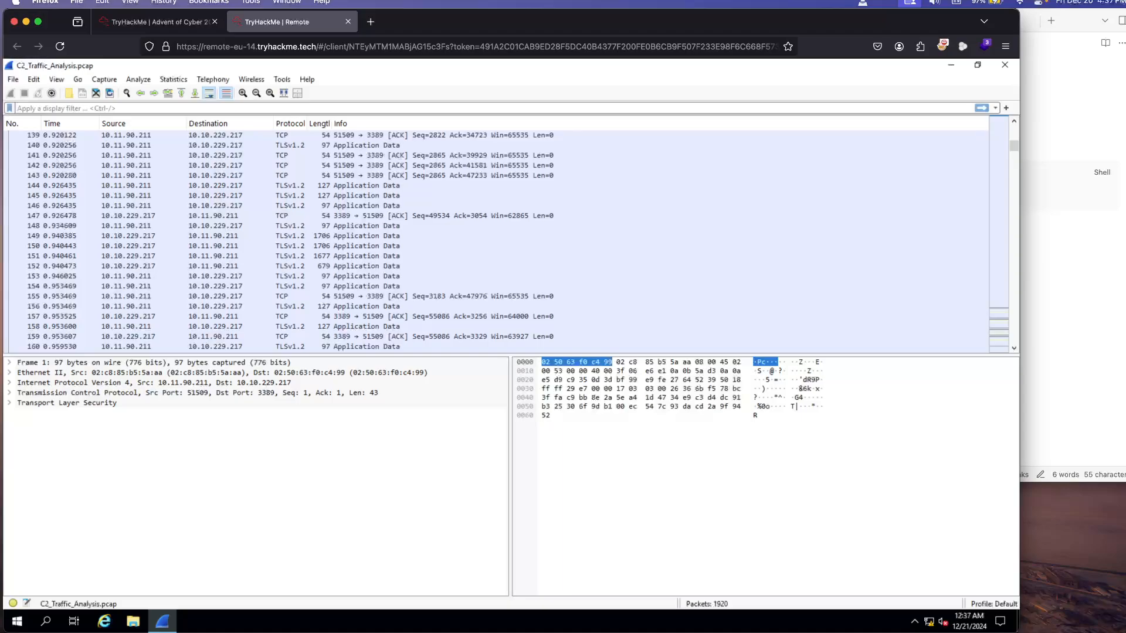
text(v)
key(BackSpace)
drag(1019, 328, 874, 329)
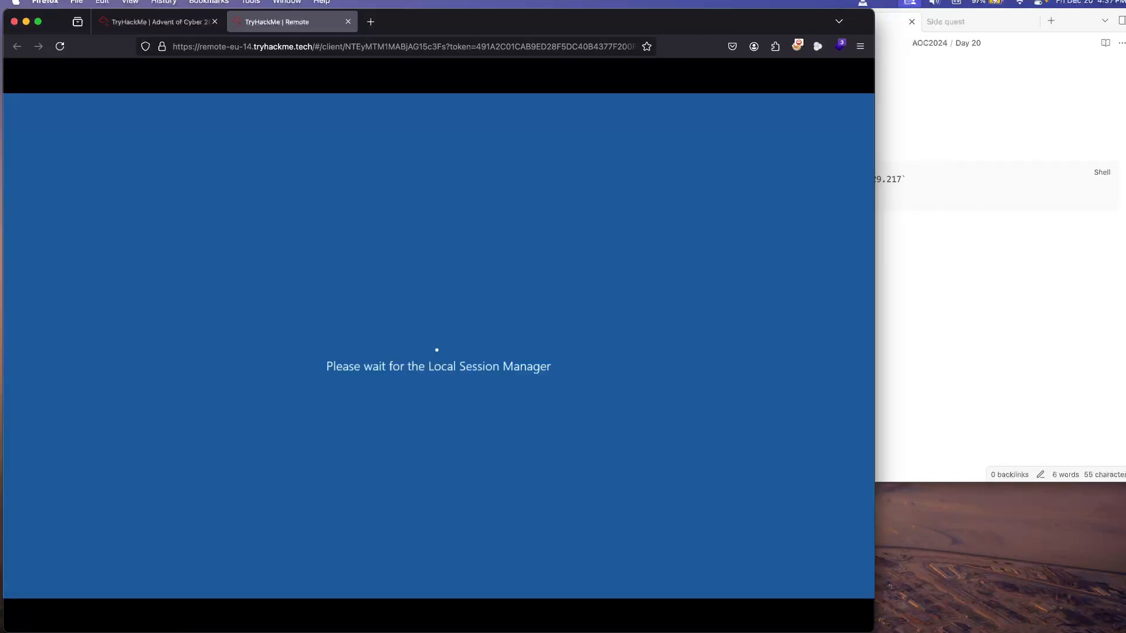
Step: Remove the backticks around the ip.src filter line in the Obsidian note's code block
key(super+Tab)
click(817, 167)
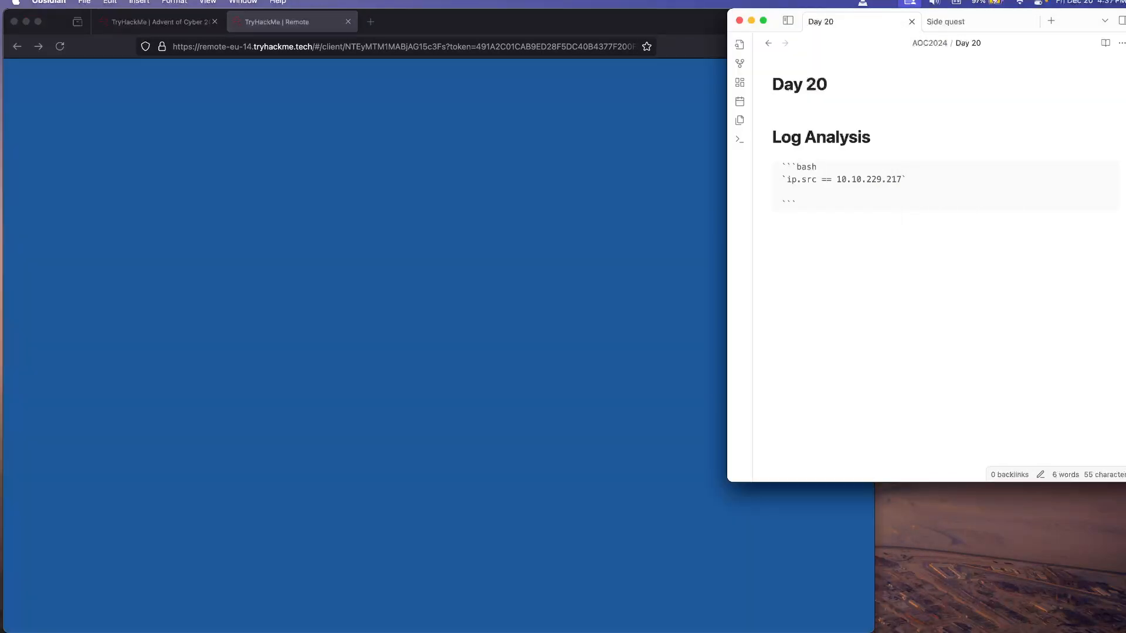
key(BackSpace)
key(BackSpace)
text(sh)
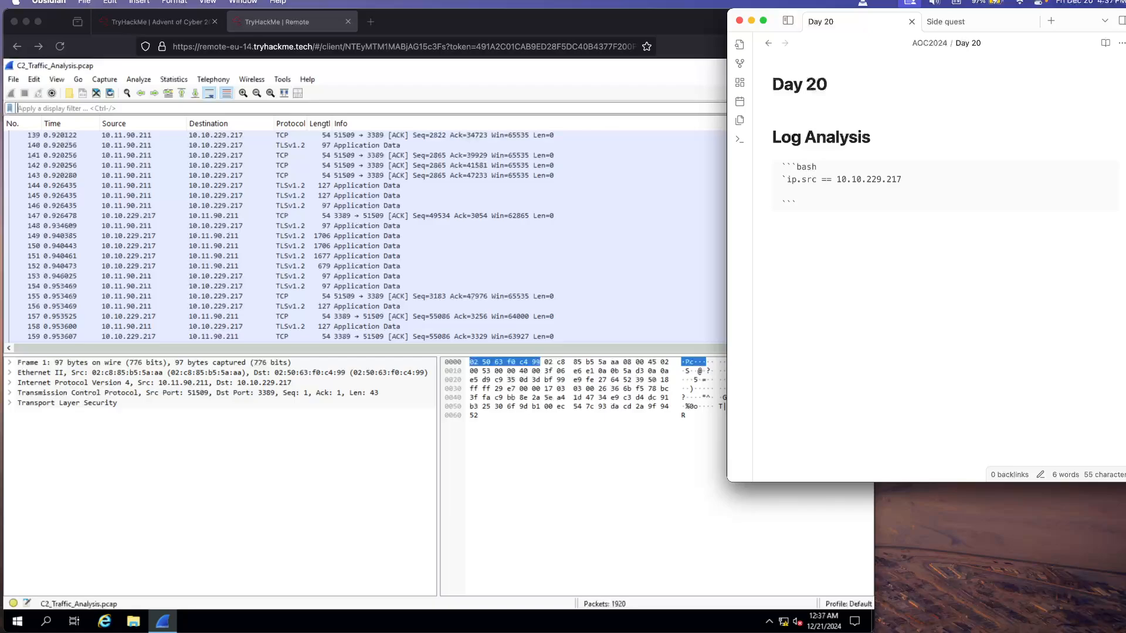
key(BackSpace)
Step: Narrow the Obsidian window so that it fits beside the browser window
key(super+Tab)
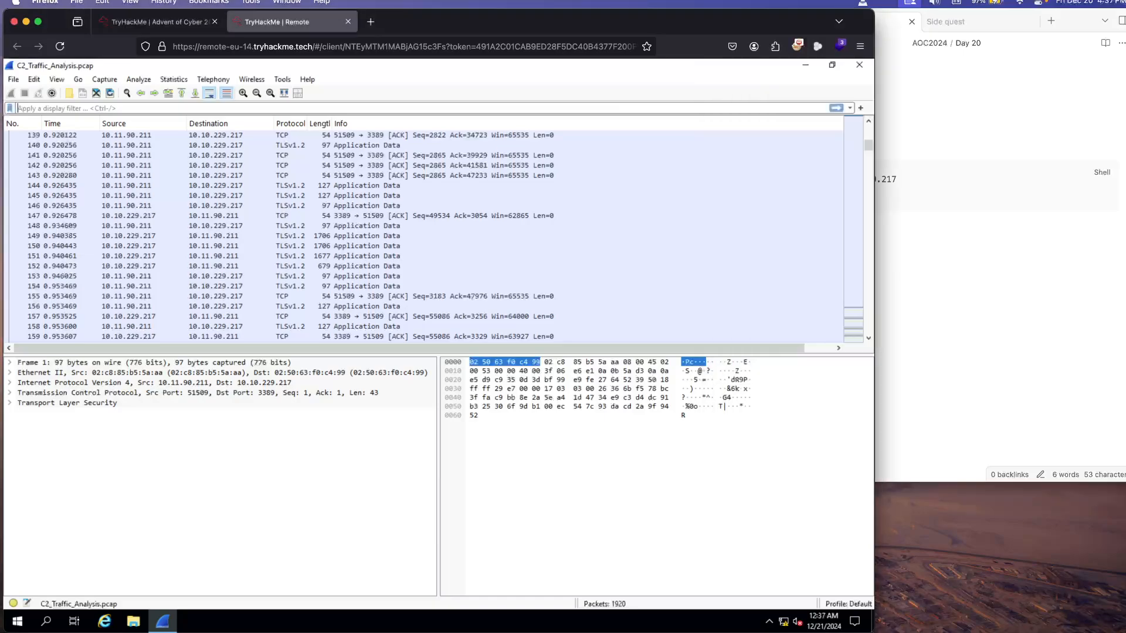
key(super+Tab)
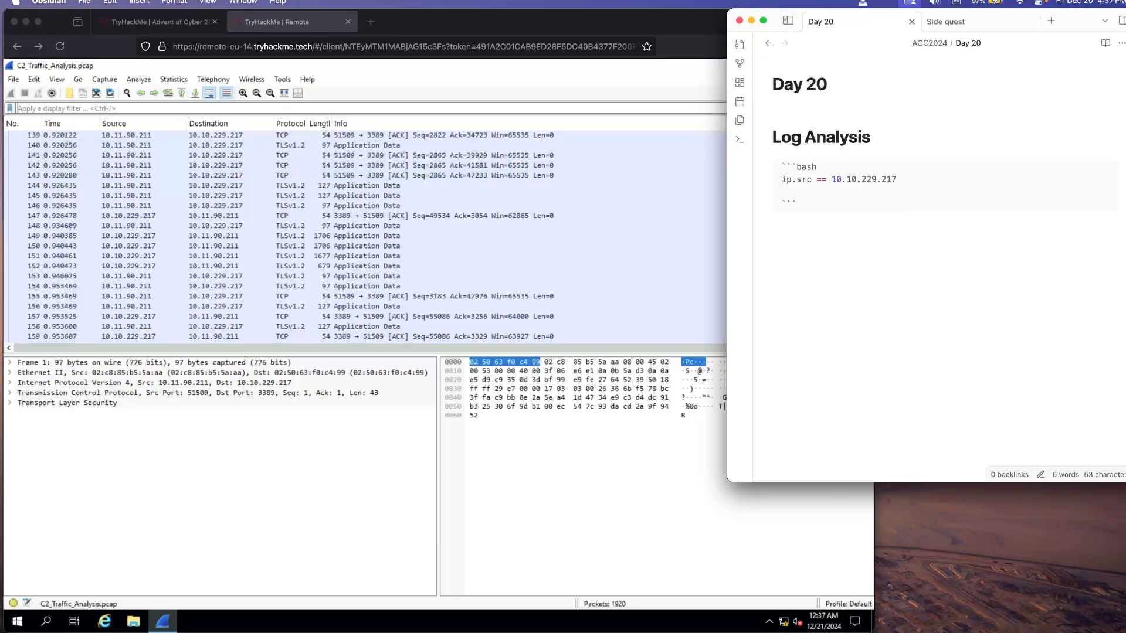
drag(727, 252, 852, 253)
Step: Filter the capture in Wireshark with ip.src == 10.10.229.217
key(super+Tab)
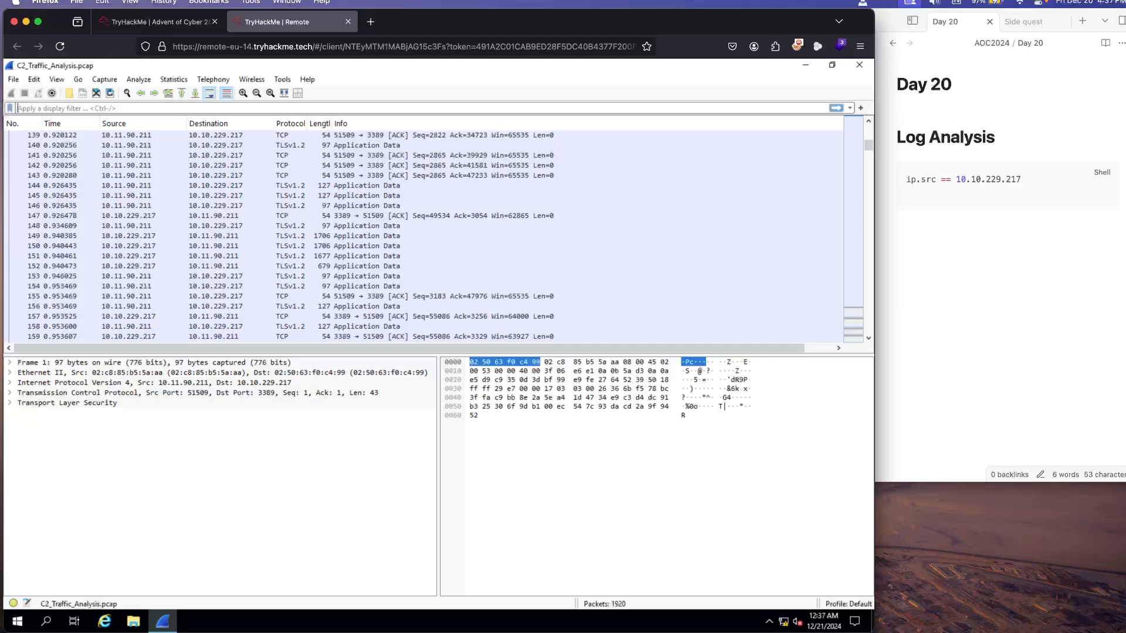
text(ip.src)
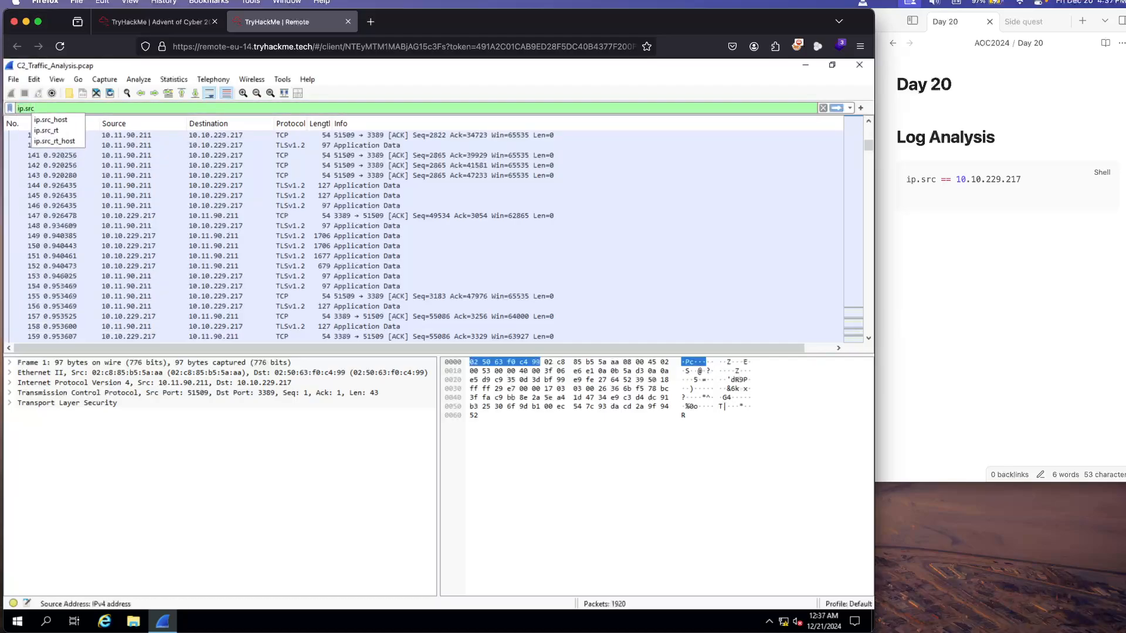
text( == )
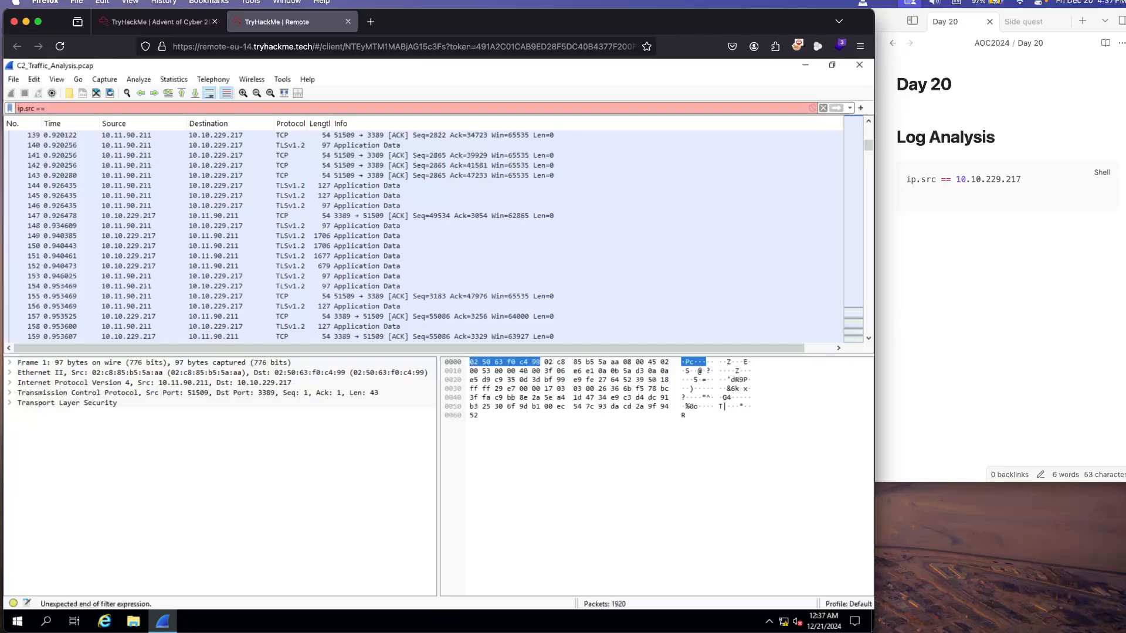
text(10.10.229.217)
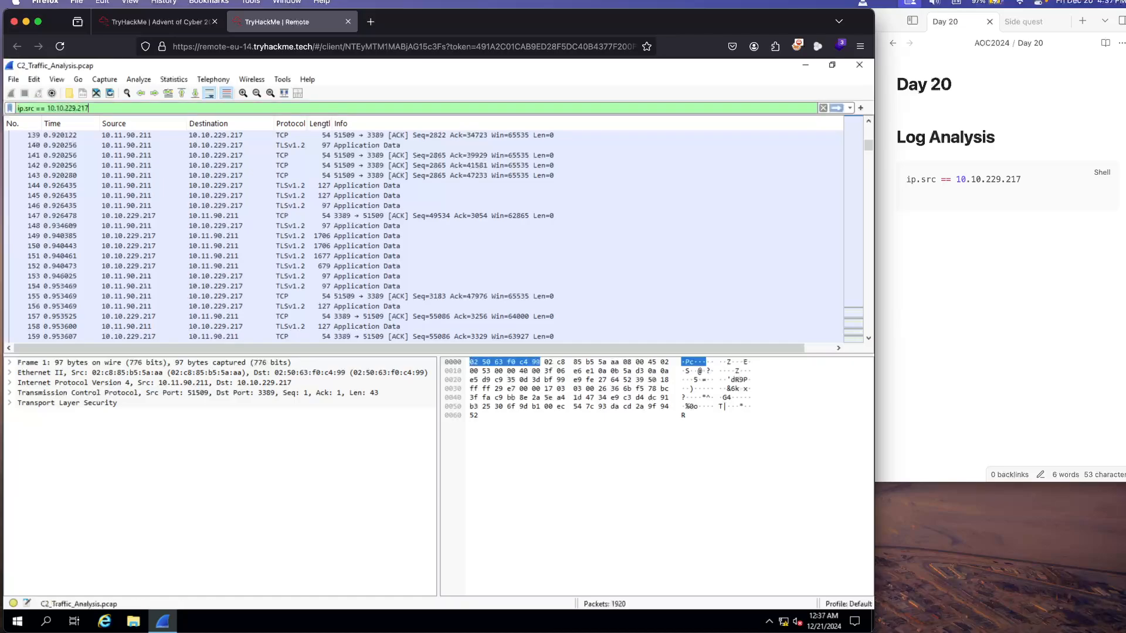
key(Return)
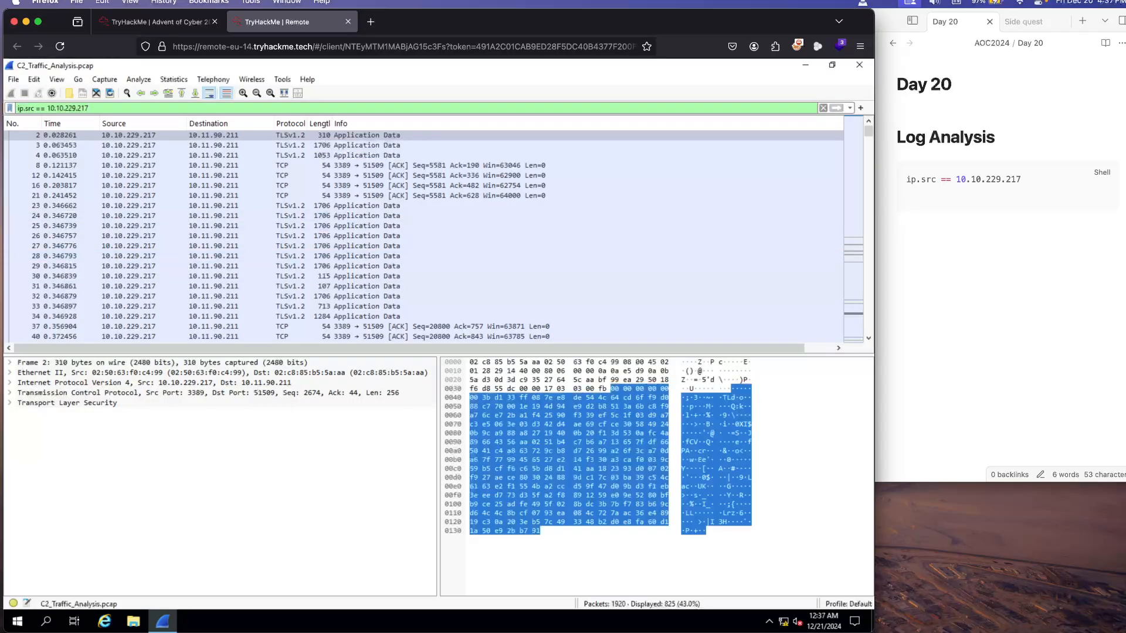
Step: Append "==> 825" to the filter line in the Obsidian note as its displayed packet count
click(906, 179)
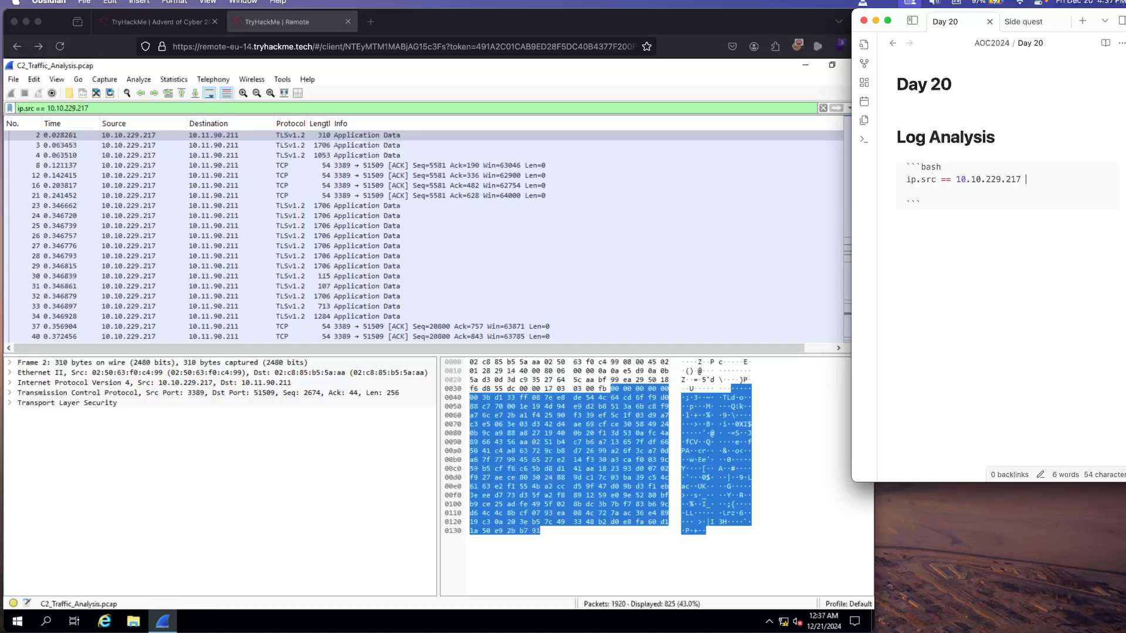
text(==> 825)
key(super+Tab)
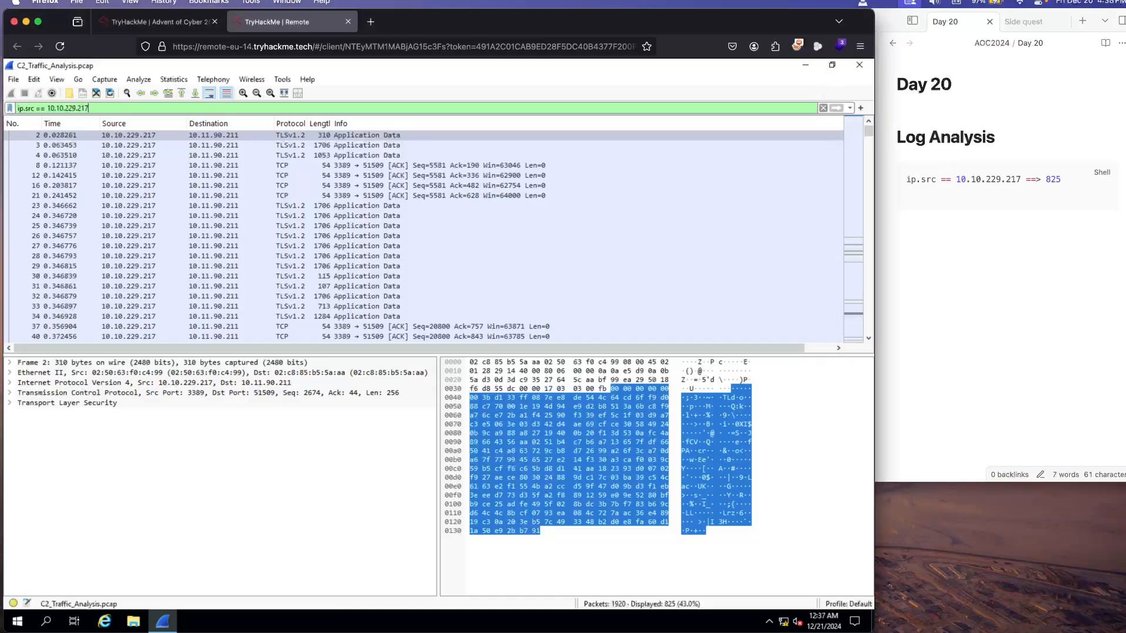
Step: Complete the note's filter line with "packets" and add the line "1920 total packets" below it
key(super+Tab)
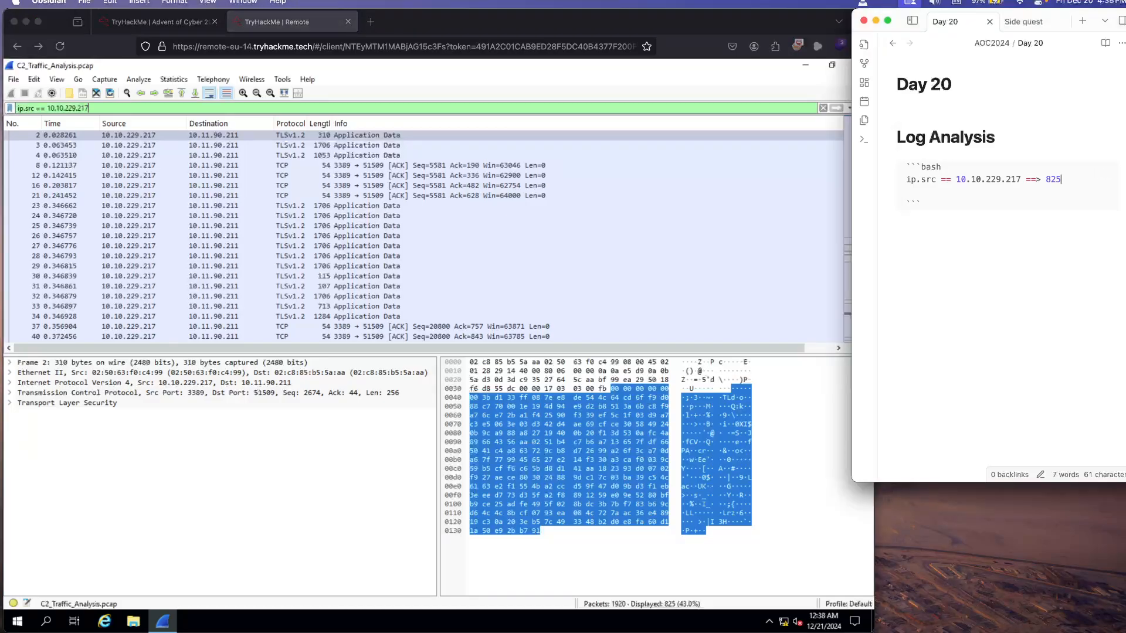
text(packets 1920 ytd)
key(BackSpace)
key(BackSpace)
key(BackSpace)
text(total pacj)
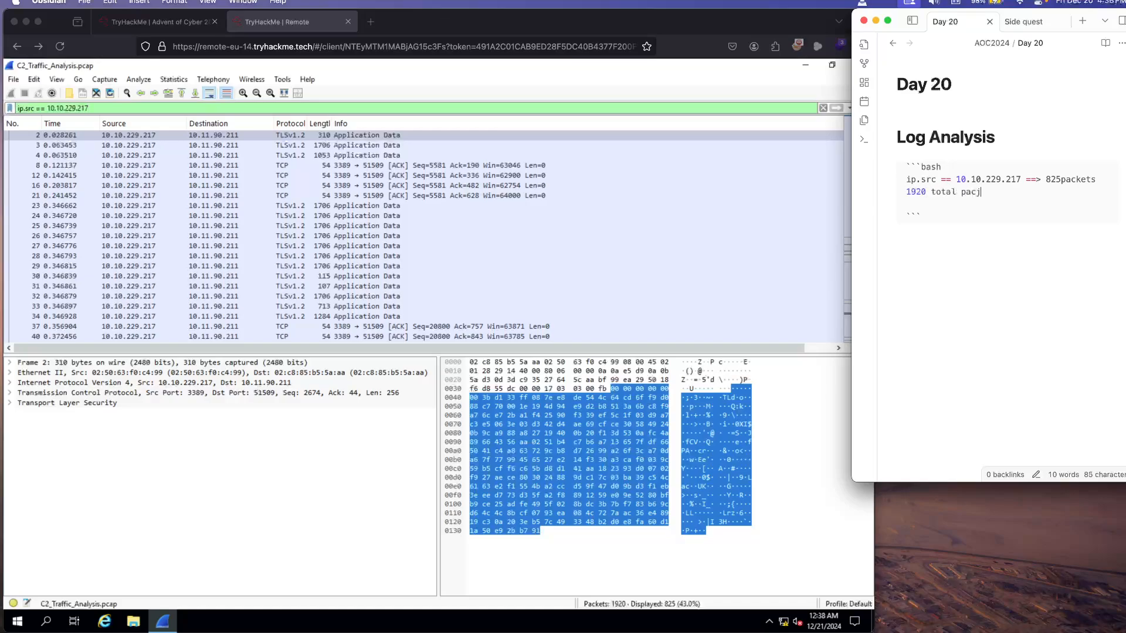
key(BackSpace)
text(kets)
Step: Read which packets the task page marks with arrows and list their frame numbers 440, 457 and 476 in the Obsidian note
click(155, 22)
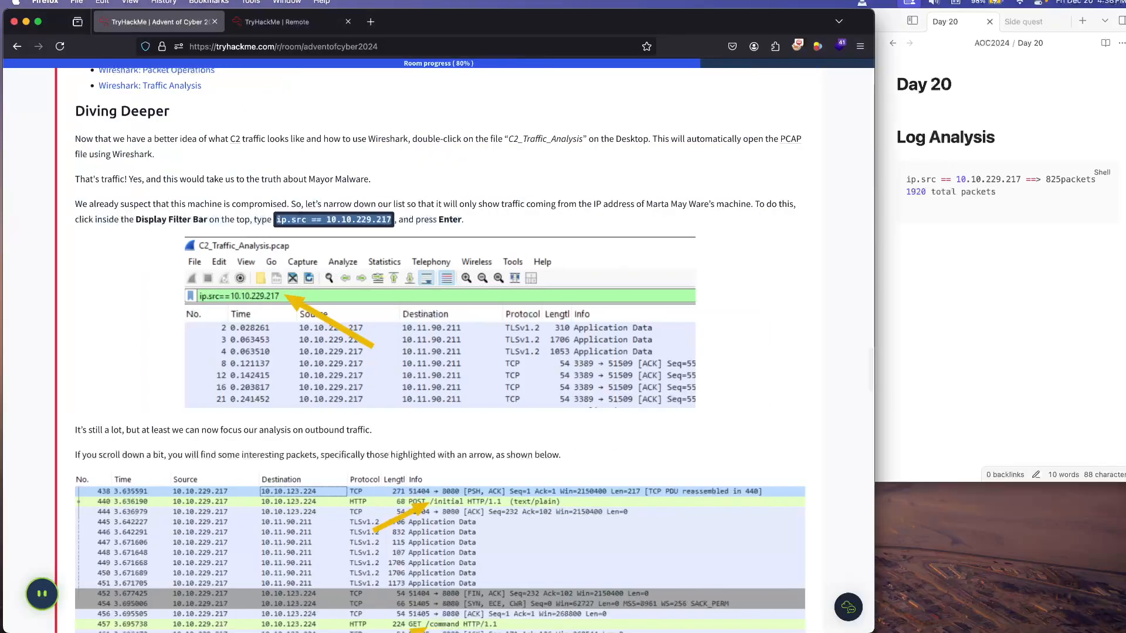
scroll(440, 352, down, 3)
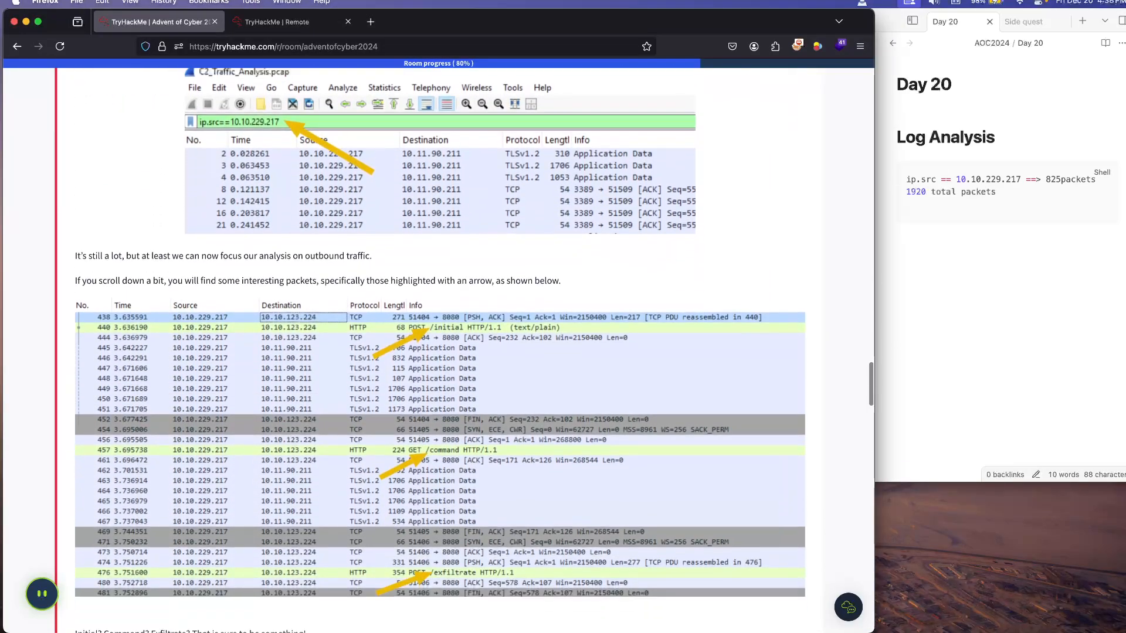
scroll(439, 352, down, 1)
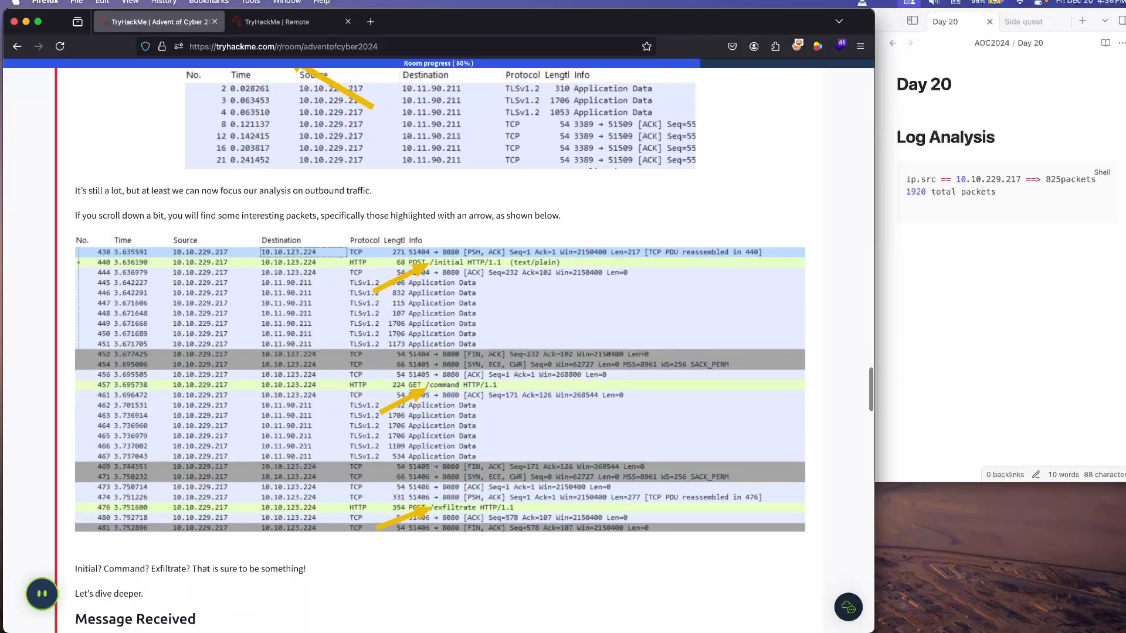
scroll(440, 352, down, 1)
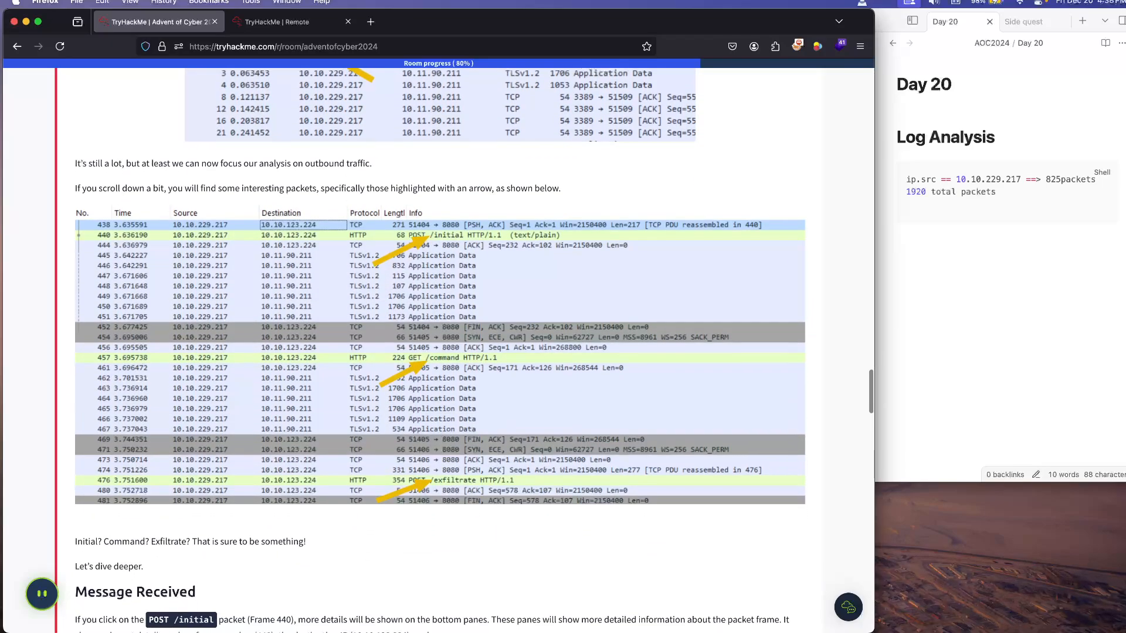
scroll(439, 351, down, 1)
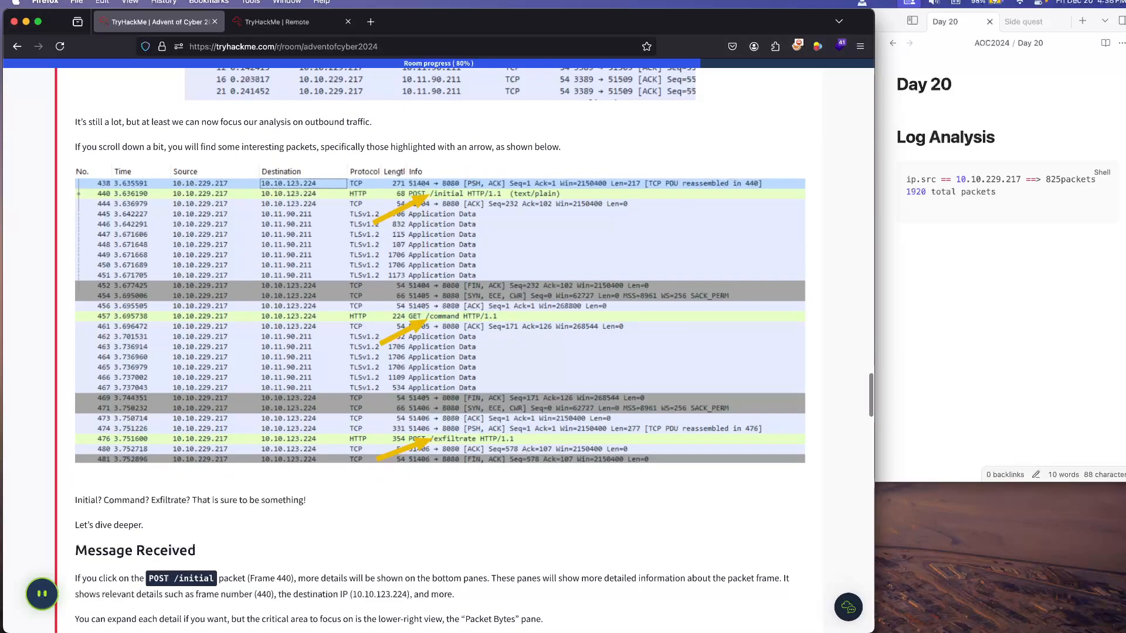
scroll(440, 352, down, 1)
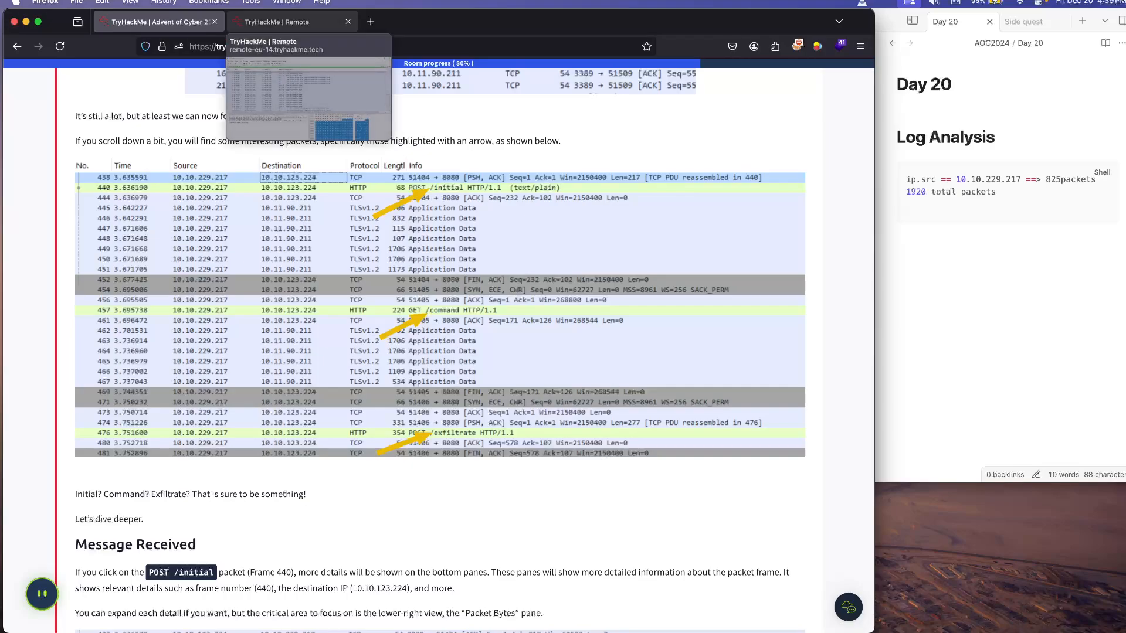
click(997, 192)
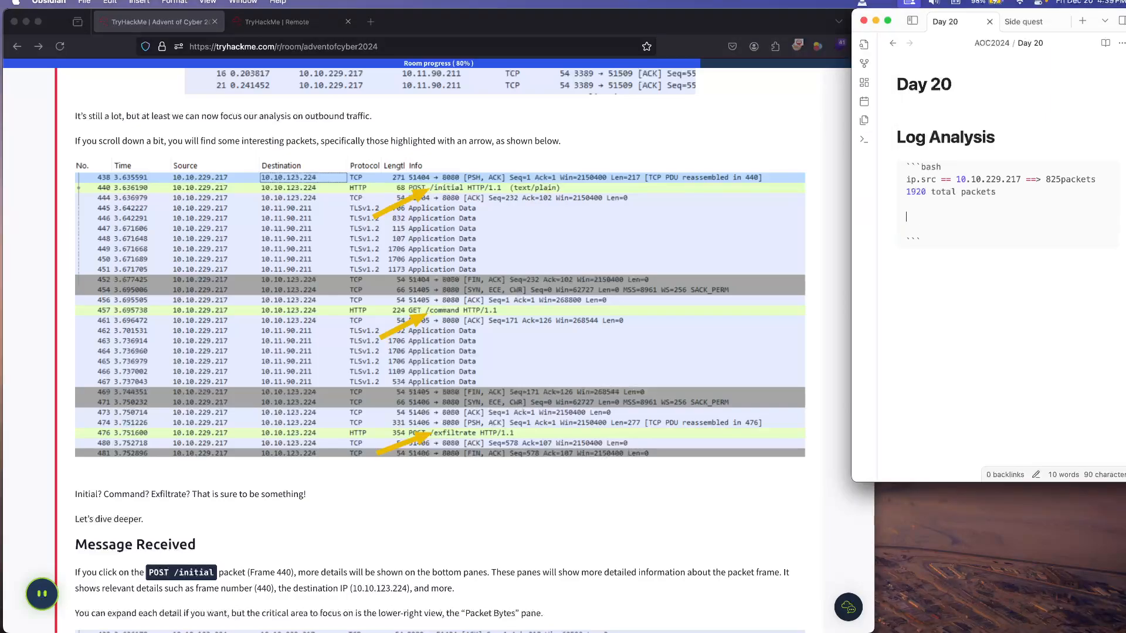
text(440 457)
key(Return)
text(476)
key(Return)
Step: Switch to the remote Wireshark session and go directly to packet 440, selecting the POST /initial request
click(282, 22)
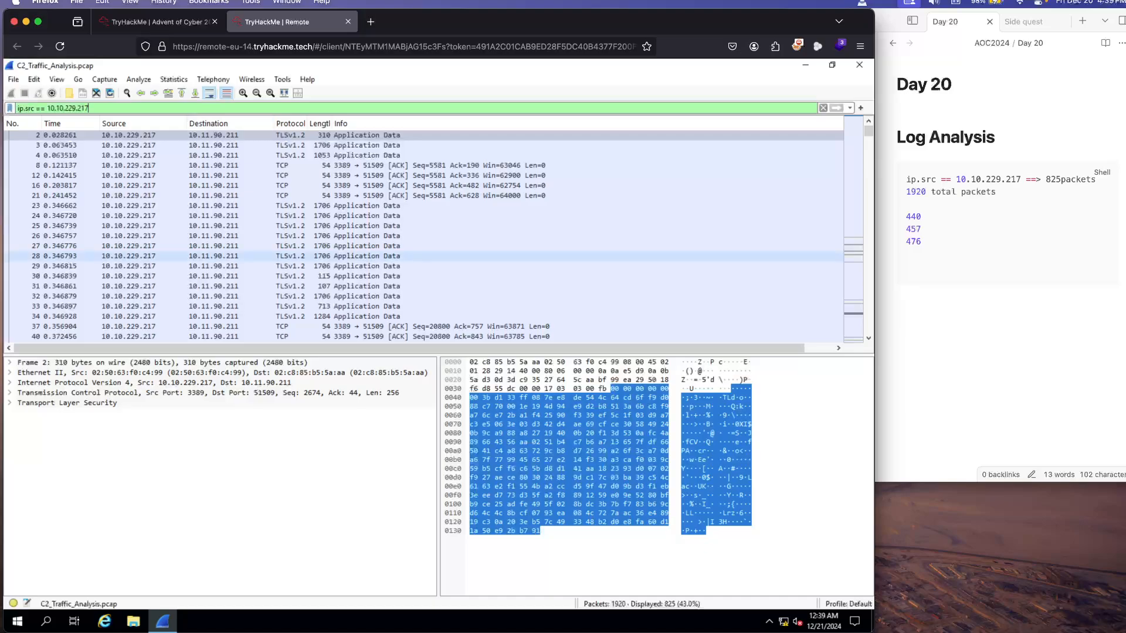
scroll(422, 234, down, 20)
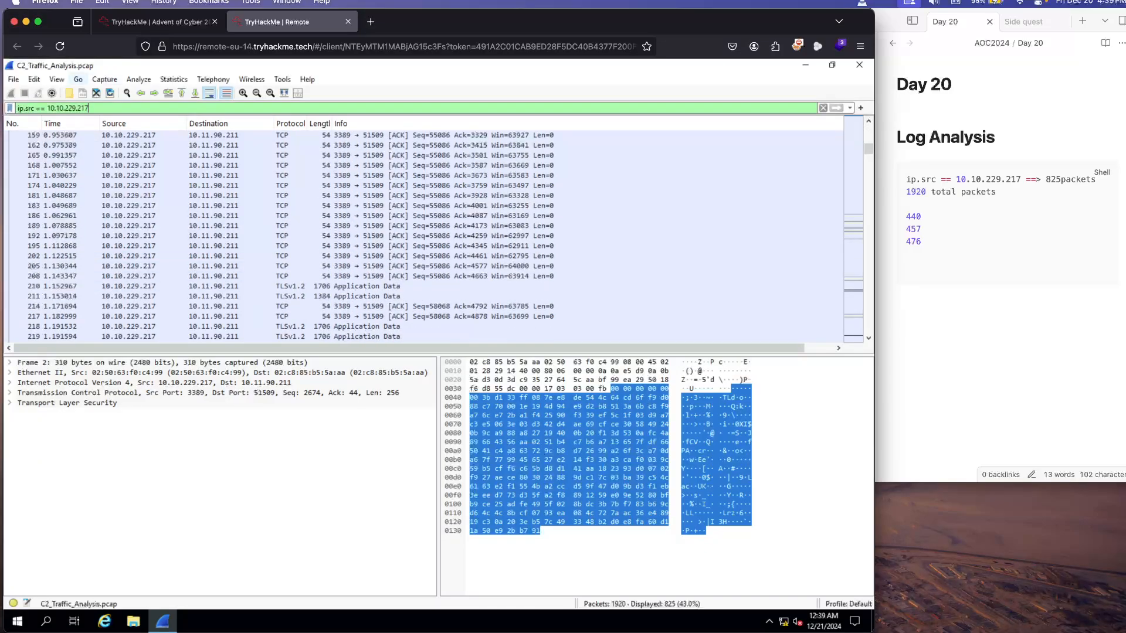
click(78, 79)
click(111, 94)
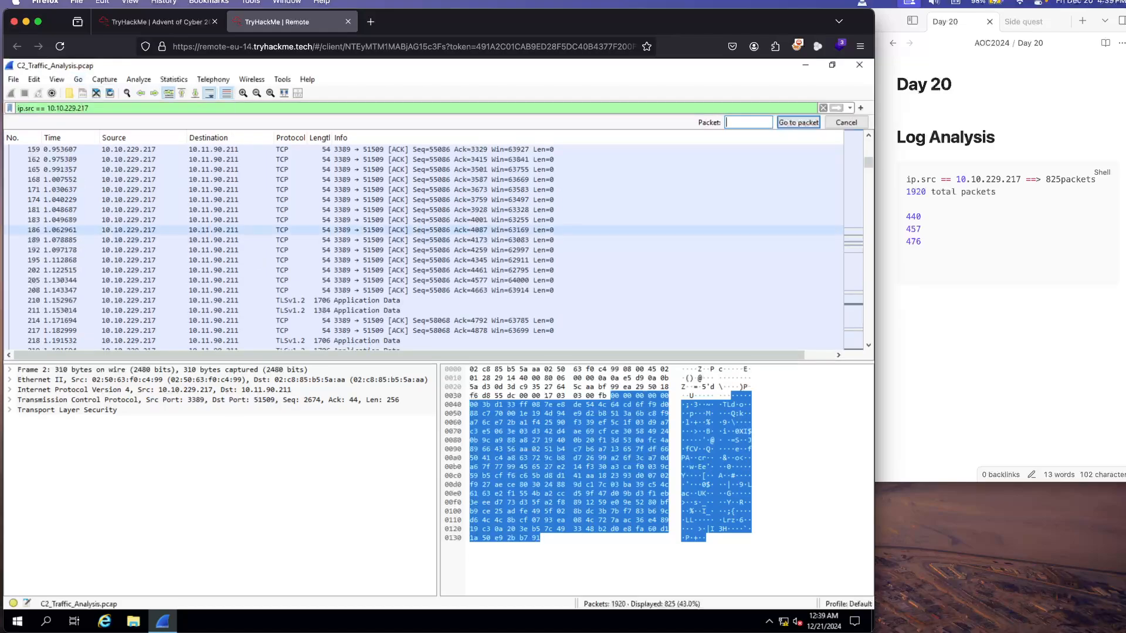
text(440)
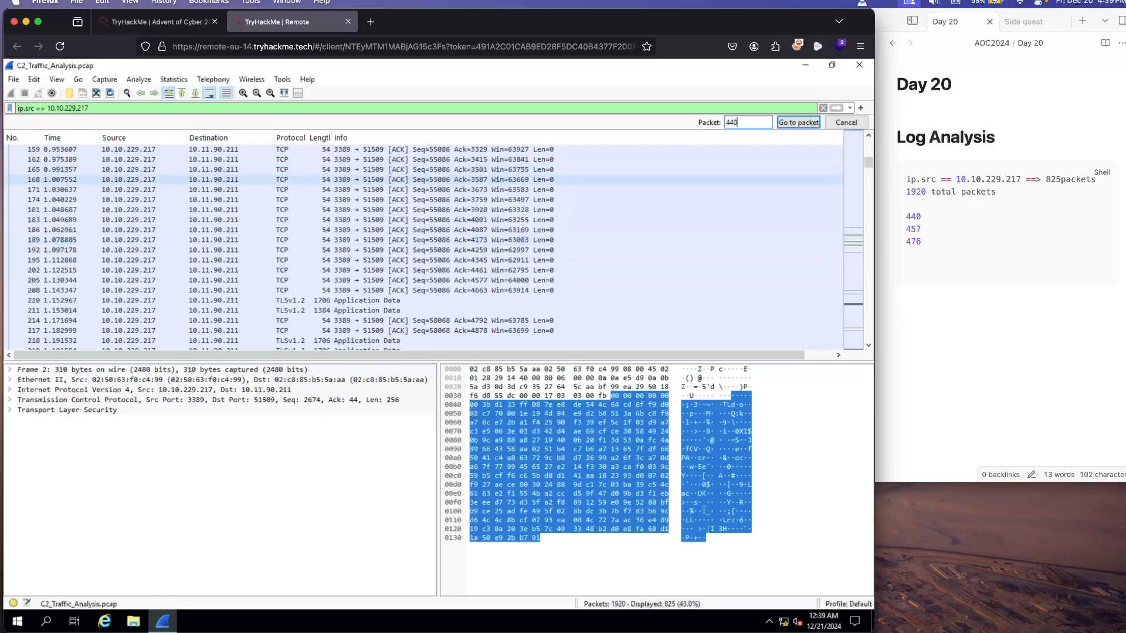
key(Return)
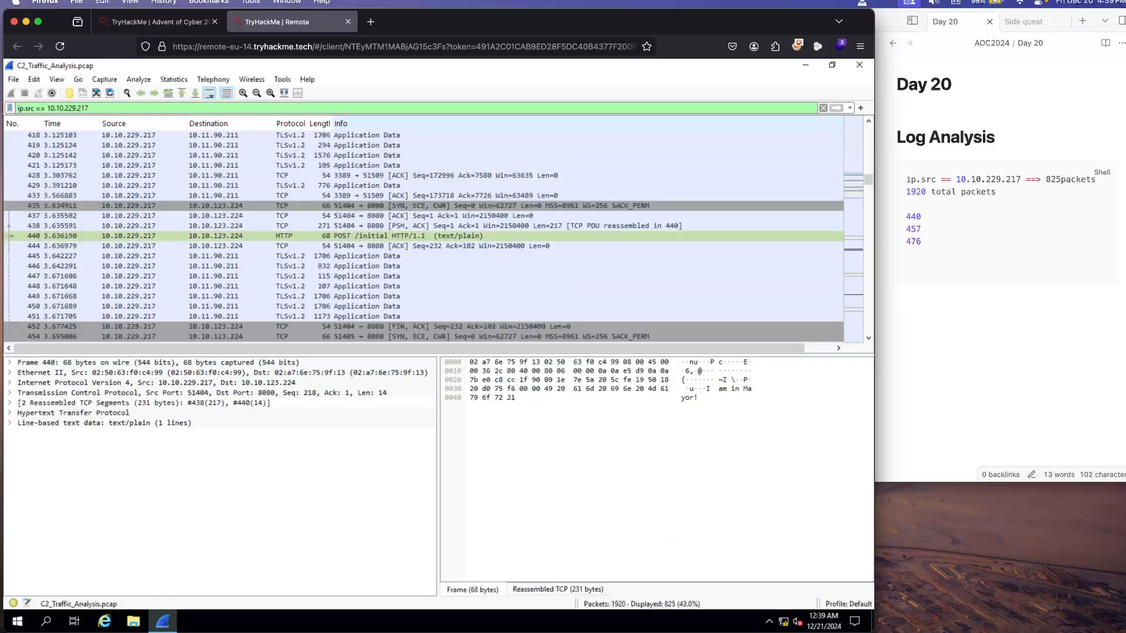
click(290, 235)
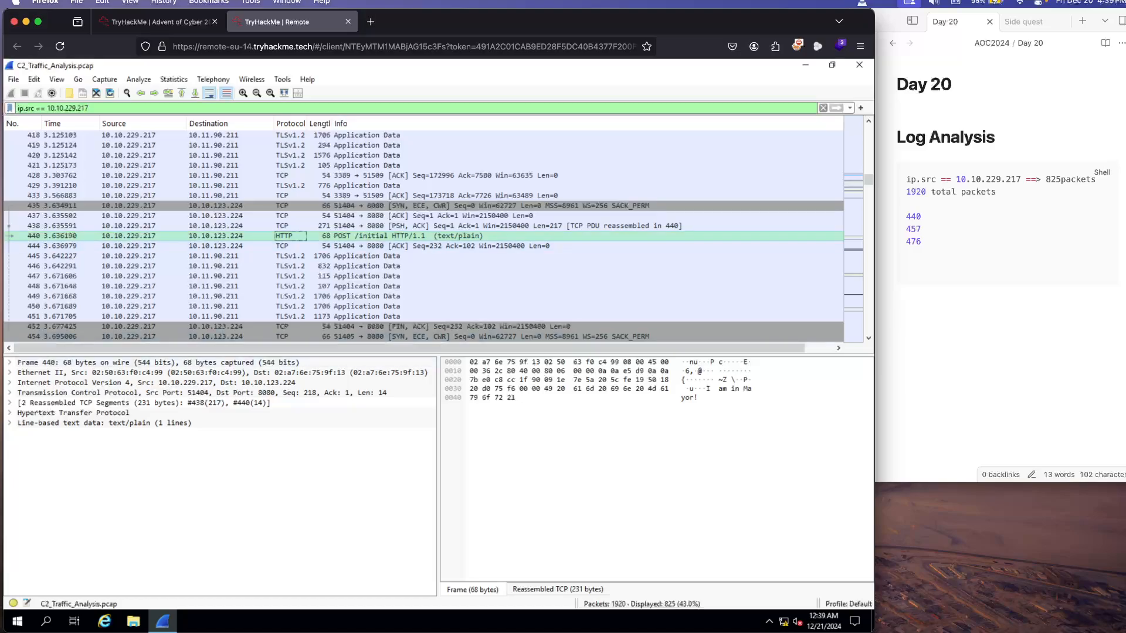
Step: Open packet 440 in its own window, examine its text data and Hypertext Transfer Protocol details, and close the window
click(142, 236)
double_click(142, 236)
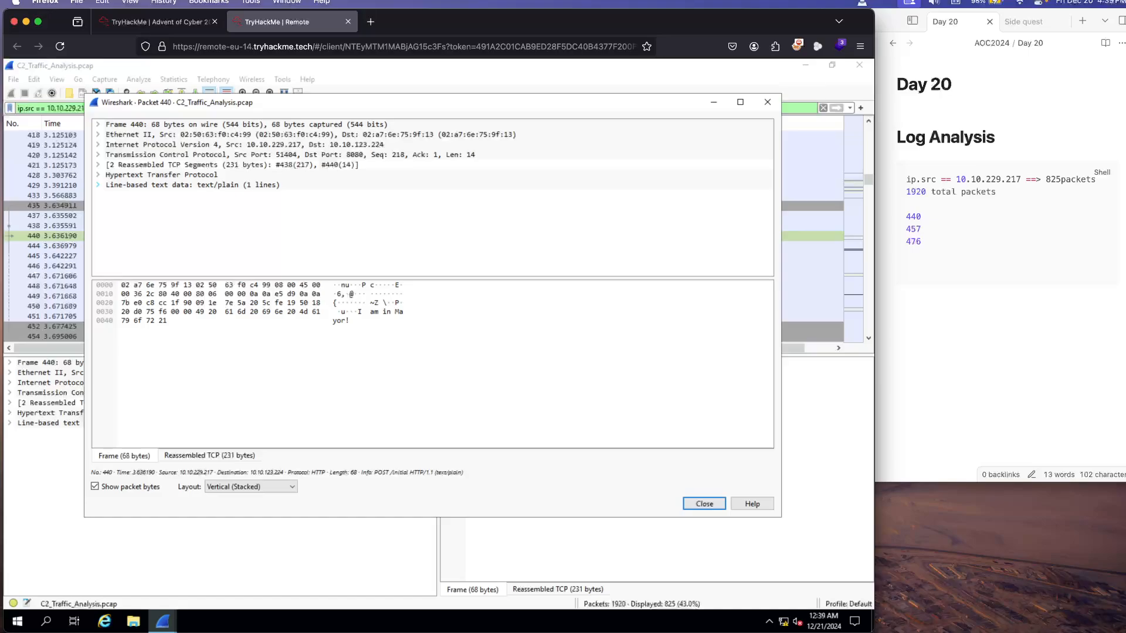
click(97, 185)
click(98, 184)
click(98, 185)
click(98, 184)
click(98, 174)
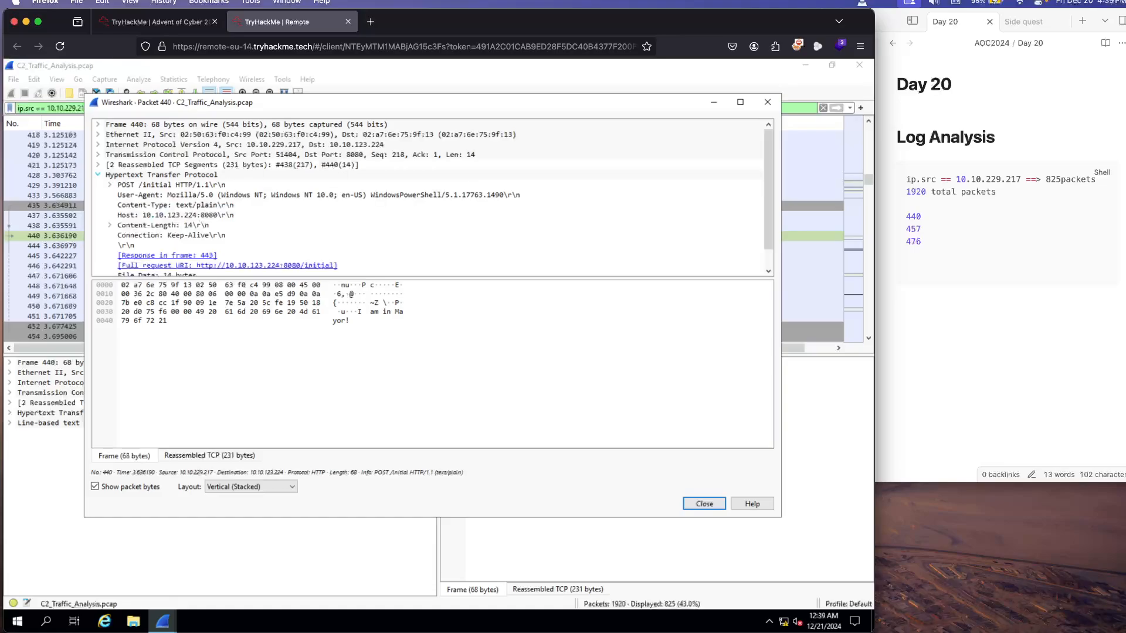
scroll(411, 225, down, 1)
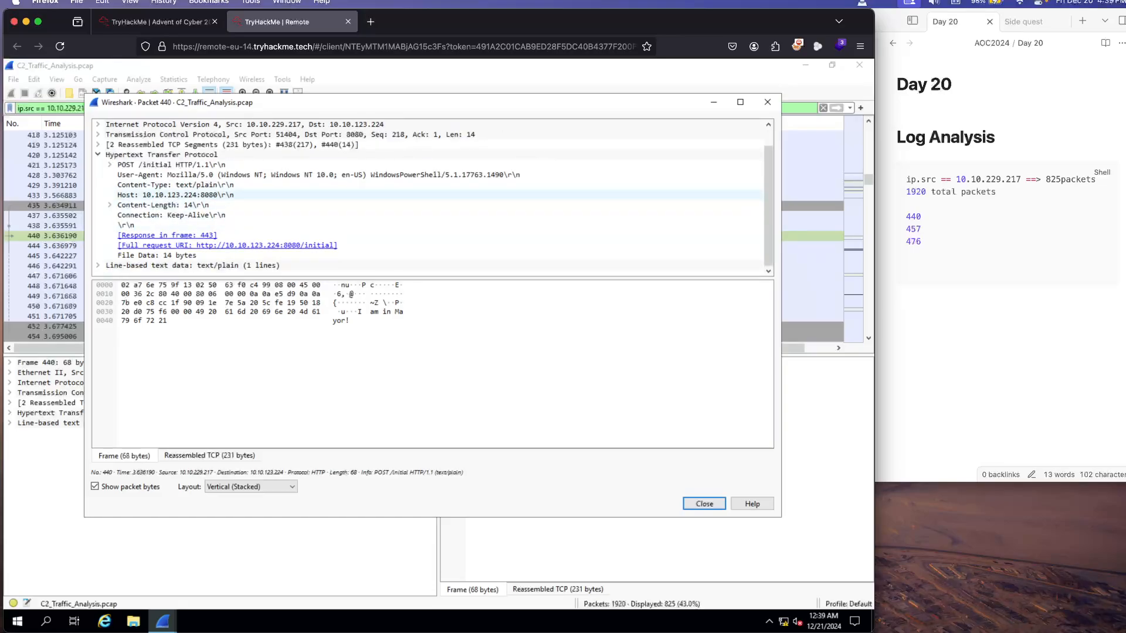
click(98, 154)
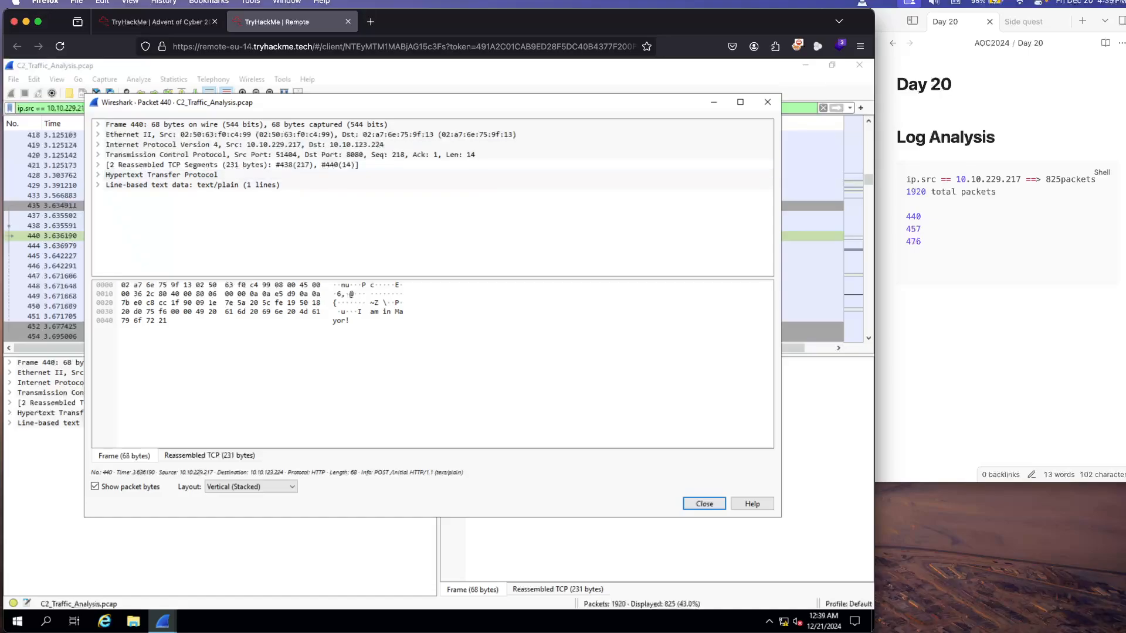
click(767, 102)
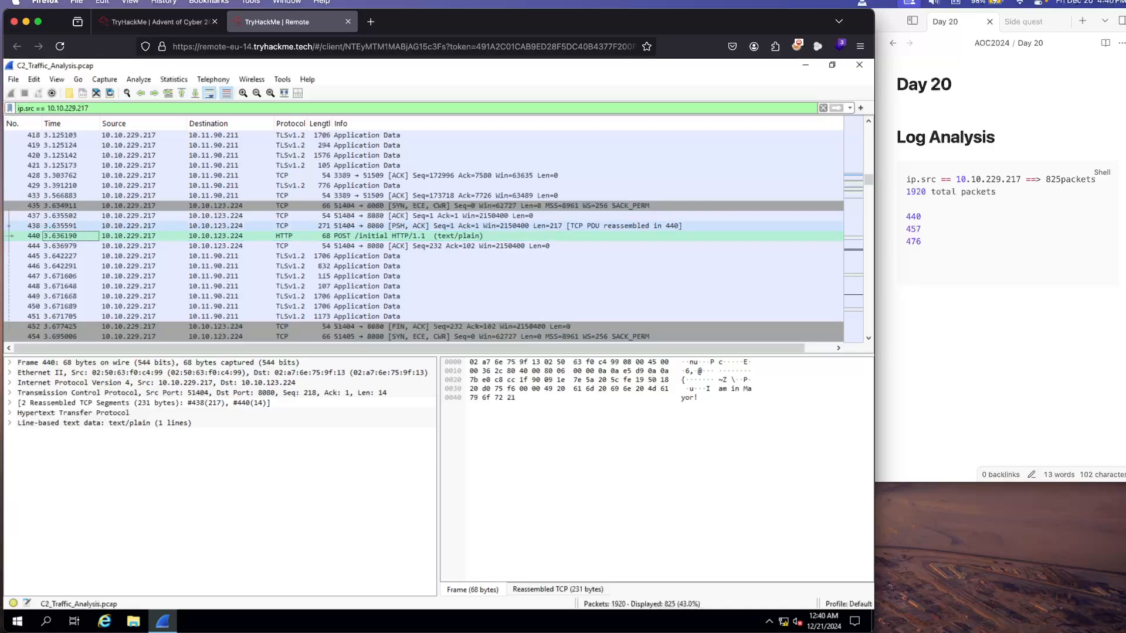
Step: Select the GET /command packet, frame 457, and expand its Hypertext Transfer Protocol details
scroll(433, 238, down, 1)
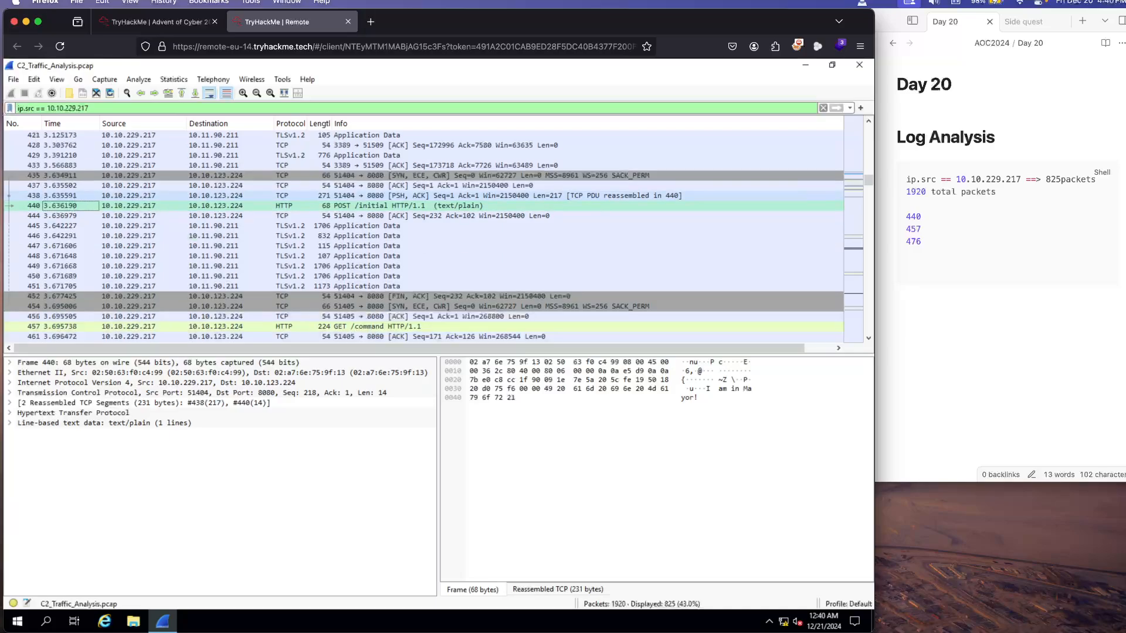
click(398, 226)
scroll(398, 226, down, 1)
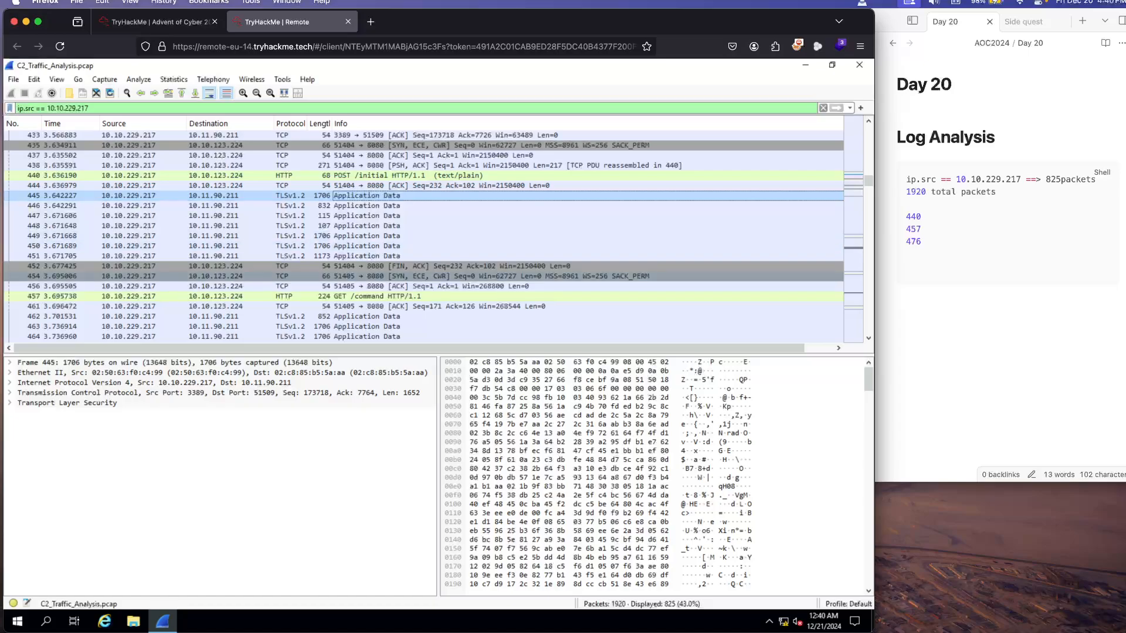
click(391, 297)
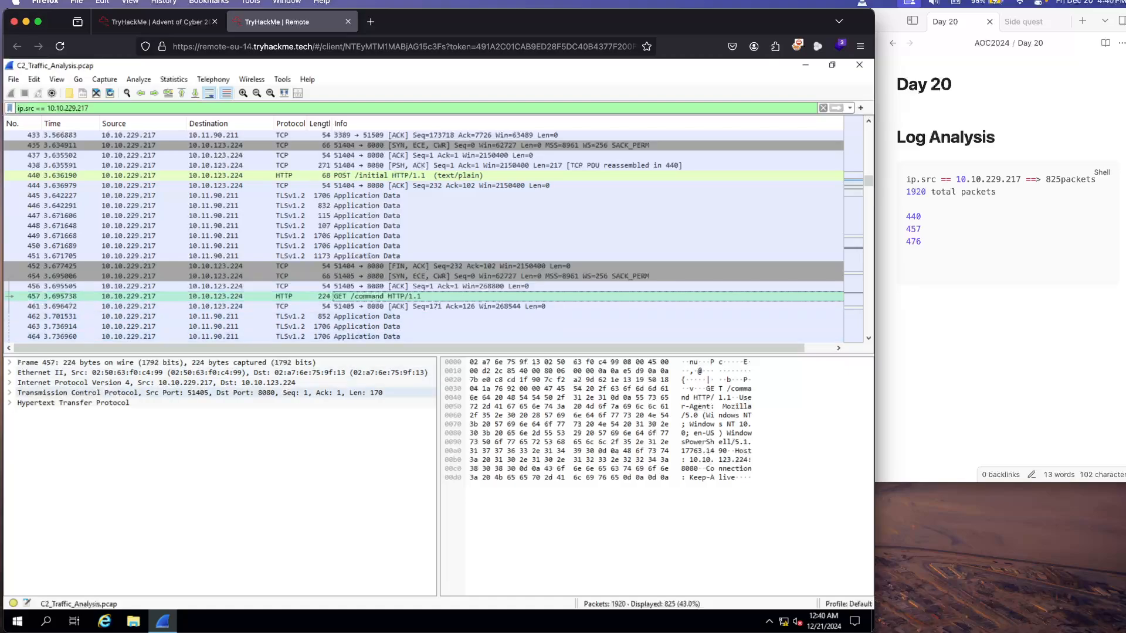
click(10, 403)
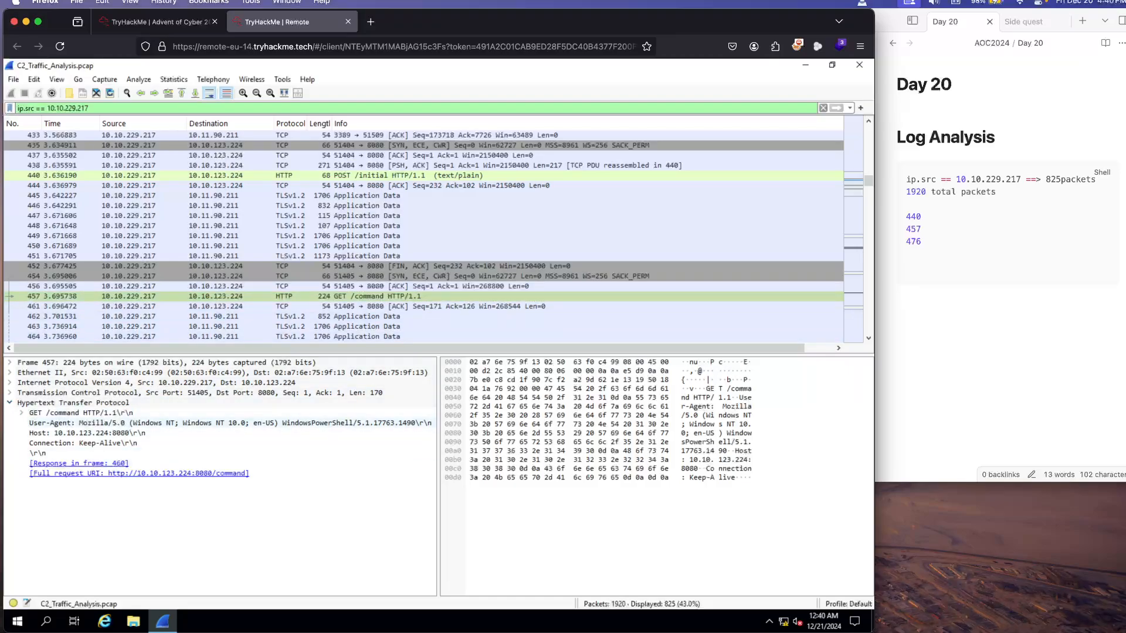
Step: Select the POST /exfiltrate packet, frame 476, and examine its MIME Multipart Media Encapsulation details
scroll(434, 234, down, 2)
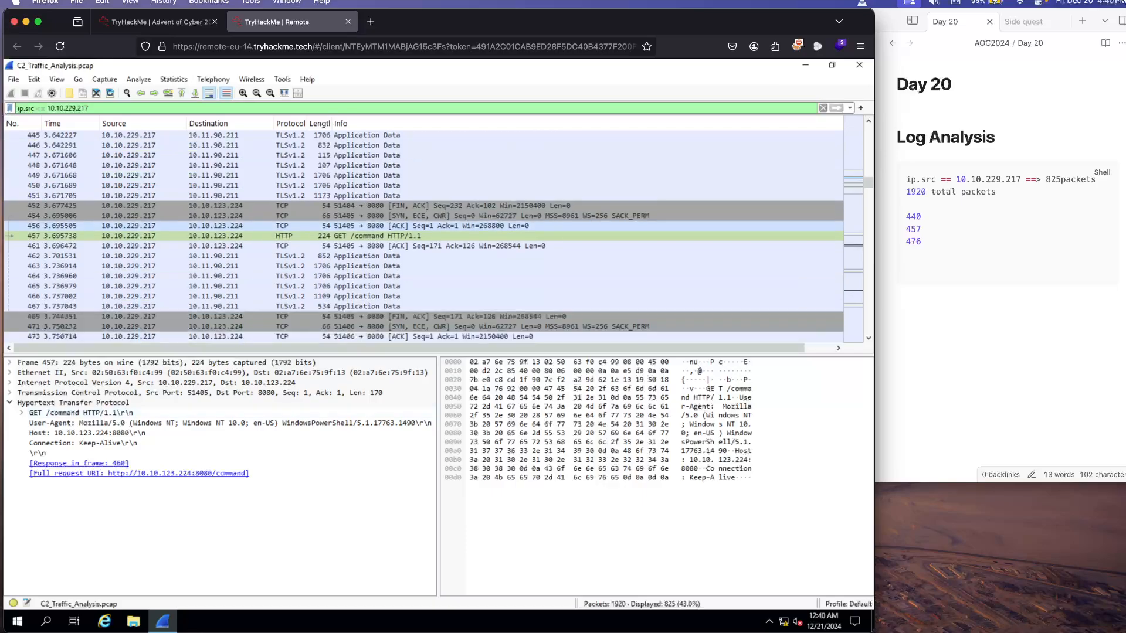
scroll(434, 234, down, 1)
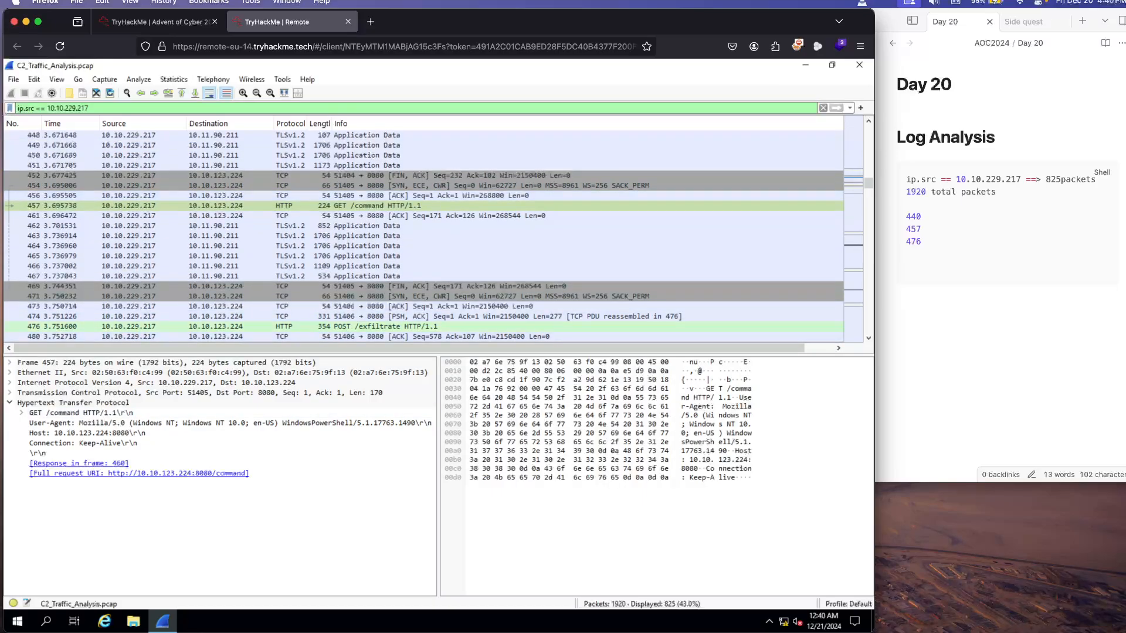
click(231, 327)
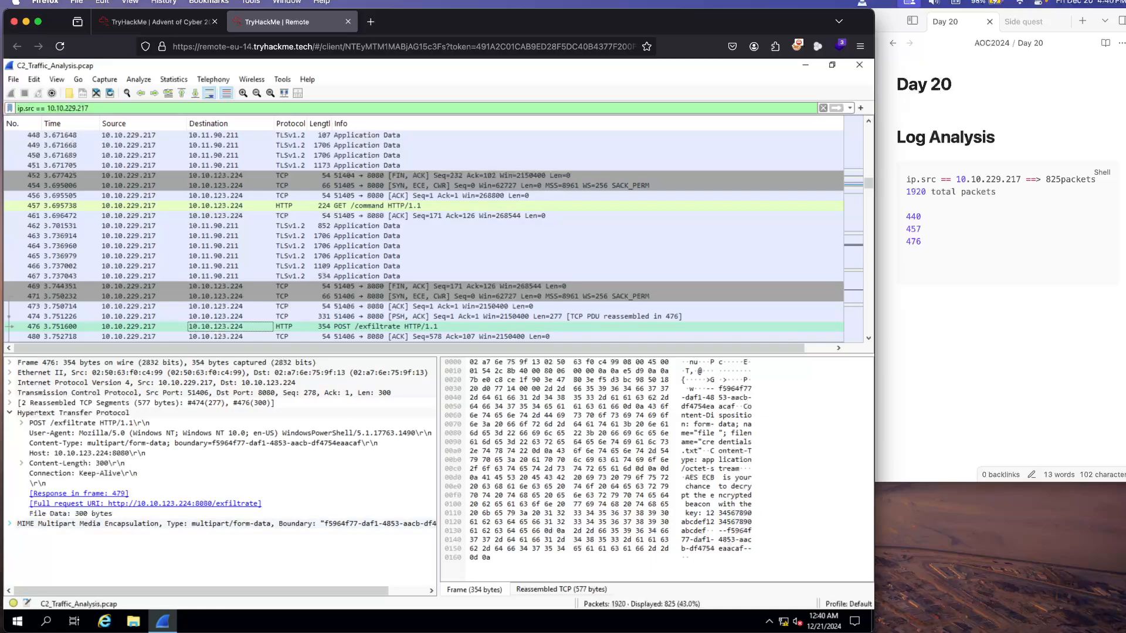
click(9, 524)
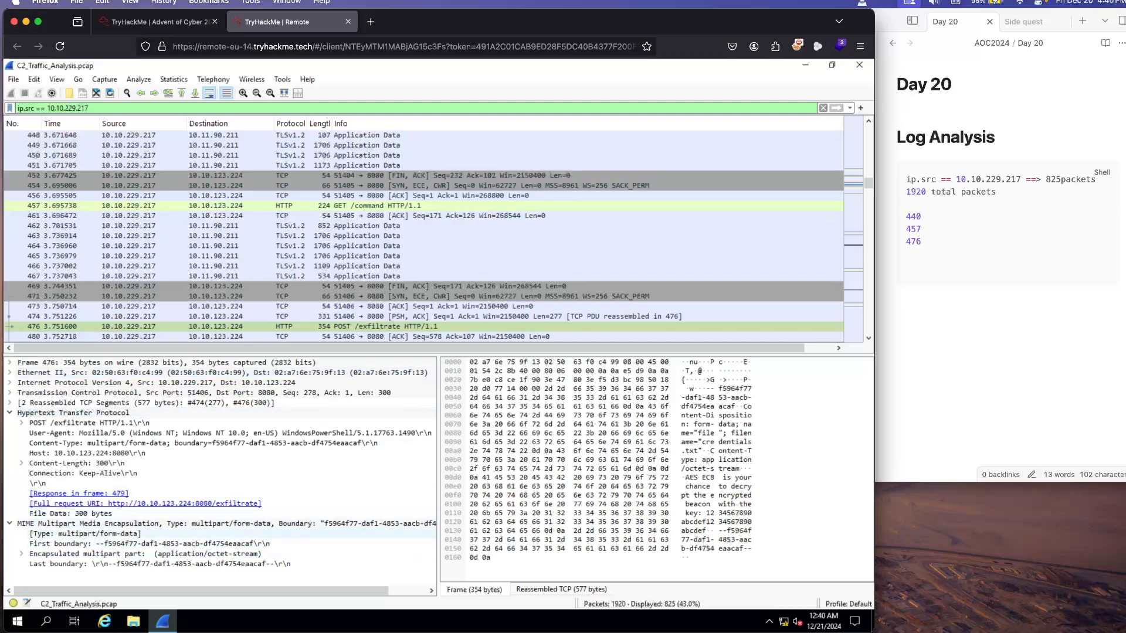
click(9, 524)
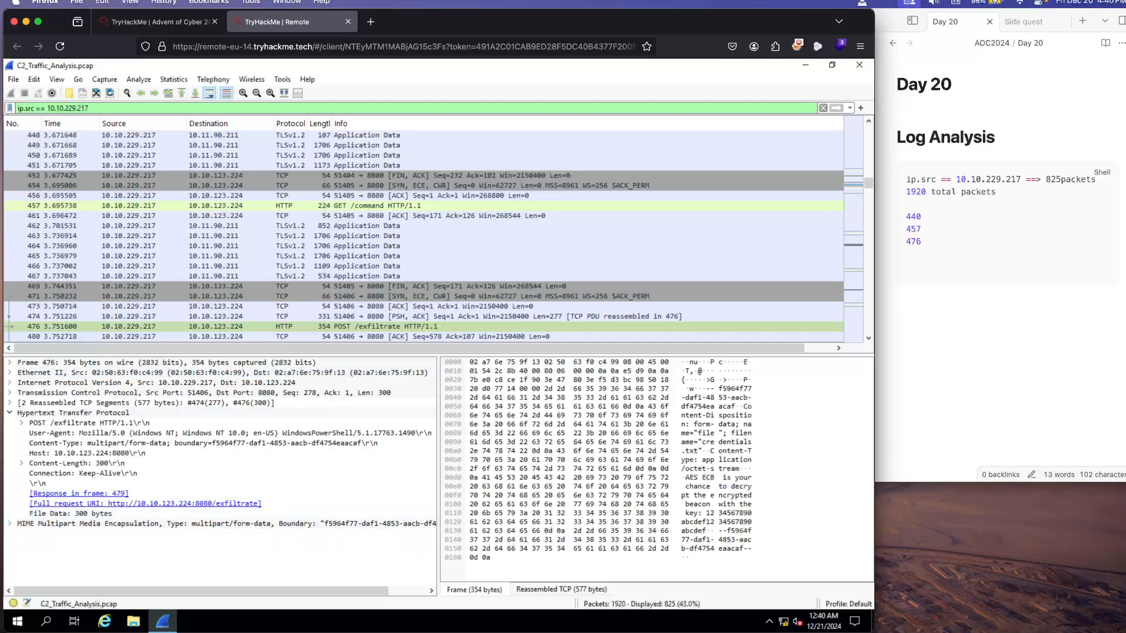
Step: Switch to the TryHackMe task page and read the Message Received section on packet bytes, following the HTTP stream and the GET /command packet
click(152, 22)
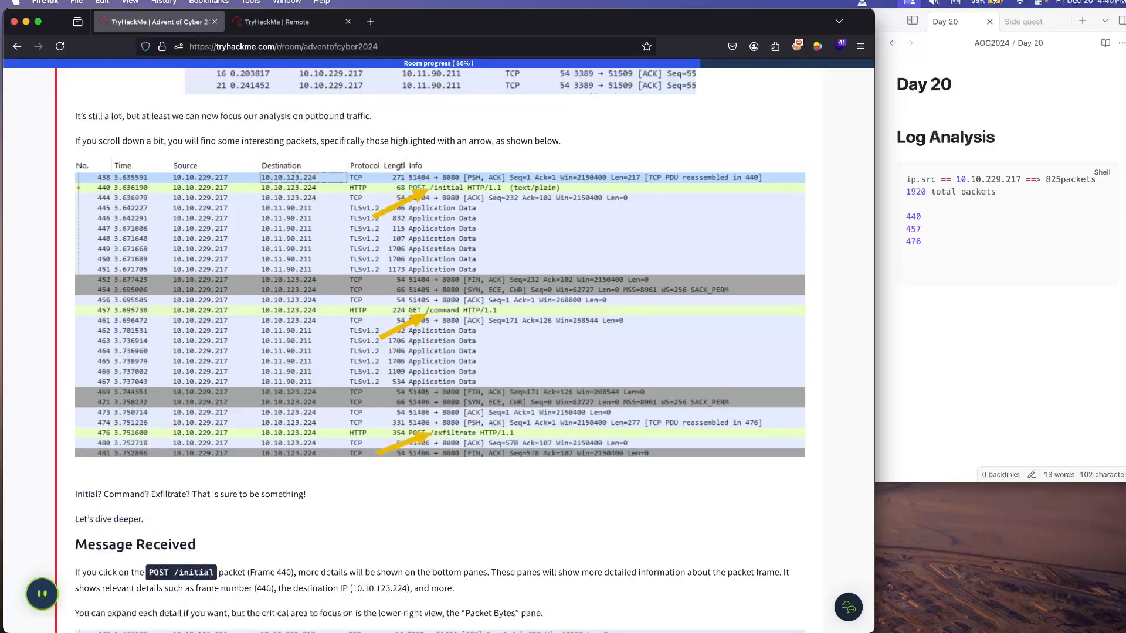
scroll(440, 351, down, 5)
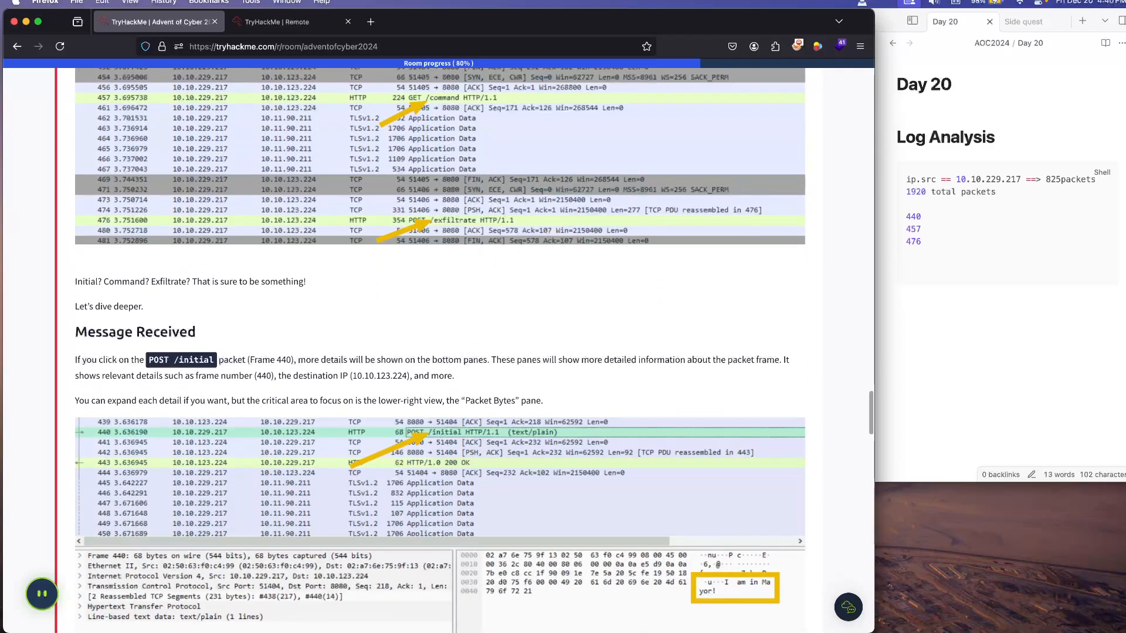
scroll(439, 352, down, 3)
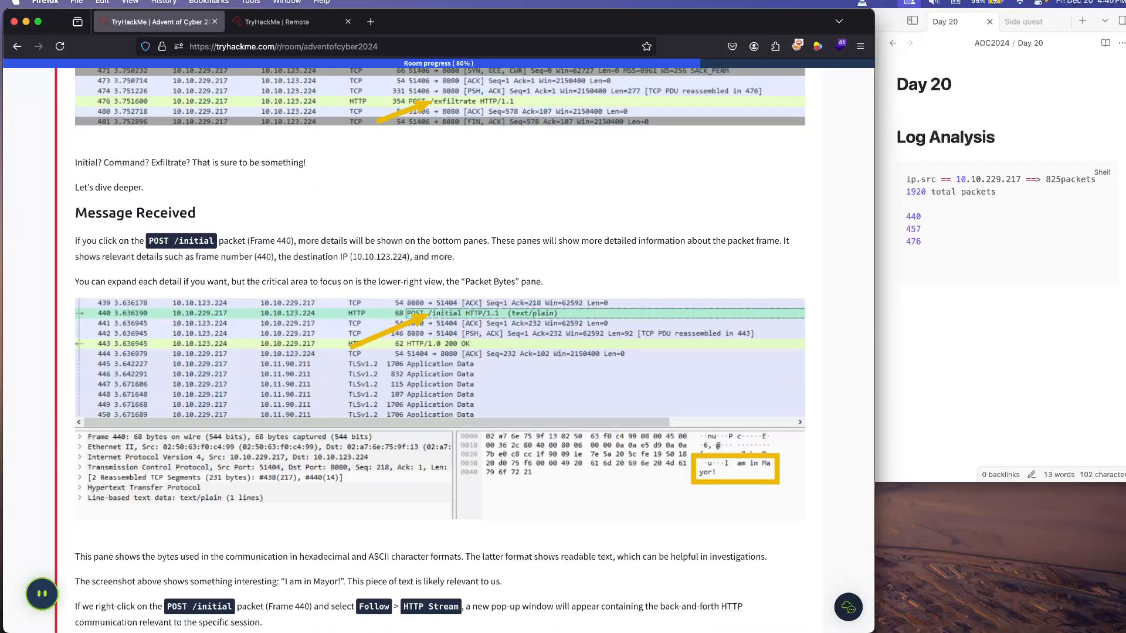
scroll(440, 352, up, 3)
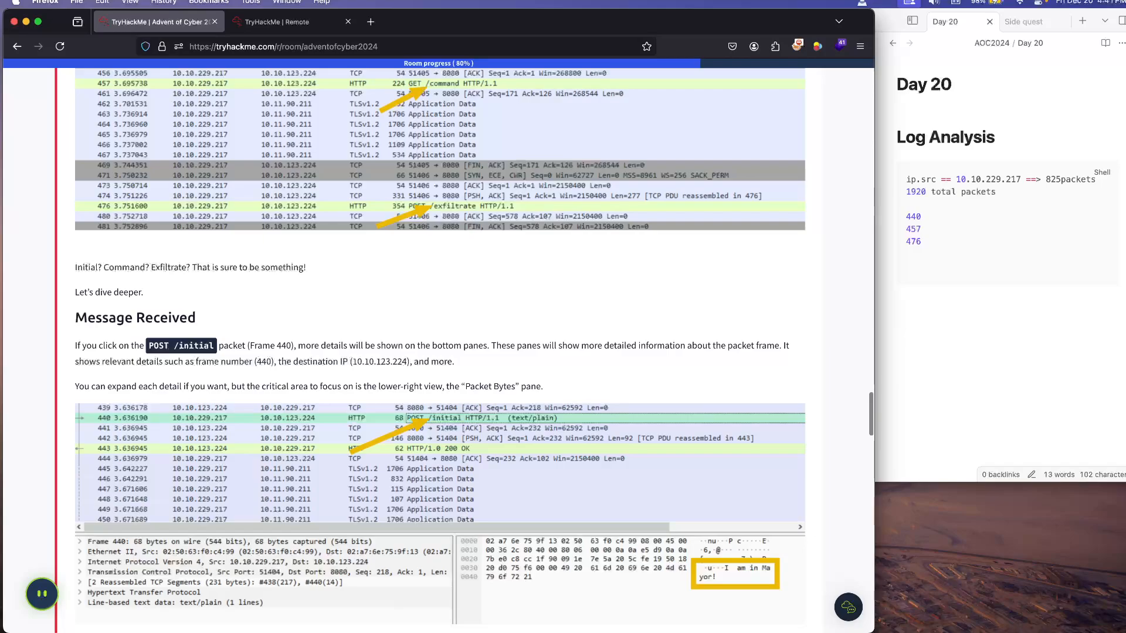
scroll(440, 352, down, 3)
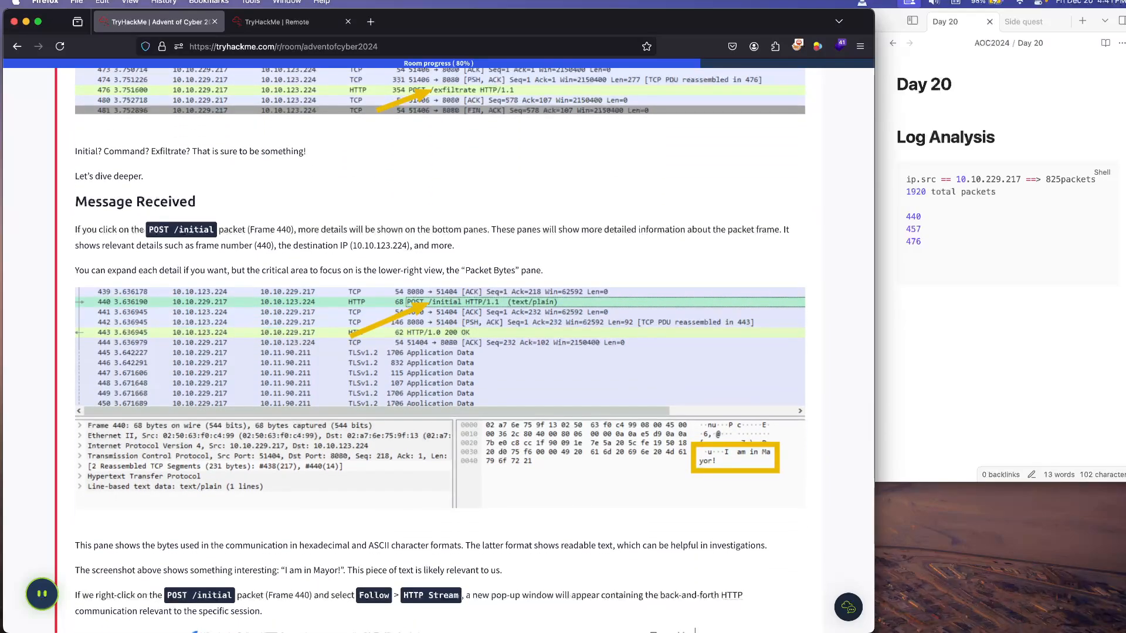
scroll(439, 350, down, 3)
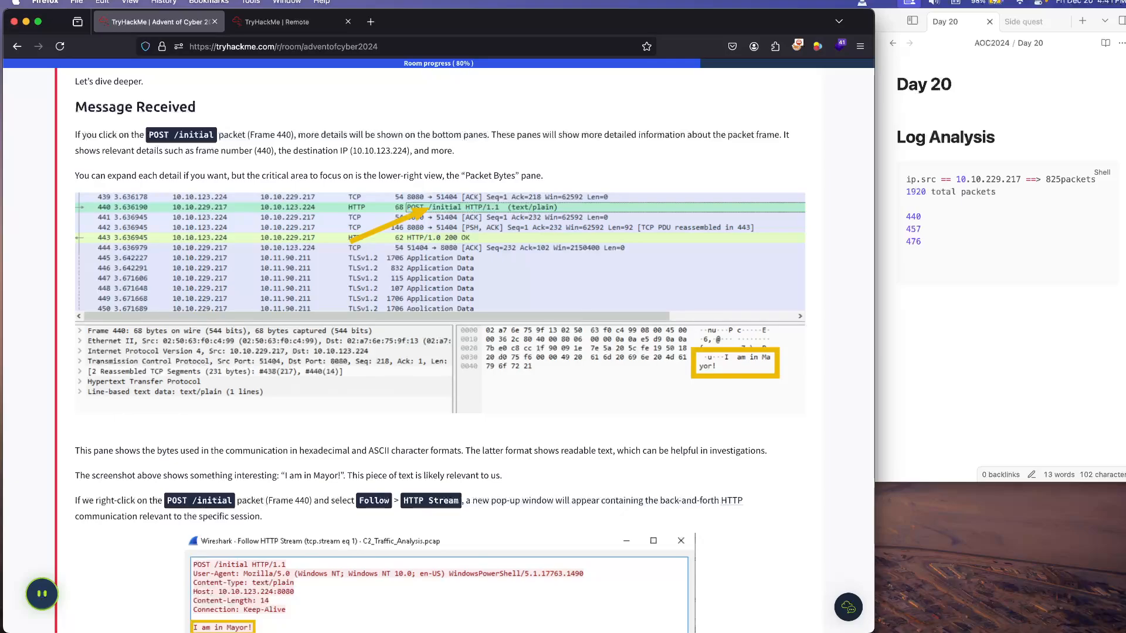
scroll(474, 351, down, 1)
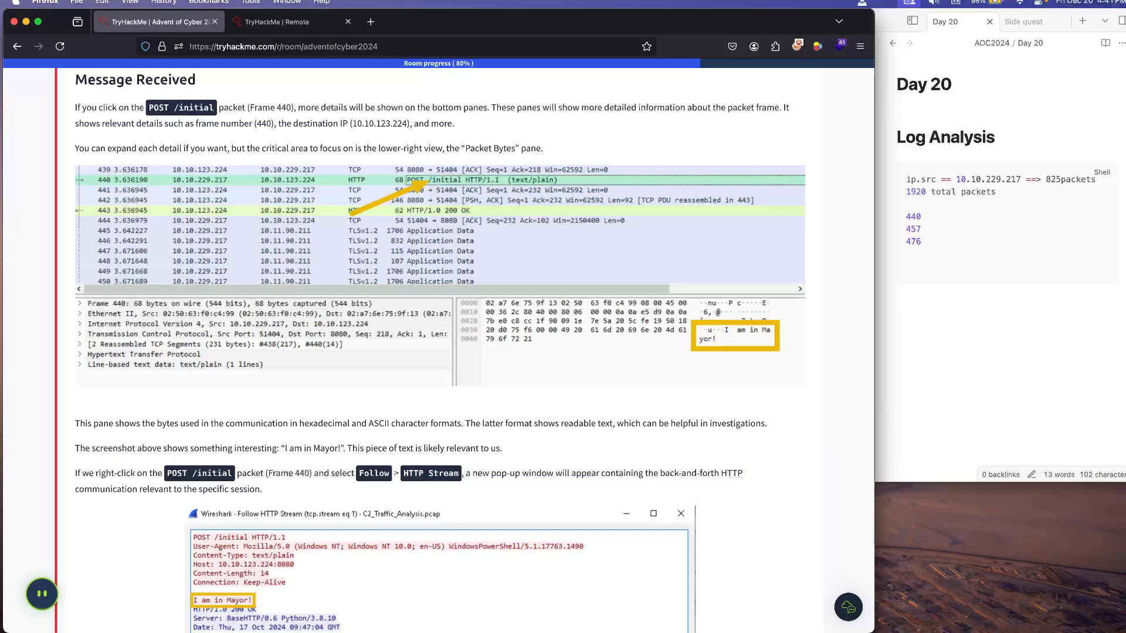
scroll(474, 351, down, 2)
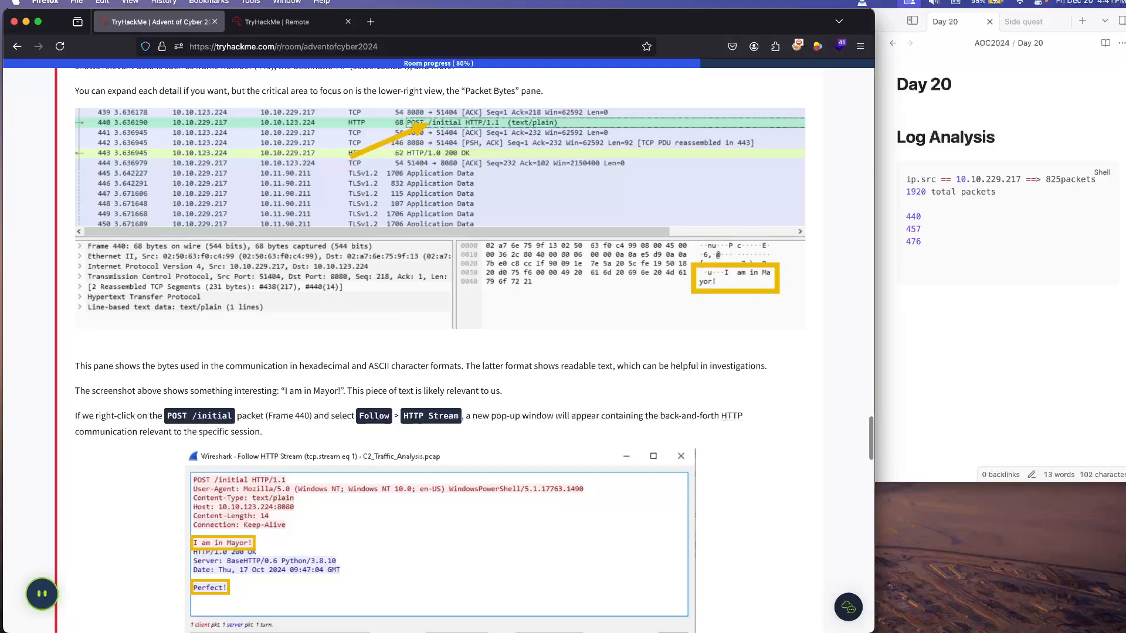
scroll(440, 352, down, 5)
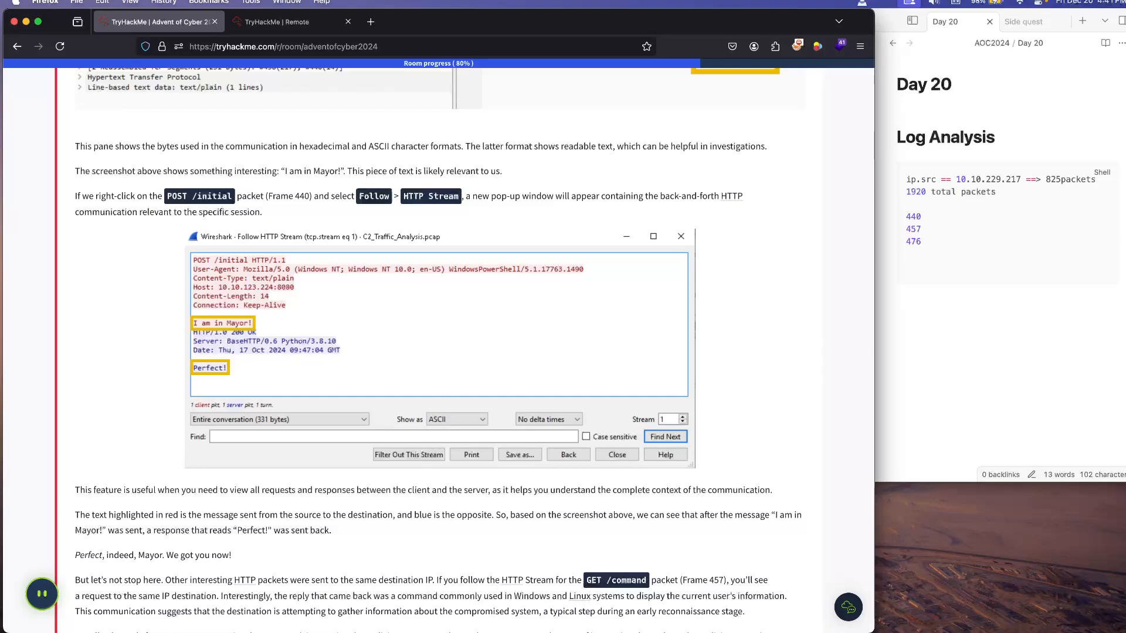
scroll(440, 352, down, 1)
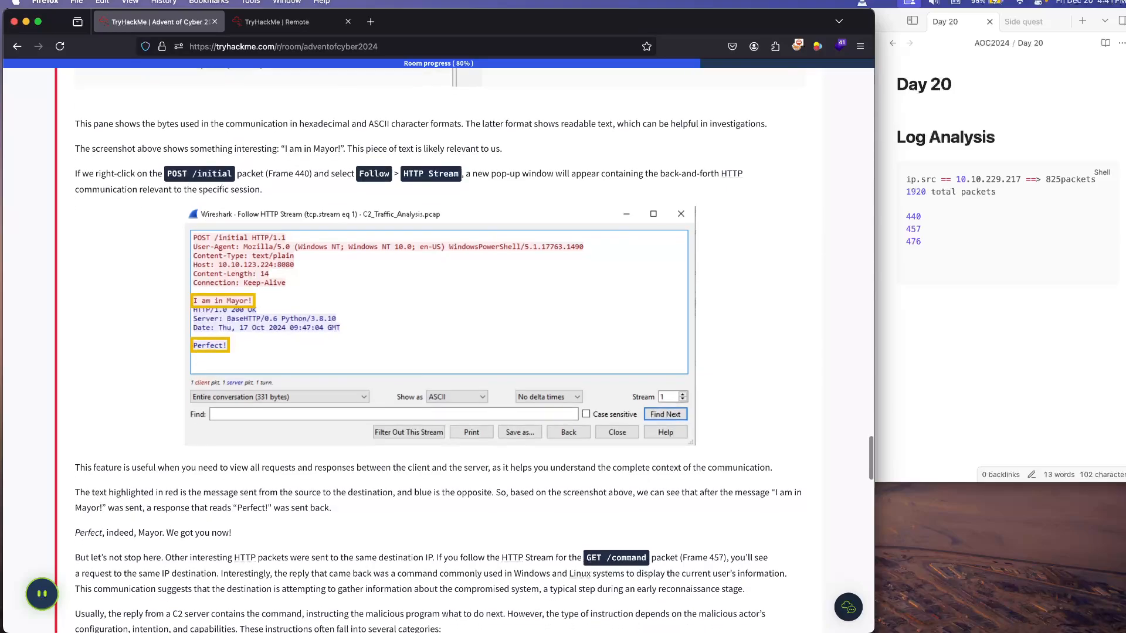
scroll(440, 352, down, 1)
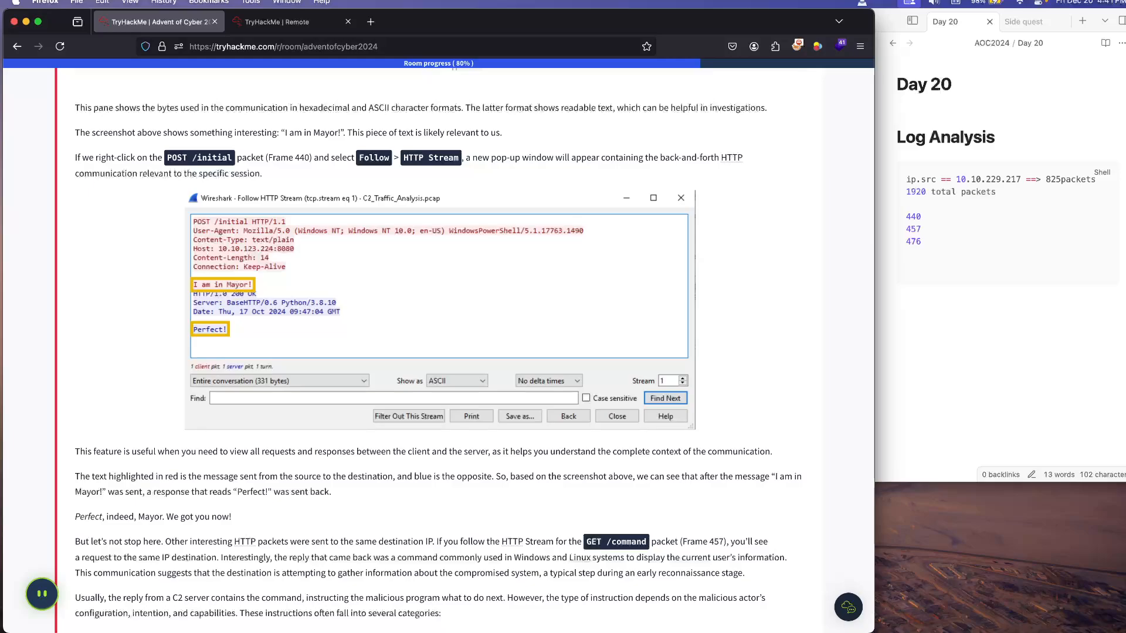
scroll(439, 352, down, 2)
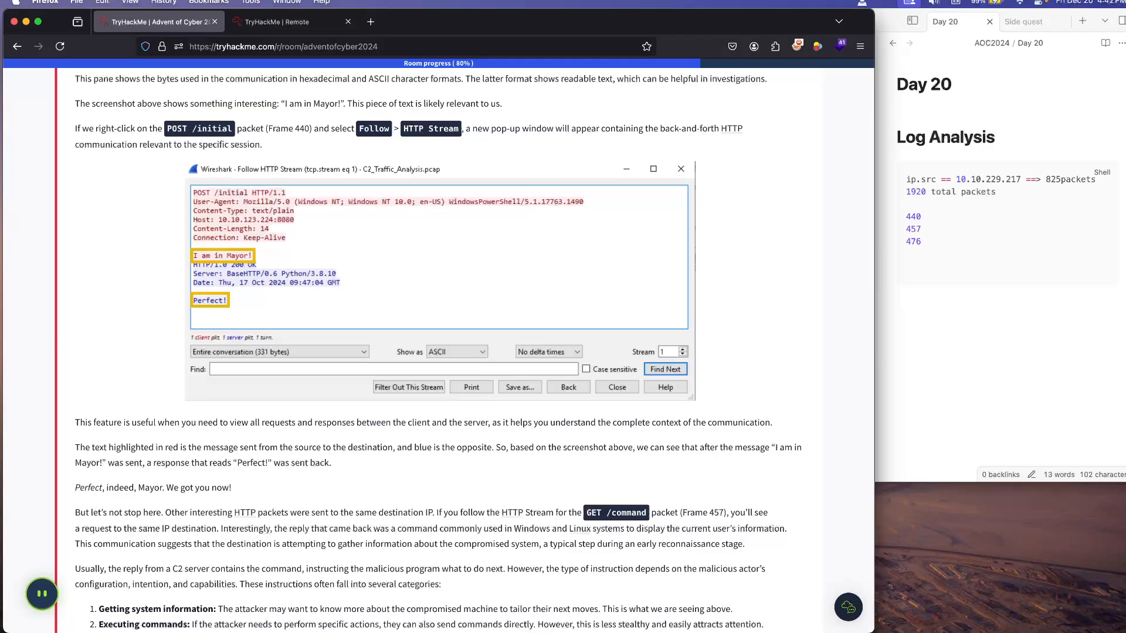
Step: Switch to the remote Wireshark session, follow the TCP stream of the POST /initial packet 440, read the exchange, and close the stream window
click(276, 22)
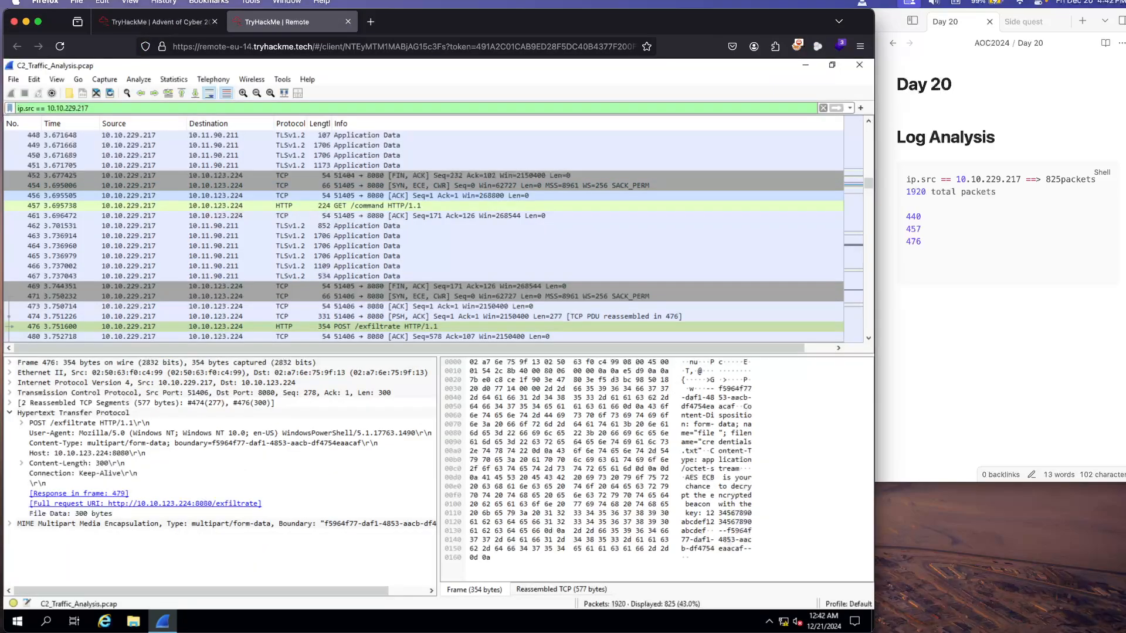
scroll(434, 235, up, 3)
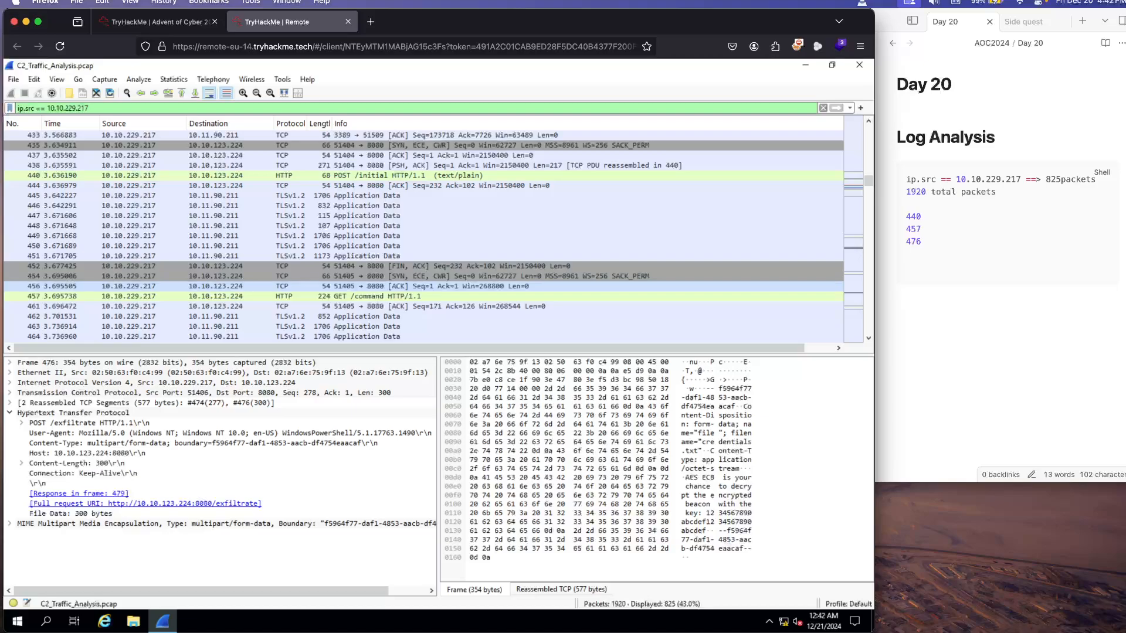
click(71, 176)
right_click(65, 179)
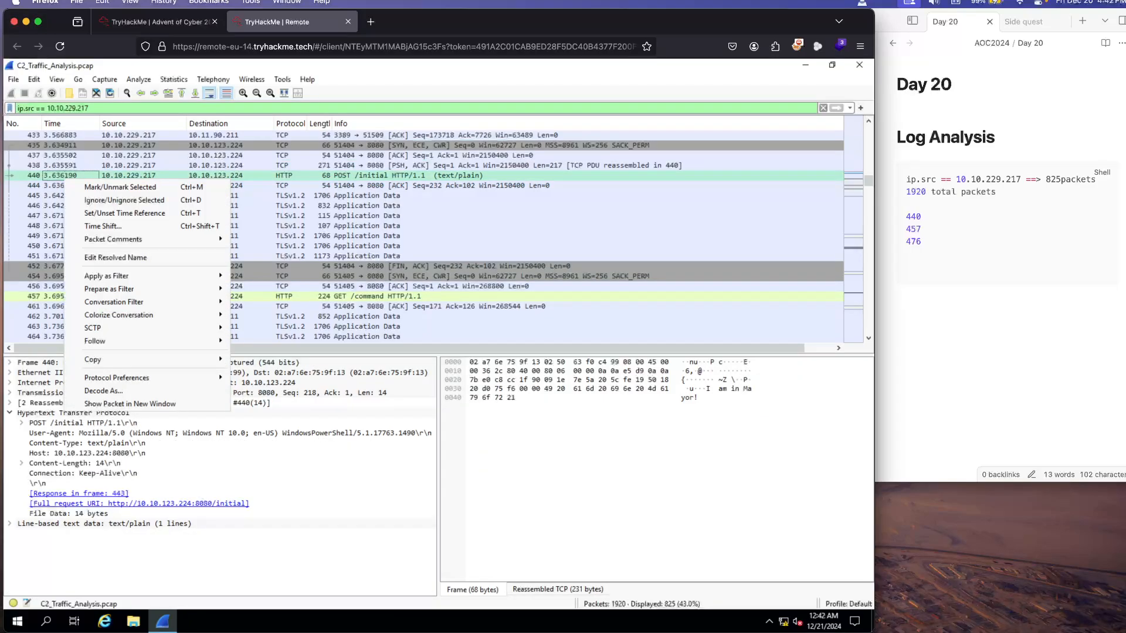
mouse_move(117, 341)
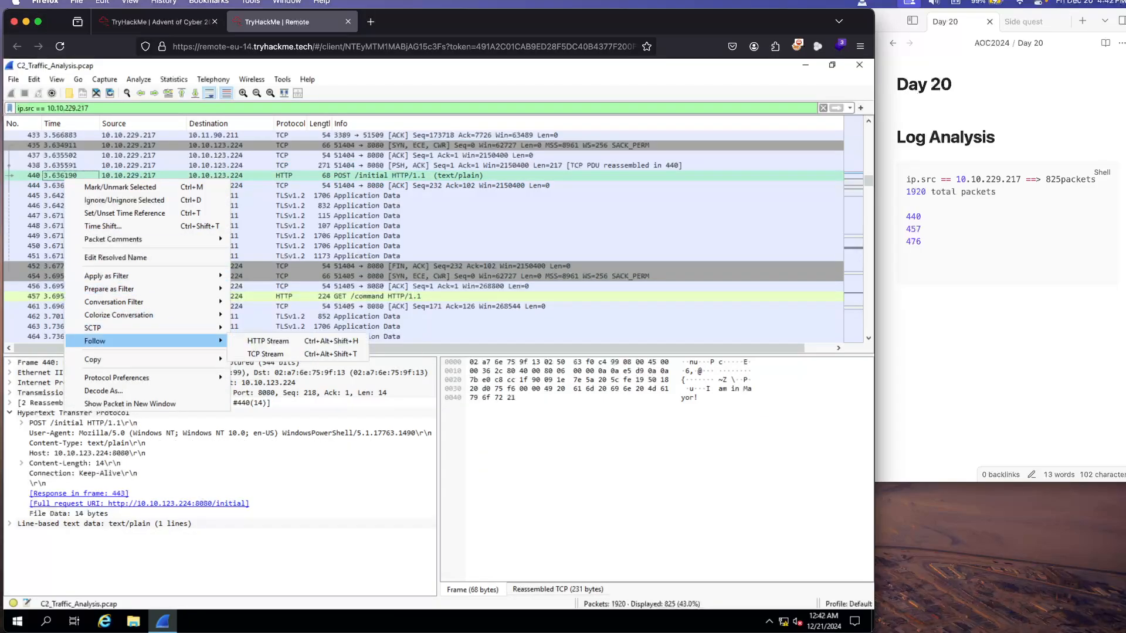
click(265, 354)
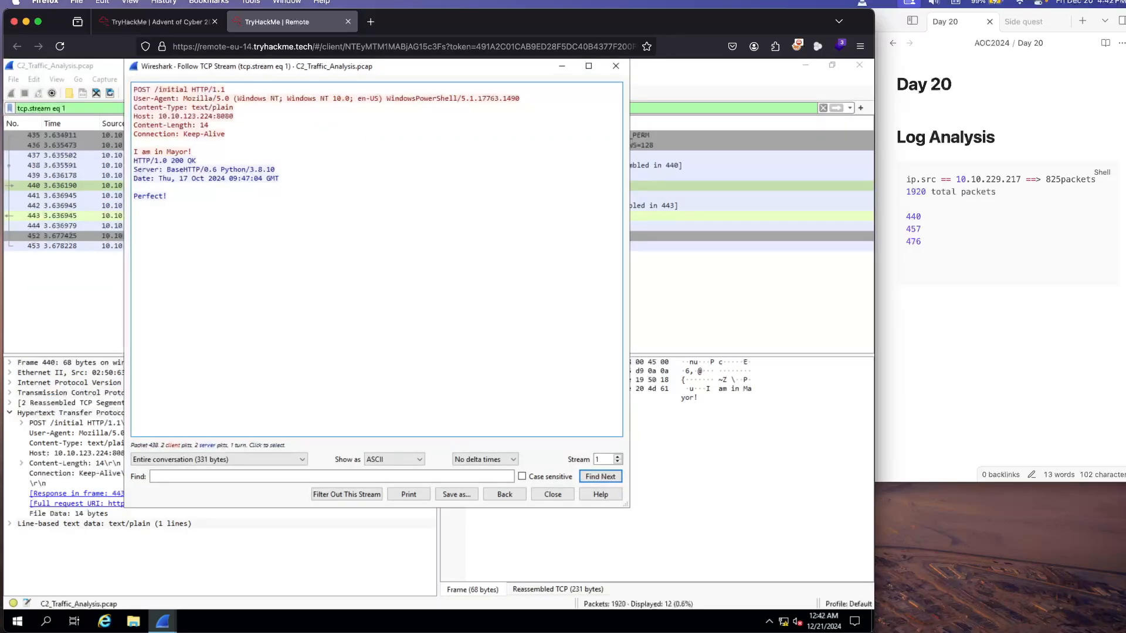
click(212, 169)
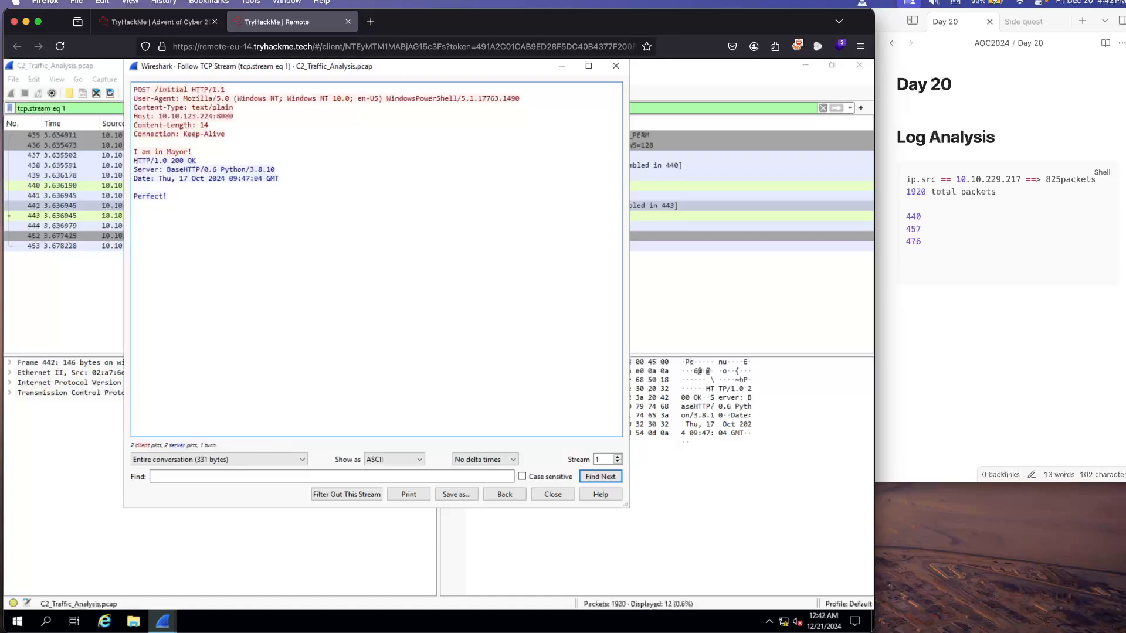
click(616, 65)
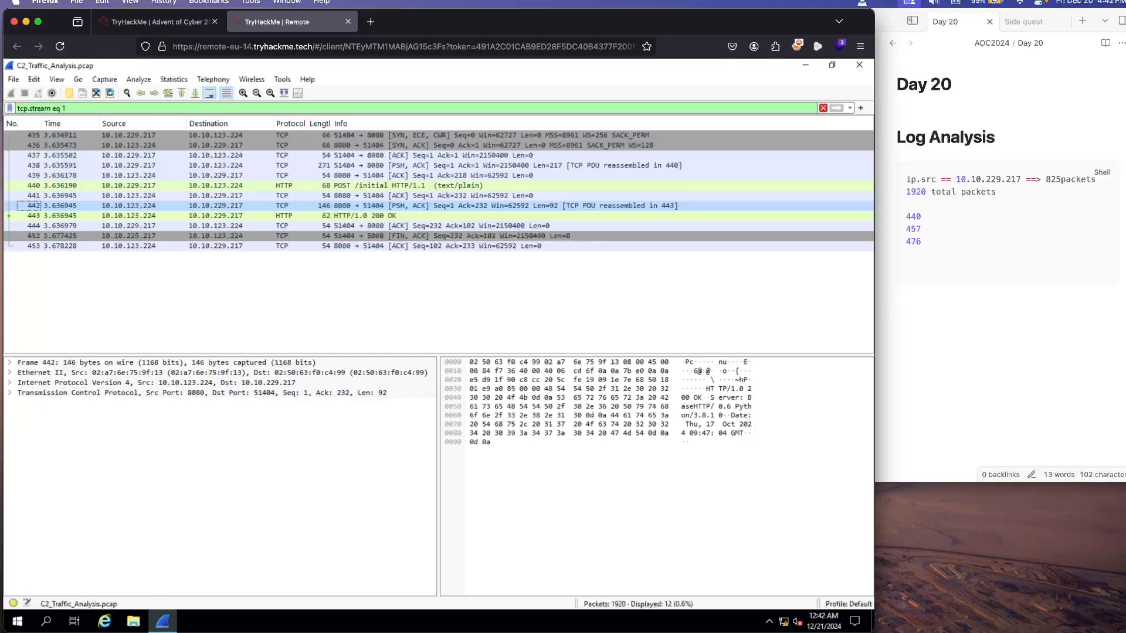
click(67, 108)
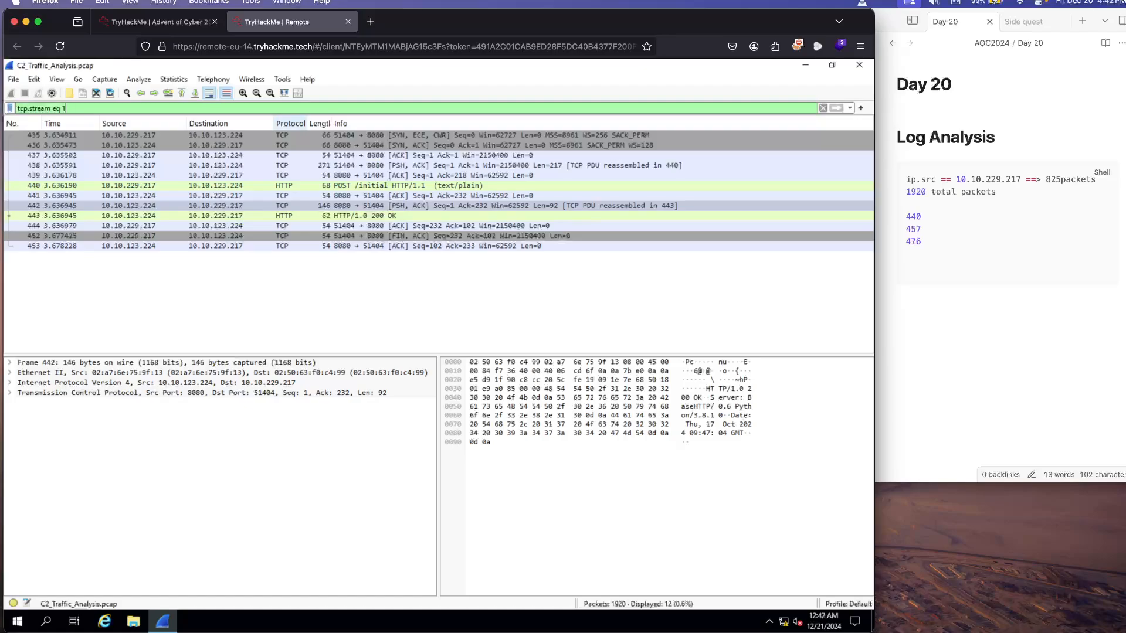
click(141, 93)
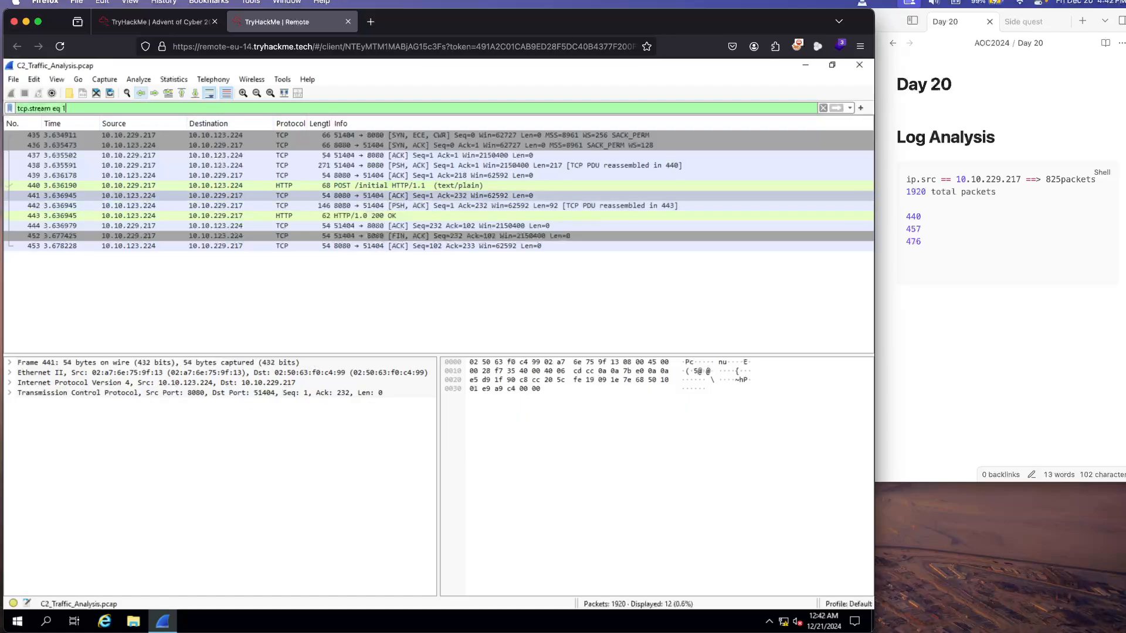
click(141, 93)
click(141, 93)
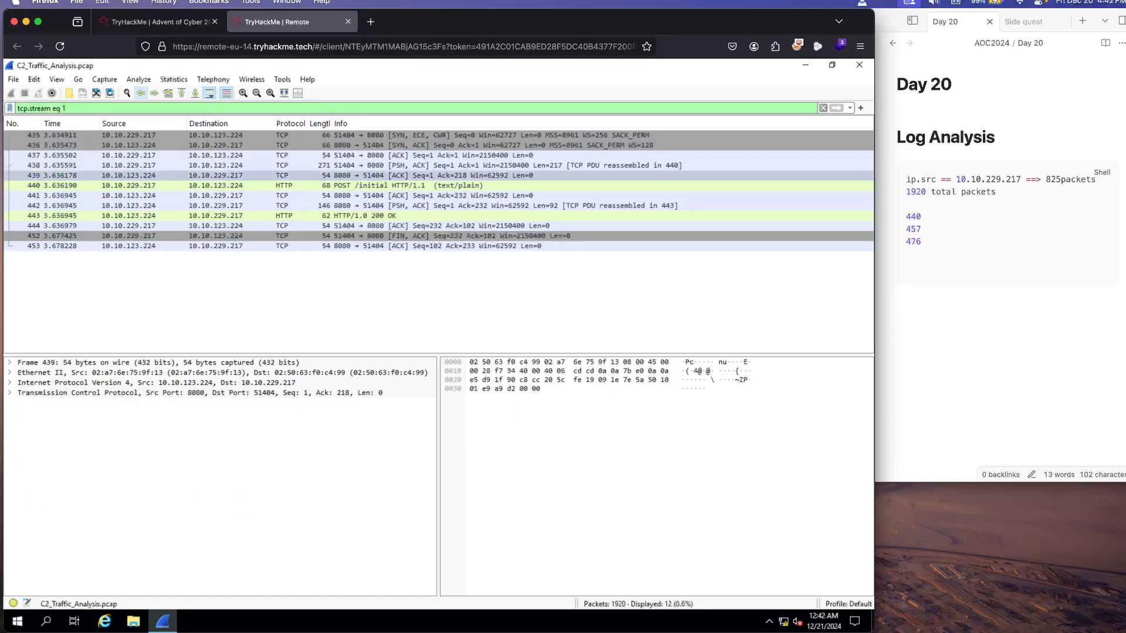
click(141, 92)
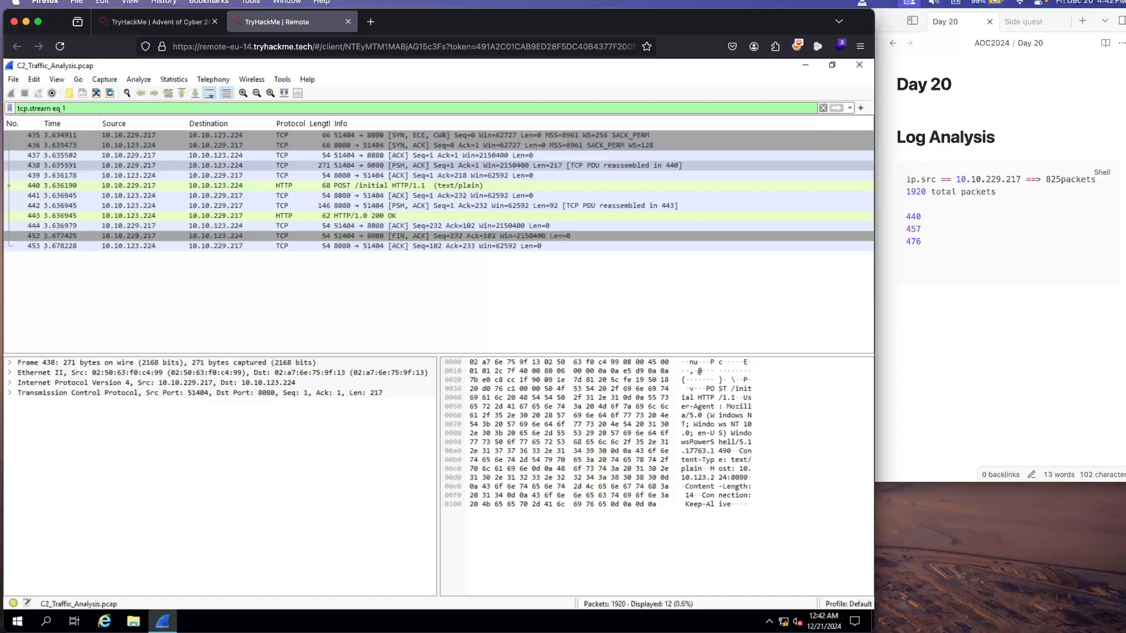
Step: Replace the TCP stream display filter with ip.src == 10.10.229.217 and apply it
triple_click(64, 108)
text(ip.sr)
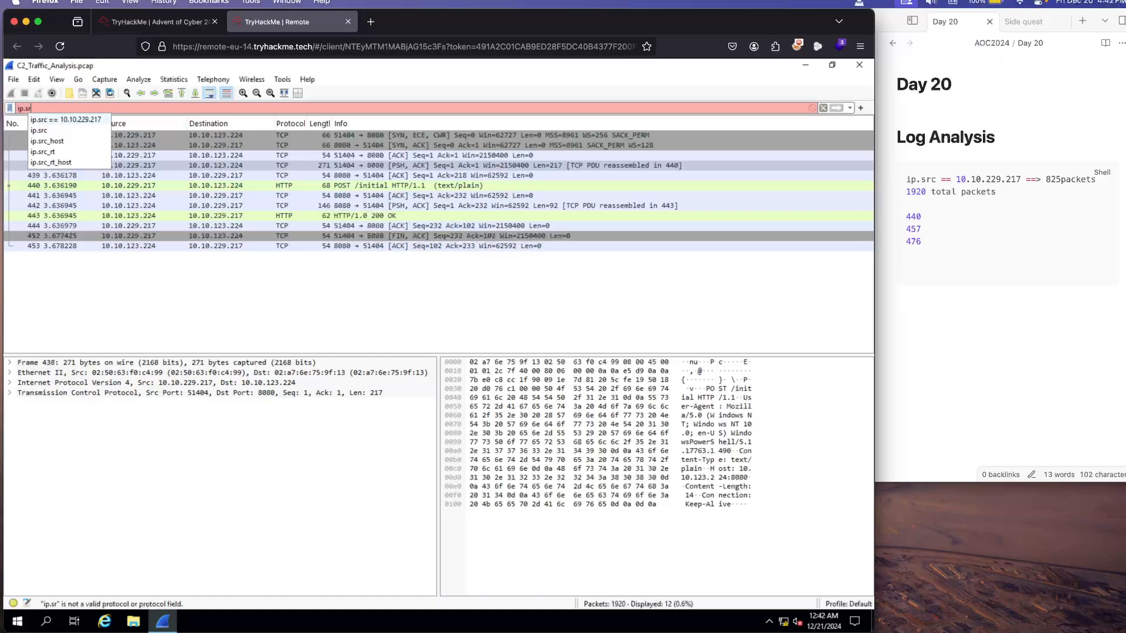
key(Down)
key(Return)
key(Return)
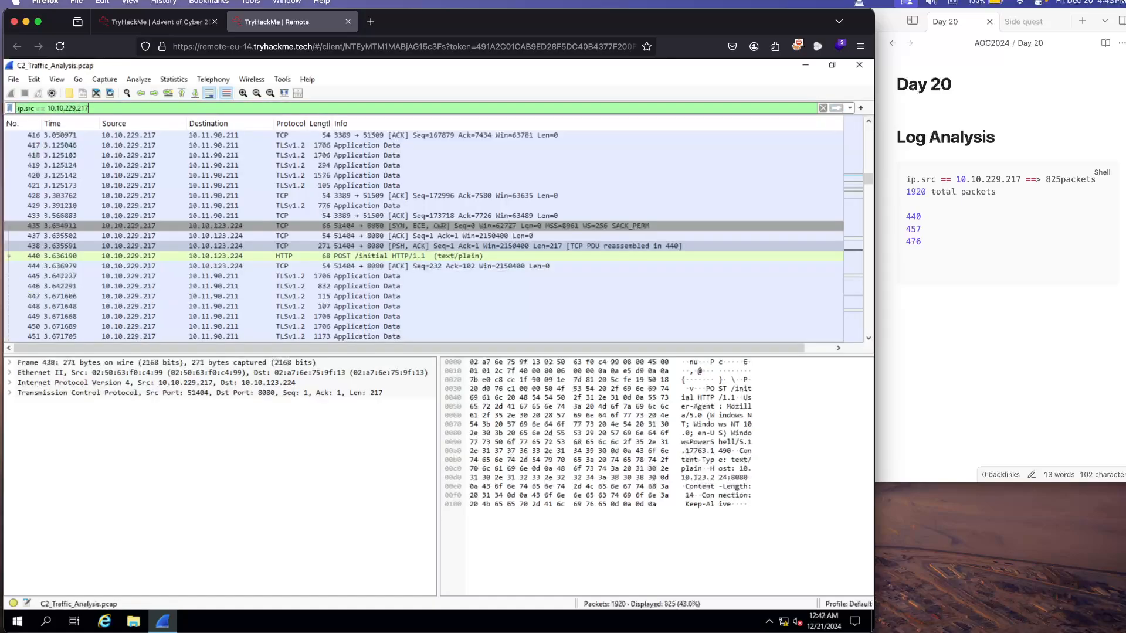
Step: Switch to the TryHackMe task page and read about the GET /command packet and the categories of C2 server instructions
click(155, 21)
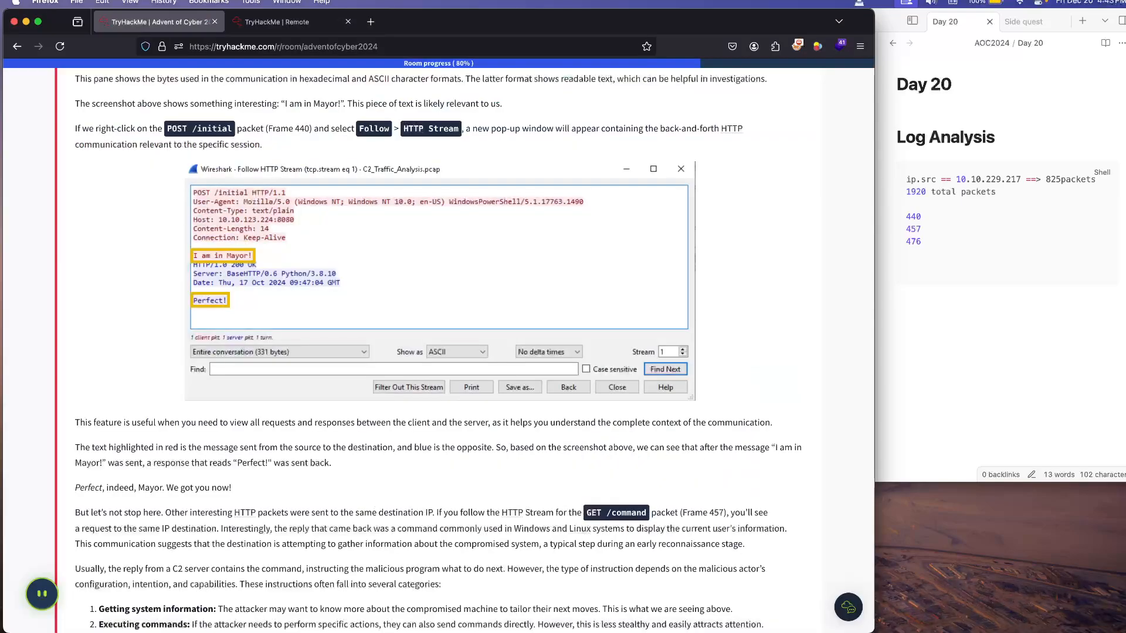
scroll(440, 352, down, 5)
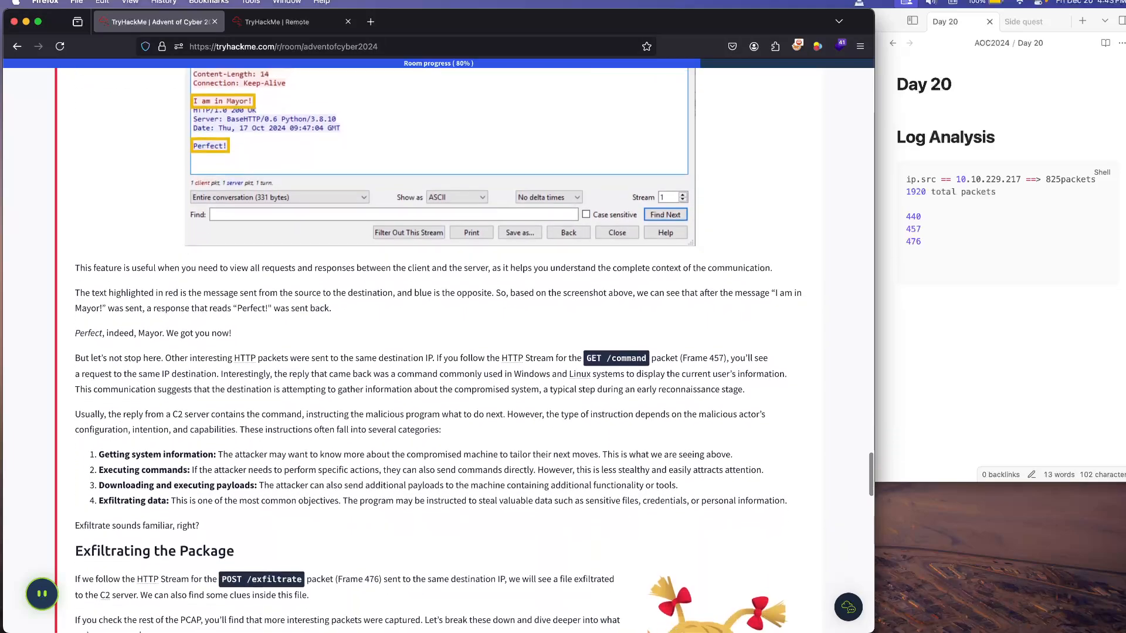
scroll(440, 352, down, 4)
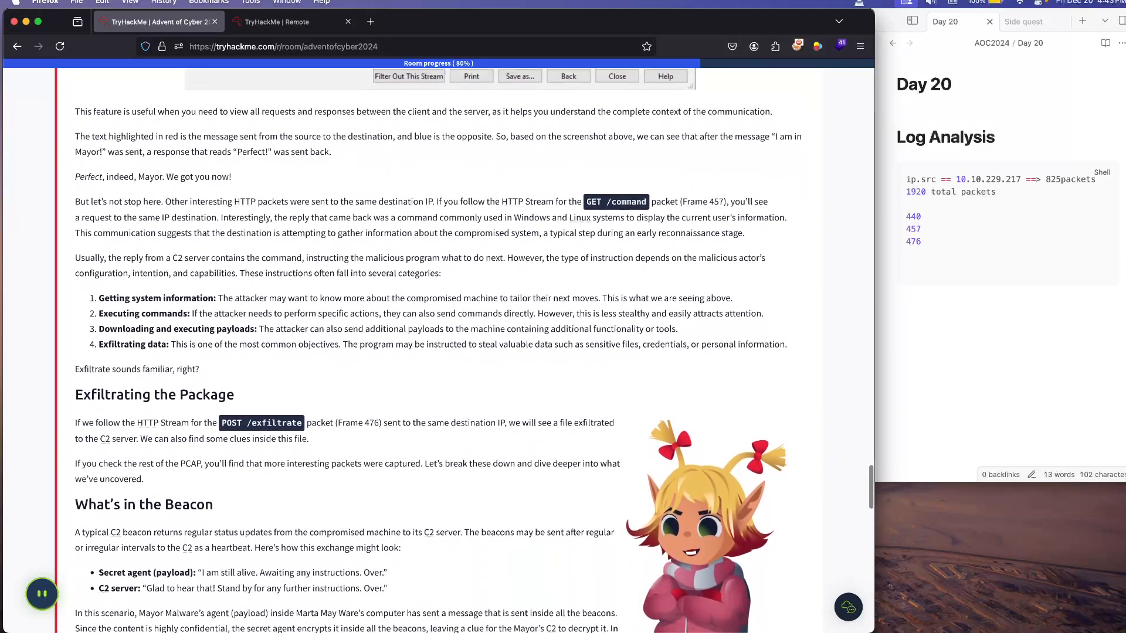
scroll(440, 352, down, 1)
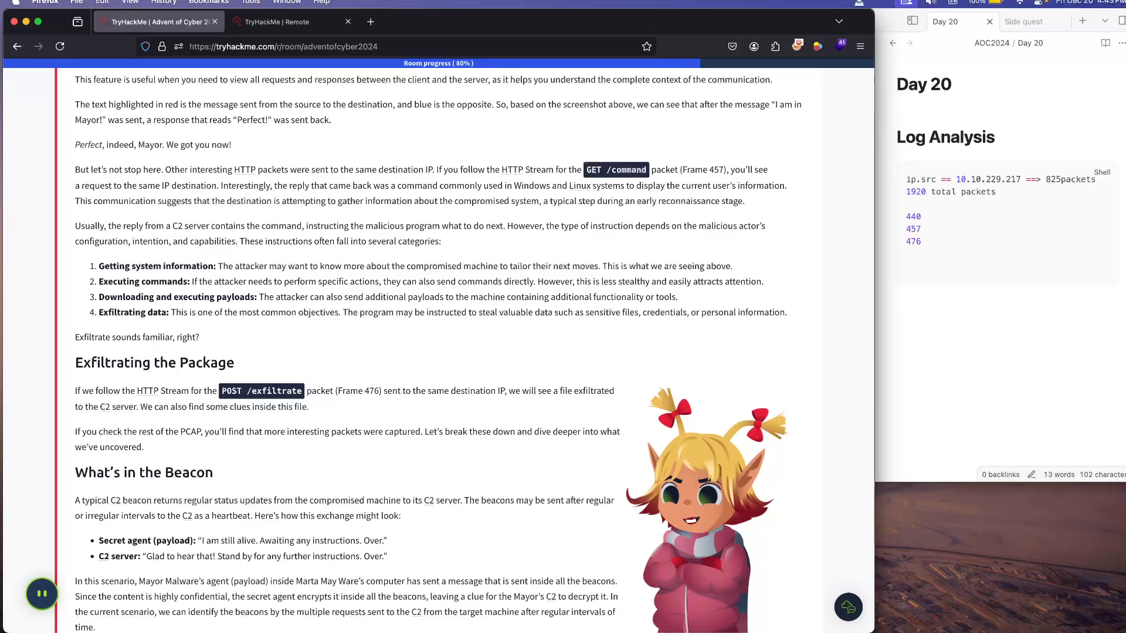
scroll(438, 350, down, 1)
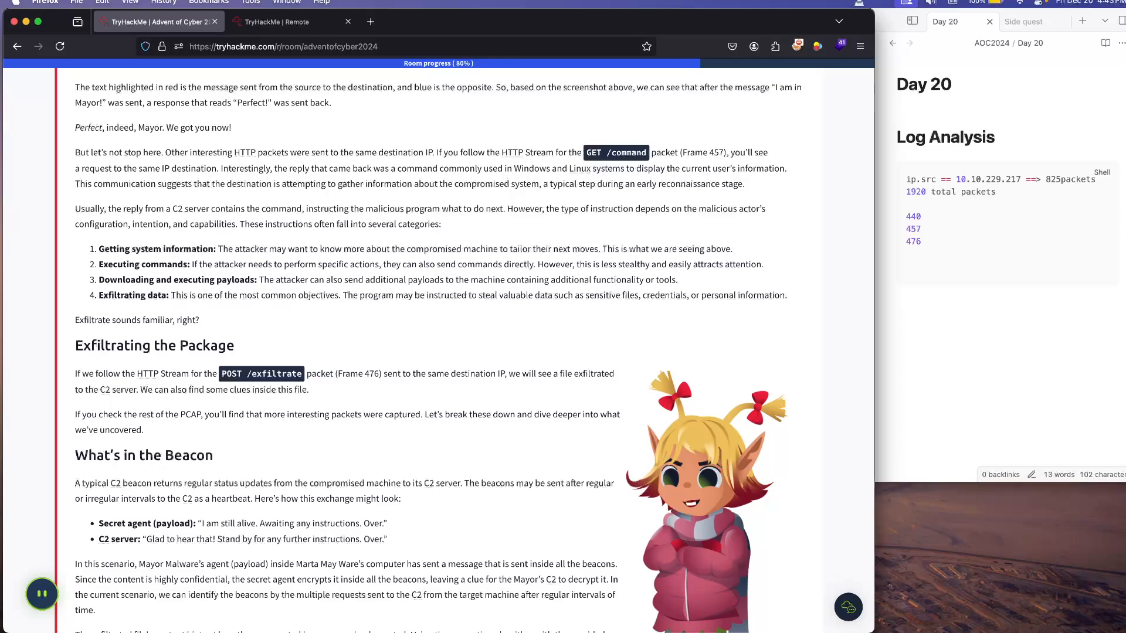
scroll(438, 350, up, 1)
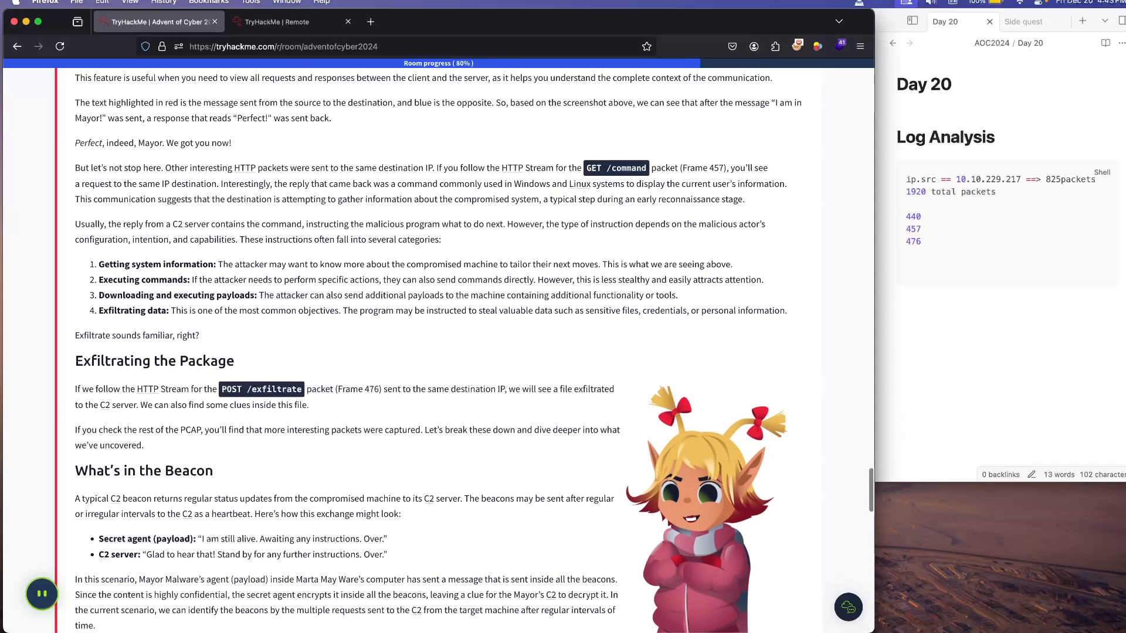
scroll(438, 350, down, 4)
scroll(438, 350, down, 1)
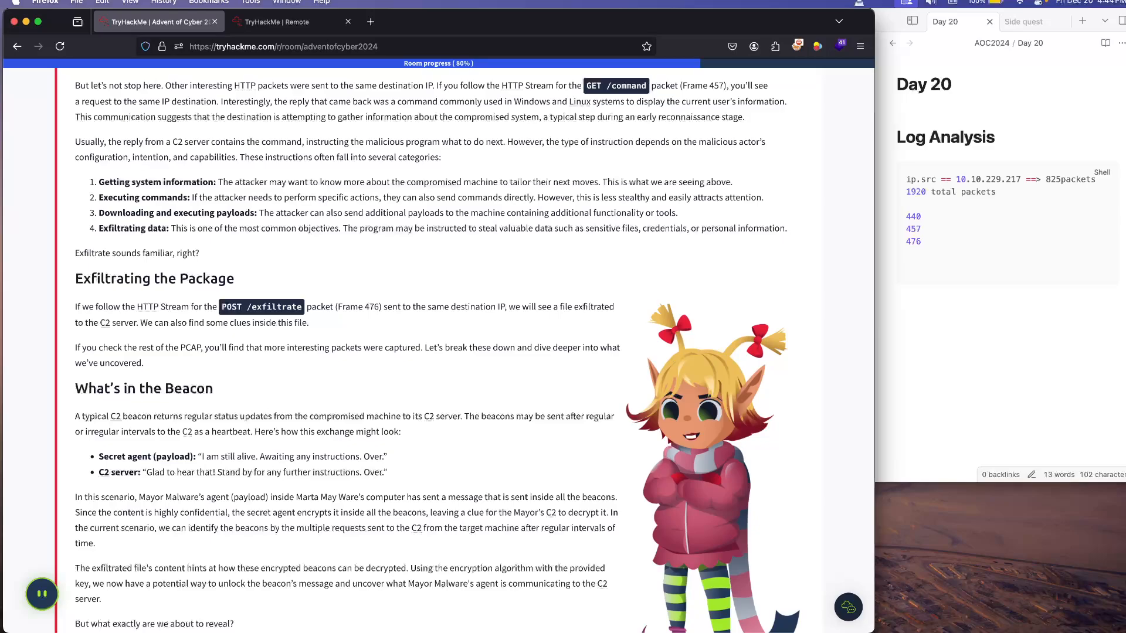
Step: Switch to the remote Wireshark session, follow the TCP stream of the GET /command packet 457, read the server's reply, and close the stream window
click(277, 22)
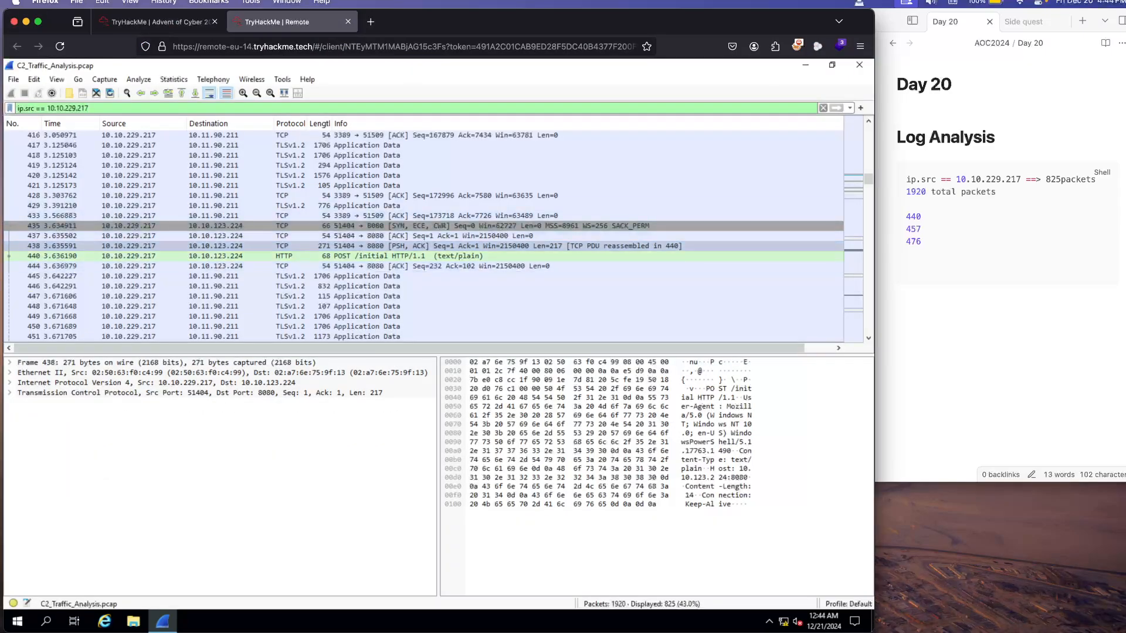
scroll(410, 296, down, 3)
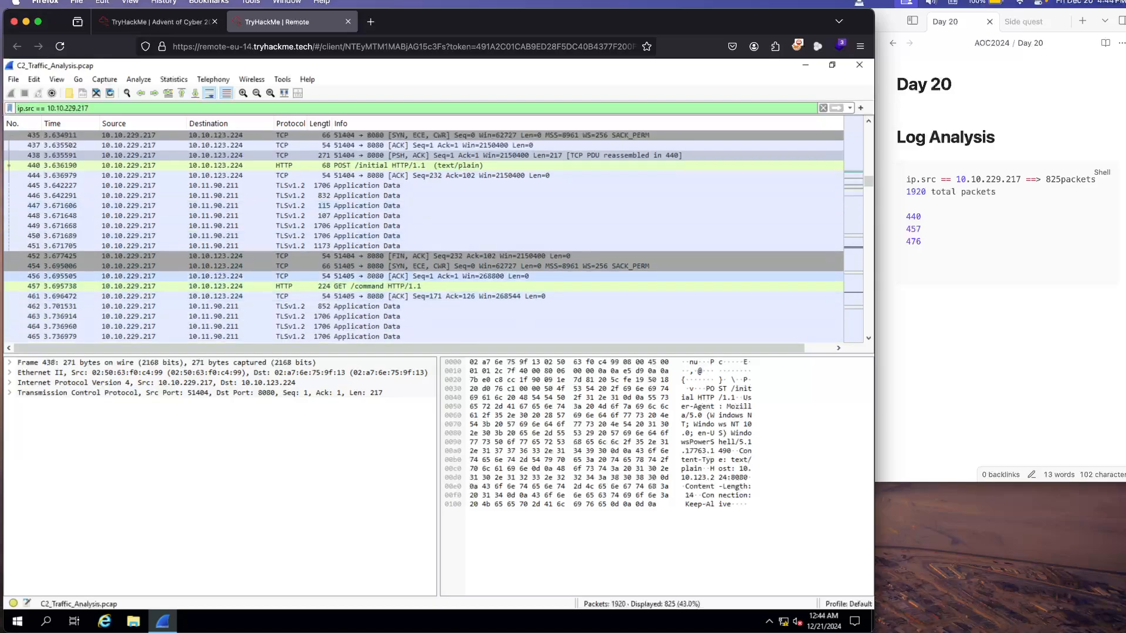
click(52, 286)
right_click(52, 287)
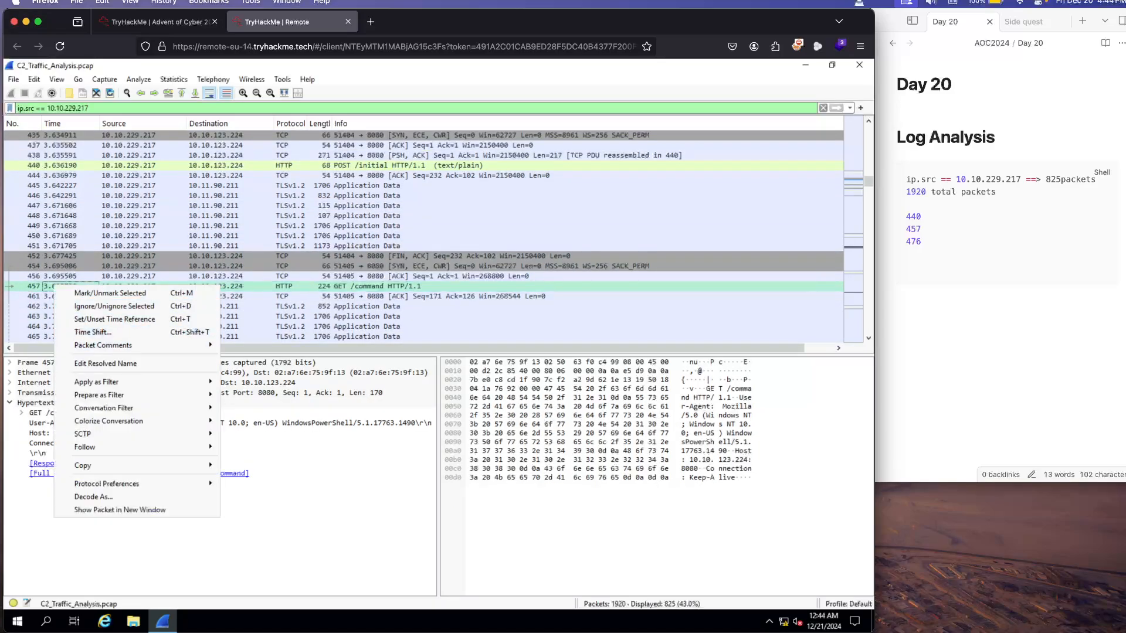
mouse_move(96, 382)
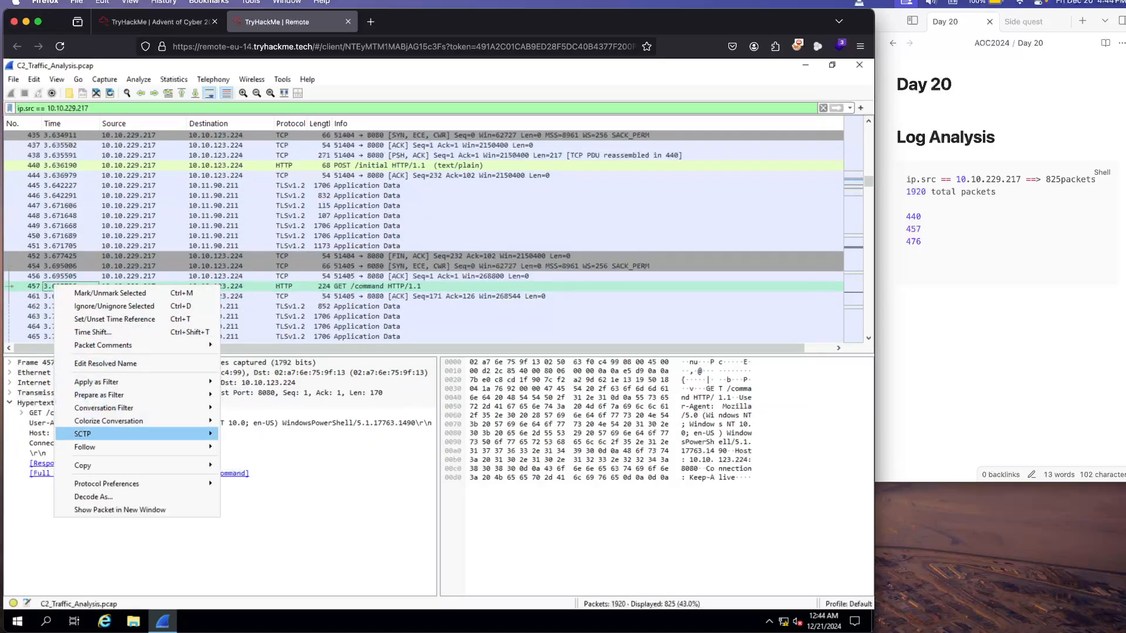
mouse_move(88, 447)
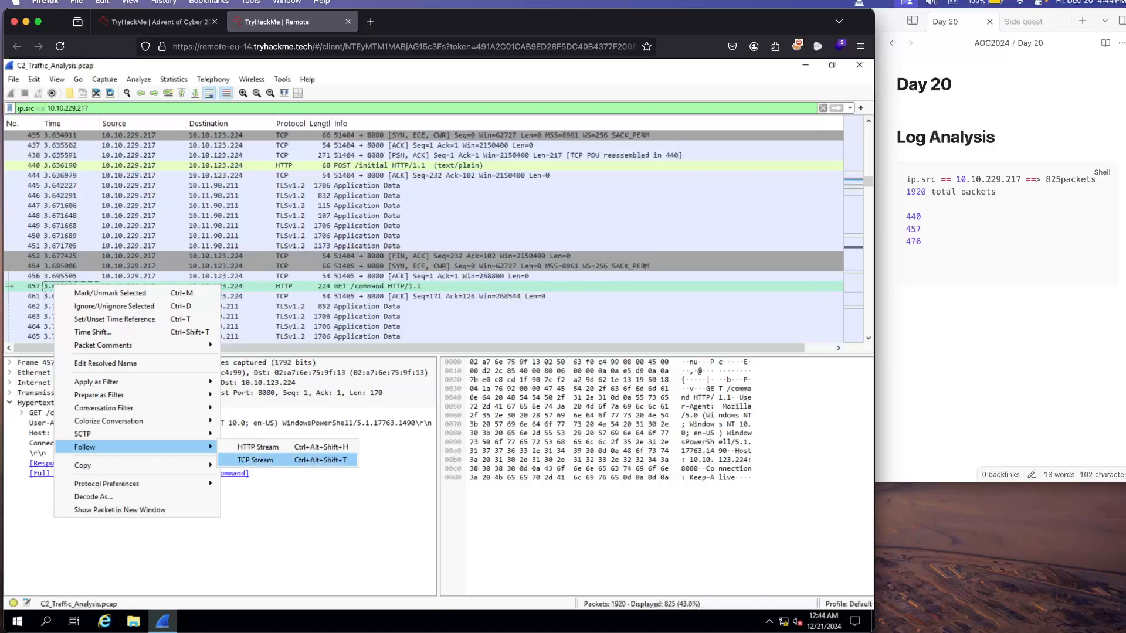
click(258, 460)
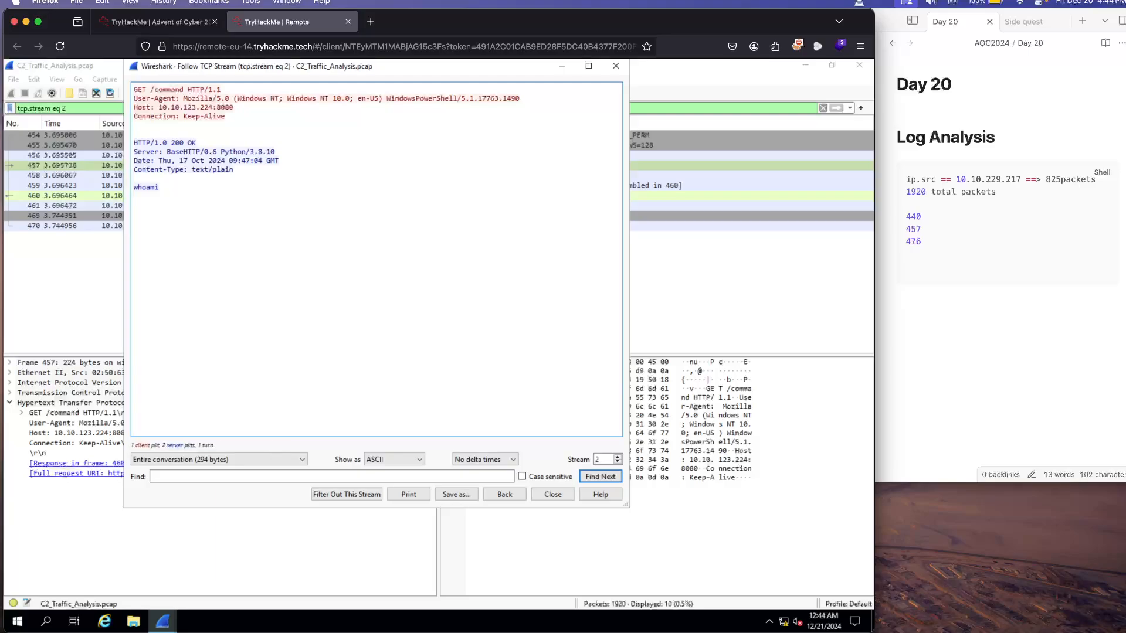
click(615, 66)
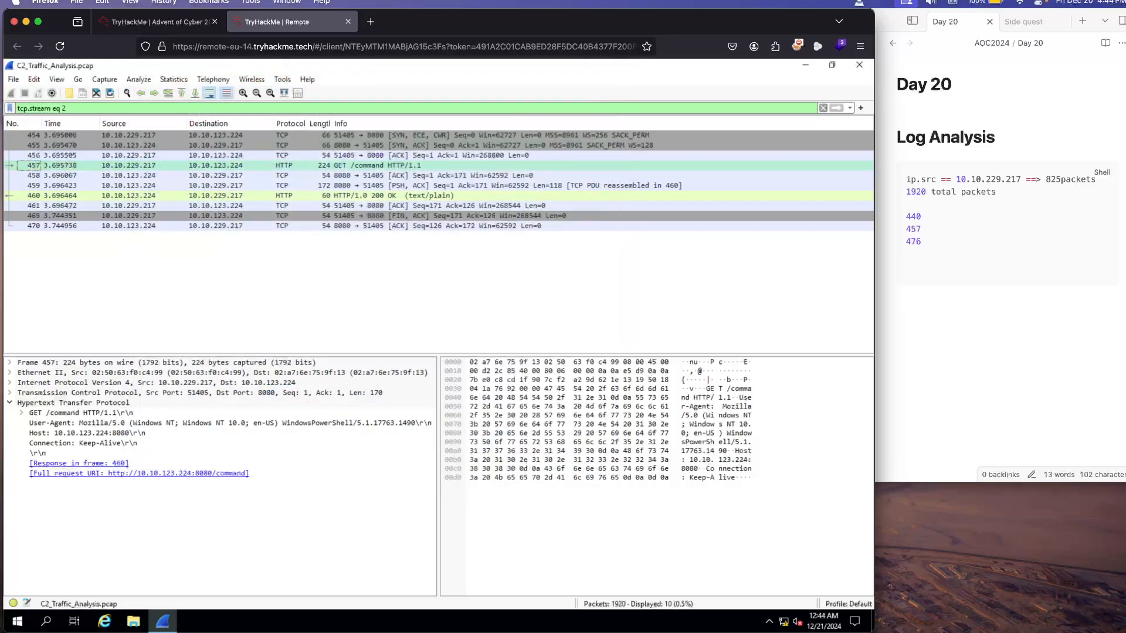
Step: Switch to the TryHackMe task page and read Exfiltrating the Package, What's in the Beacon and the CyberChef decryption instructions
click(155, 22)
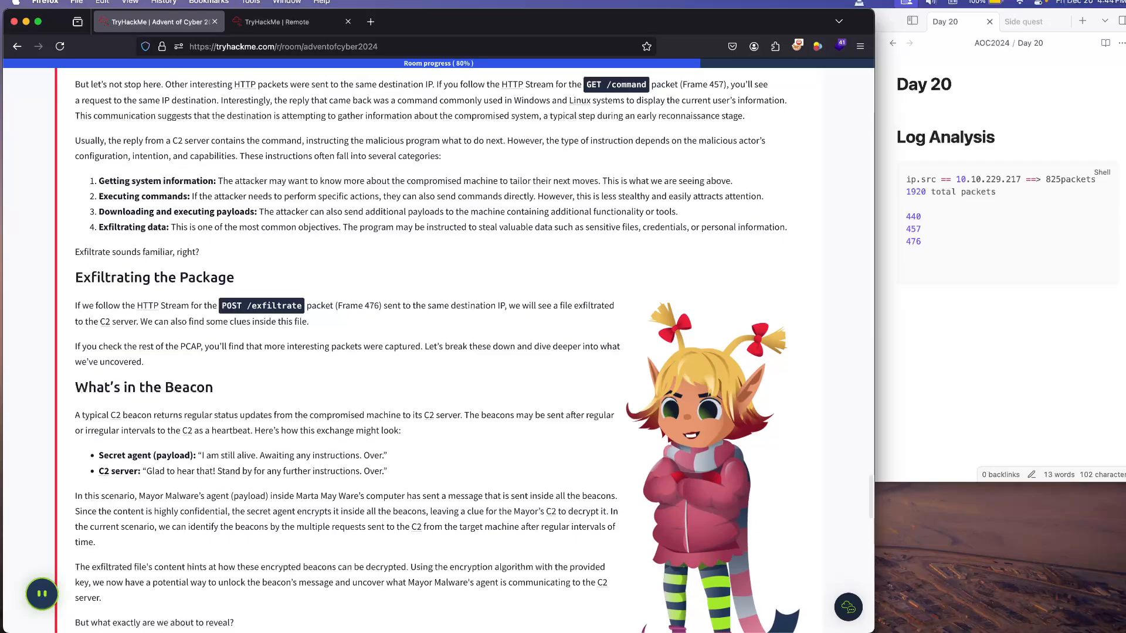
scroll(410, 352, down, 3)
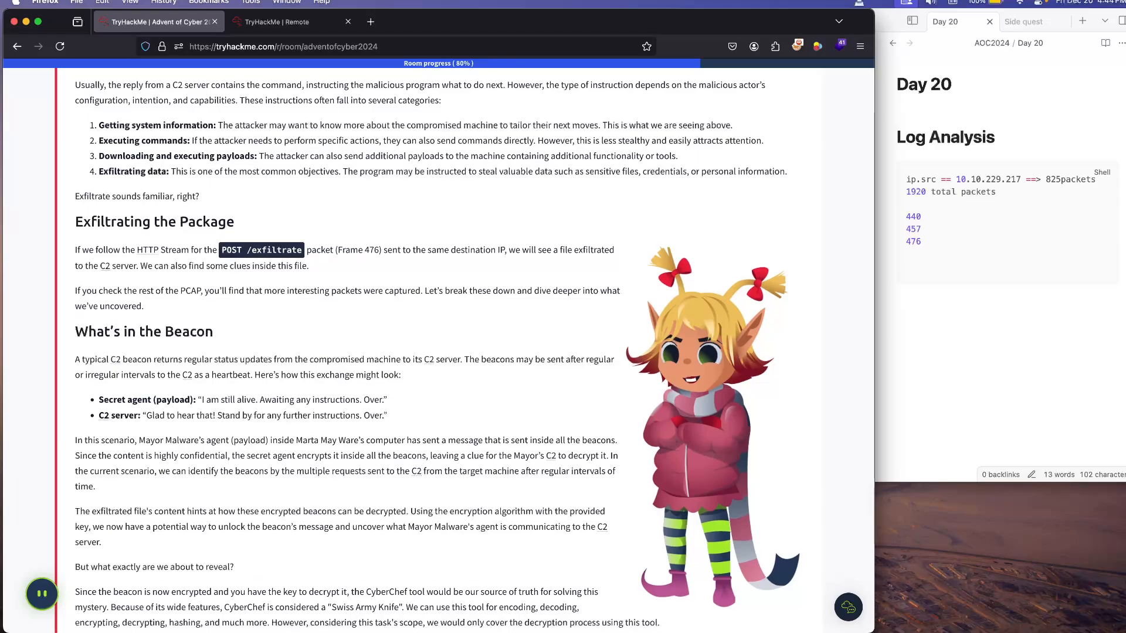
scroll(440, 352, down, 1)
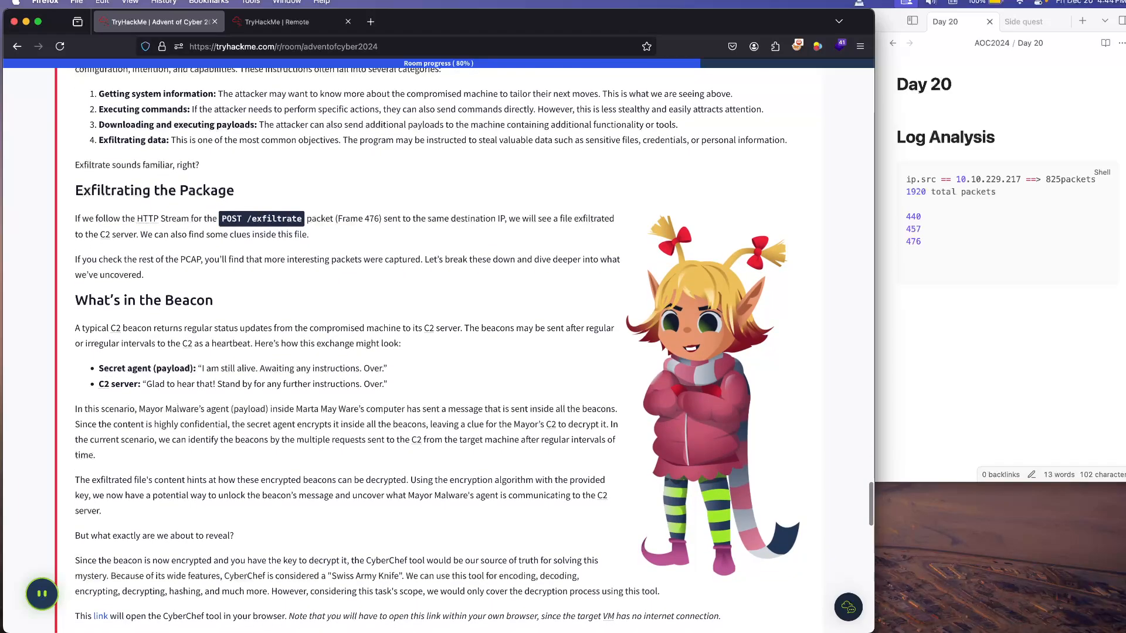
scroll(440, 352, down, 1)
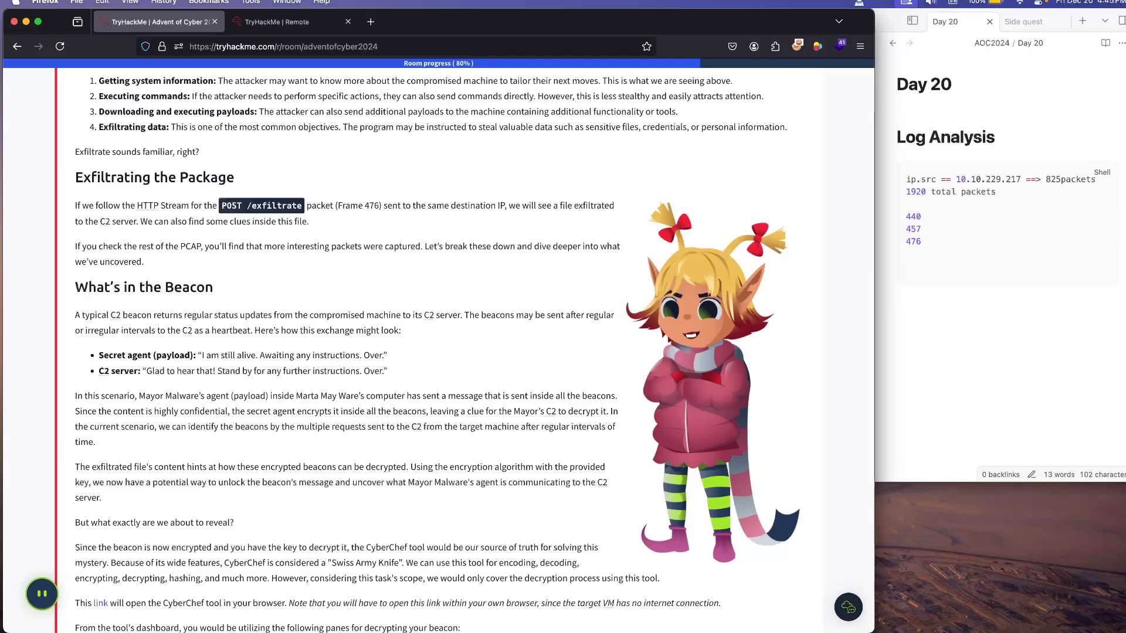
scroll(474, 350, down, 1)
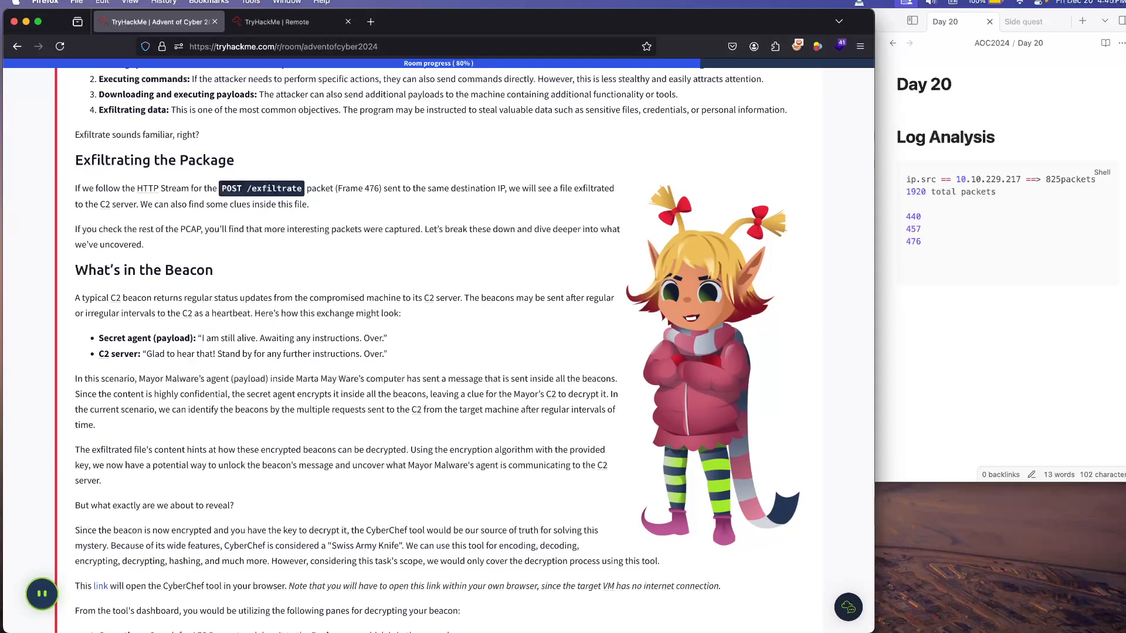
scroll(474, 350, down, 1)
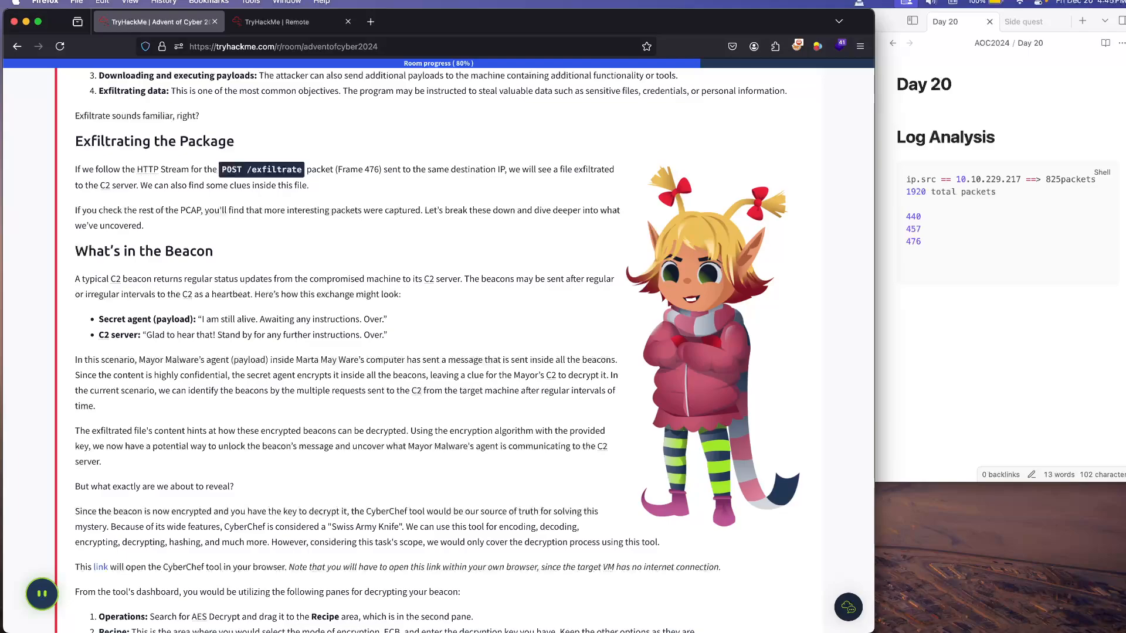
scroll(437, 351, down, 2)
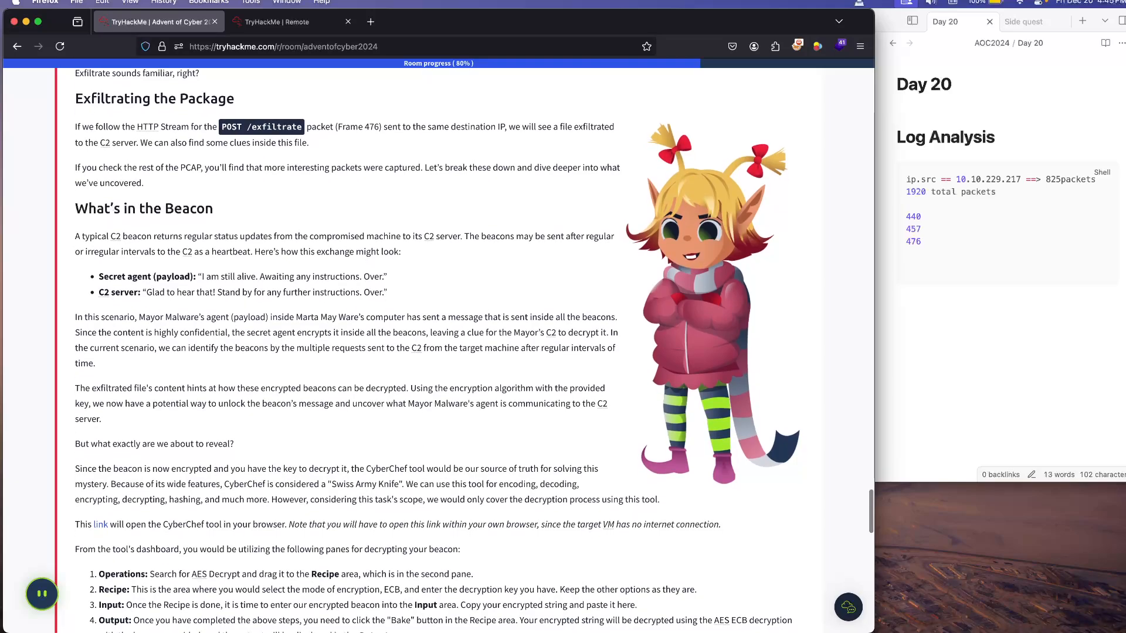
scroll(437, 350, down, 2)
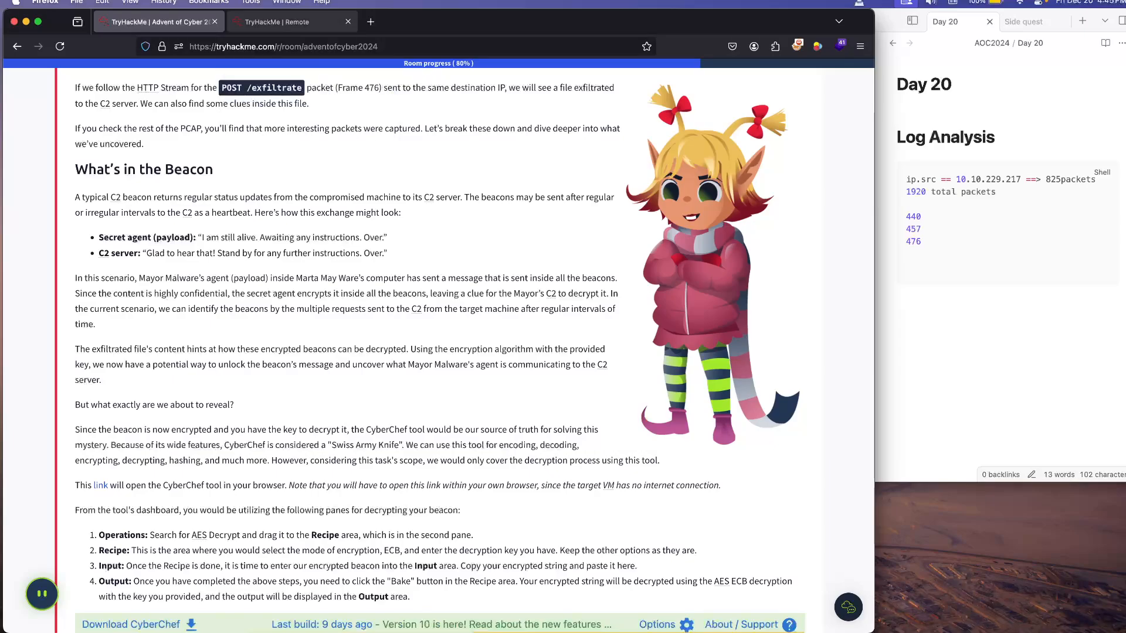
Step: Switch to the remote Wireshark session and clear the tcp.stream eq 2 display filter
click(282, 21)
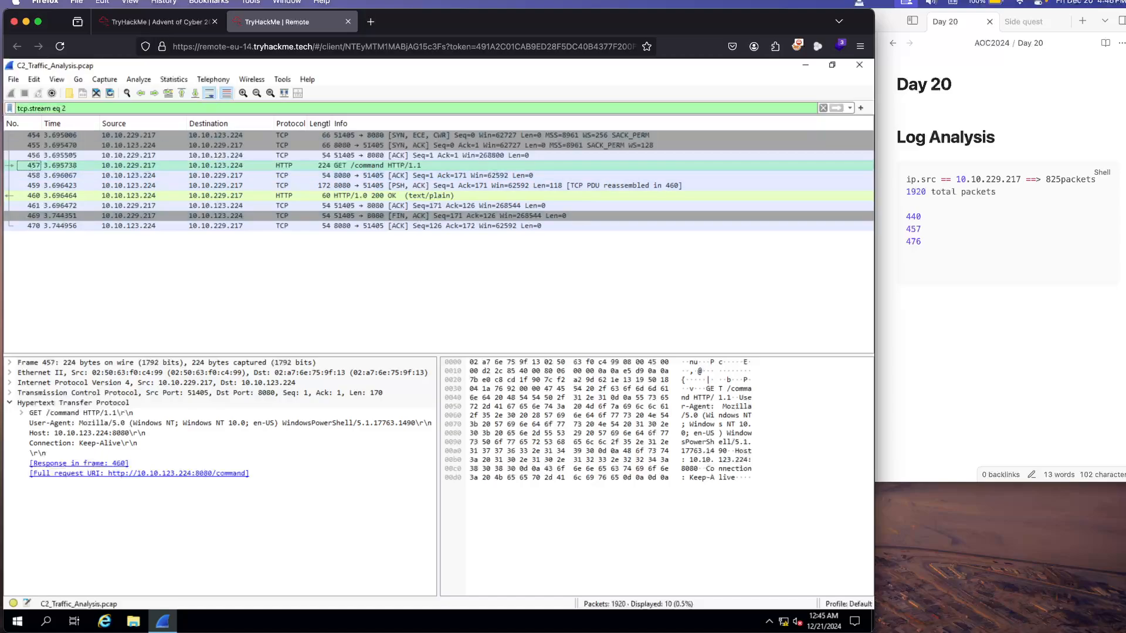
click(824, 108)
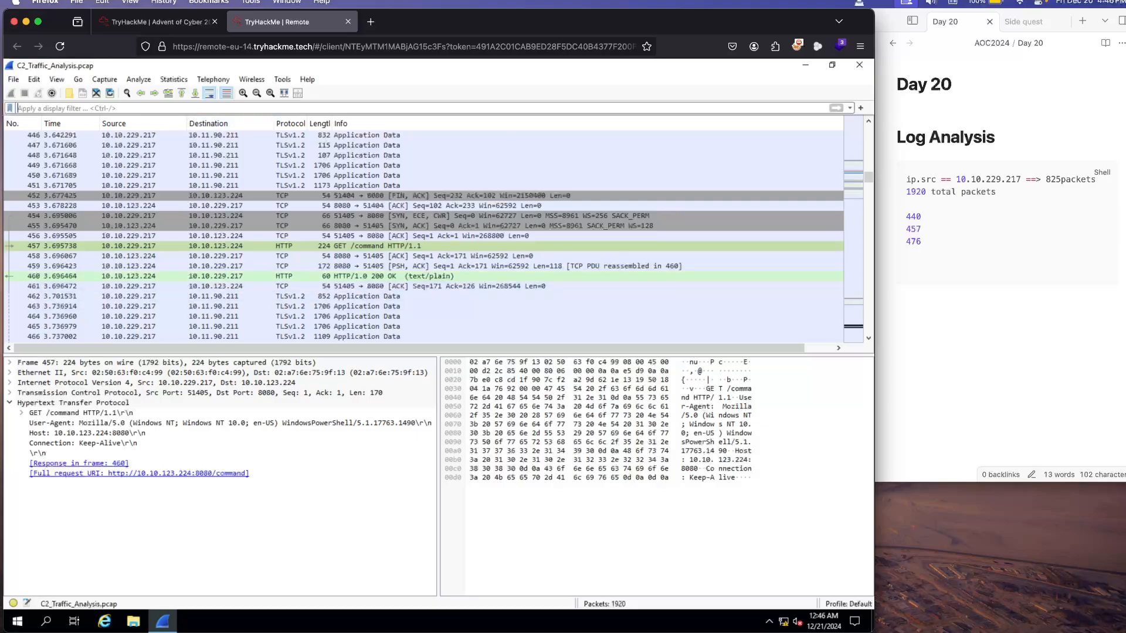
Step: Try filtering the capture by destination address 10.10.229.217, look through the packets, and clear that filter
right_click(224, 276)
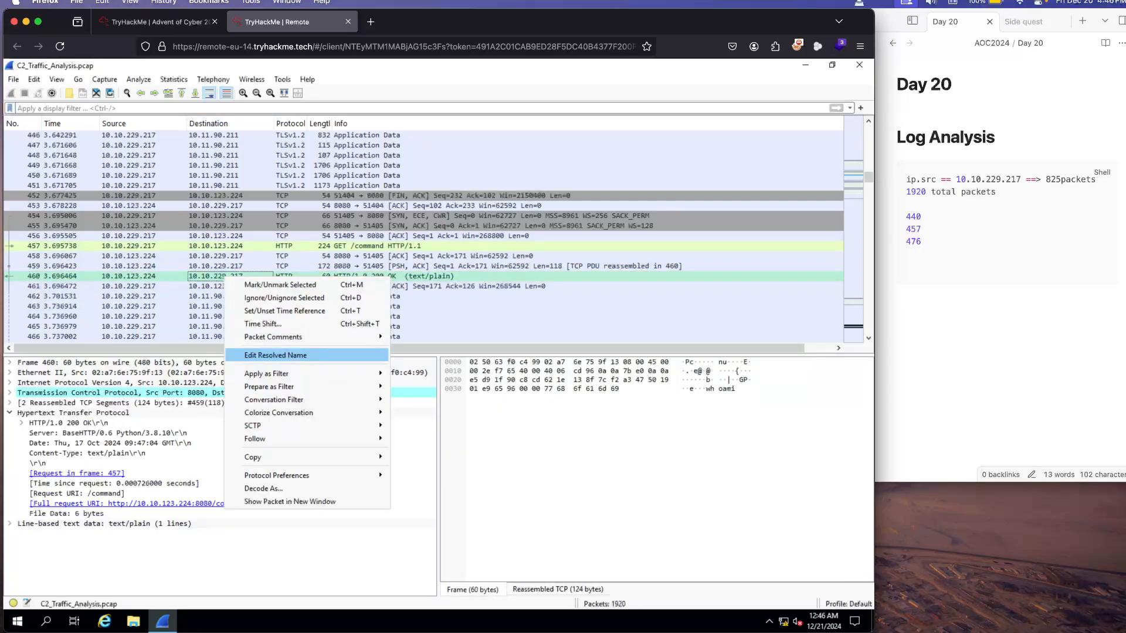
mouse_move(282, 374)
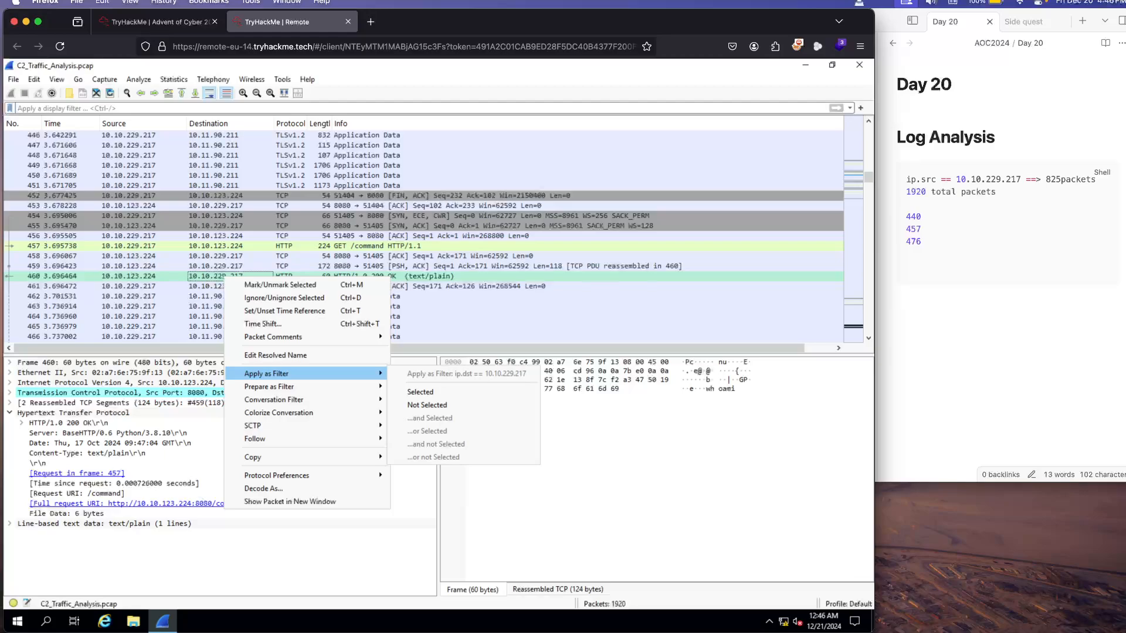
click(420, 392)
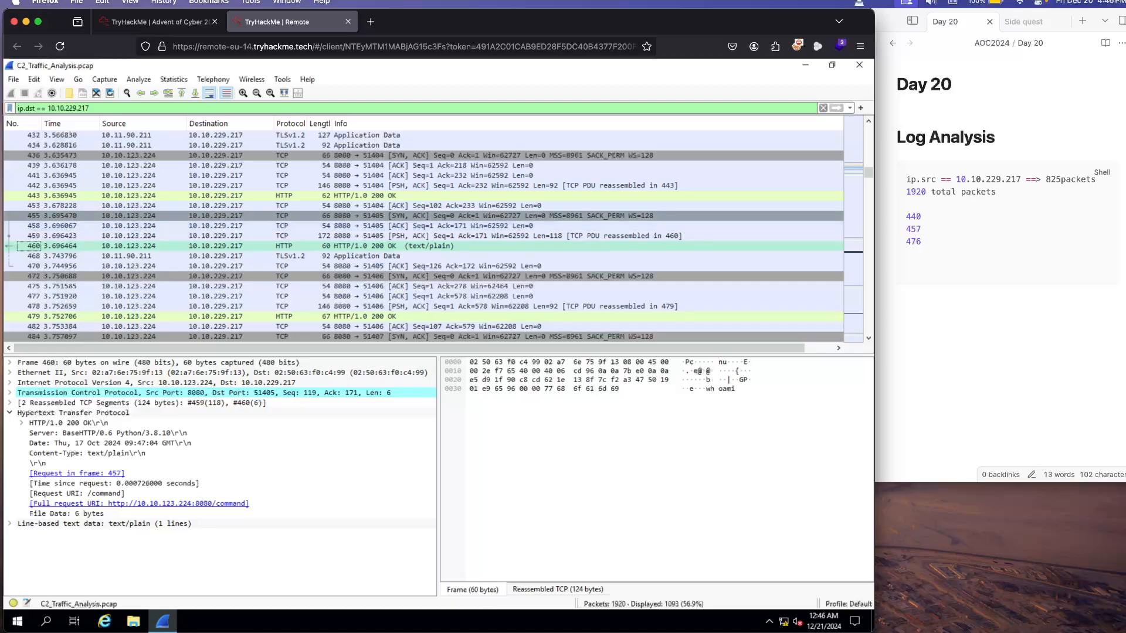
scroll(434, 235, up, 20)
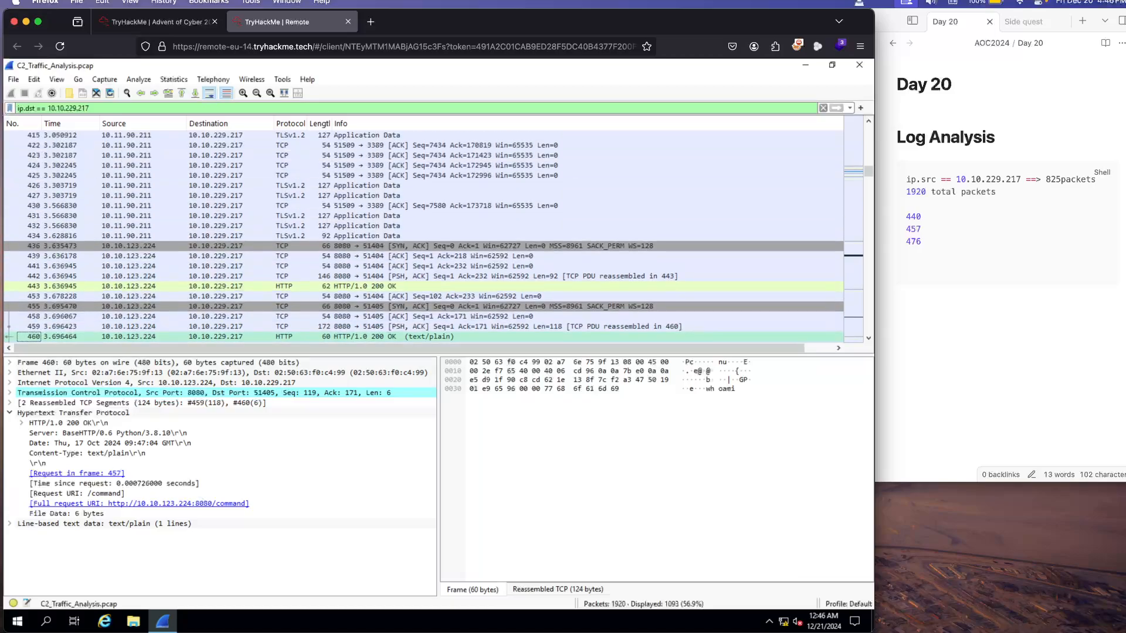
scroll(434, 235, up, 15)
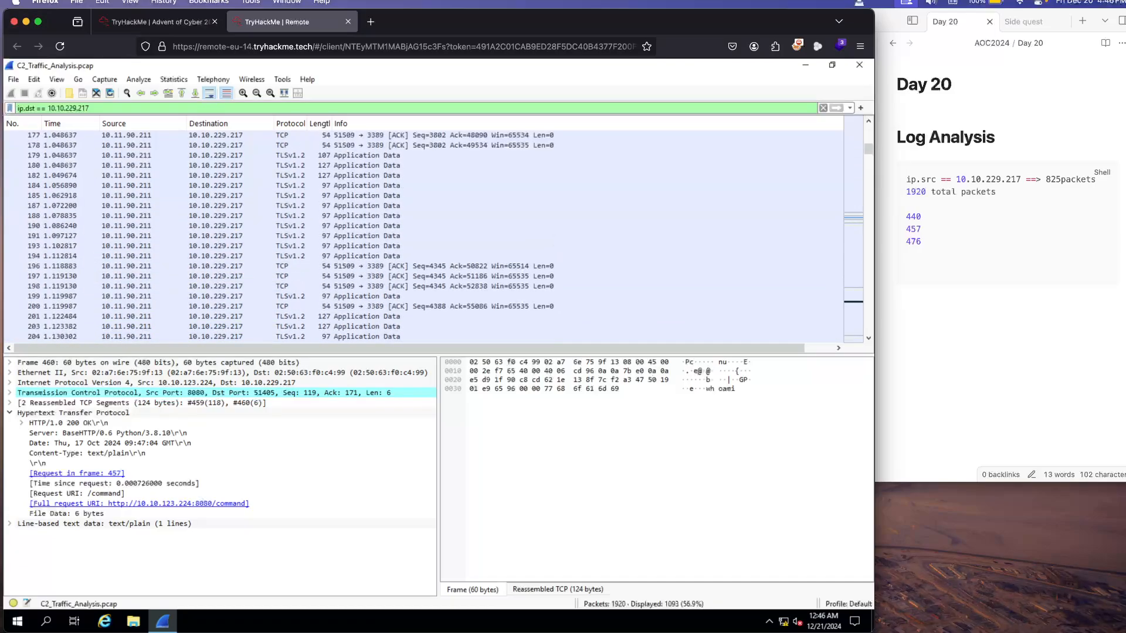
click(824, 108)
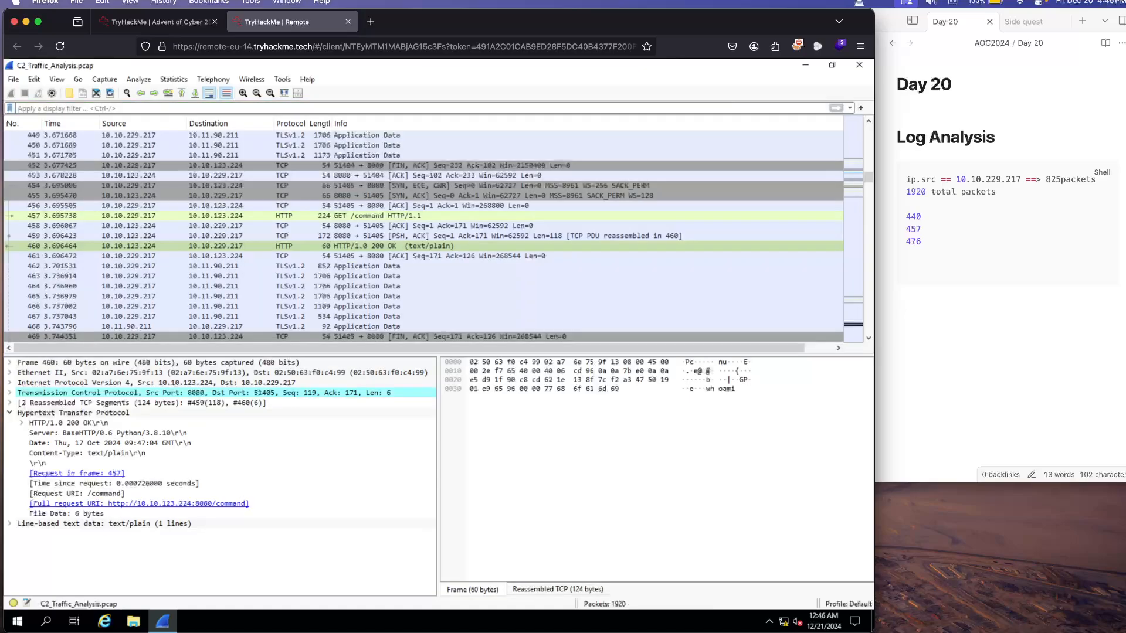
Step: Apply packet 452's source address as the display filter, ip.src == 10.10.229.217
click(147, 166)
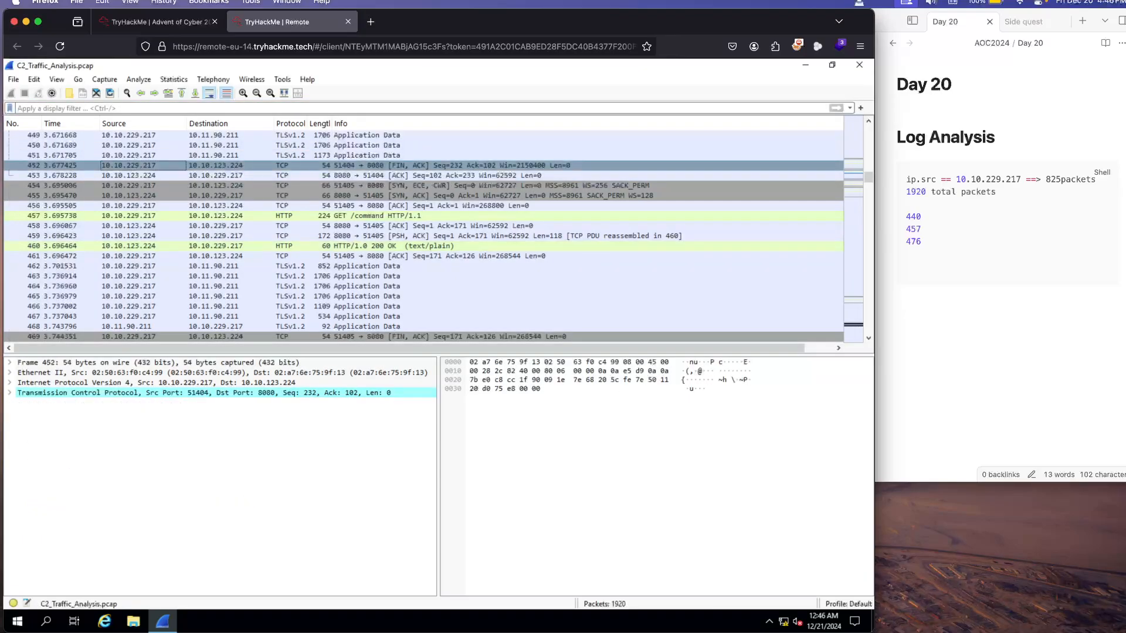
right_click(147, 165)
mouse_move(194, 264)
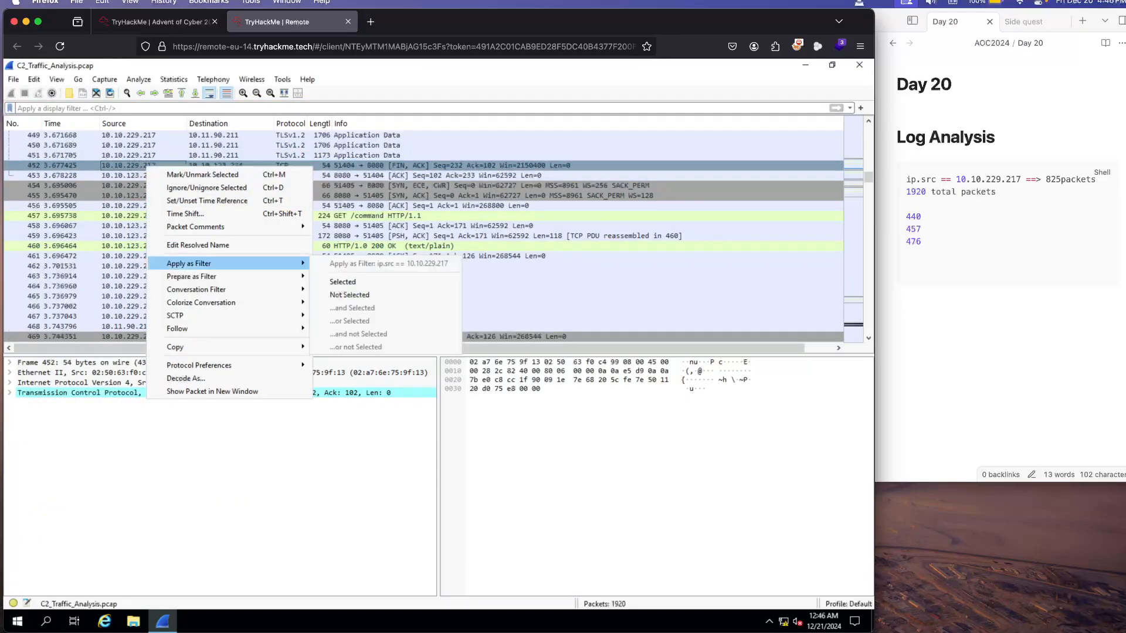
click(342, 282)
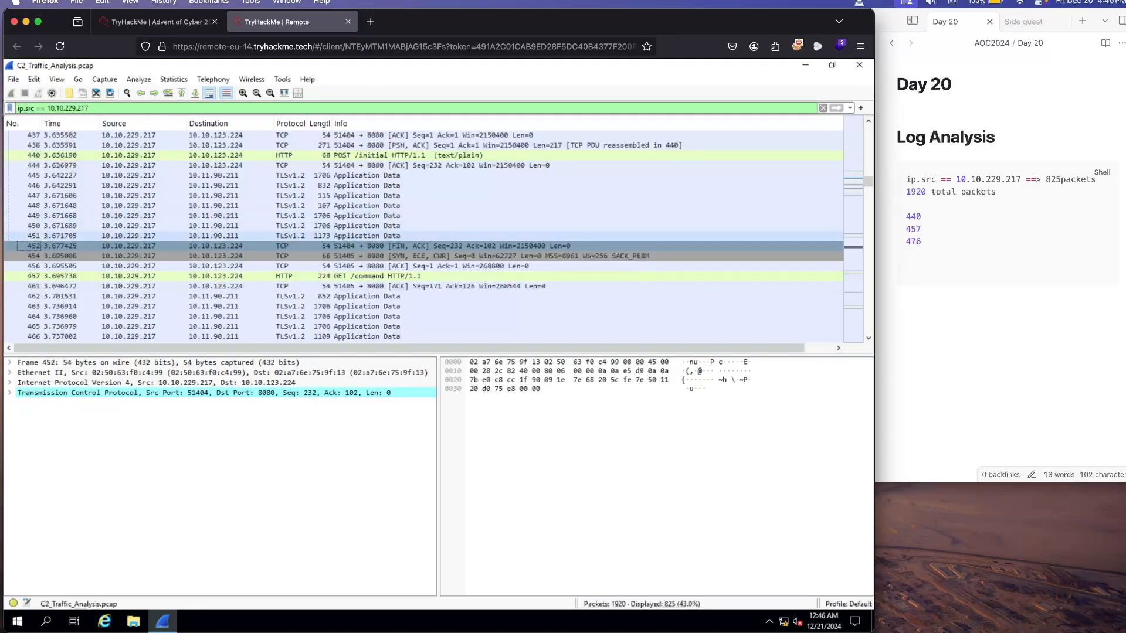
Step: Open the POST /exfiltrate packet 476 in its own window, read its details and bytes, and close the window
scroll(423, 235, down, 2)
scroll(422, 235, down, 3)
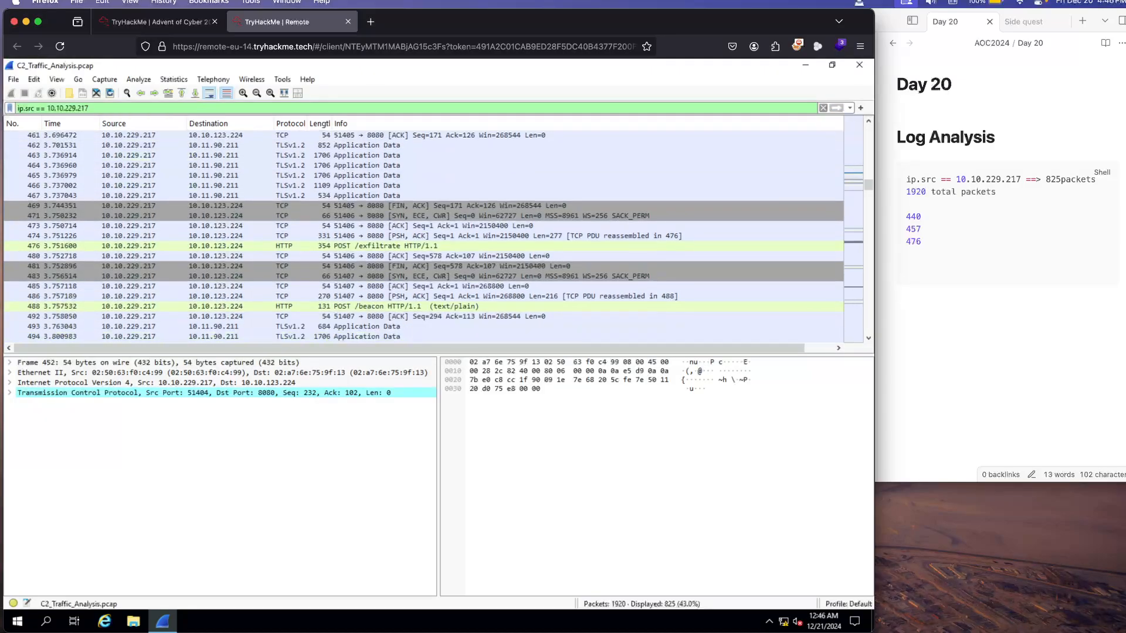
click(229, 246)
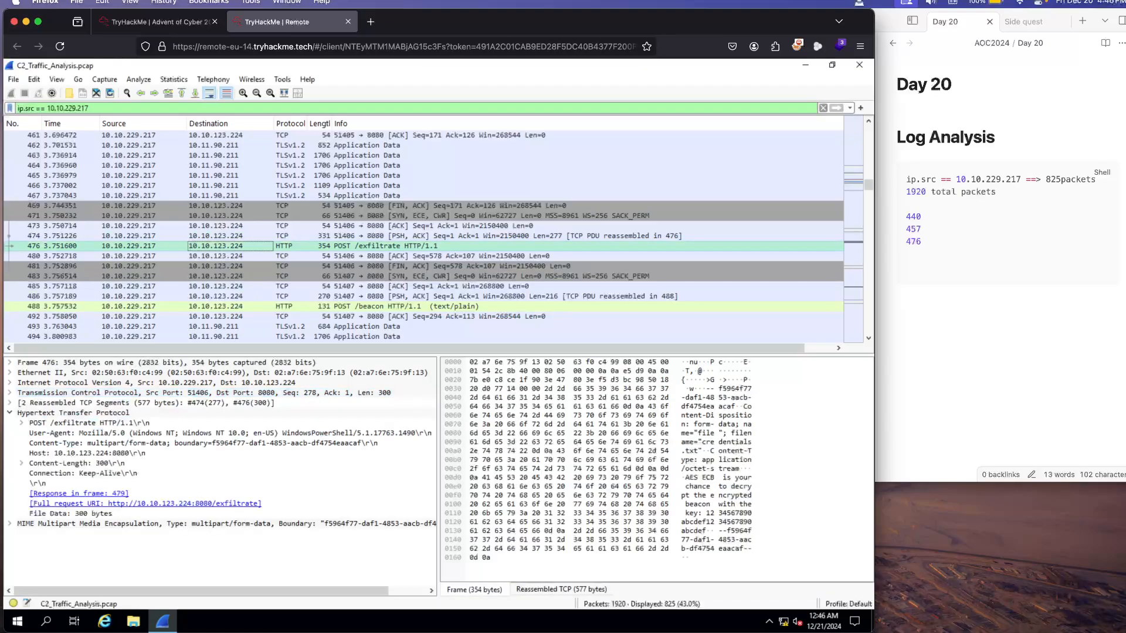
double_click(230, 246)
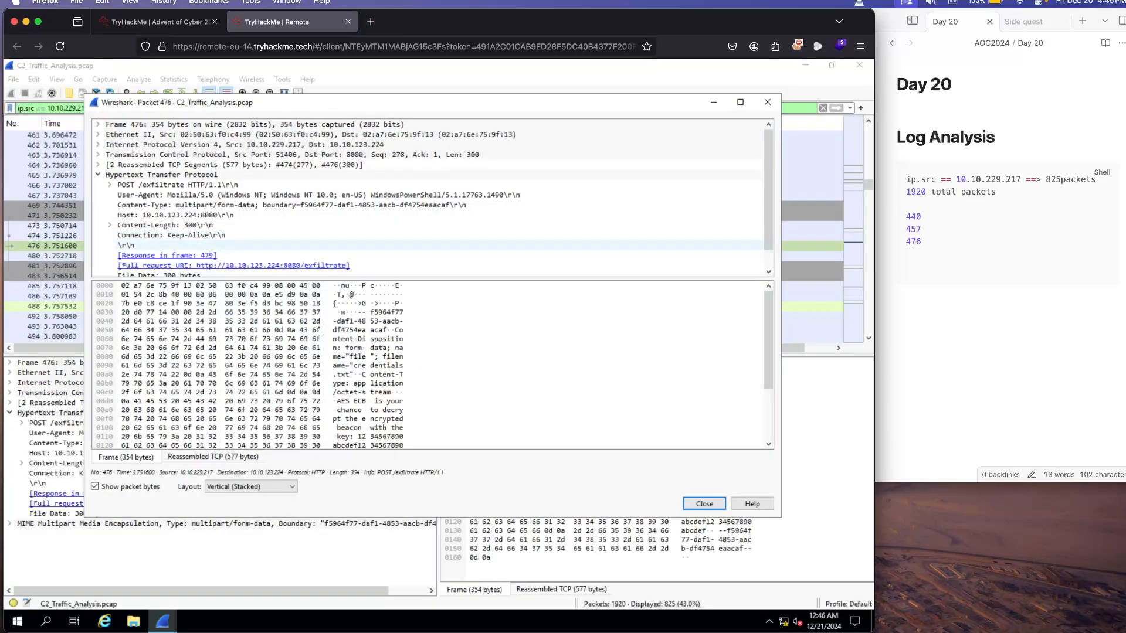
scroll(235, 245, down, 1)
scroll(205, 287, down, 2)
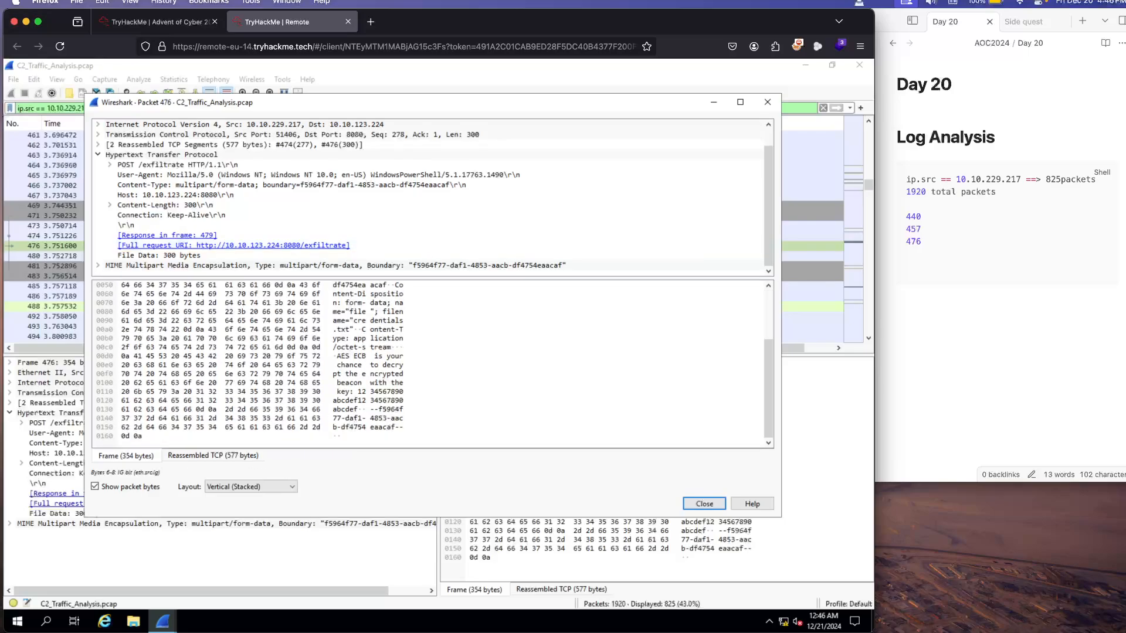
scroll(214, 287, up, 2)
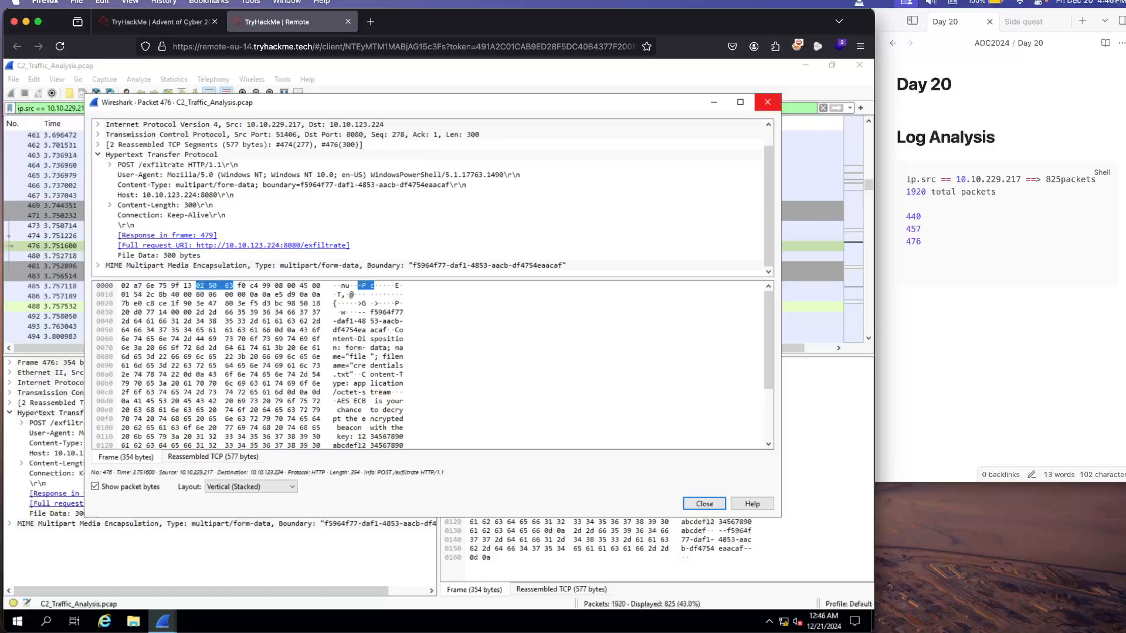
click(767, 102)
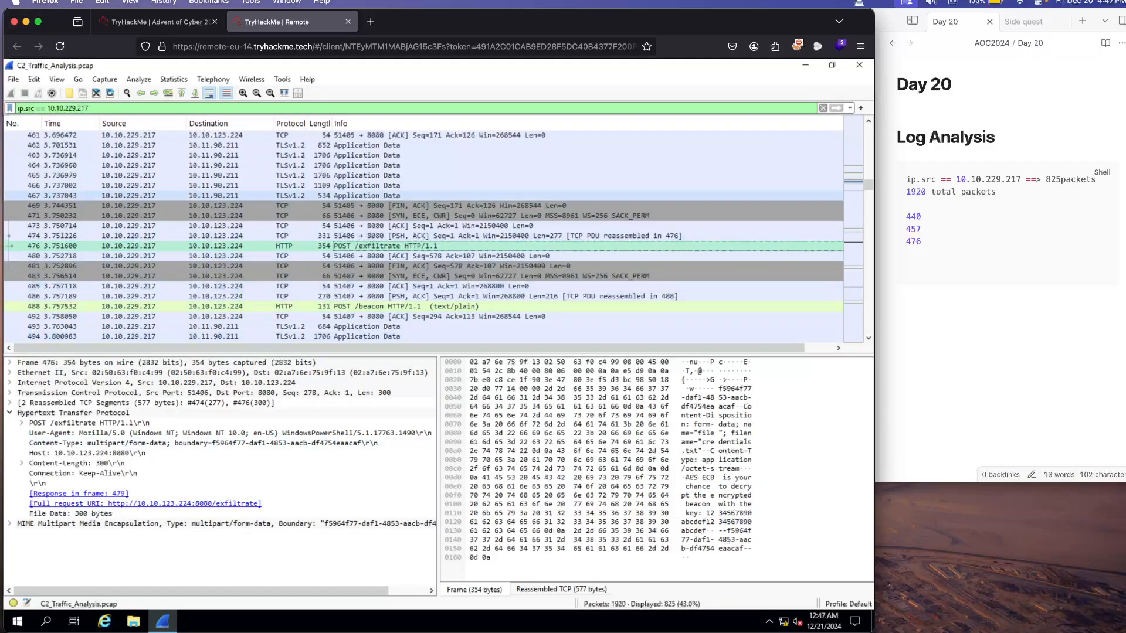
right_click(350, 245)
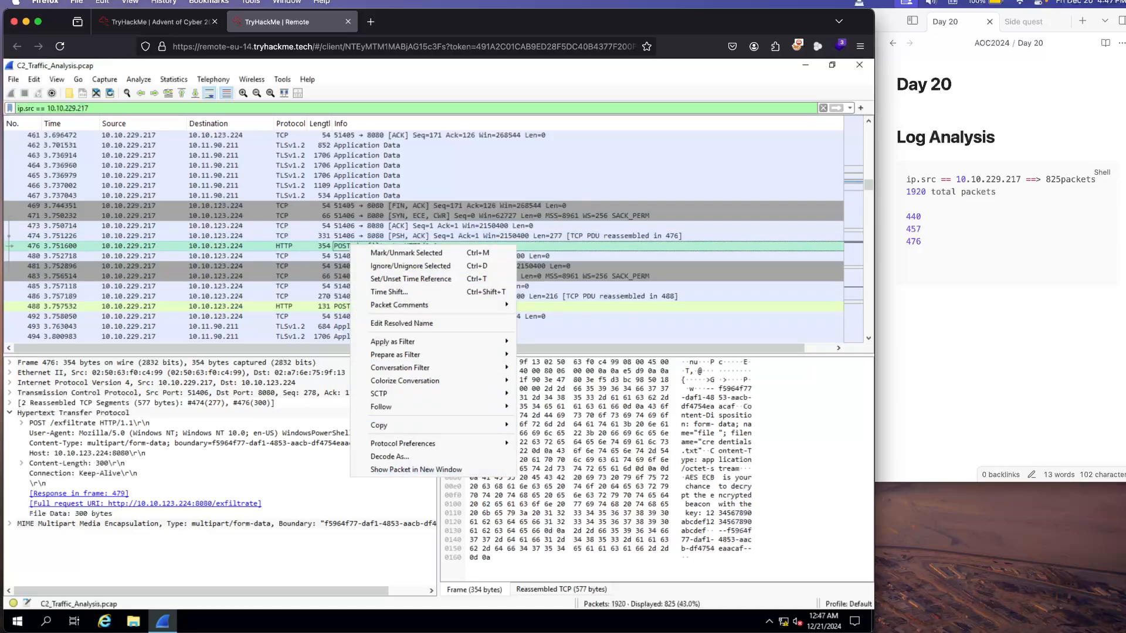
mouse_move(410, 425)
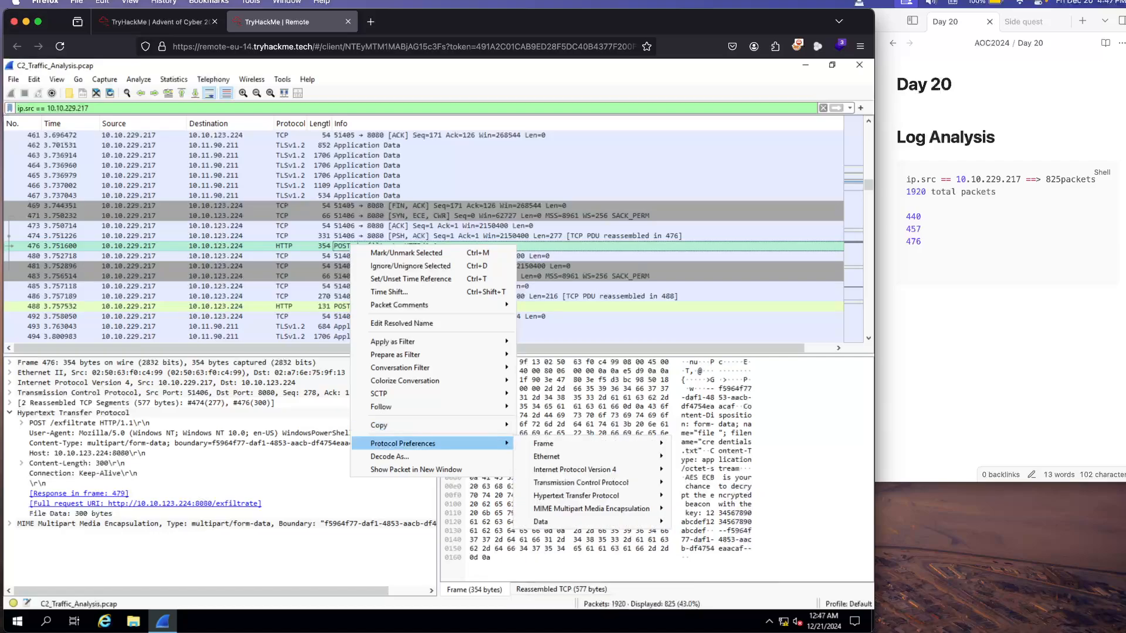
mouse_move(410, 355)
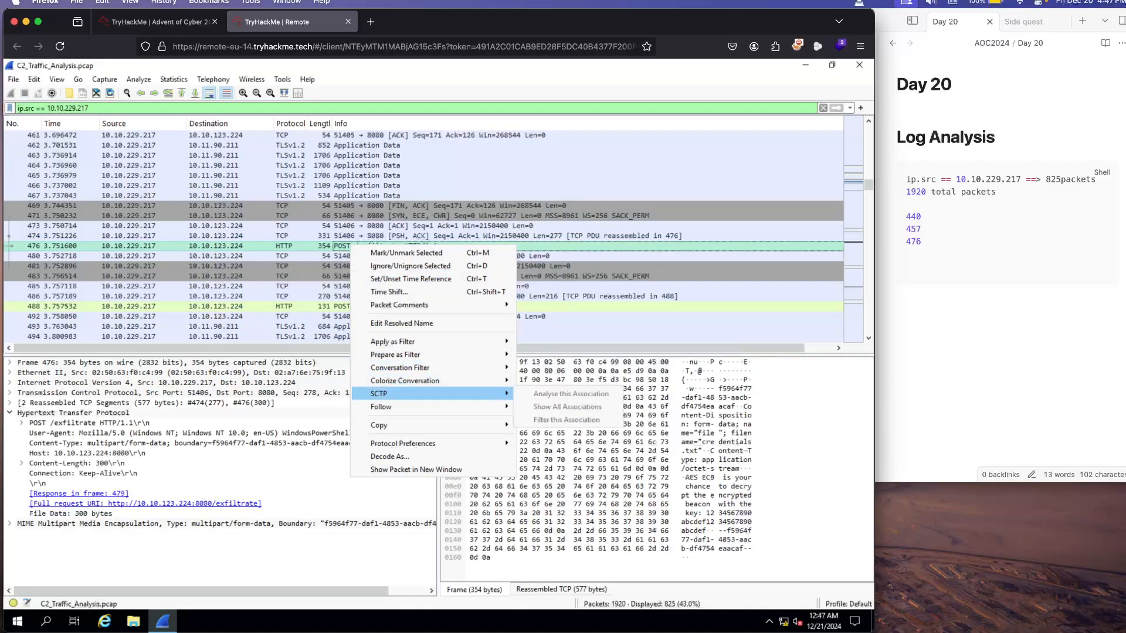
mouse_move(410, 425)
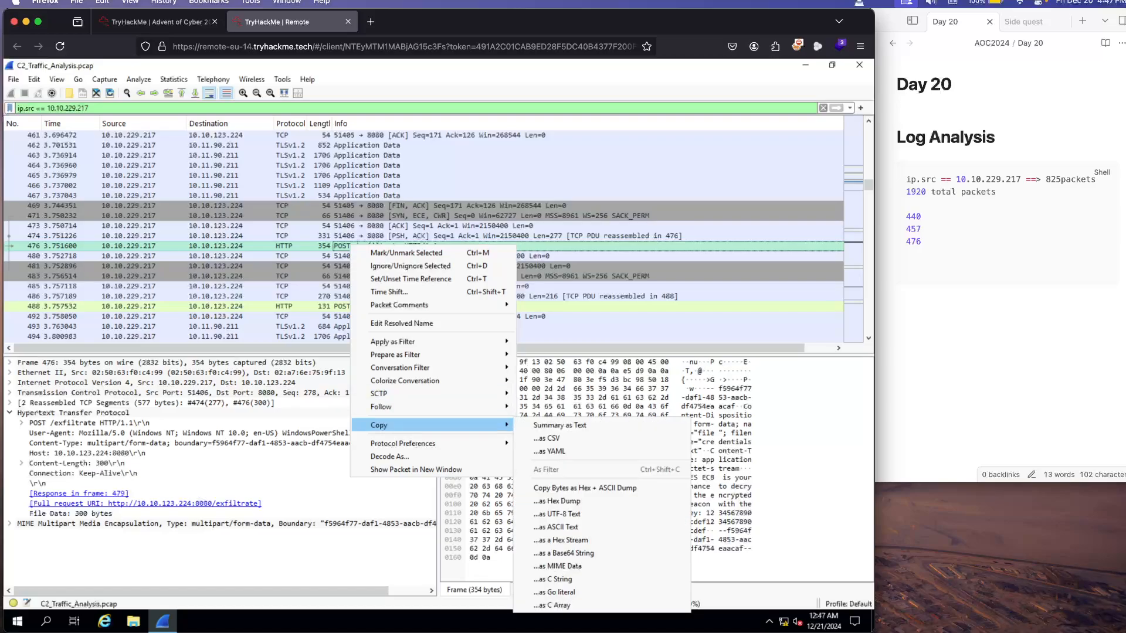
click(290, 246)
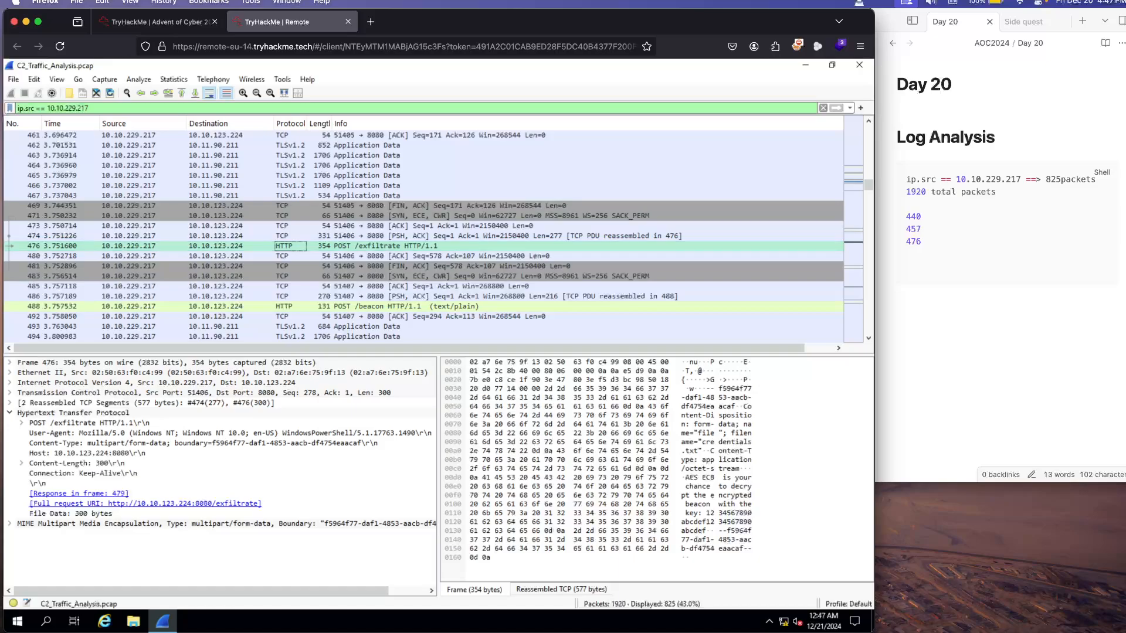
Step: Open the export list of HTTP objects for the capture
click(34, 79)
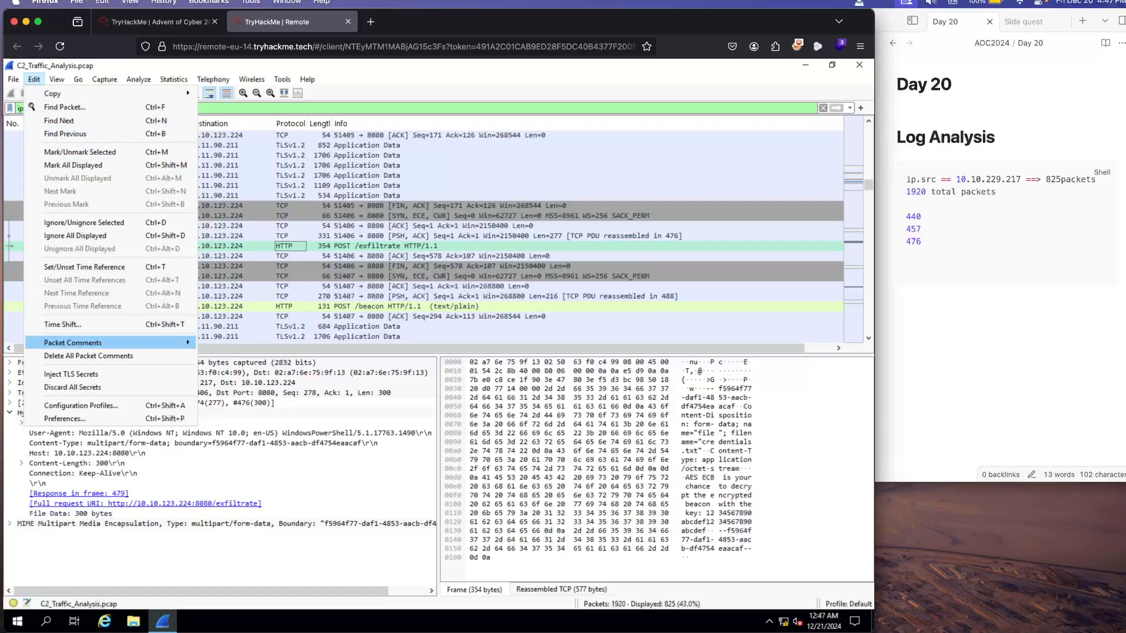
mouse_move(73, 342)
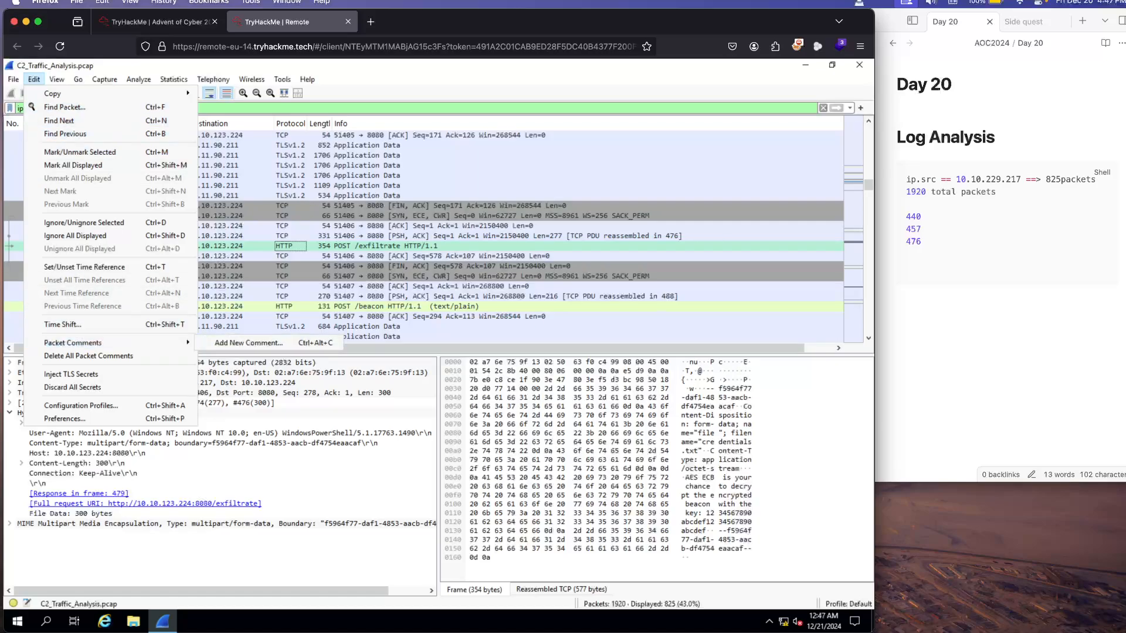
mouse_move(57, 79)
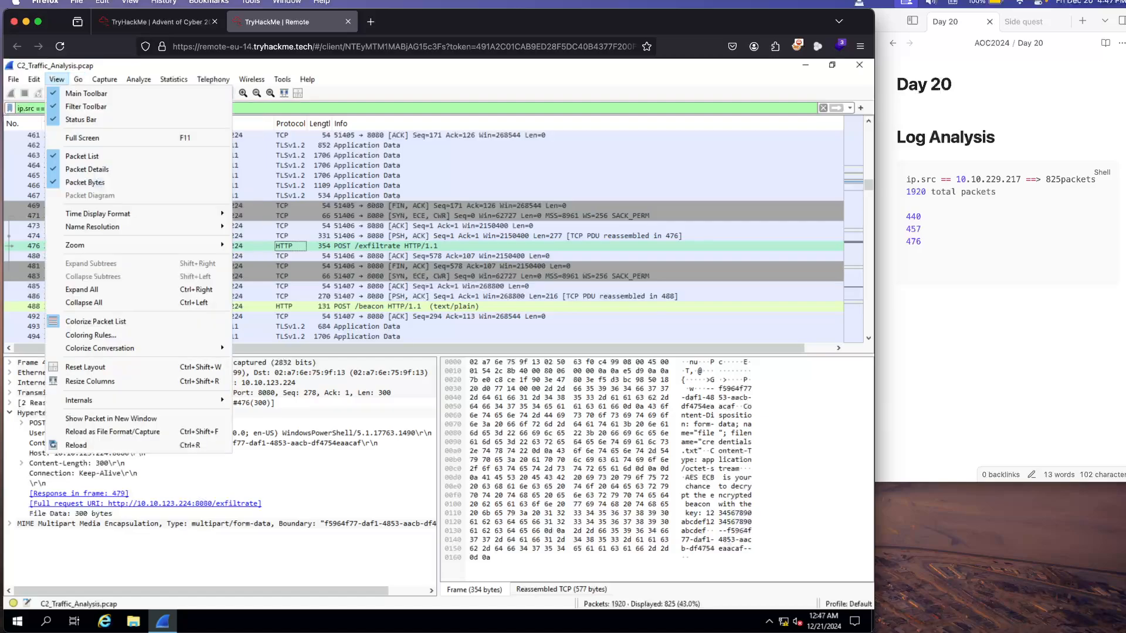
mouse_move(13, 80)
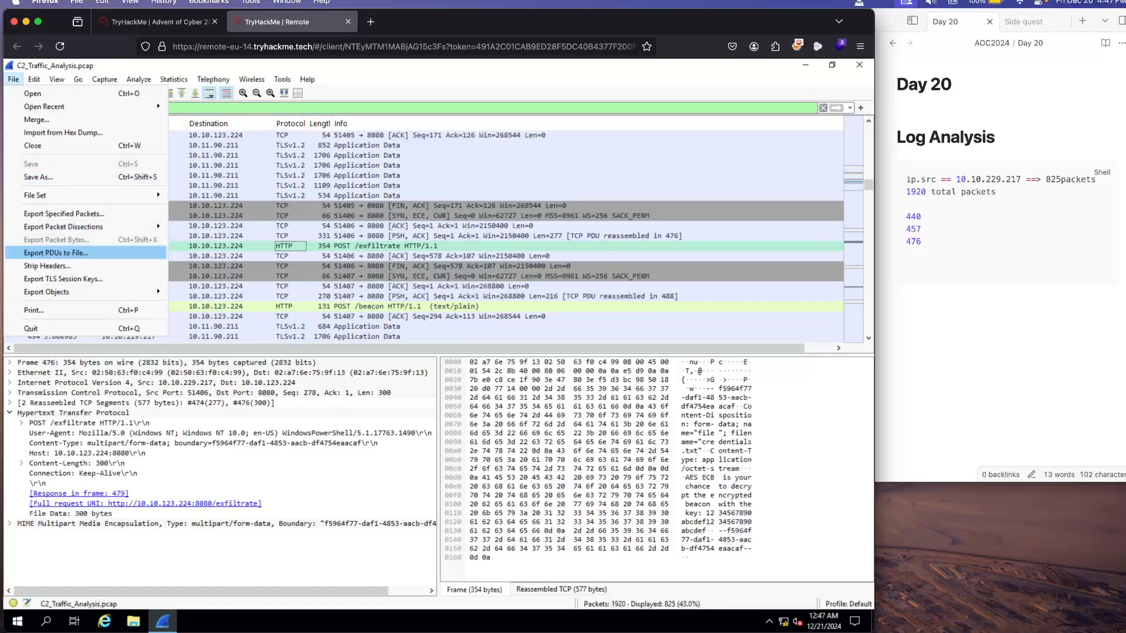
mouse_move(64, 226)
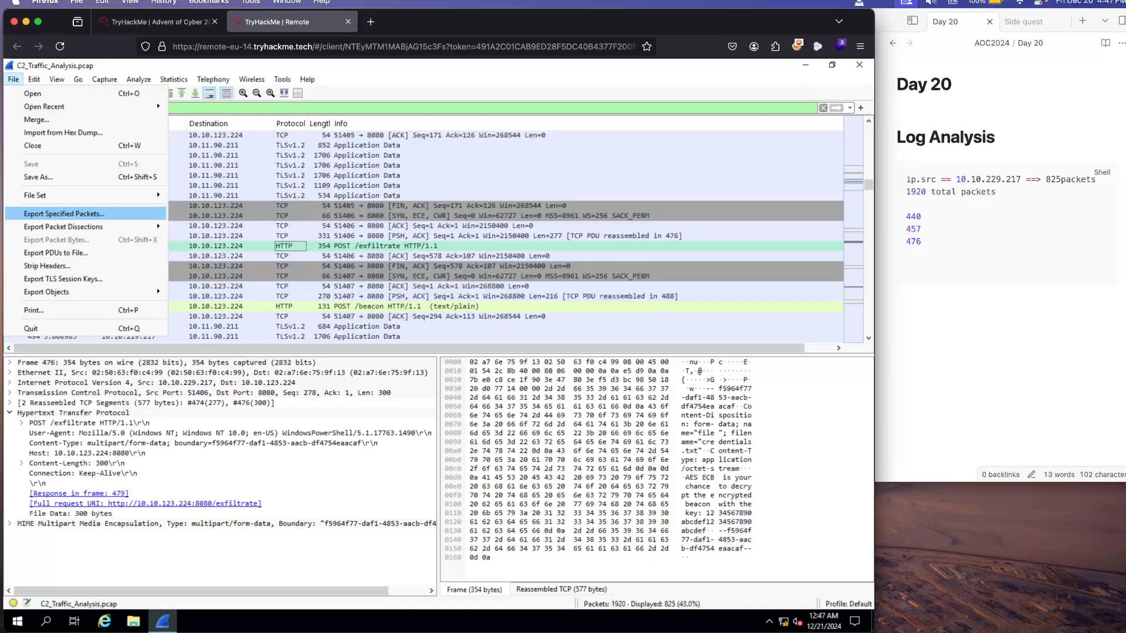
mouse_move(47, 292)
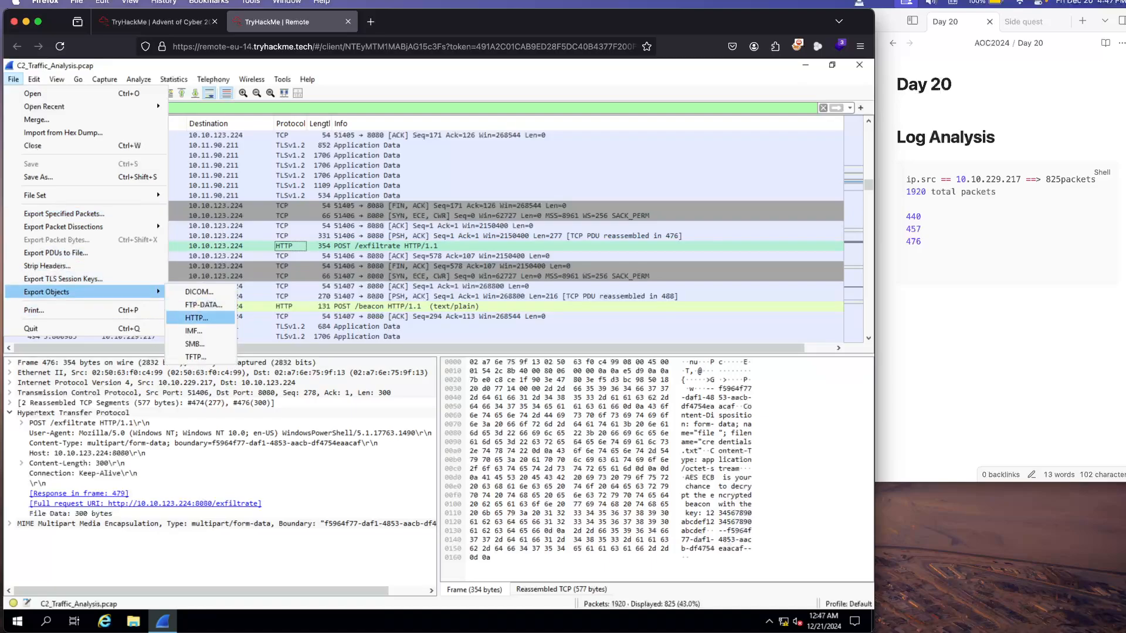
click(196, 317)
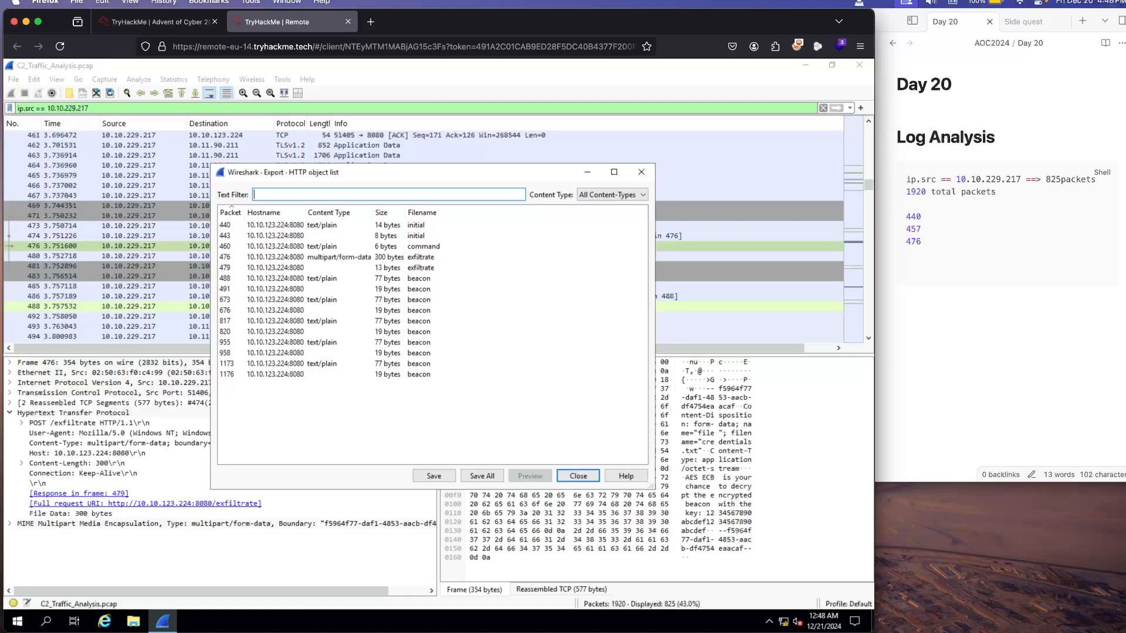
Step: Save the exfiltrate object of packet 476 as exfiltrate in the Downloads folder and close the HTTP object list
drag(422, 172, 598, 159)
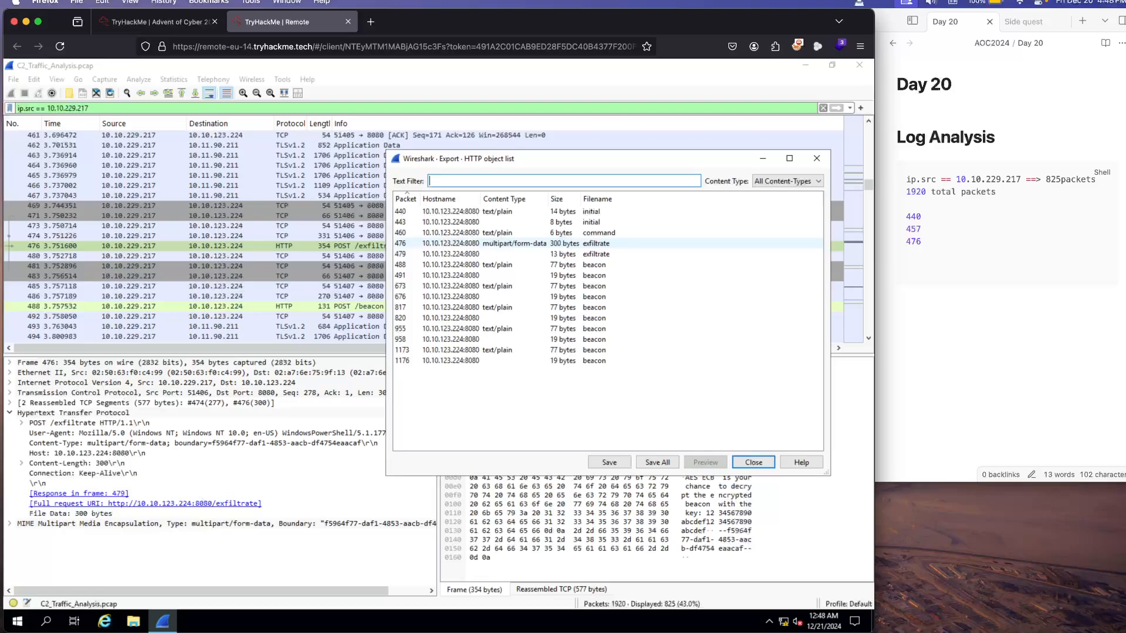
click(596, 243)
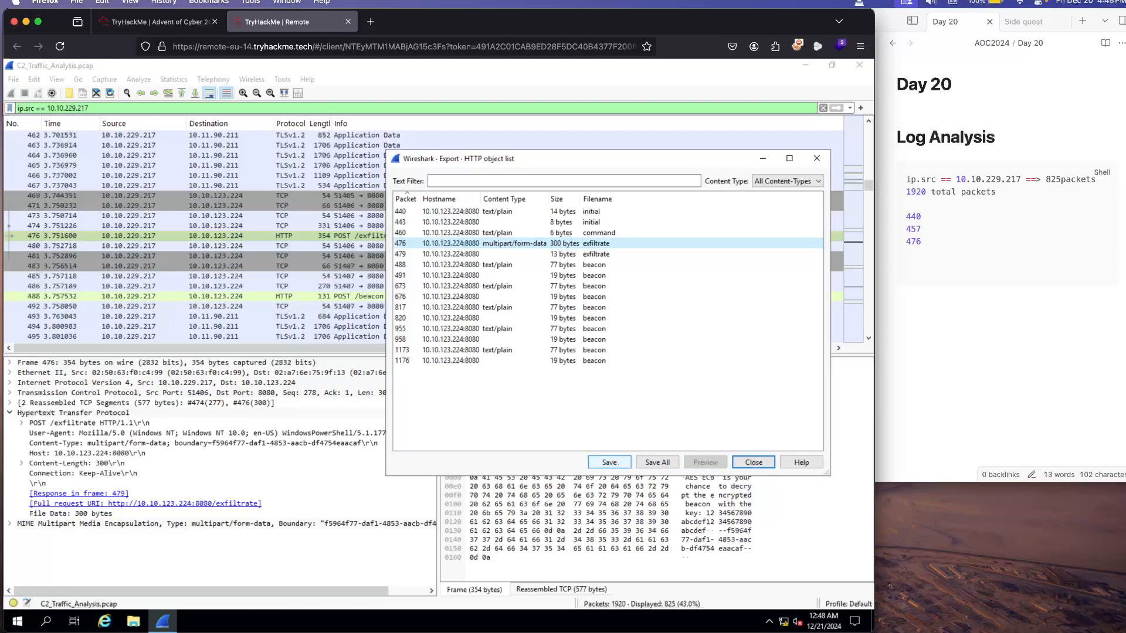
click(618, 463)
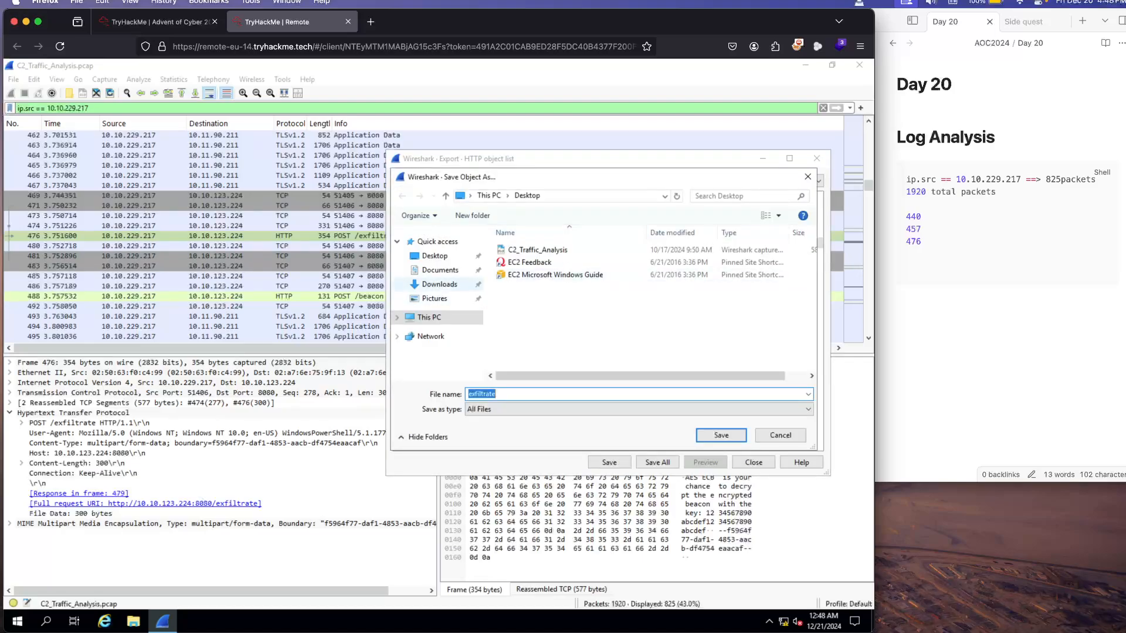
click(439, 284)
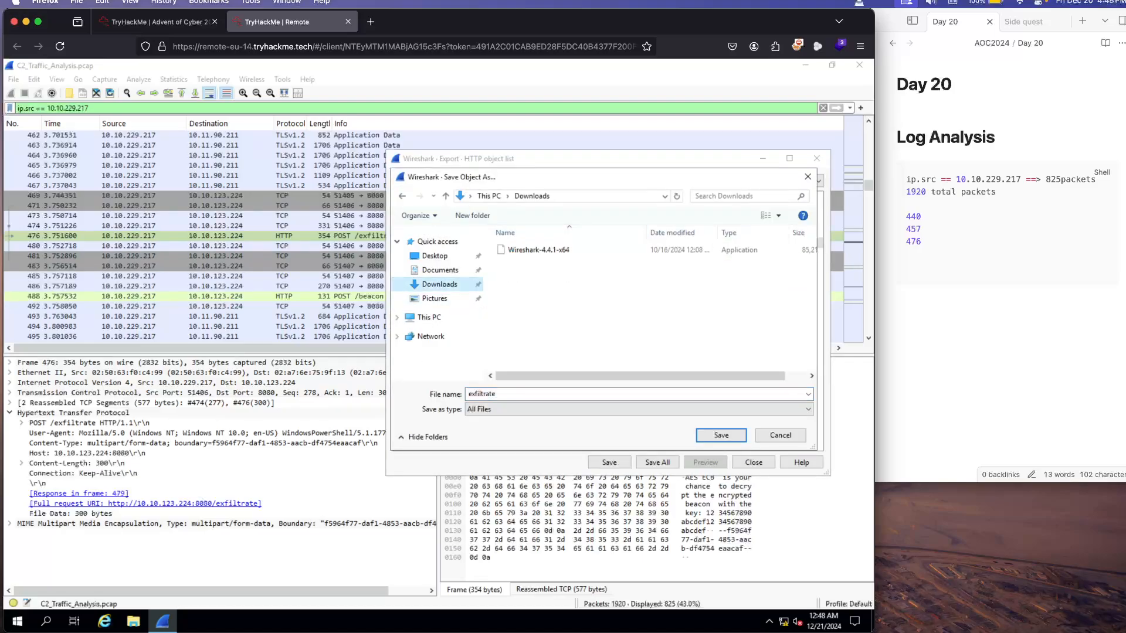
click(721, 435)
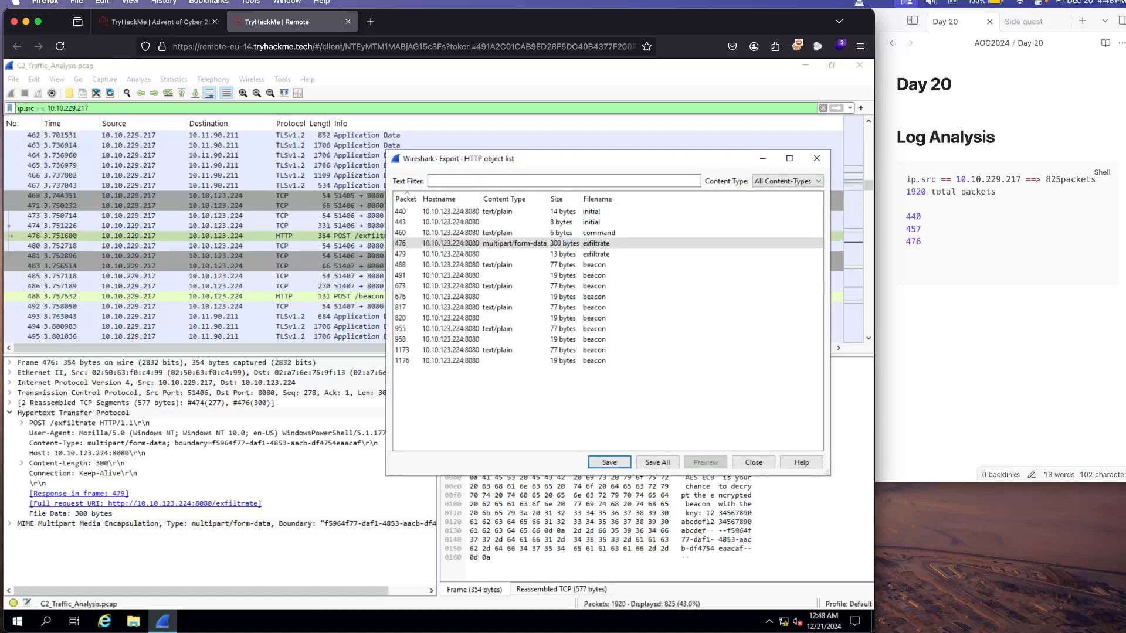
click(754, 463)
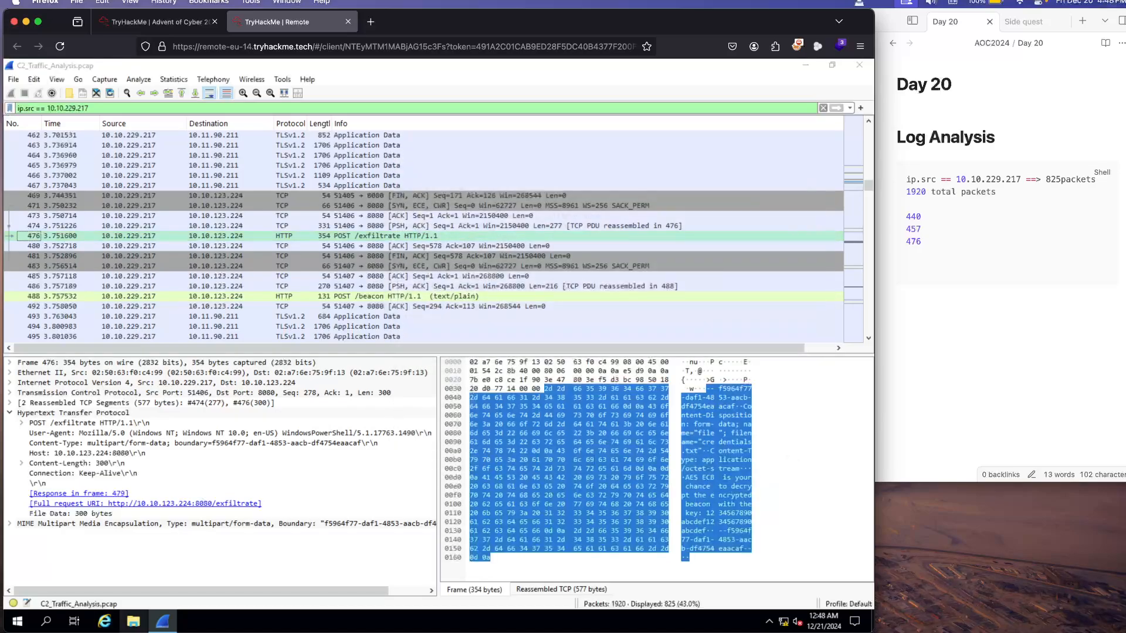
Step: Open the exported exfiltrate file from the Downloads folder in Notepad, read its decryption hint, and close it
click(133, 621)
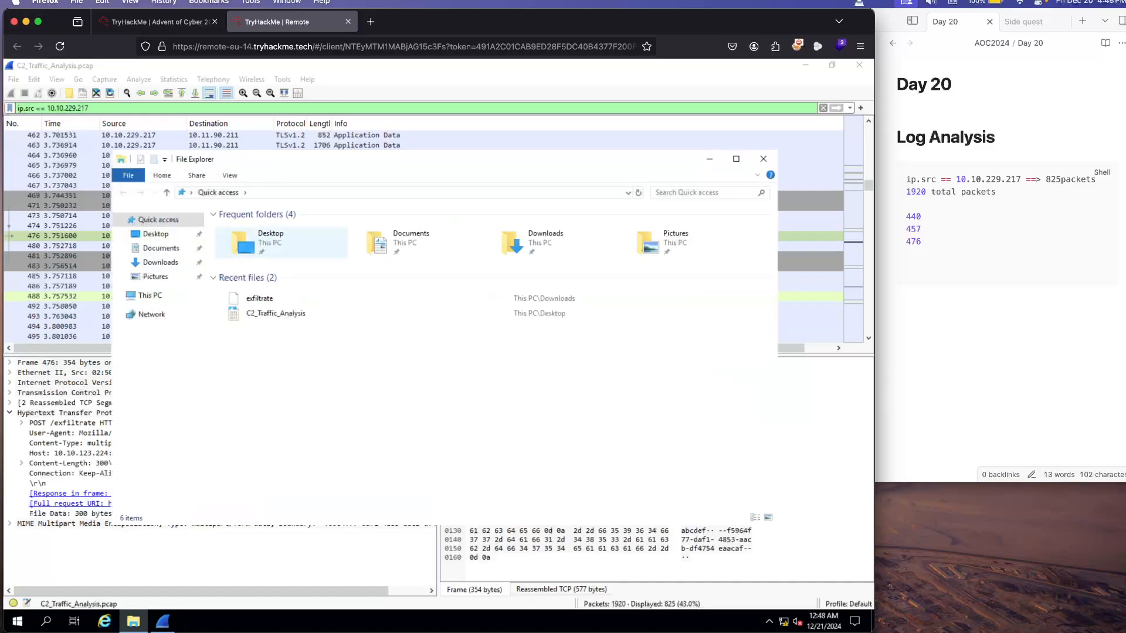
double_click(531, 241)
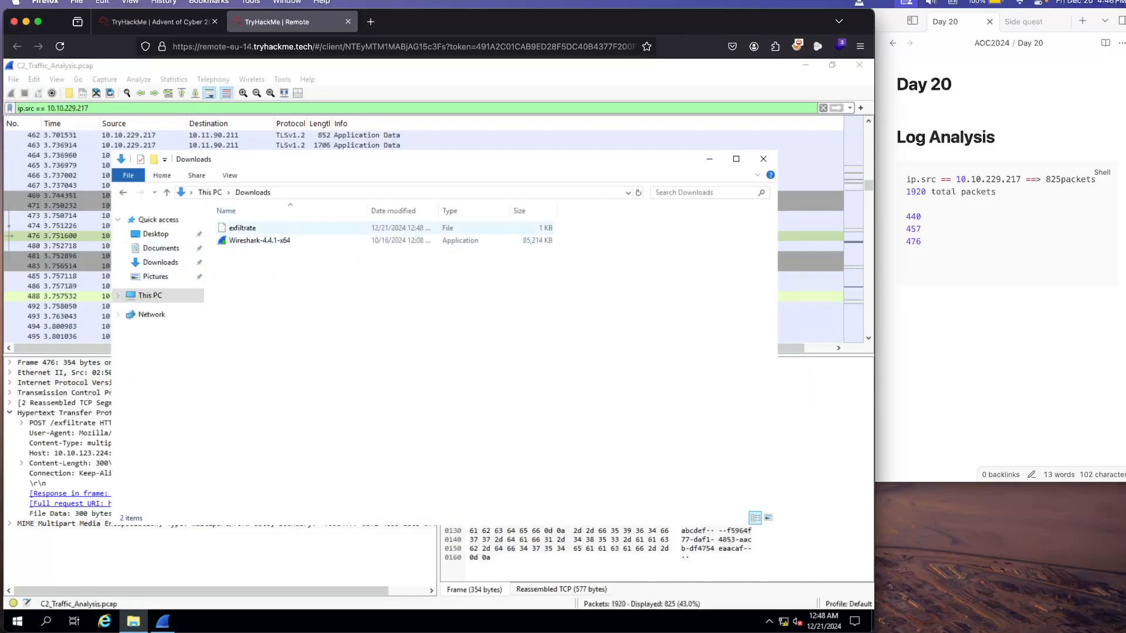
click(242, 229)
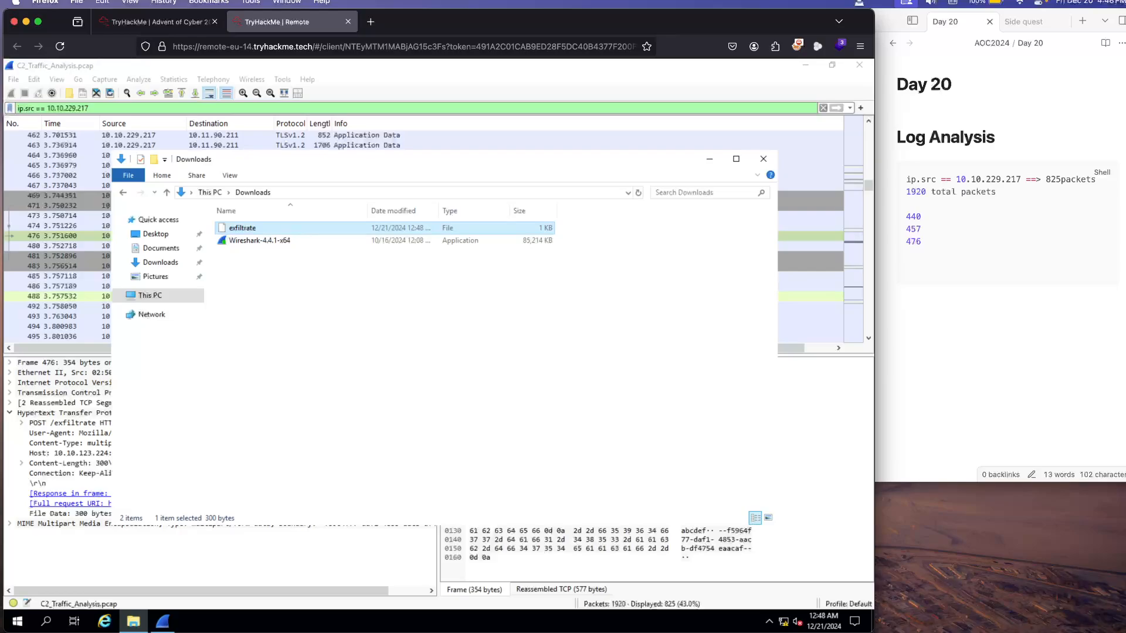
double_click(383, 283)
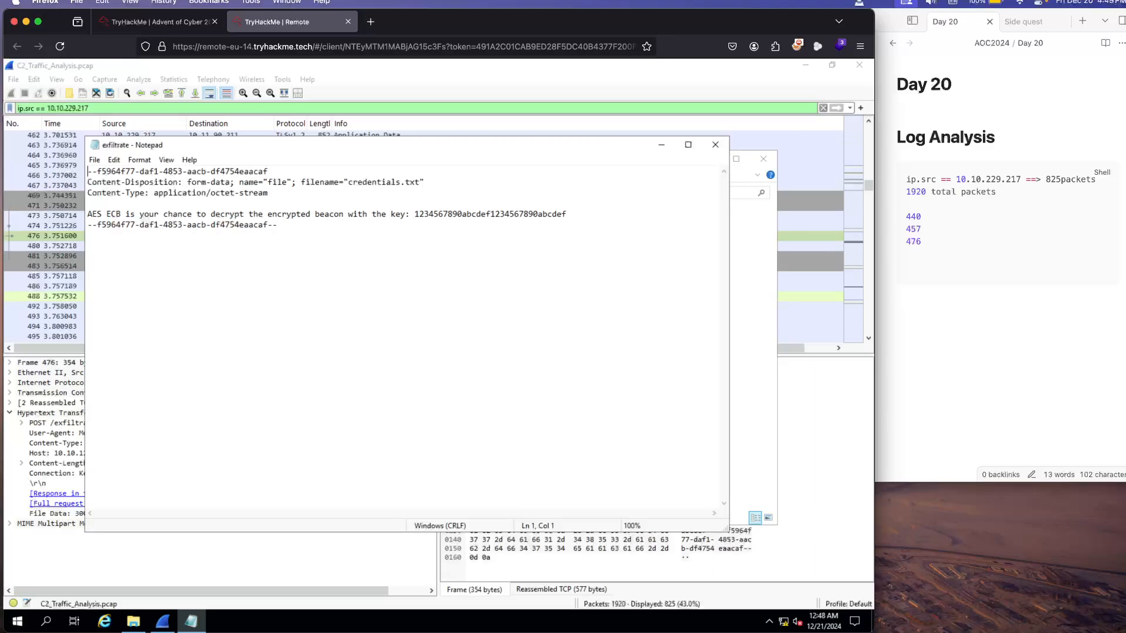
drag(375, 145, 334, 159)
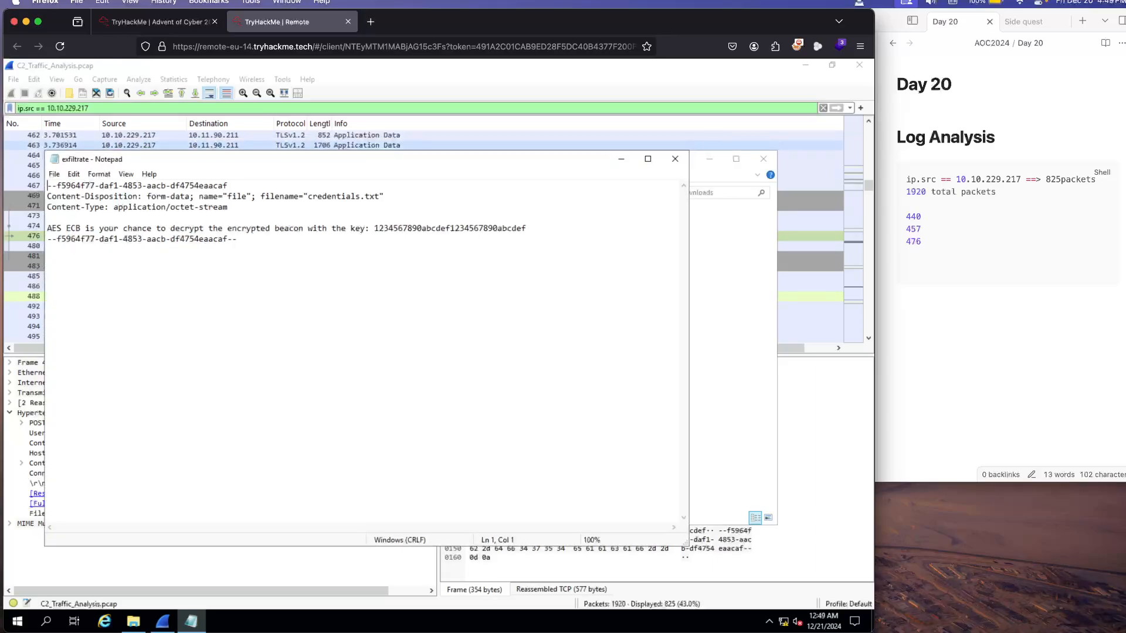
click(674, 159)
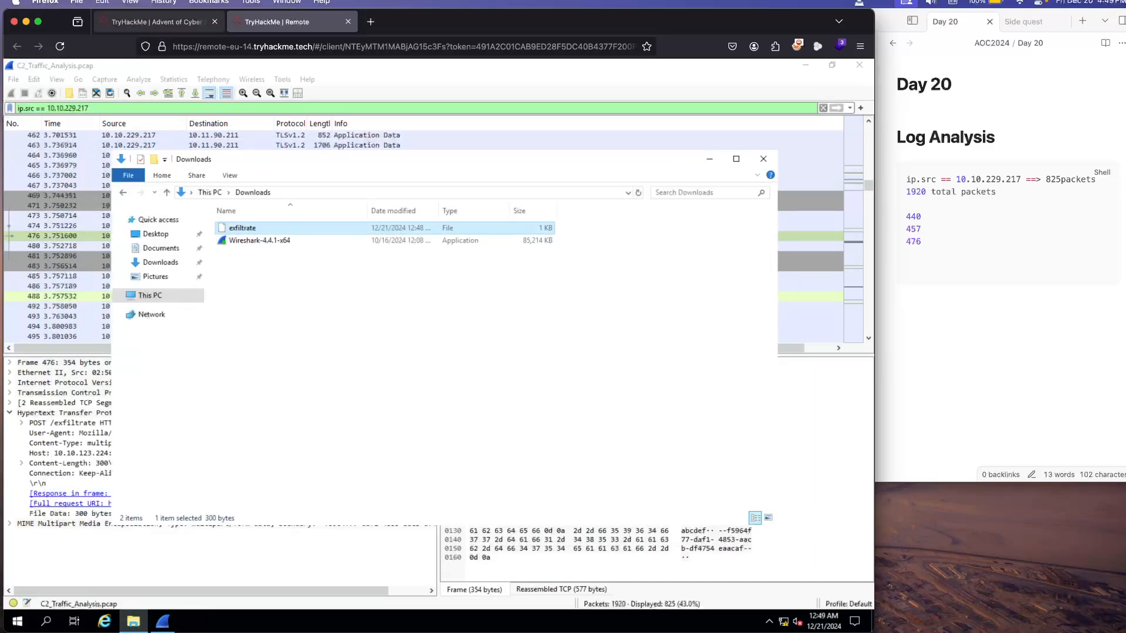
Step: Switch to the TryHackMe Advent of Cyber room page and read the "What's in the Beacon" section with its CyberChef AES decryption instructions
click(153, 22)
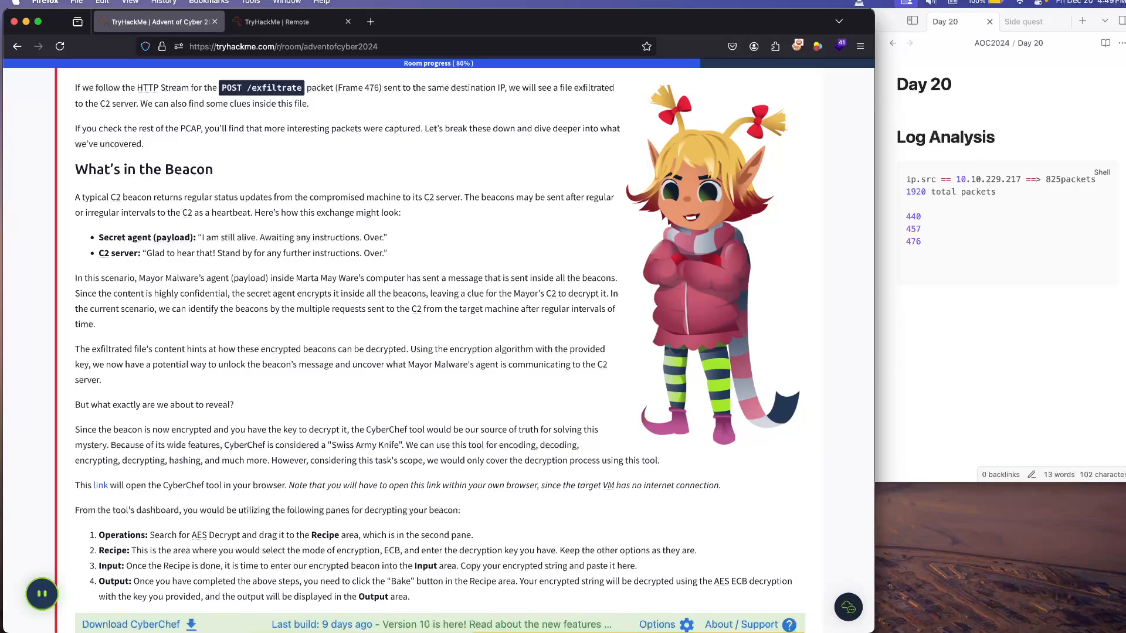
scroll(469, 352, down, 2)
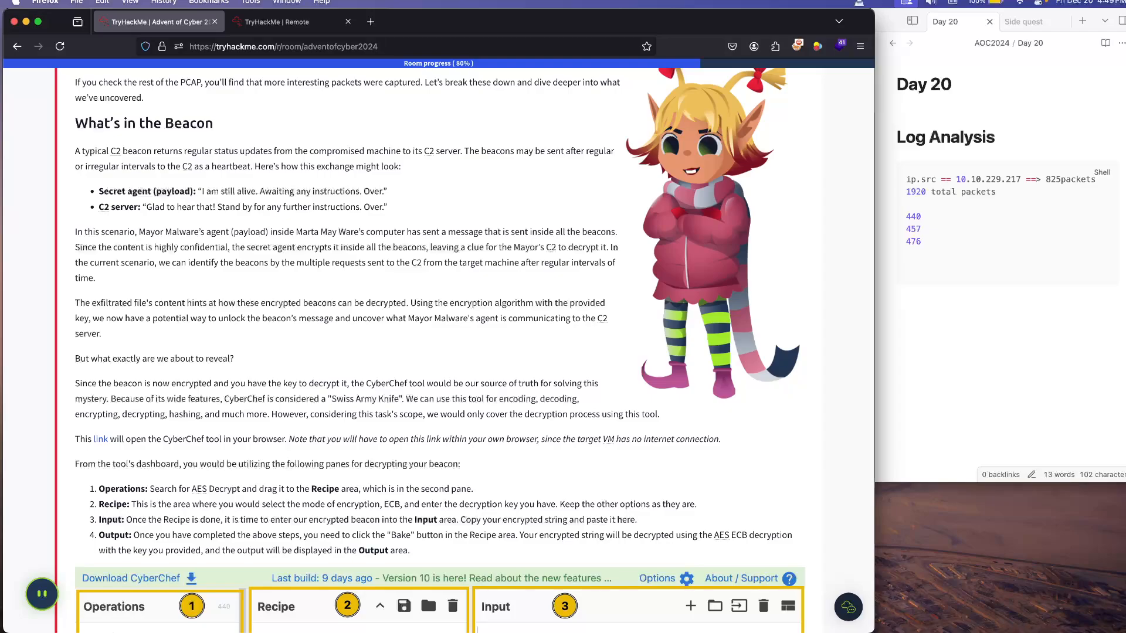
scroll(427, 539, down, 2)
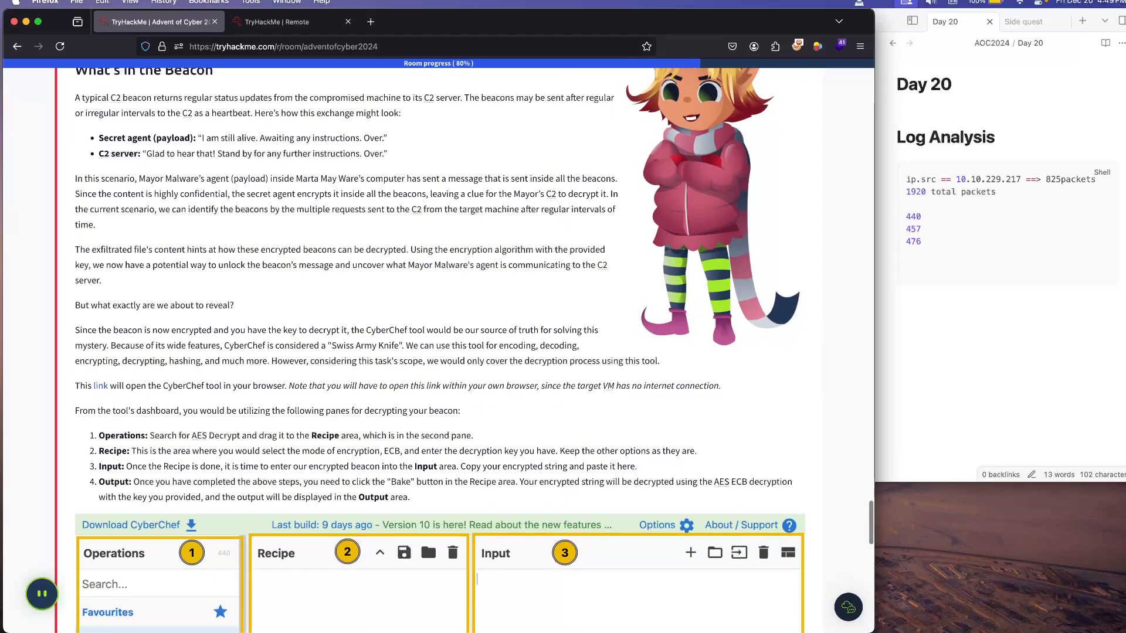
scroll(427, 539, down, 1)
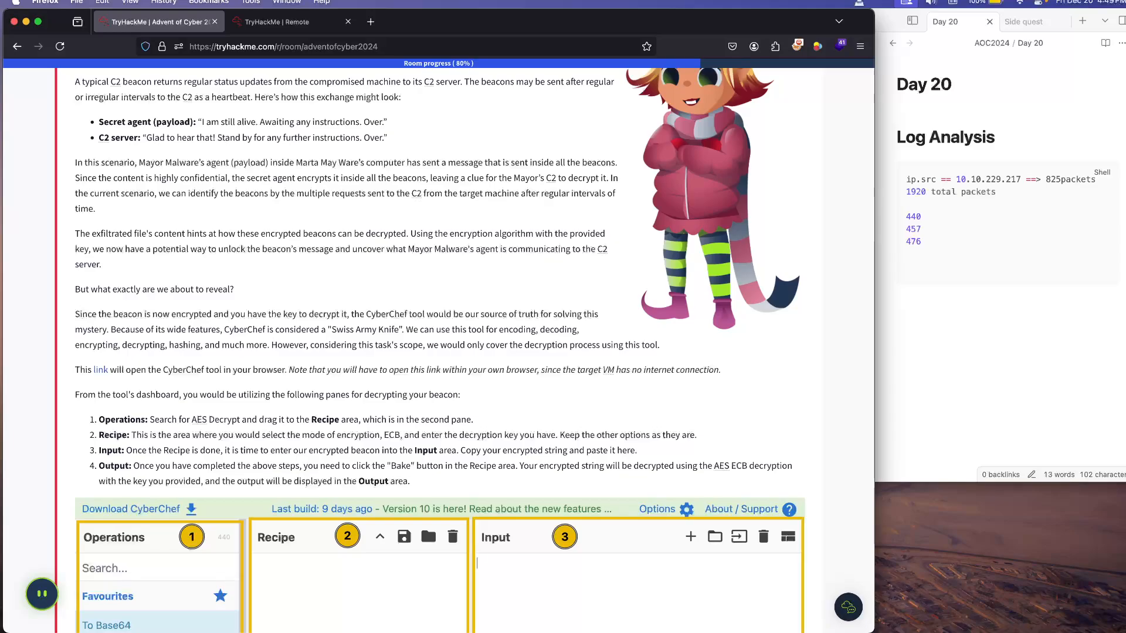
scroll(446, 351, down, 2)
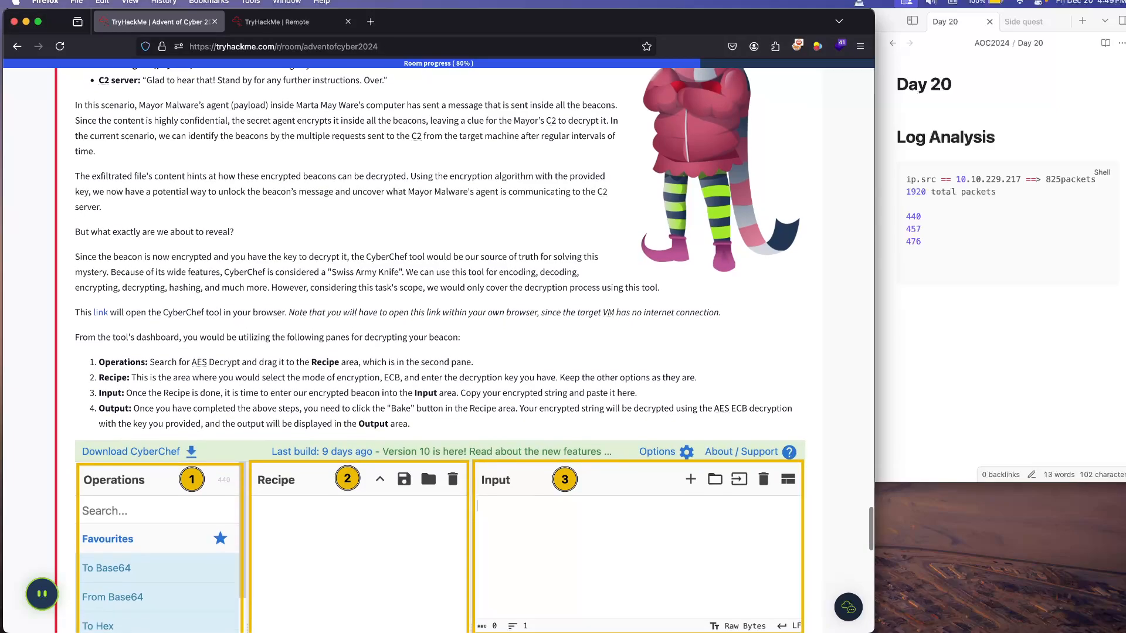
scroll(469, 352, down, 1)
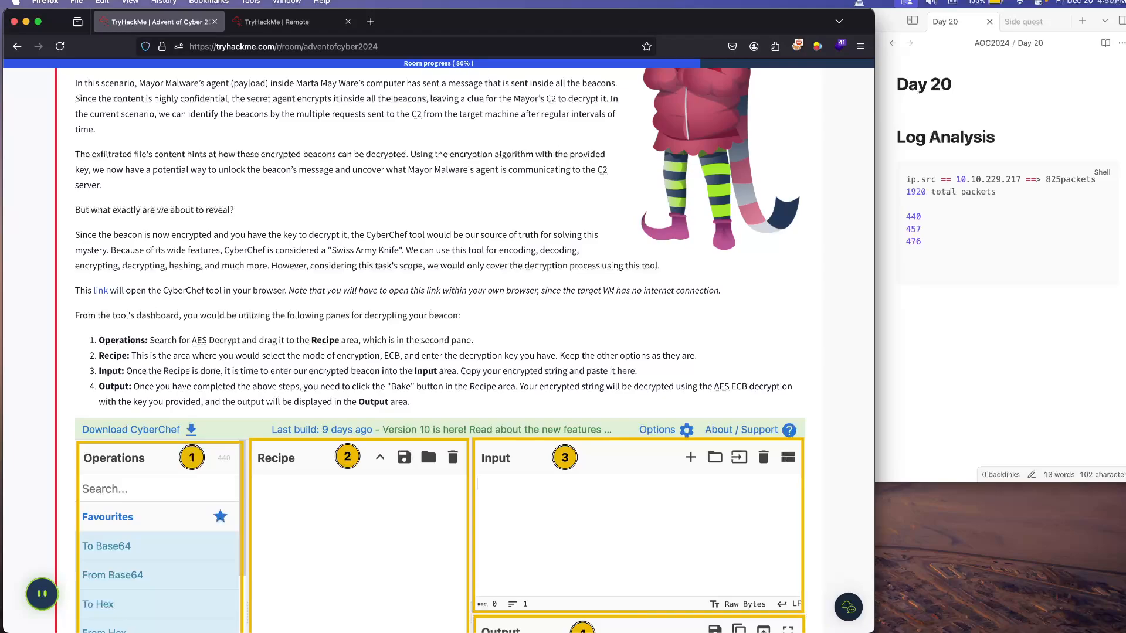
Step: Review the encrypted beacon explanation and the four numbered CyberChef instructions for the Operations, Recipe, Input and Output panes
scroll(427, 428, down, 1)
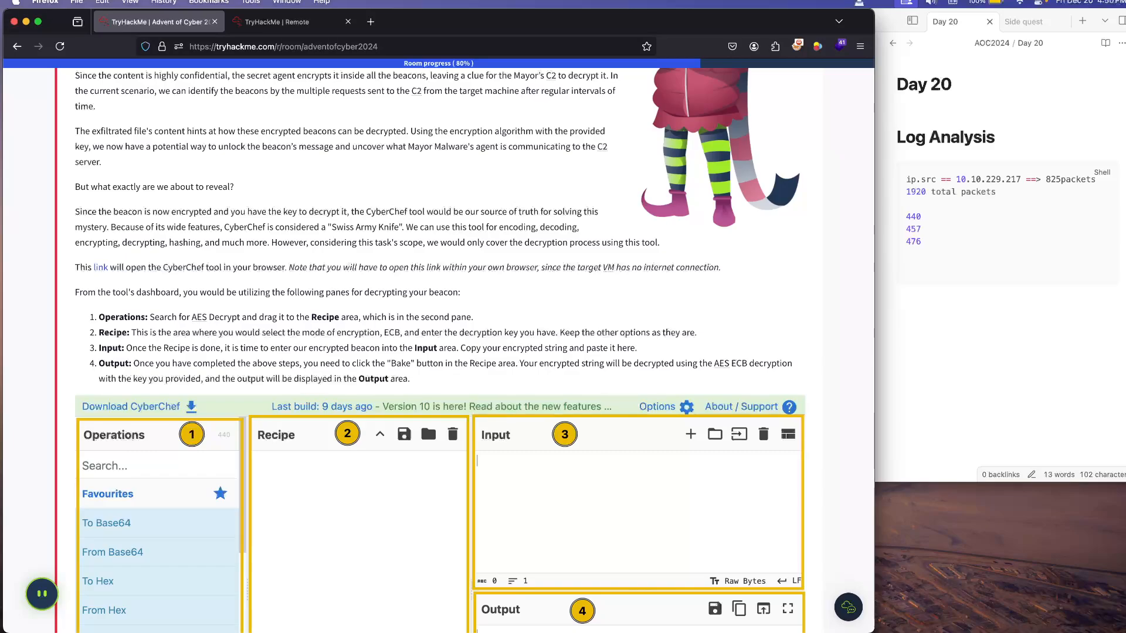
scroll(438, 349, down, 2)
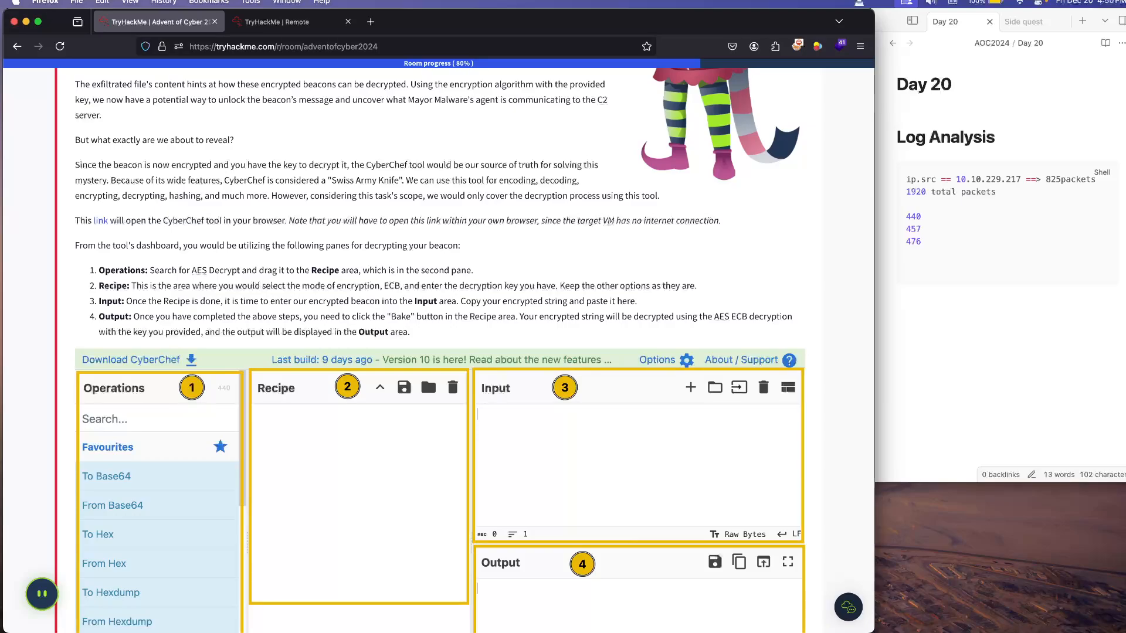
scroll(426, 371, down, 2)
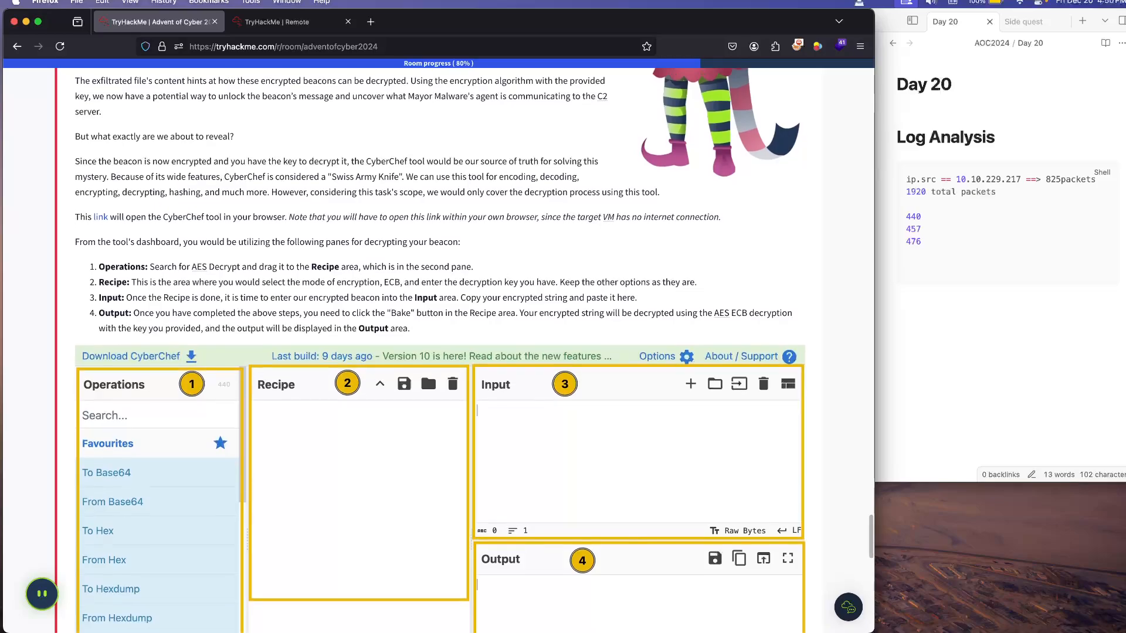
scroll(427, 312, down, 2)
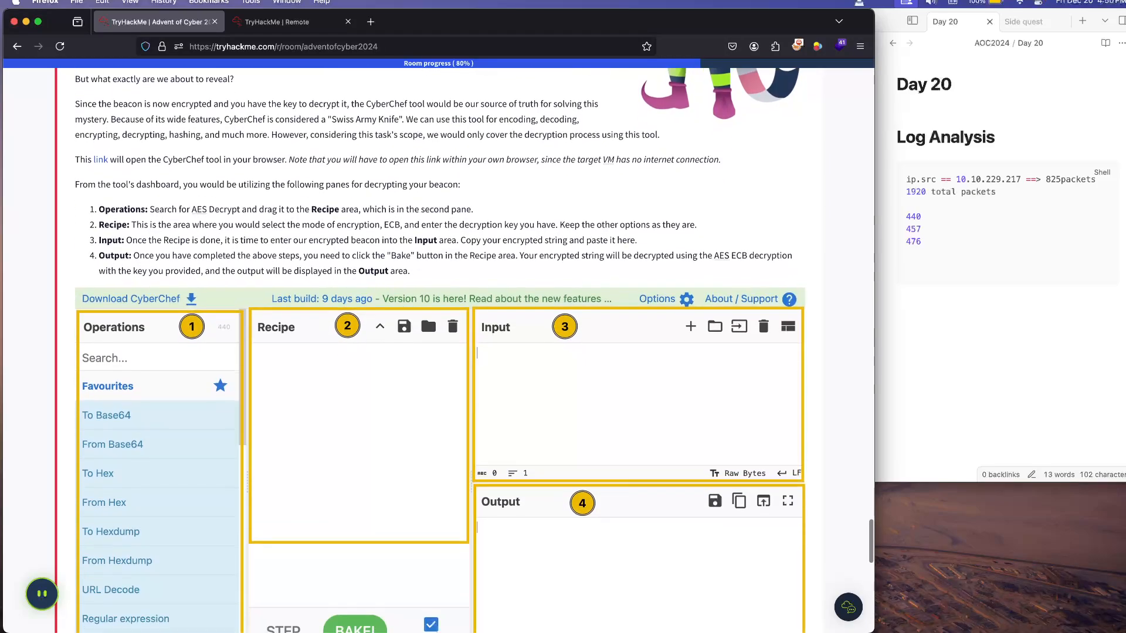
scroll(427, 312, down, 1)
scroll(427, 312, down, 1)
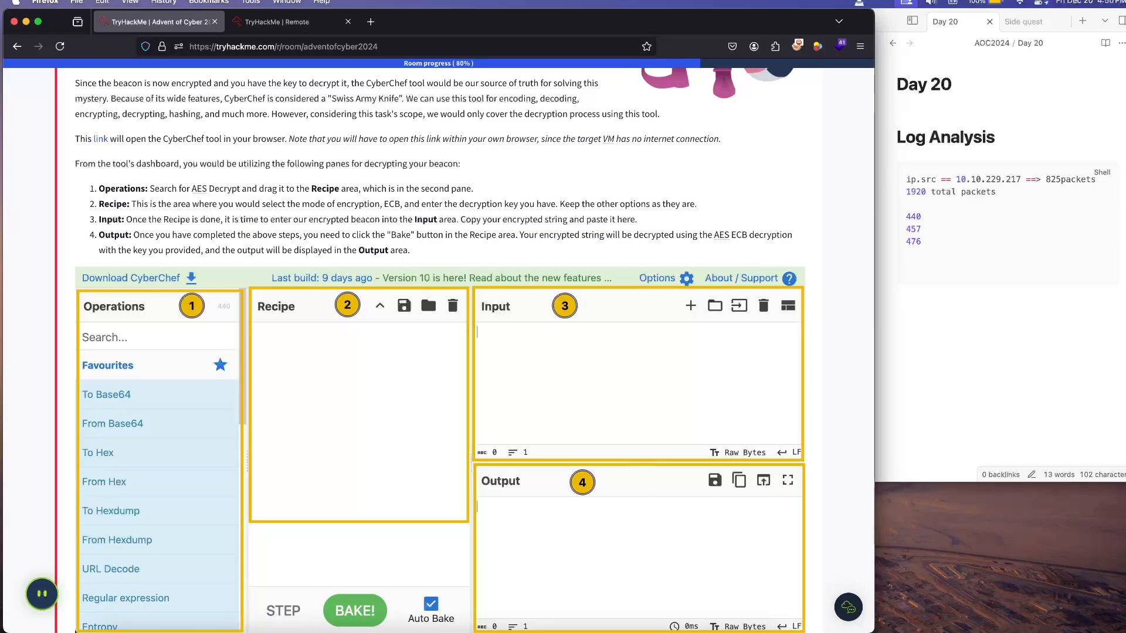
scroll(440, 350, up, 5)
scroll(440, 350, up, 5)
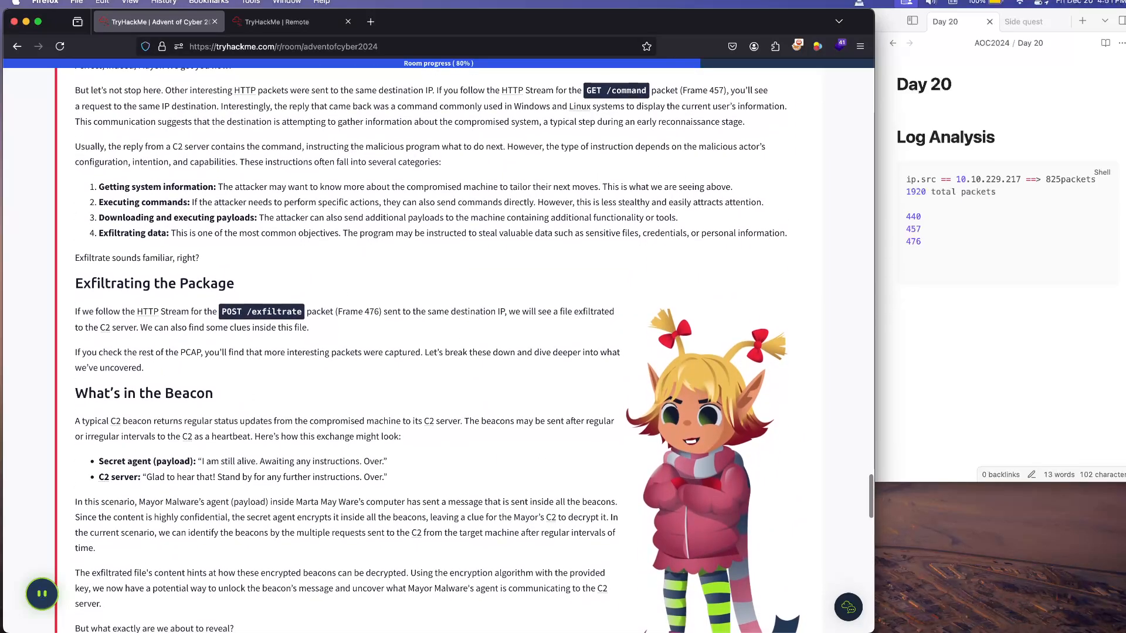
scroll(439, 350, down, 6)
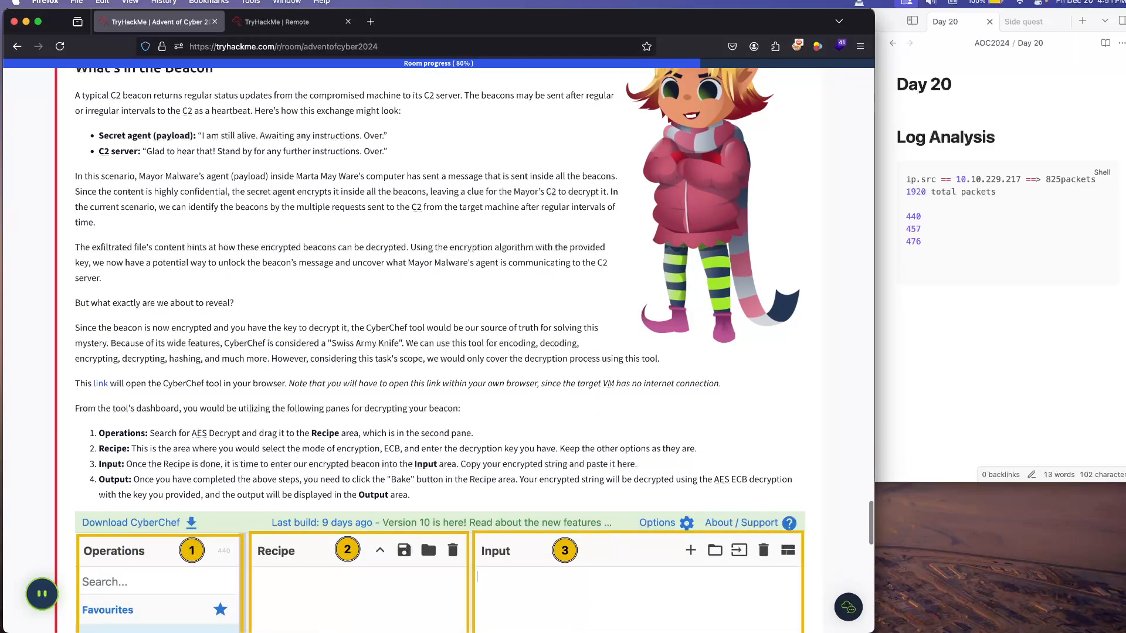
scroll(440, 349, down, 1)
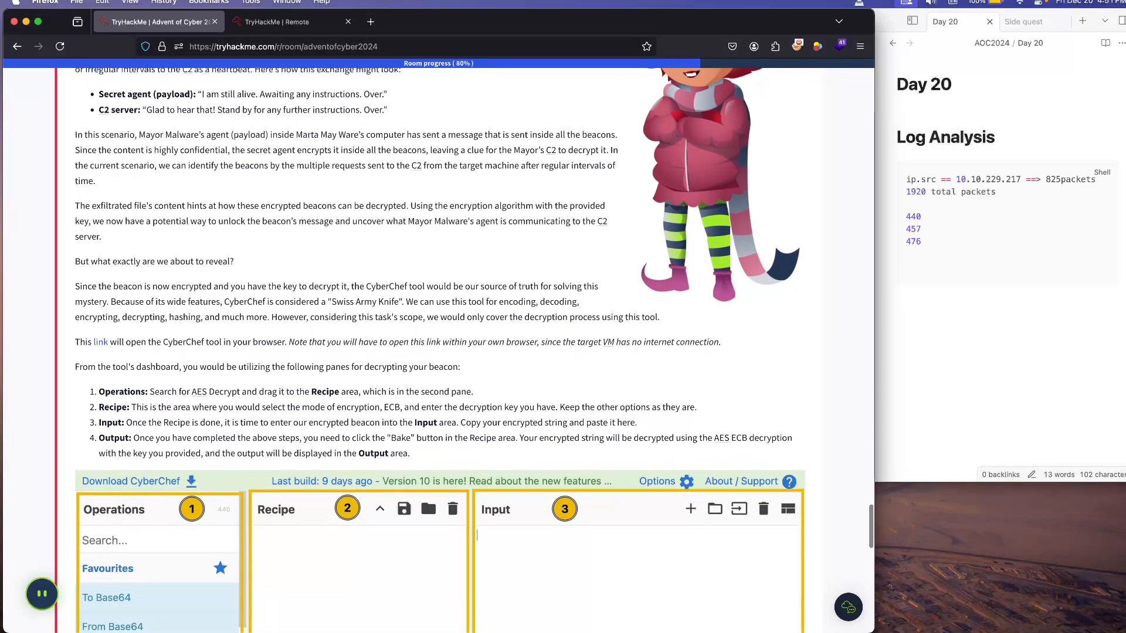
scroll(439, 349, down, 1)
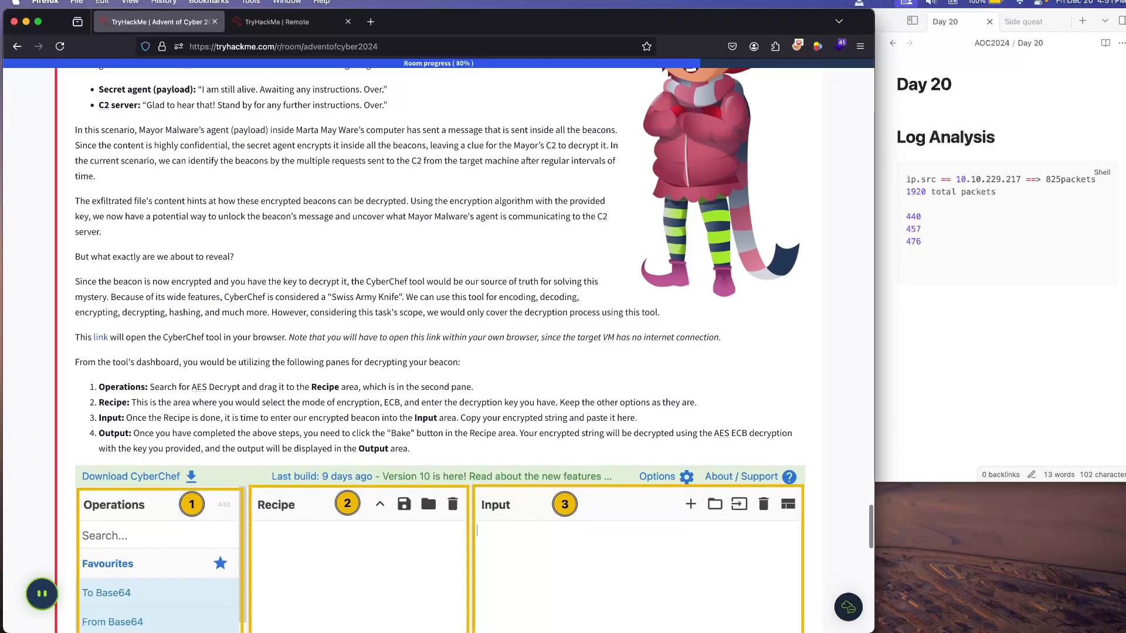
scroll(427, 476, down, 5)
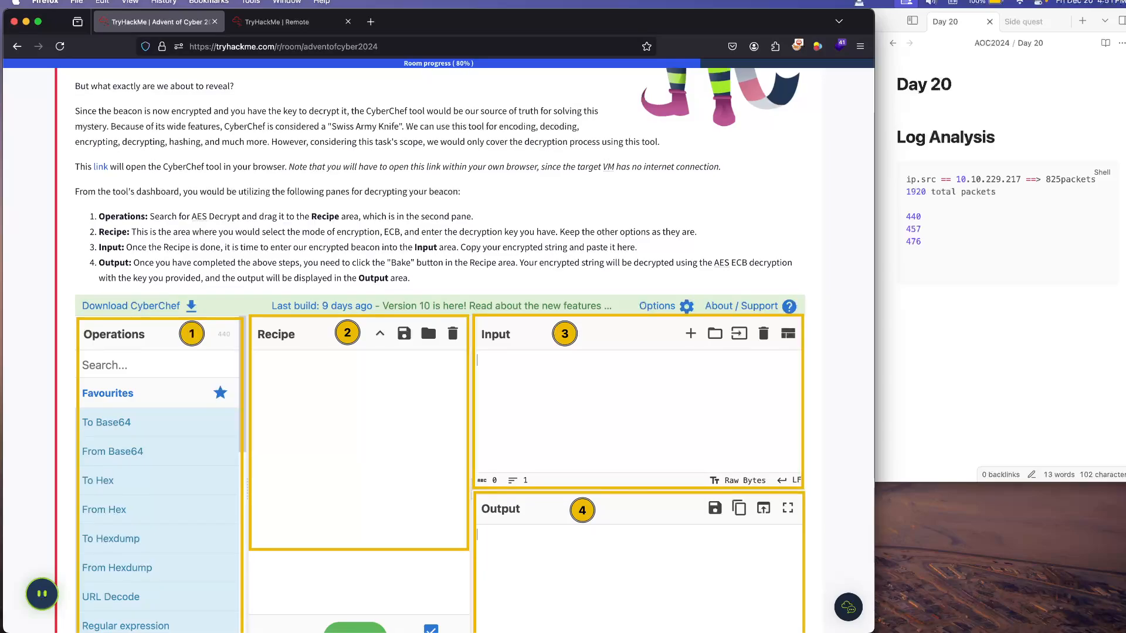
scroll(427, 321, down, 1)
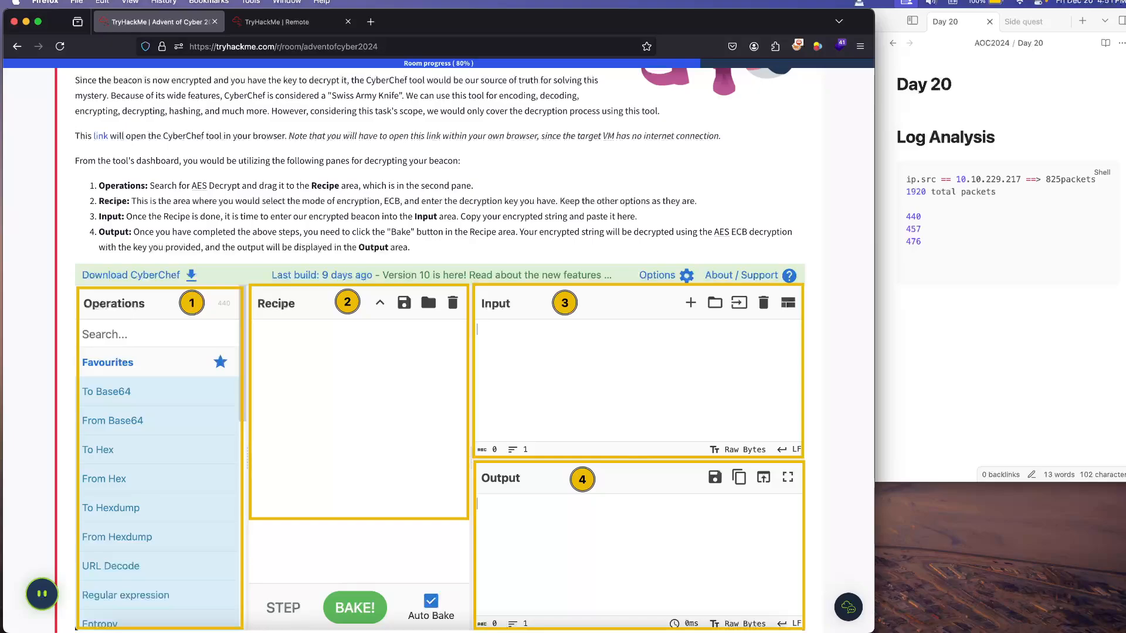
scroll(474, 349, down, 2)
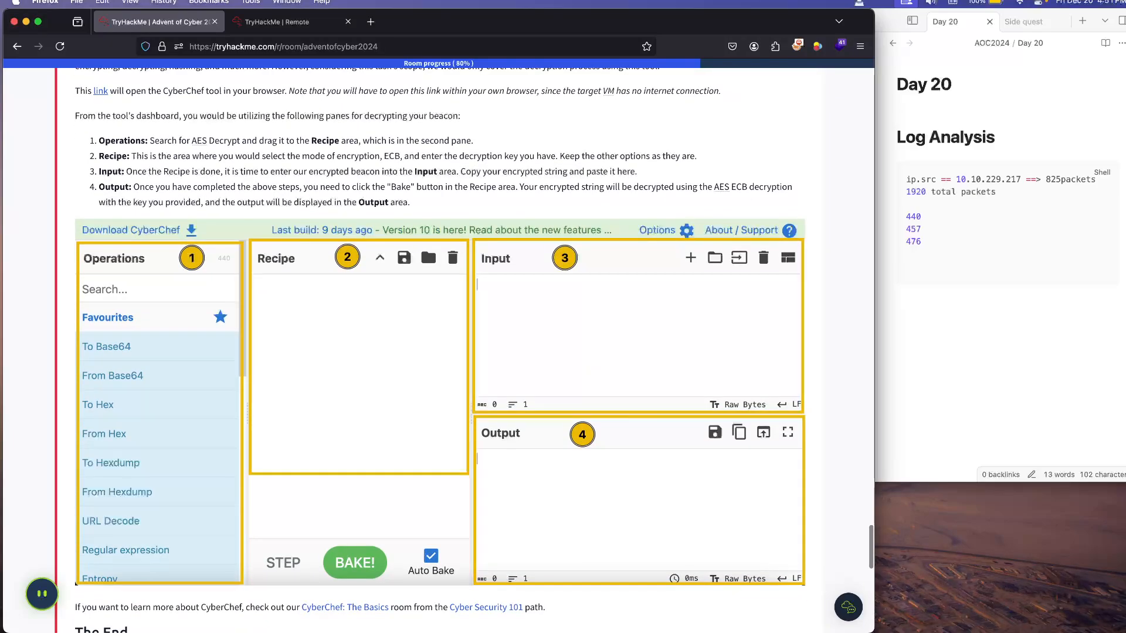
Step: Open the linked CyberChef tool in a new tab while keeping the room's pane instructions in view
right_click(101, 91)
click(108, 98)
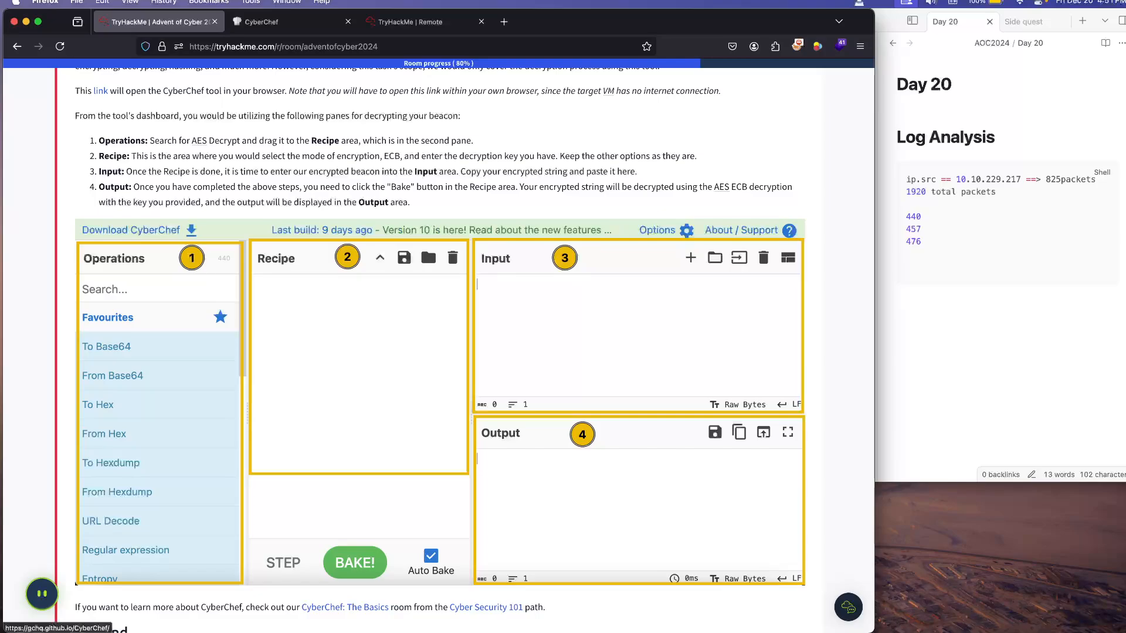
scroll(427, 244, down, 1)
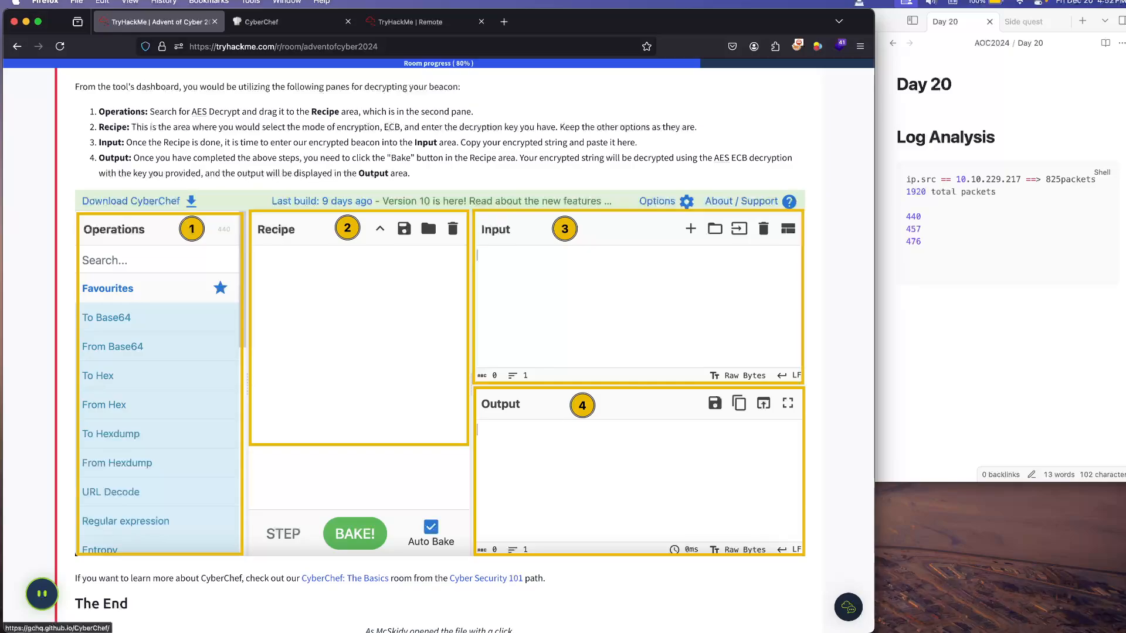
drag(350, 86, 324, 86)
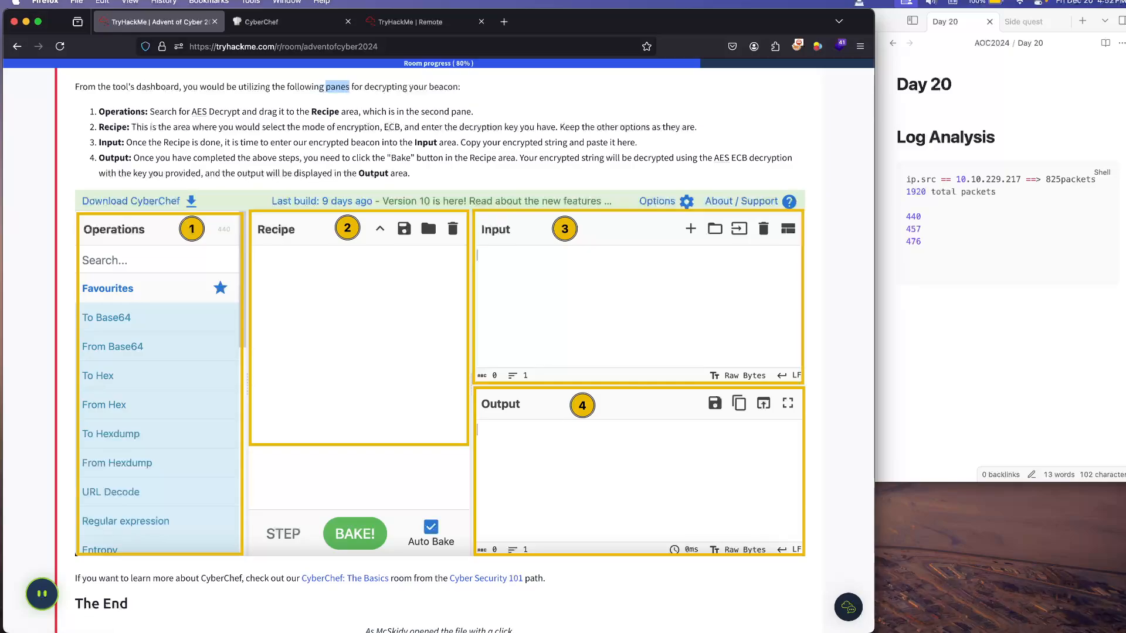
click(337, 87)
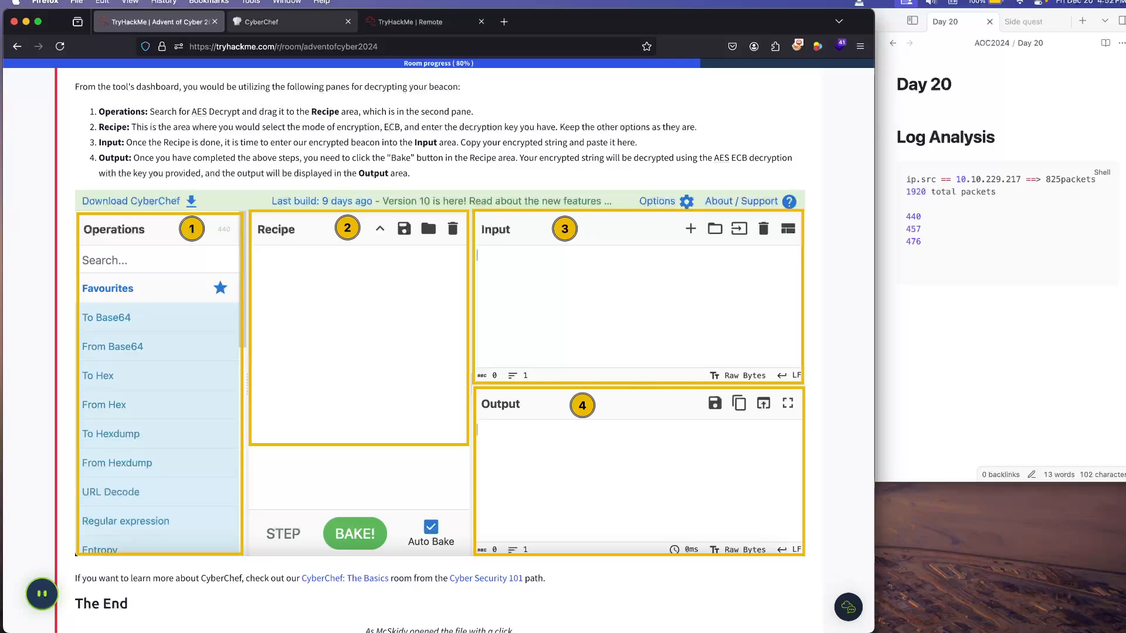
Step: Switch to CyberChef, search the operations for "aes", and add AES Decrypt to the recipe
click(281, 22)
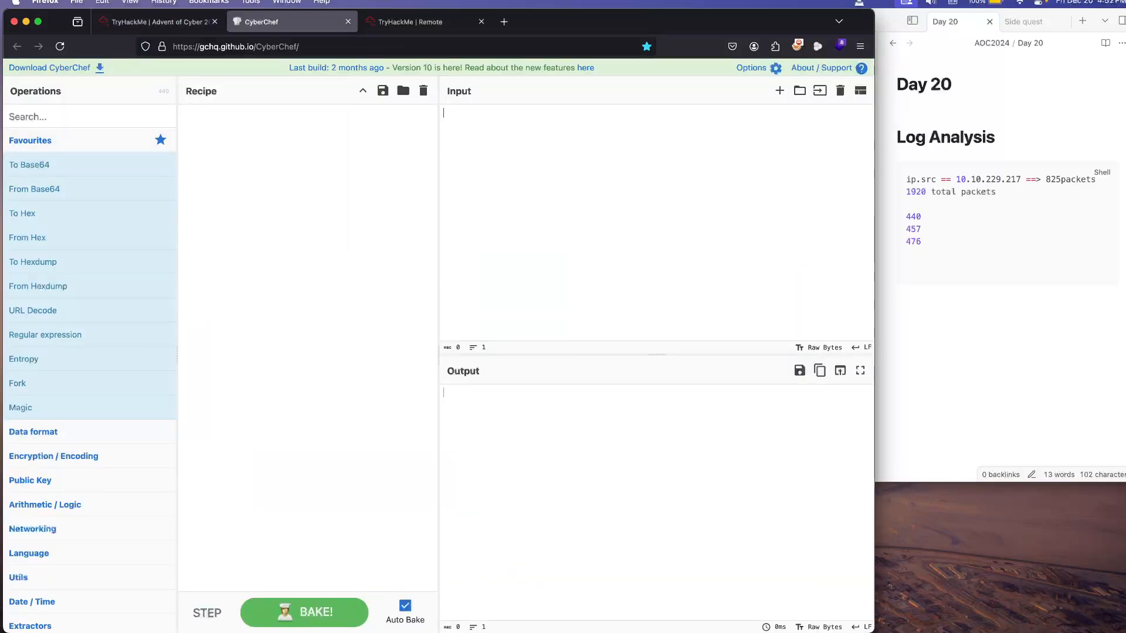
text(aes)
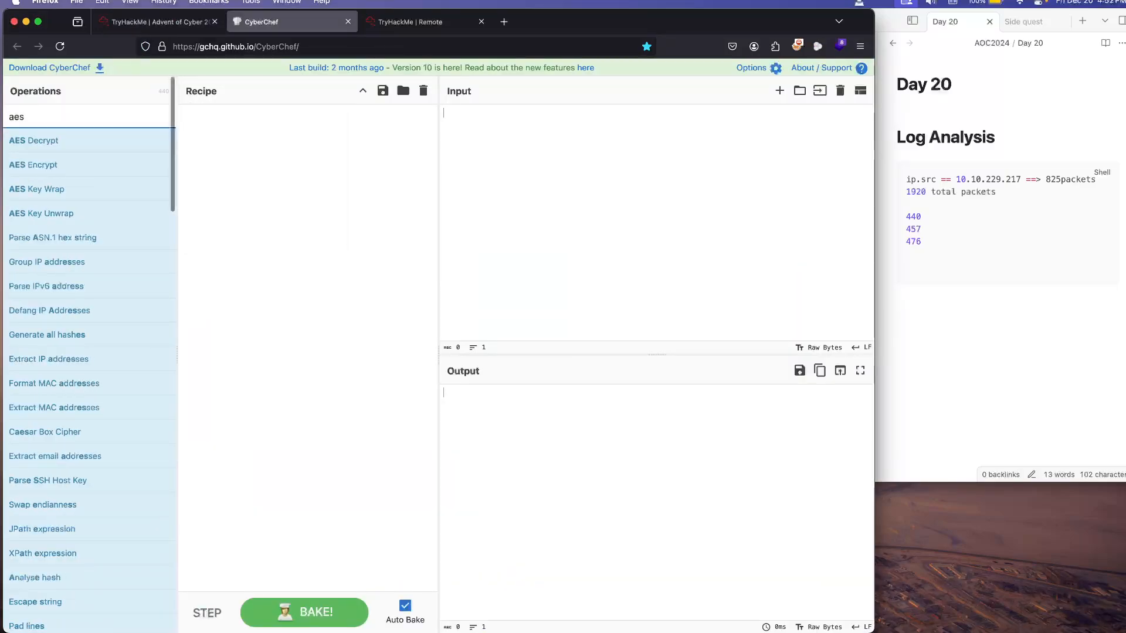
click(58, 140)
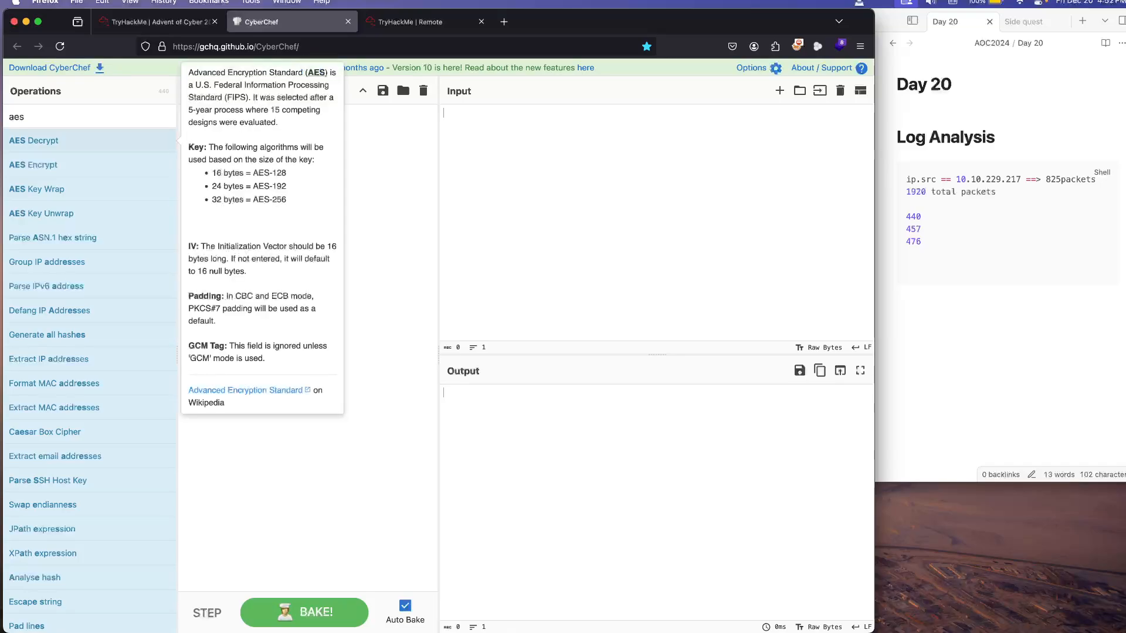
double_click(59, 141)
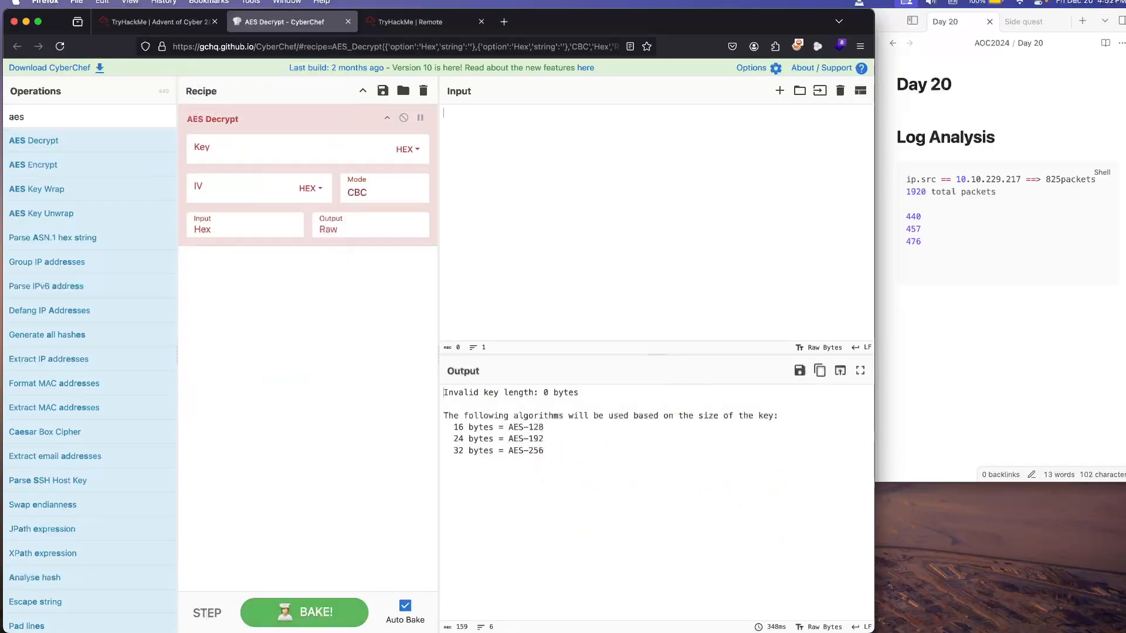
Step: Check the recipe instructions on the TryHackMe room page, and set the AES Decrypt mode to ECB in CyberChef
click(155, 22)
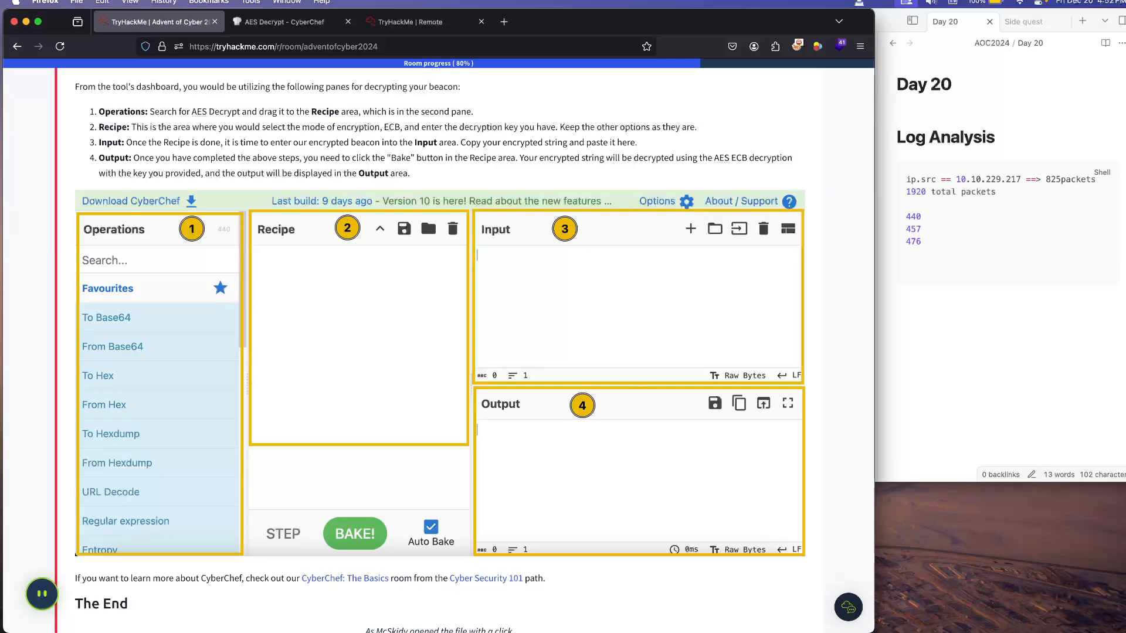
scroll(427, 185, down, 2)
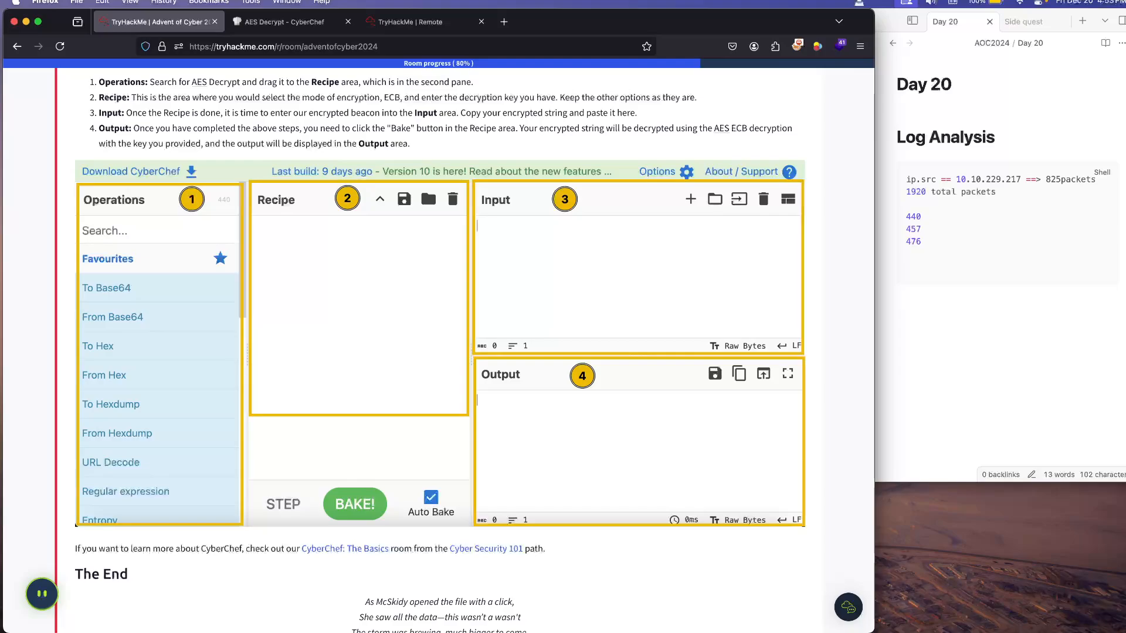
scroll(427, 186, up, 1)
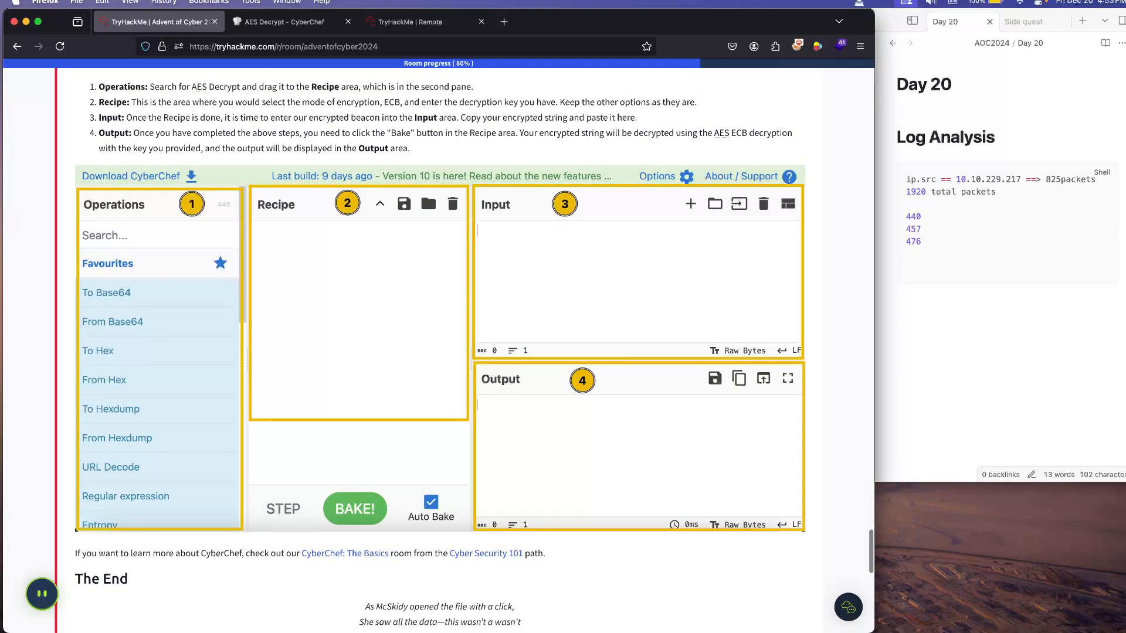
key(ctrl+Tab)
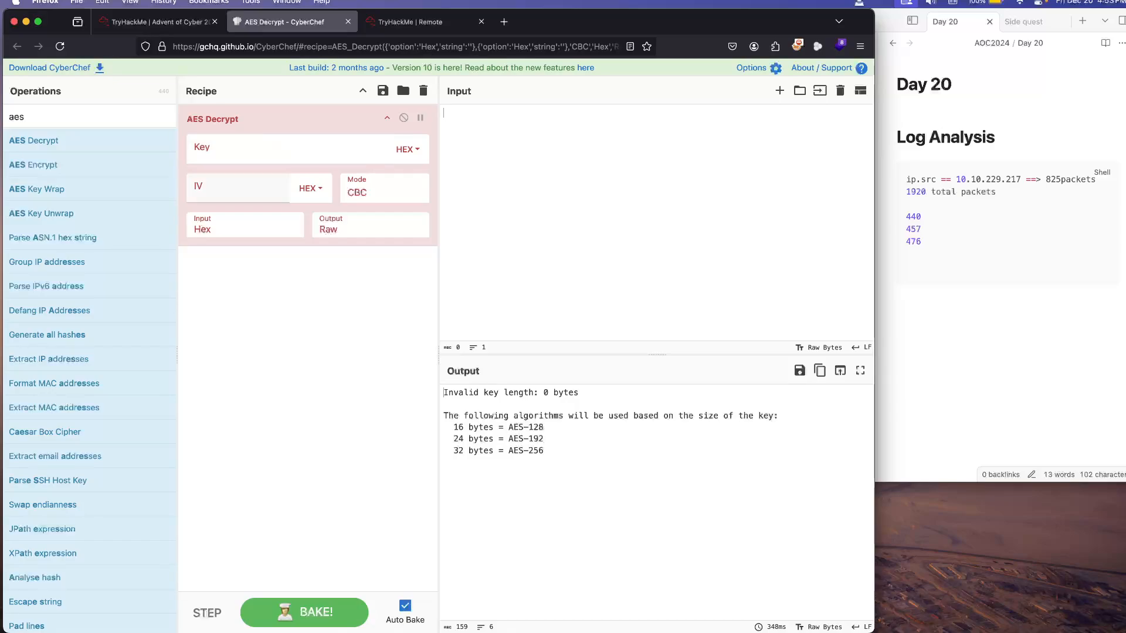
click(376, 191)
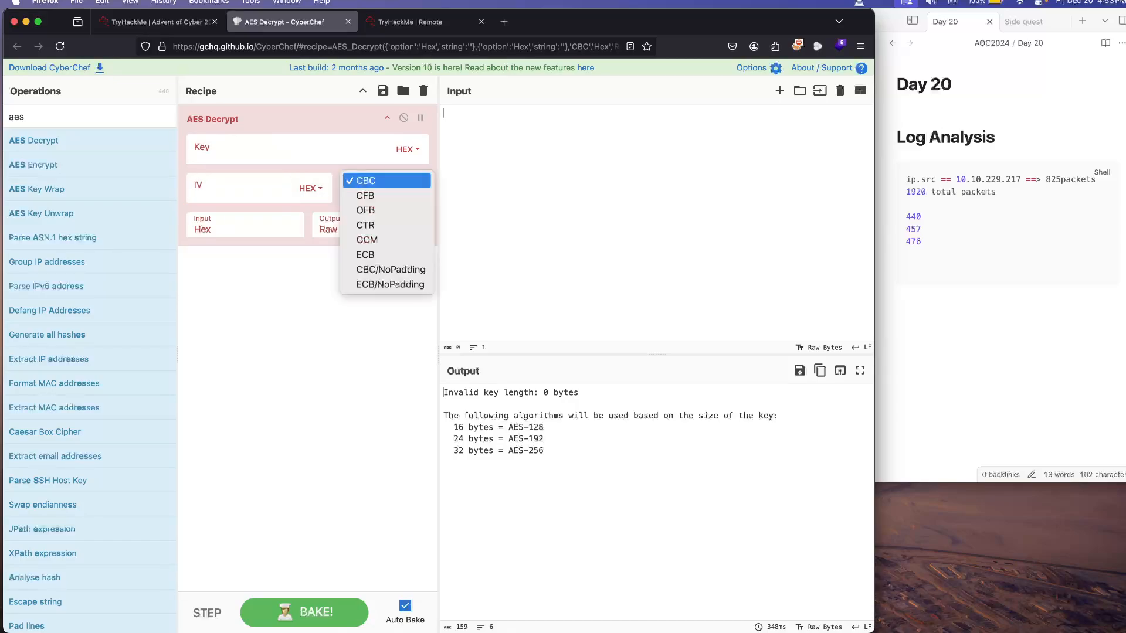
key(Down)
key(Down)
key(Down)
key(Return)
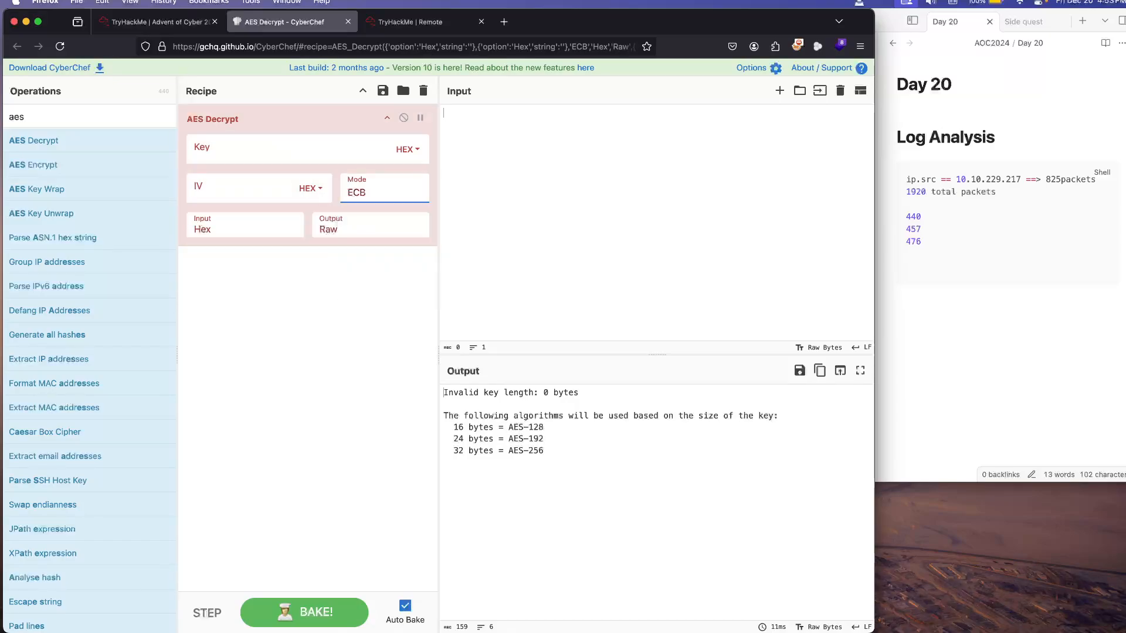
Step: Return to the remote machine, reopen the exfiltrate file from Downloads in Notepad, and select the line containing the decryption key
click(156, 22)
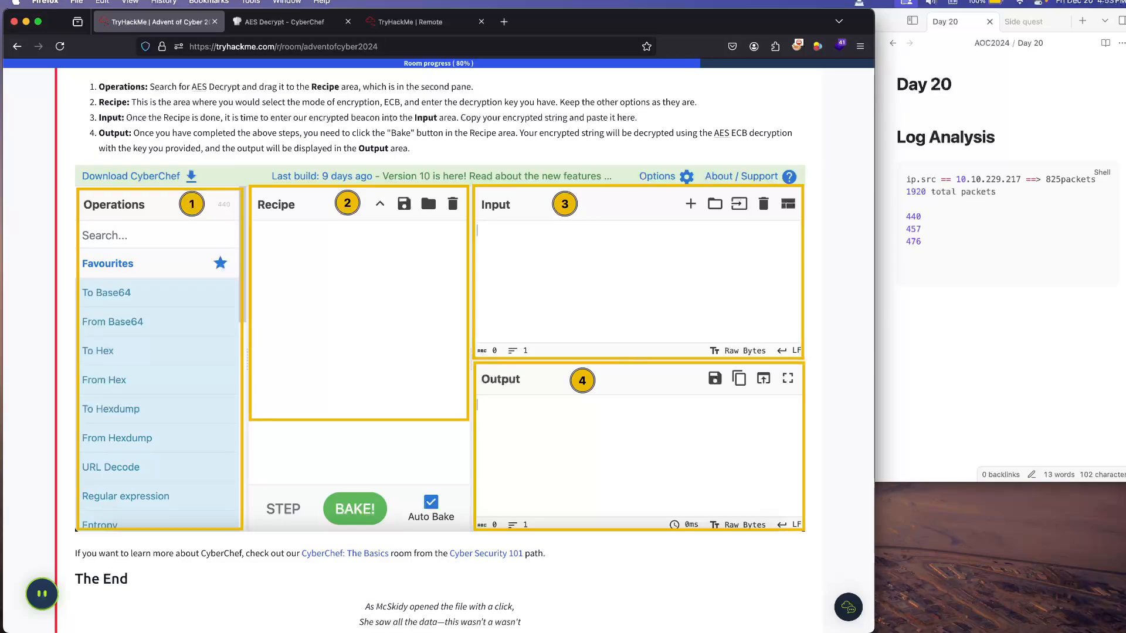
click(284, 21)
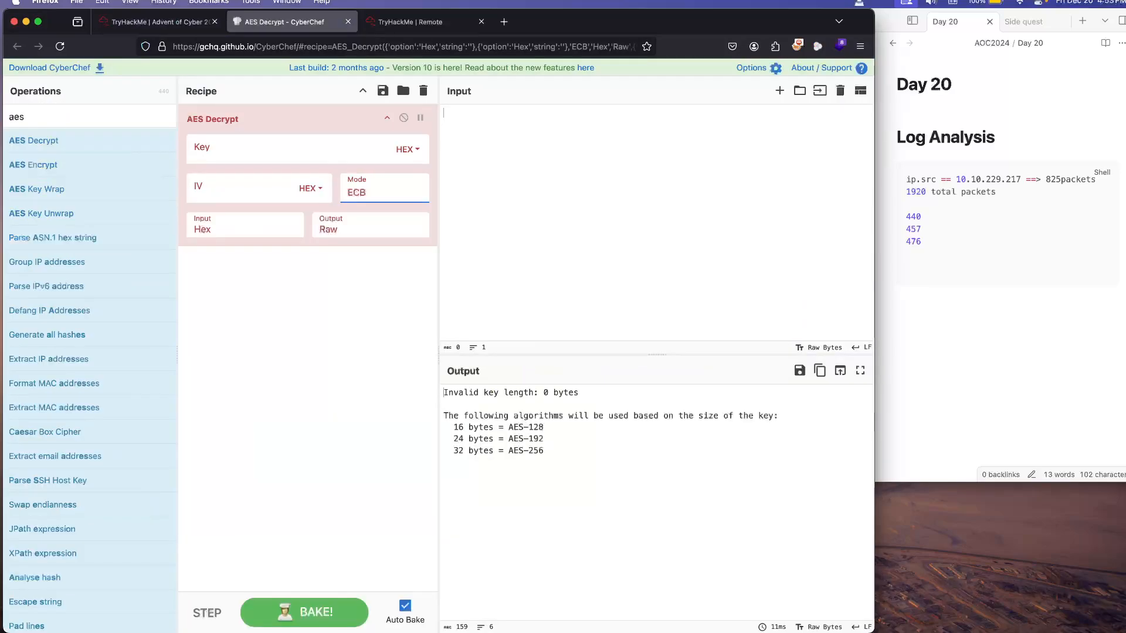
click(411, 22)
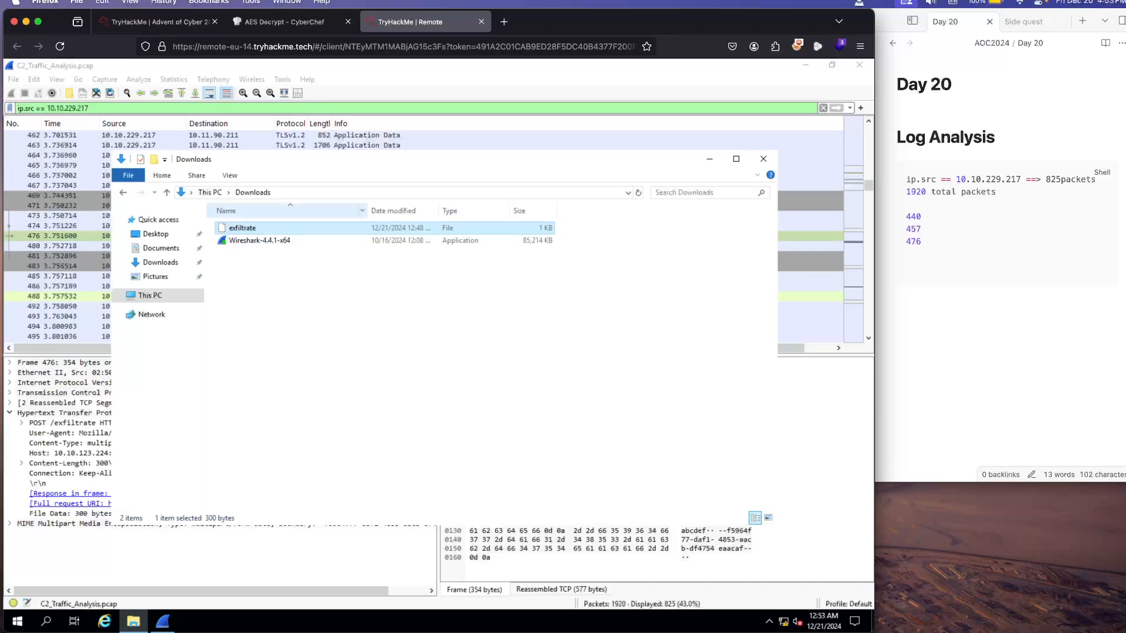
double_click(243, 228)
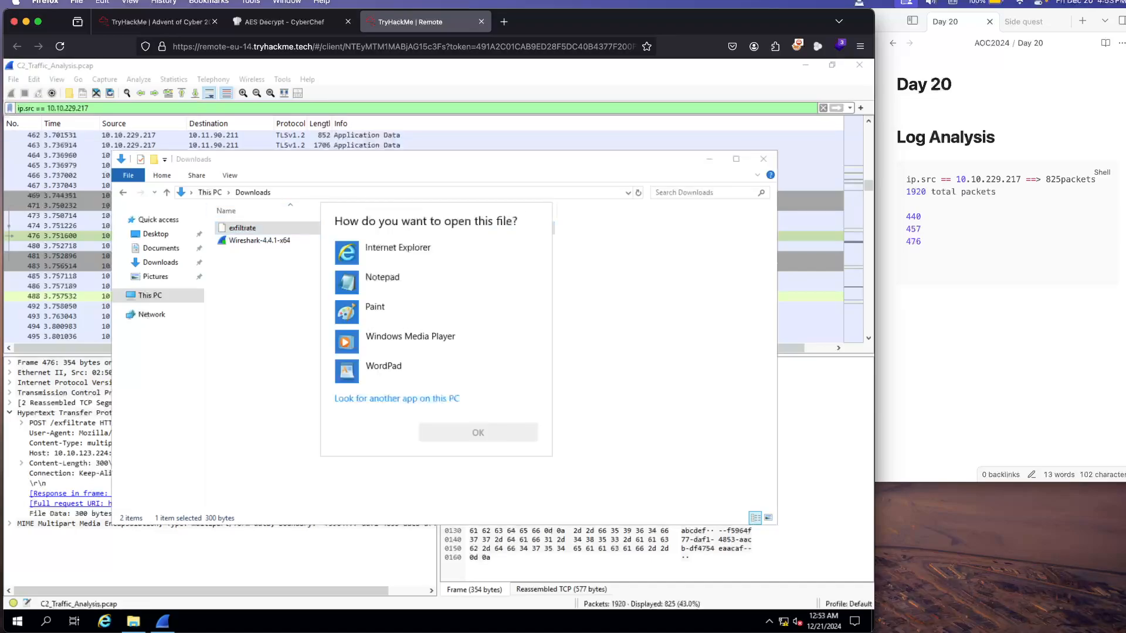
click(384, 283)
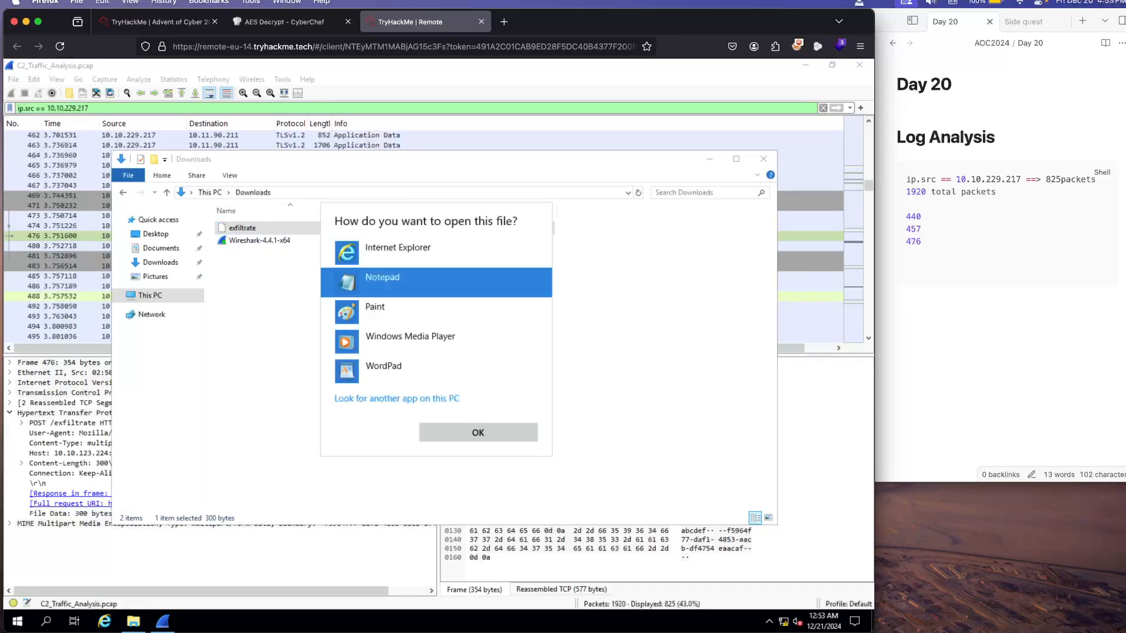
click(478, 433)
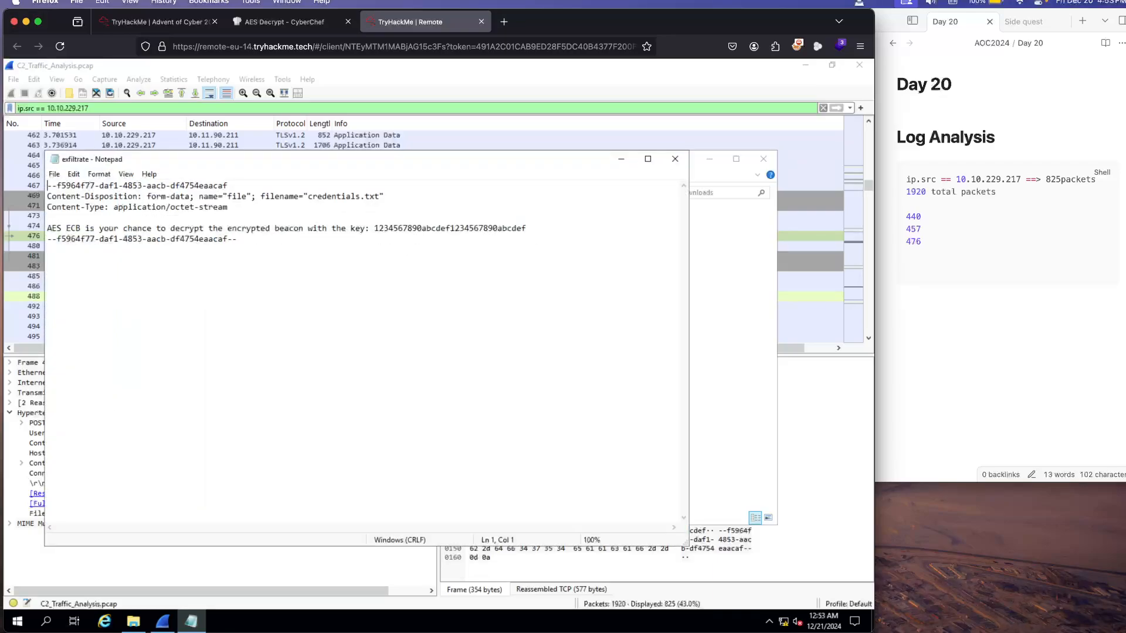
triple_click(445, 228)
Step: Return to the TryHackMe room page and view the questions about the payload's first message and the C2 server
click(158, 22)
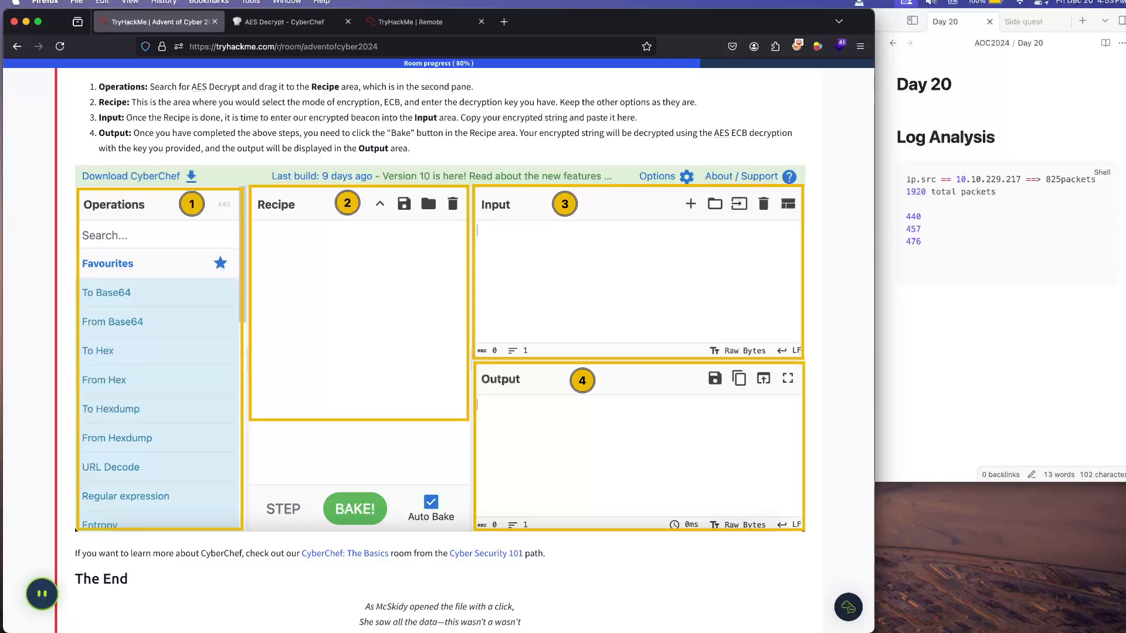
scroll(427, 190, down, 5)
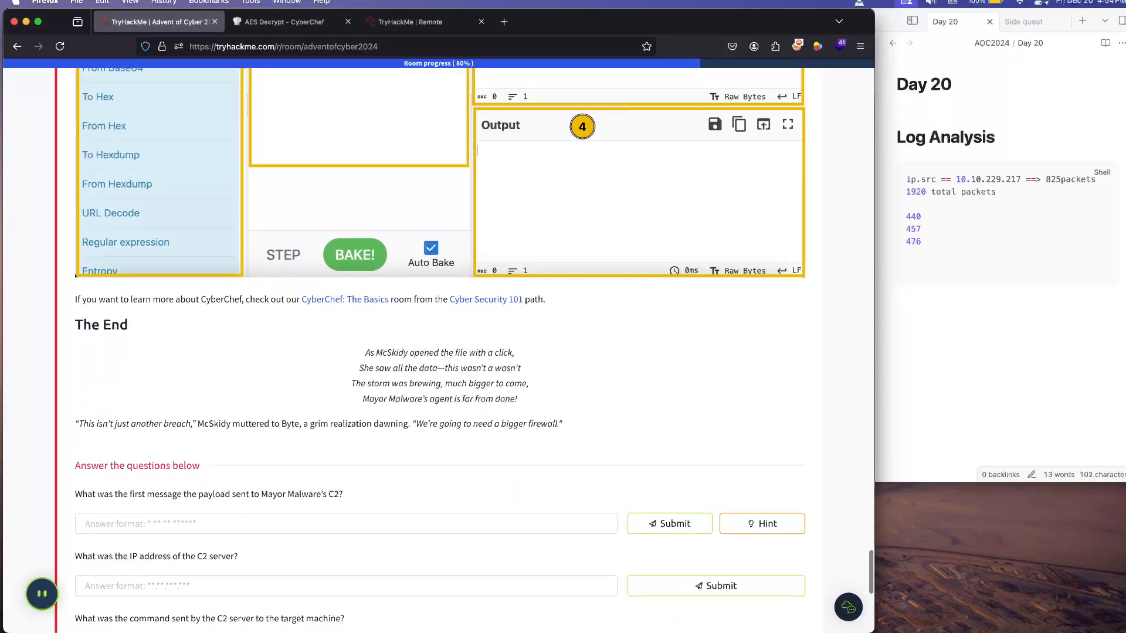
scroll(440, 350, down, 2)
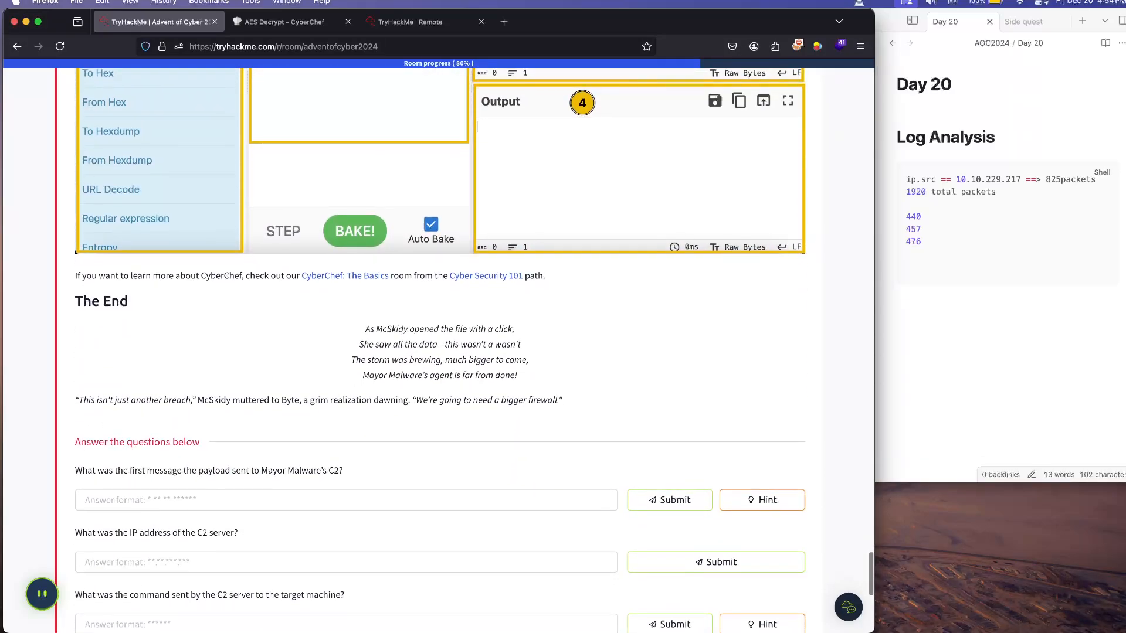
Step: Go through the Day 20 questions and mark the Wireshark: Traffic Analysis item, which needs no answer, as complete
scroll(440, 350, down, 1)
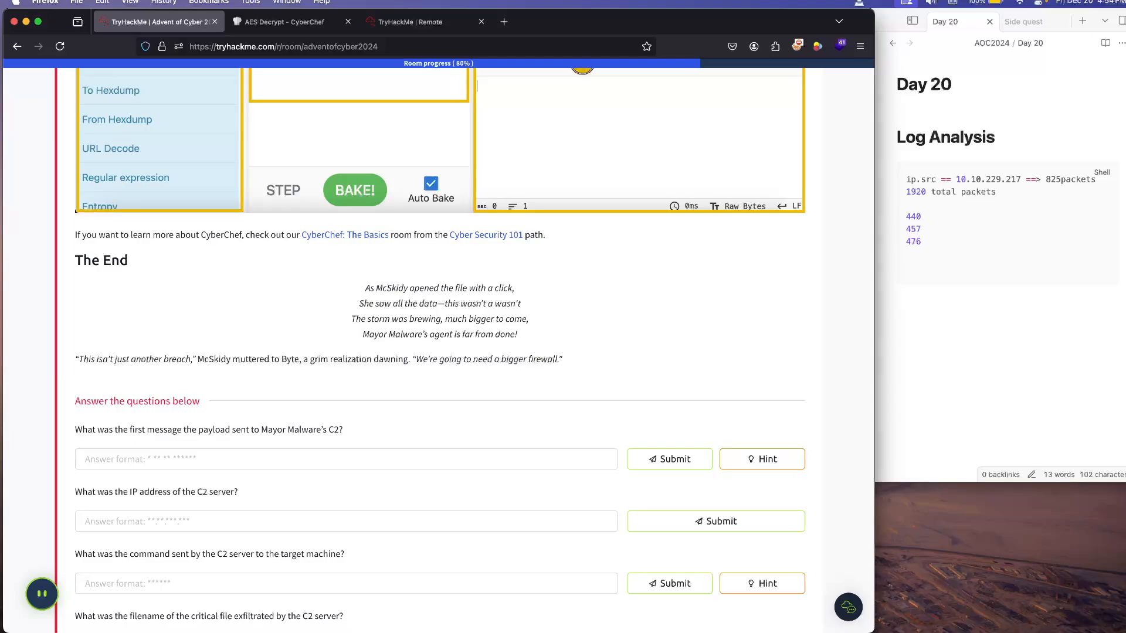
scroll(439, 346, down, 5)
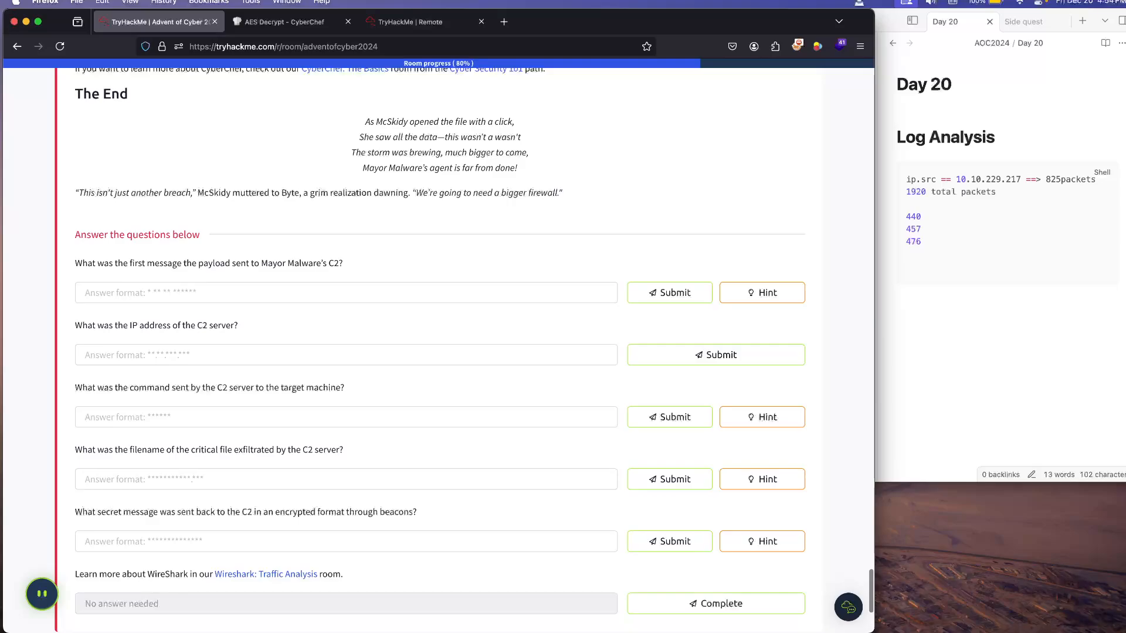
click(346, 293)
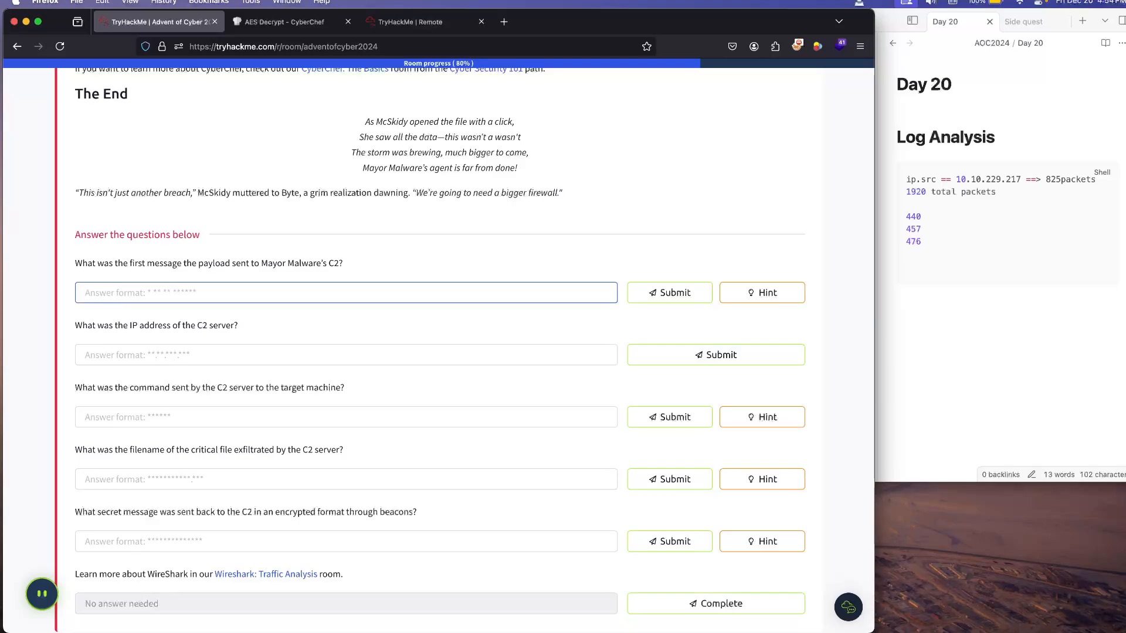
click(346, 355)
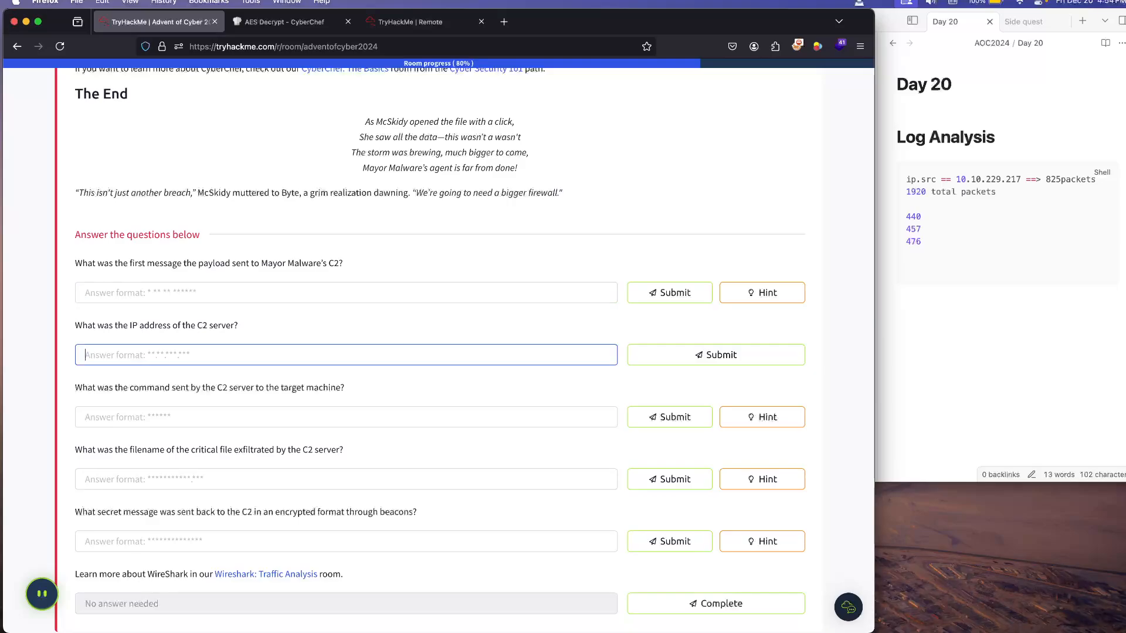
scroll(440, 346, down, 5)
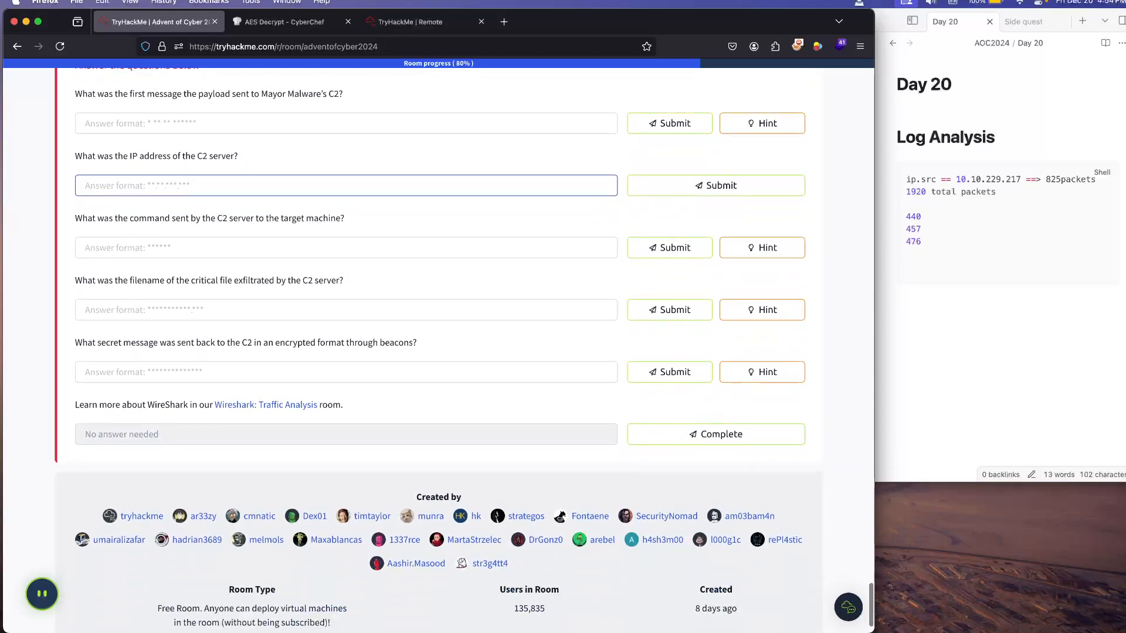
click(716, 437)
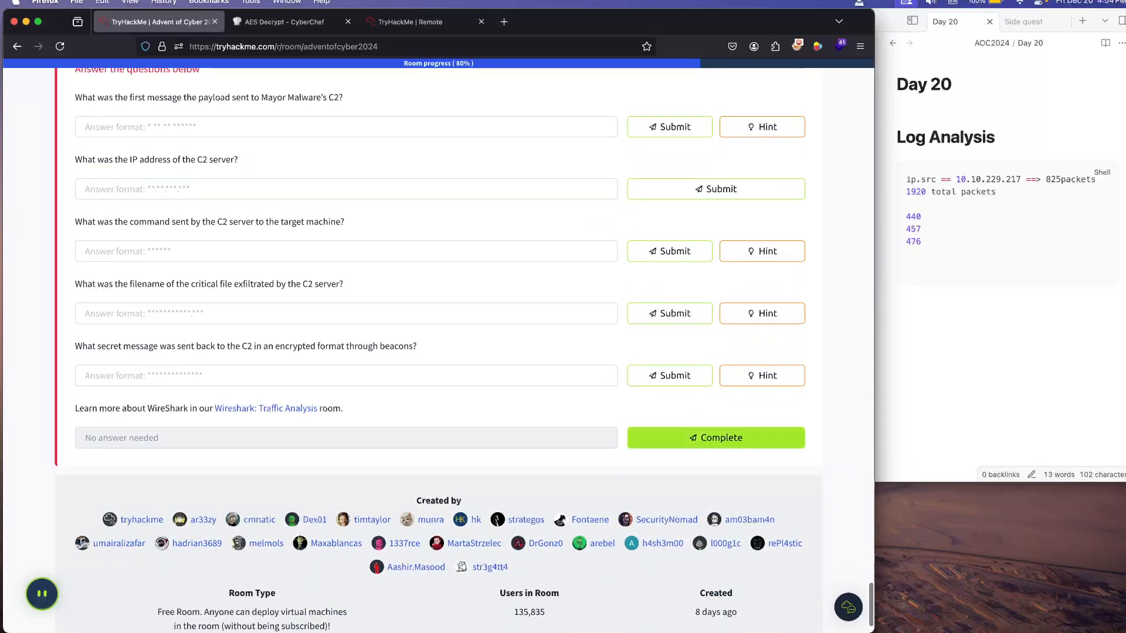
Step: Review the room's walkthrough sections on the interesting packets and the source IP filter, and return to the questions
scroll(438, 350, up, 4)
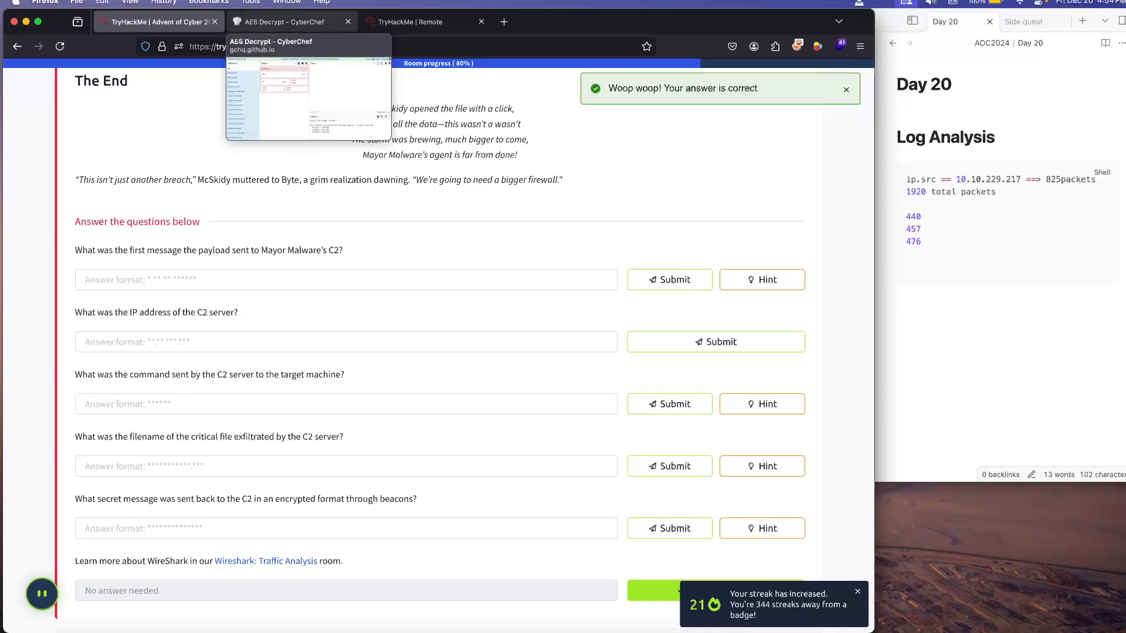
scroll(439, 352, up, 20)
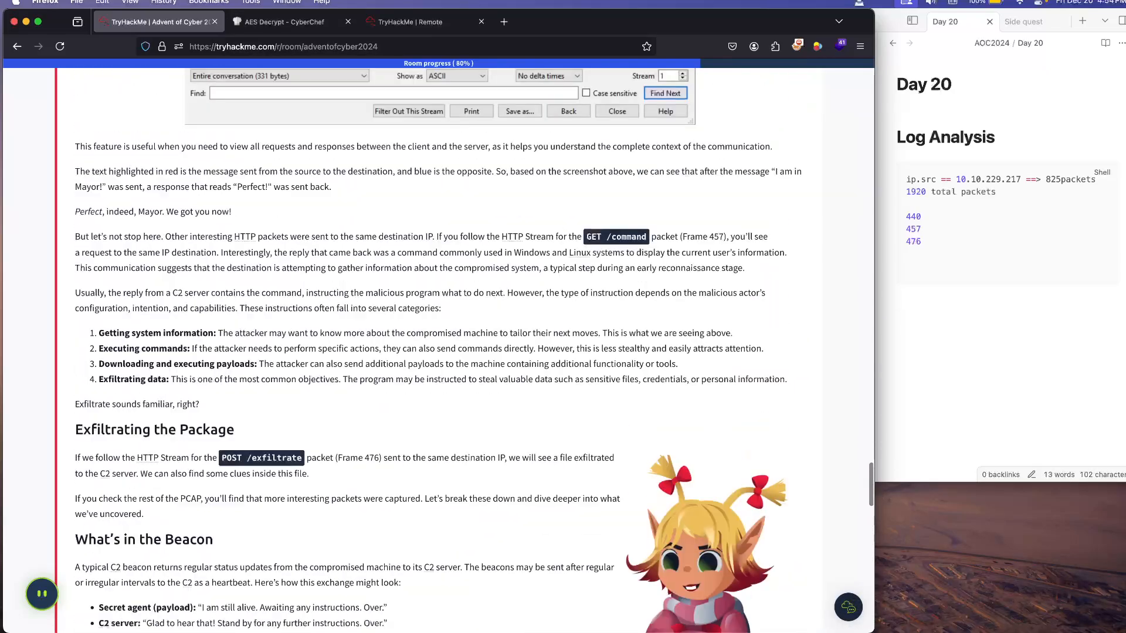
scroll(440, 352, up, 15)
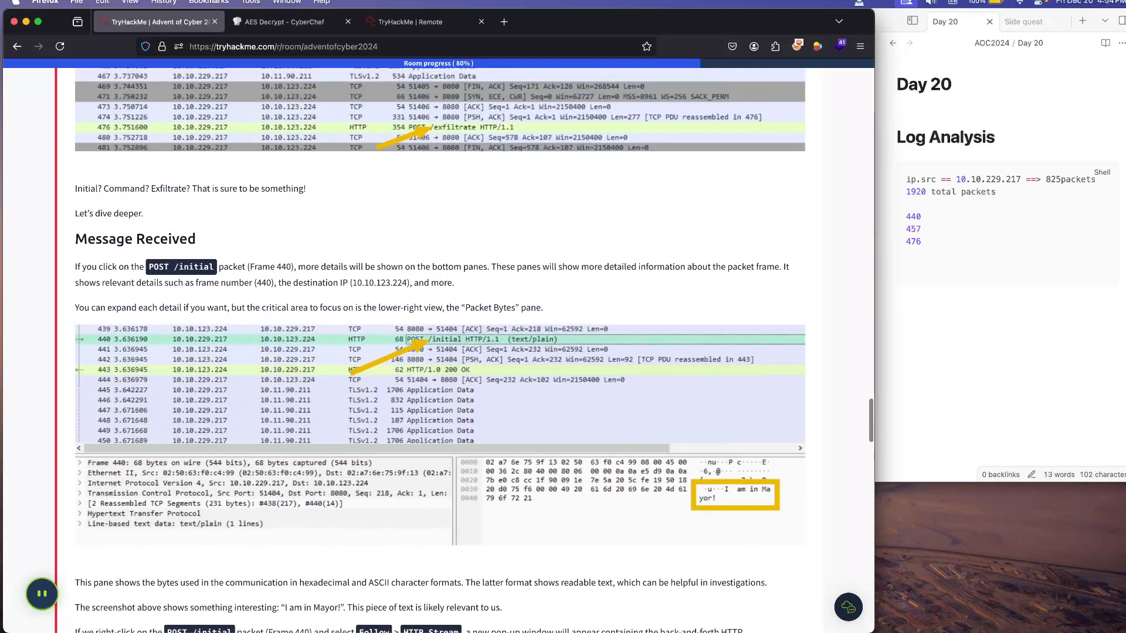
scroll(440, 351, up, 10)
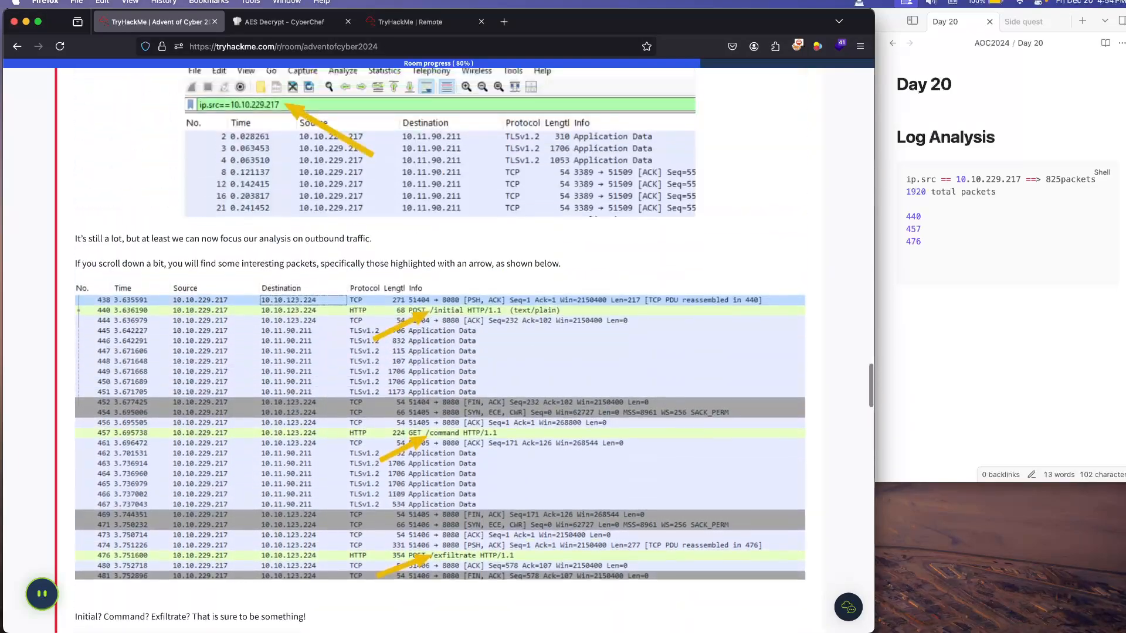
scroll(440, 352, up, 5)
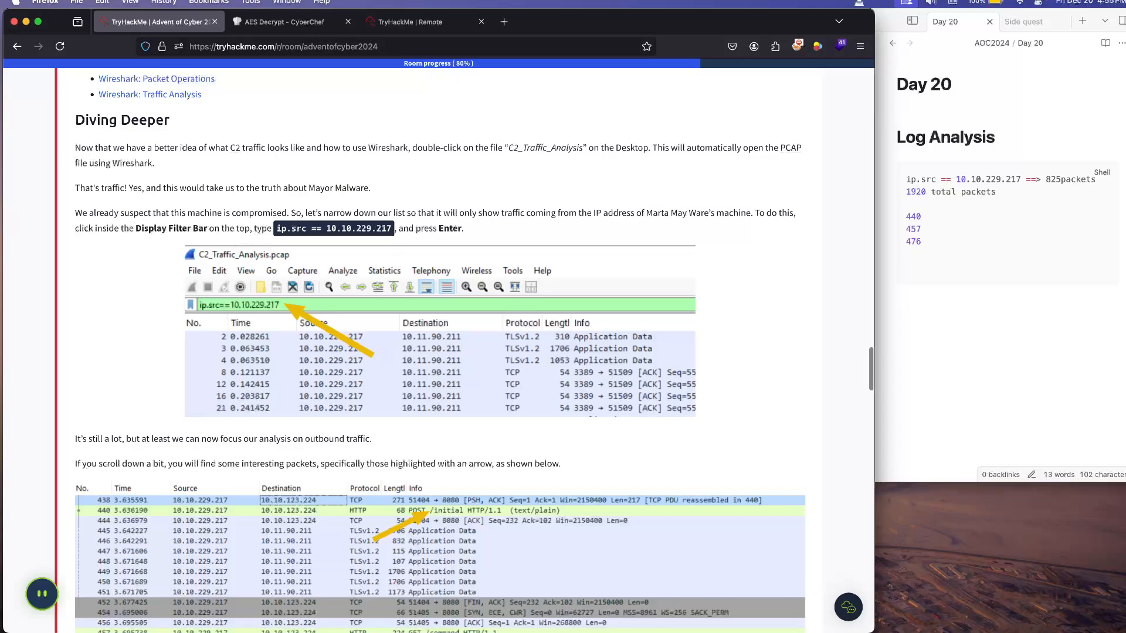
scroll(440, 352, down, 20)
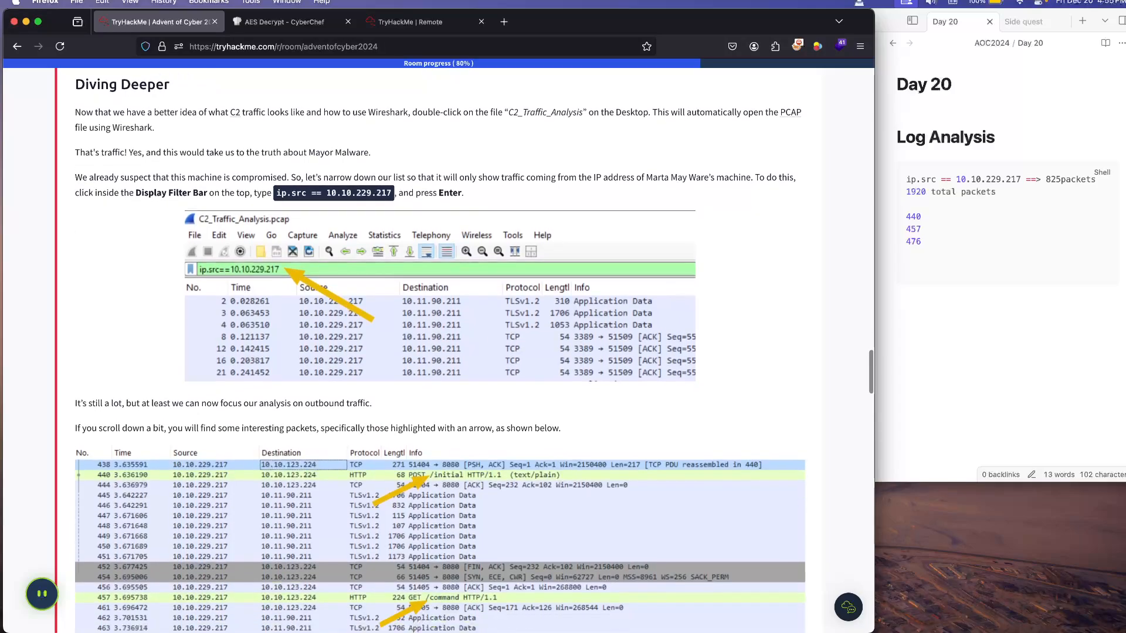
scroll(439, 352, down, 2)
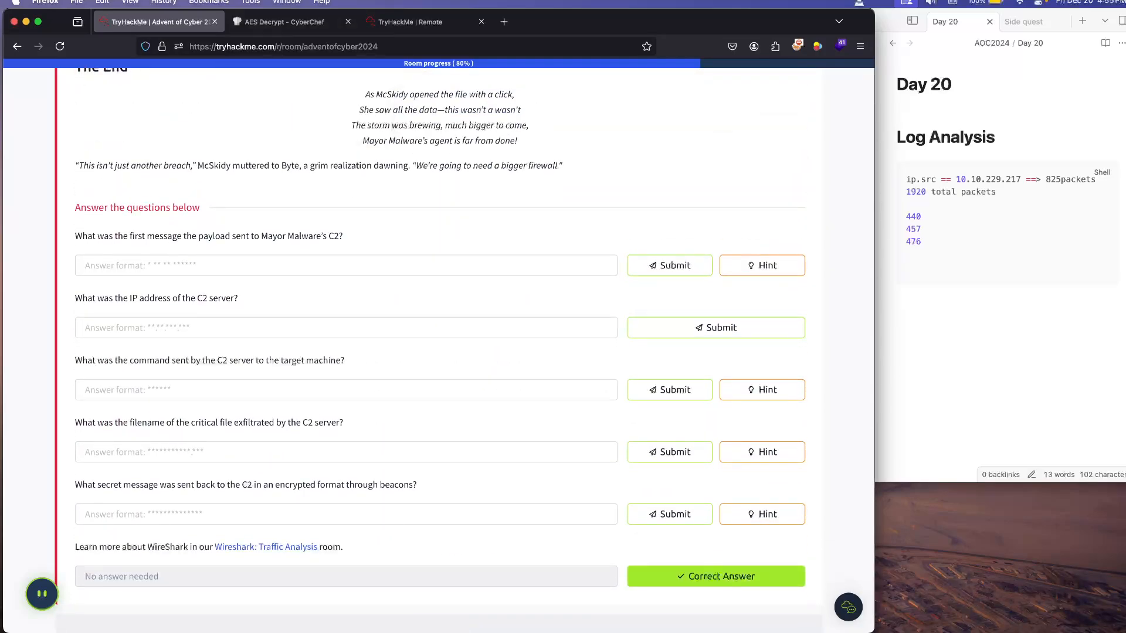
Step: Switch to the remote machine, close the exfiltrate file in Notepad, and minimize the Downloads window to reveal the Wireshark capture
click(410, 22)
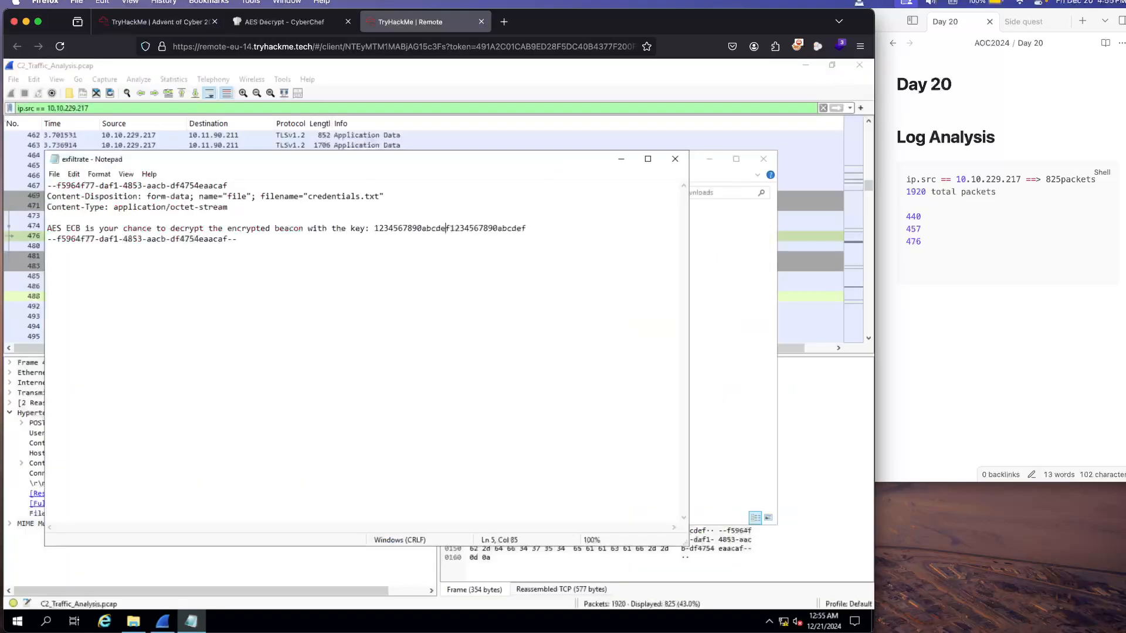
click(675, 158)
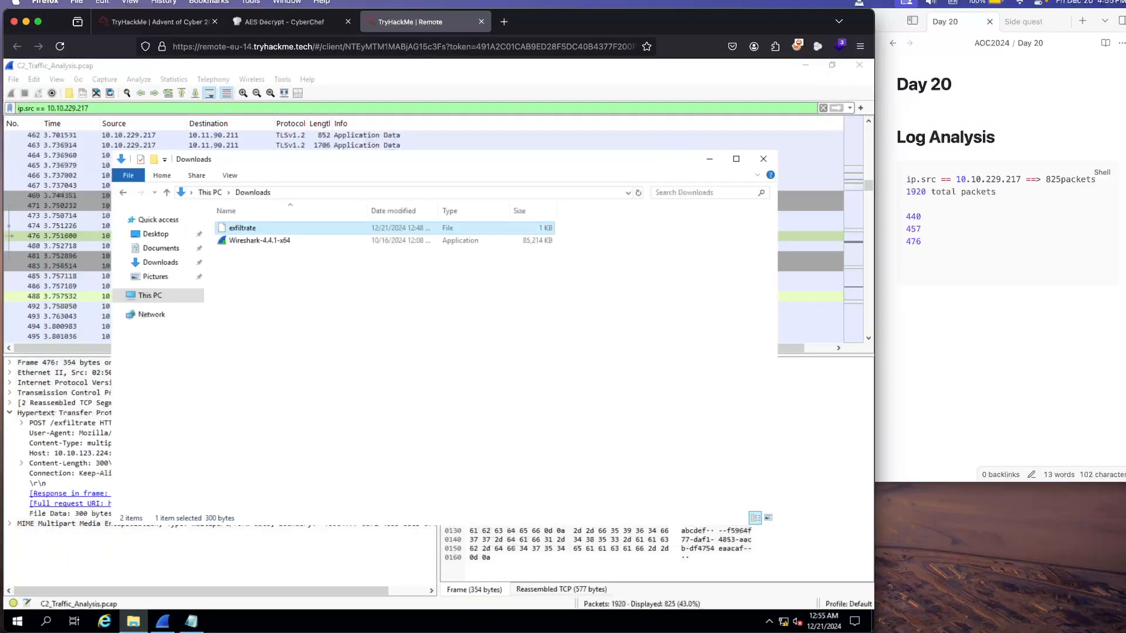
click(710, 159)
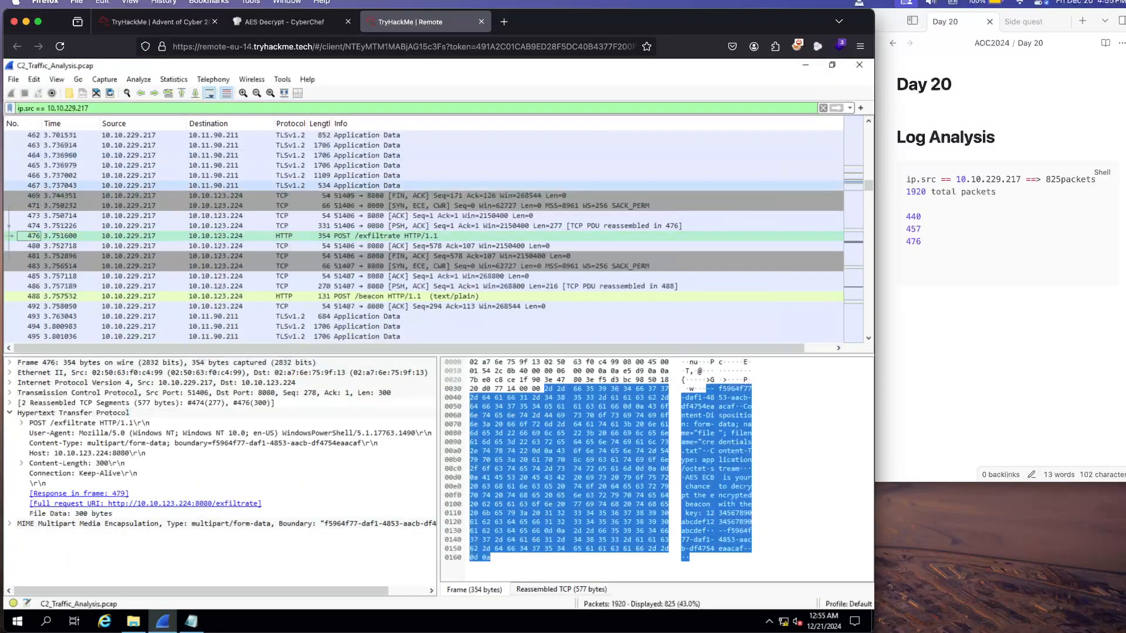
Step: Find the POST /initial packet (frame 440) in the filtered capture and open its details in a separate window
scroll(434, 234, up, 20)
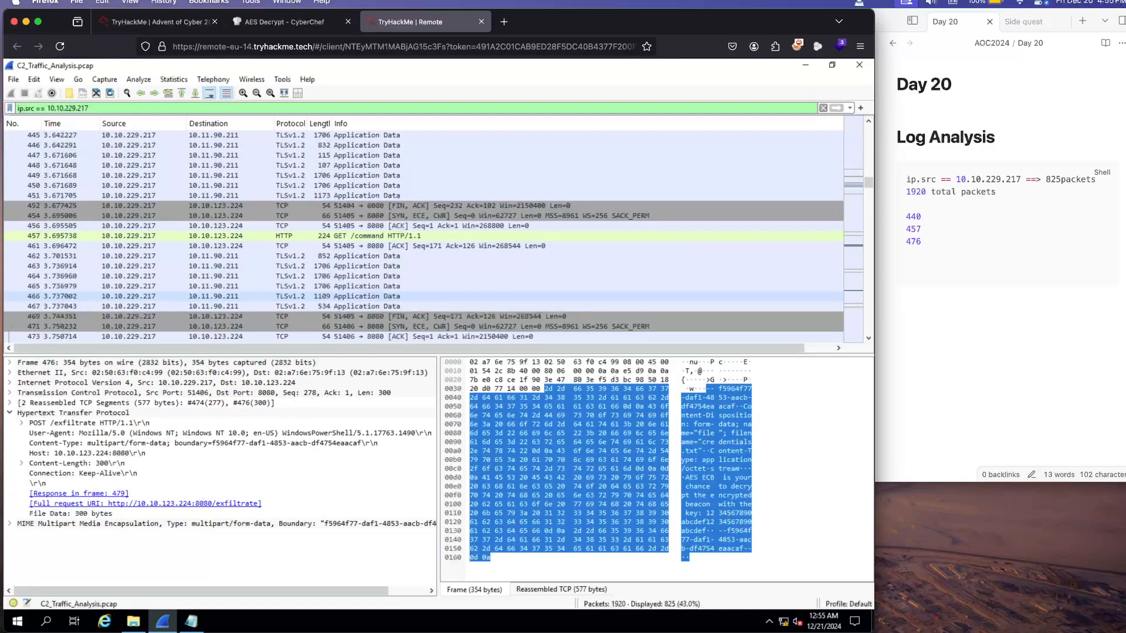
scroll(434, 235, up, 1)
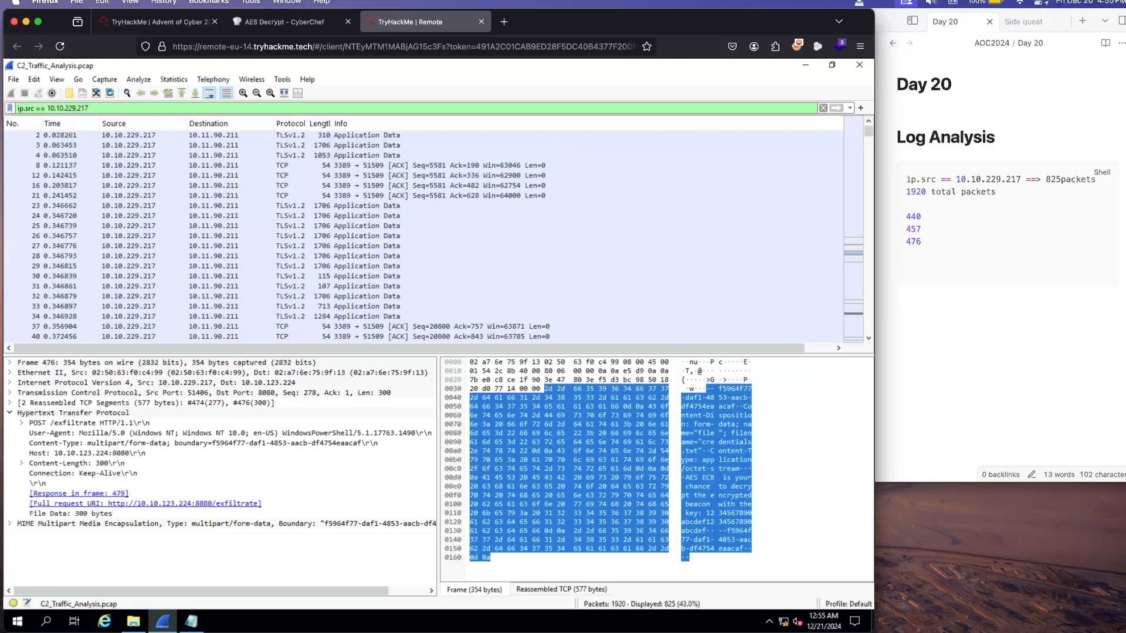
scroll(434, 234, down, 5)
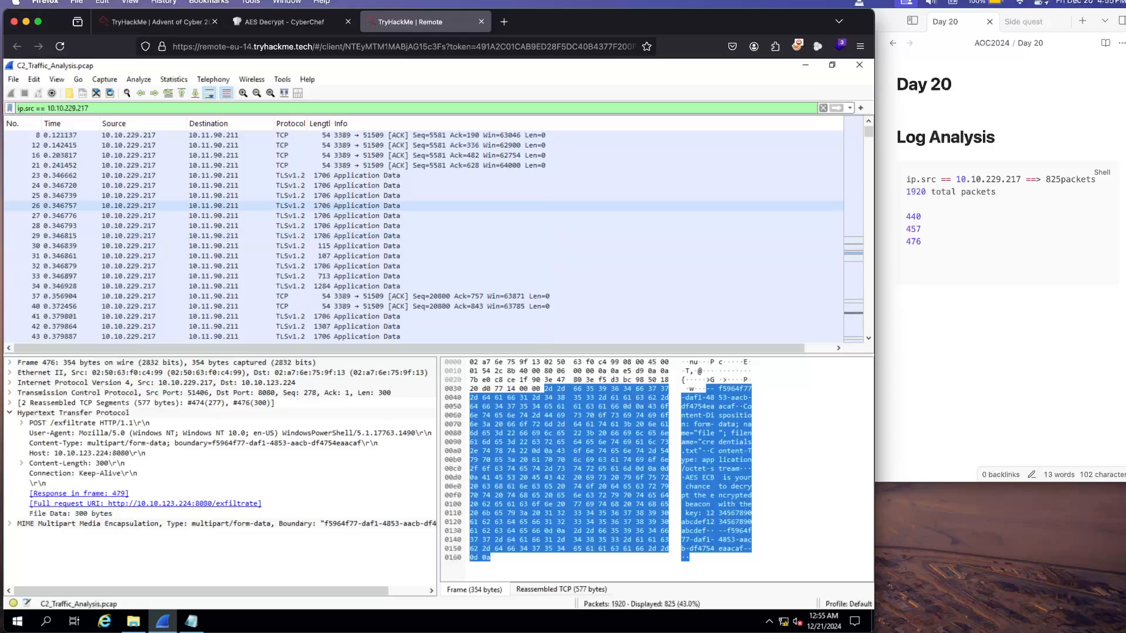
scroll(434, 234, down, 15)
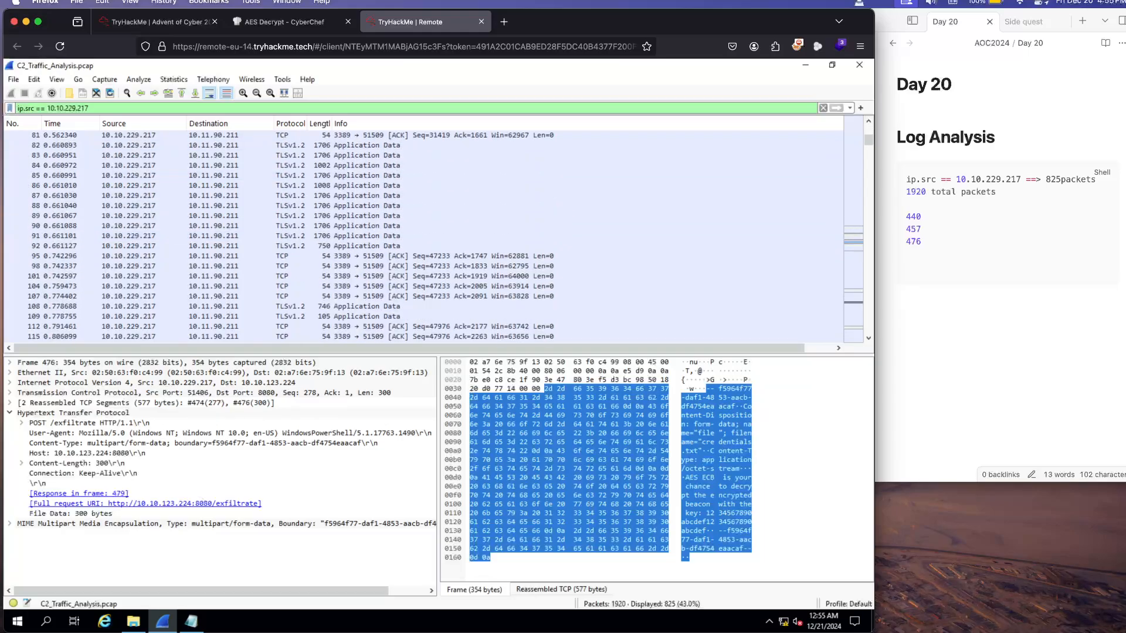
scroll(433, 235, down, 15)
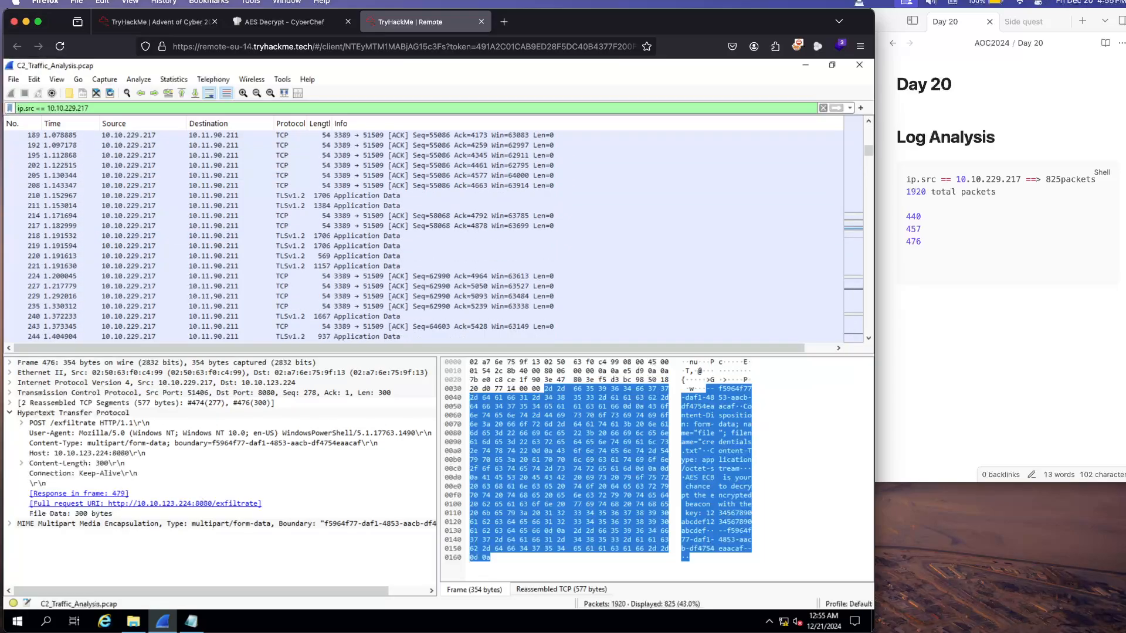
scroll(434, 235, down, 15)
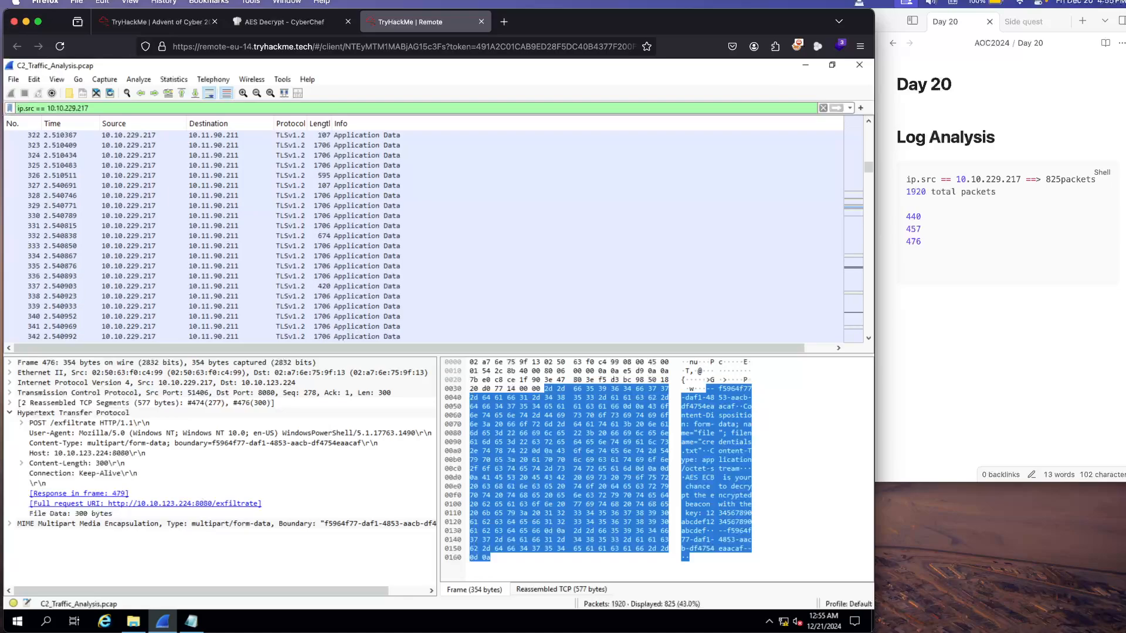
scroll(434, 234, down, 9)
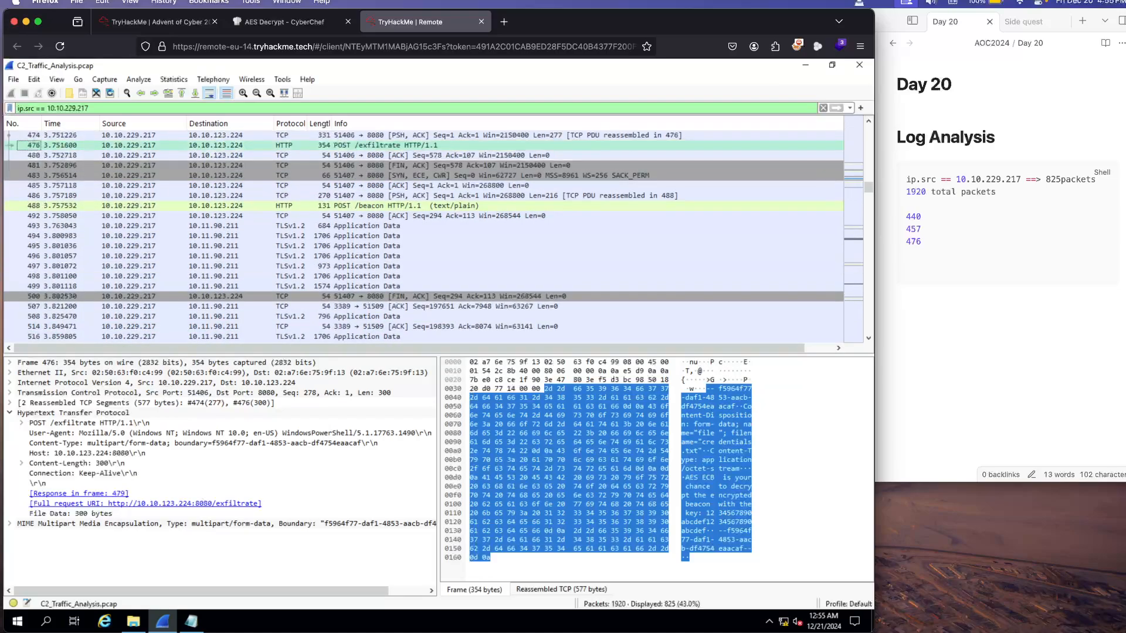
scroll(424, 234, up, 2)
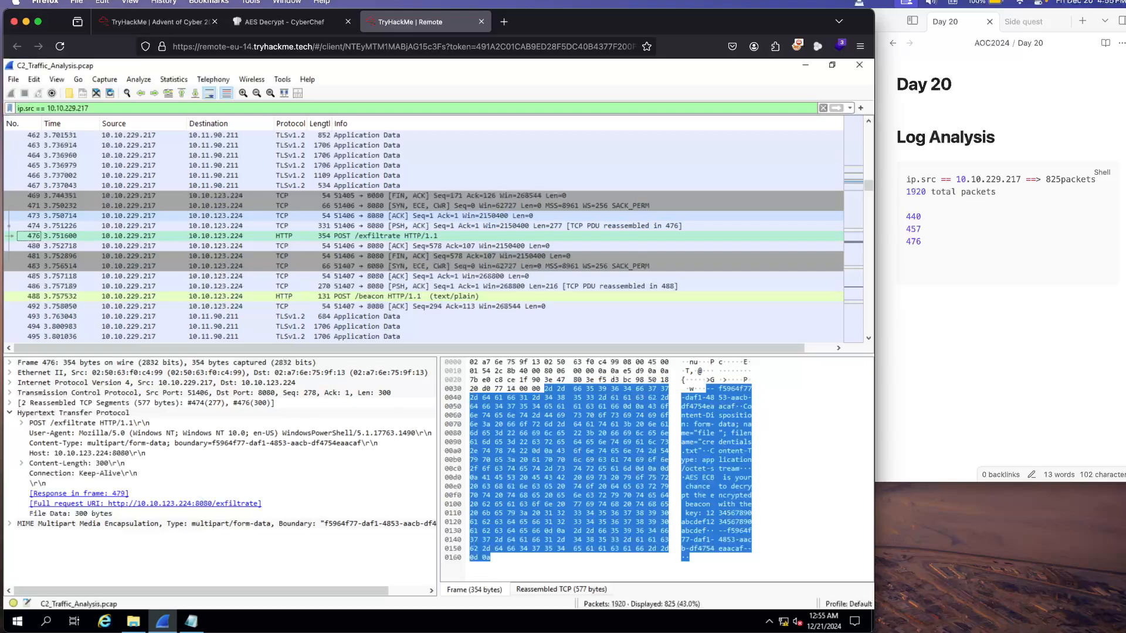
scroll(433, 234, up, 5)
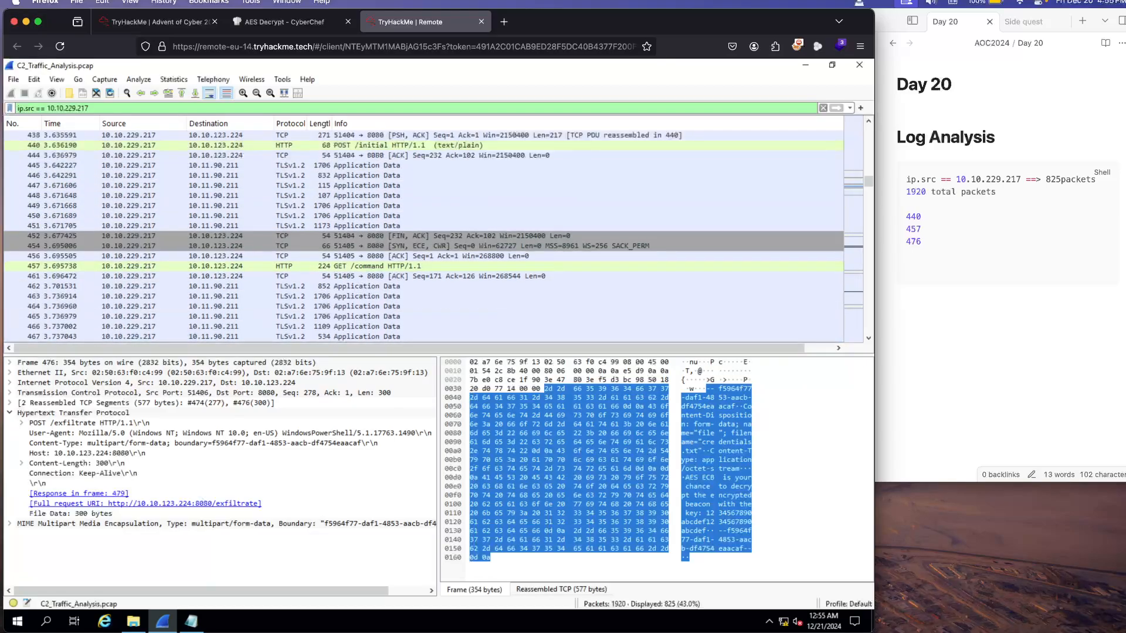
scroll(434, 234, up, 1)
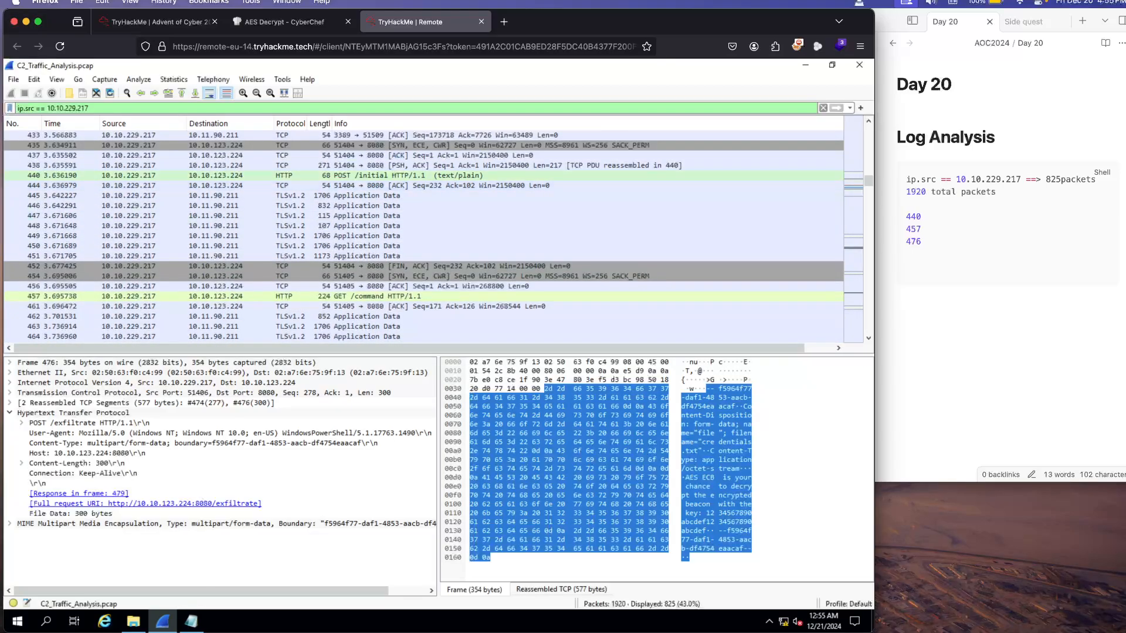
double_click(409, 175)
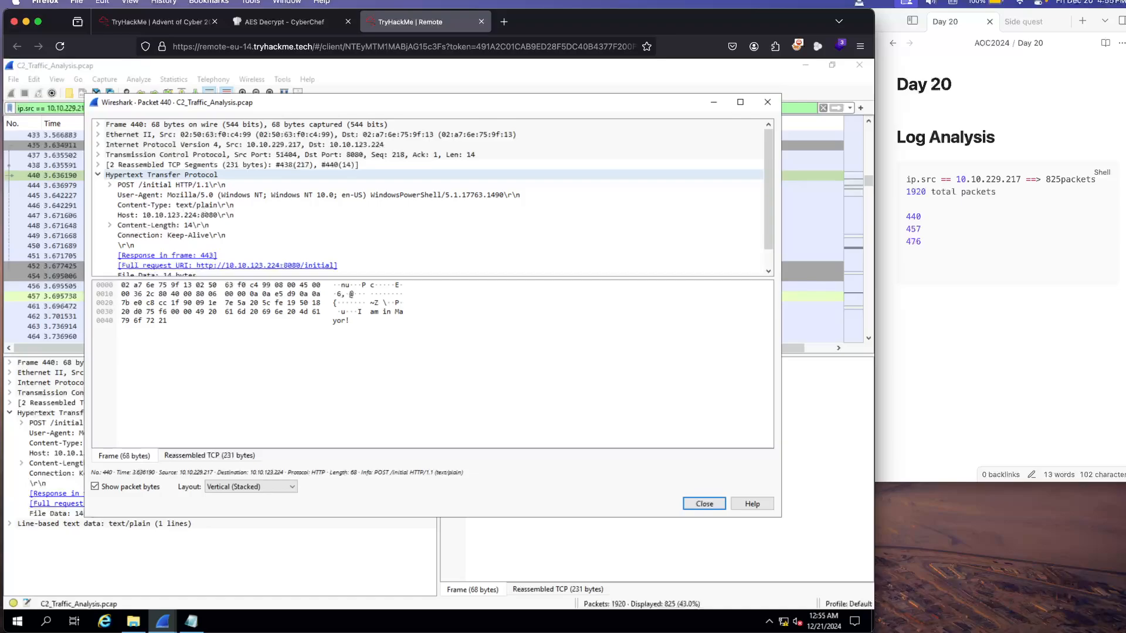
Step: Expand the packet's line-based text data and copy the value of the message line "I am in Mayor!"
scroll(410, 205, down, 1)
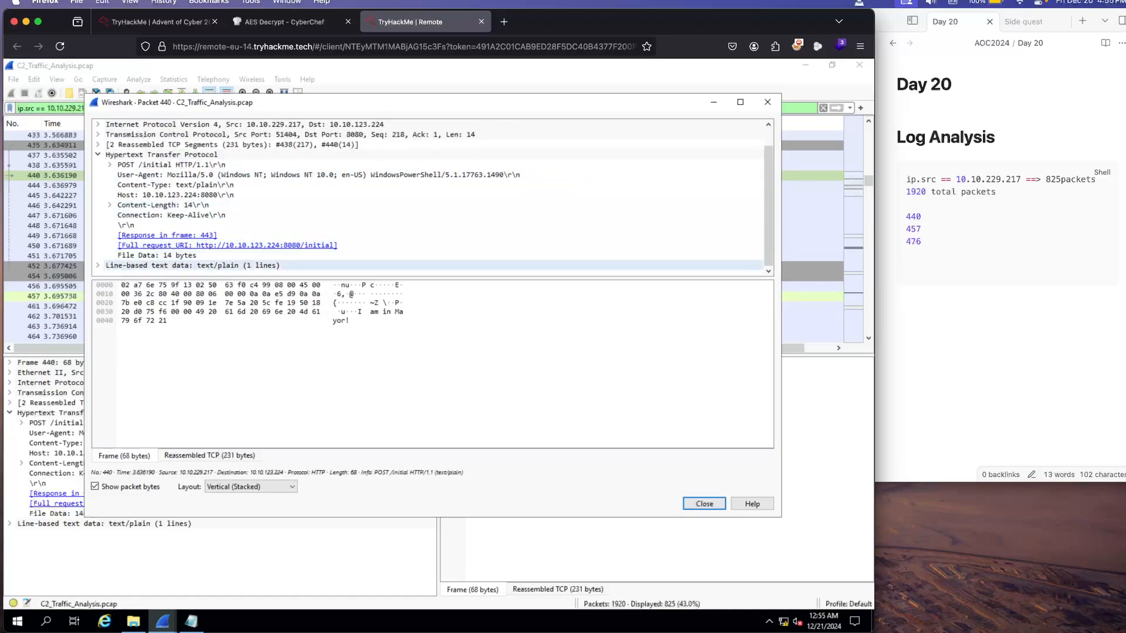
click(98, 266)
scroll(176, 235, down, 1)
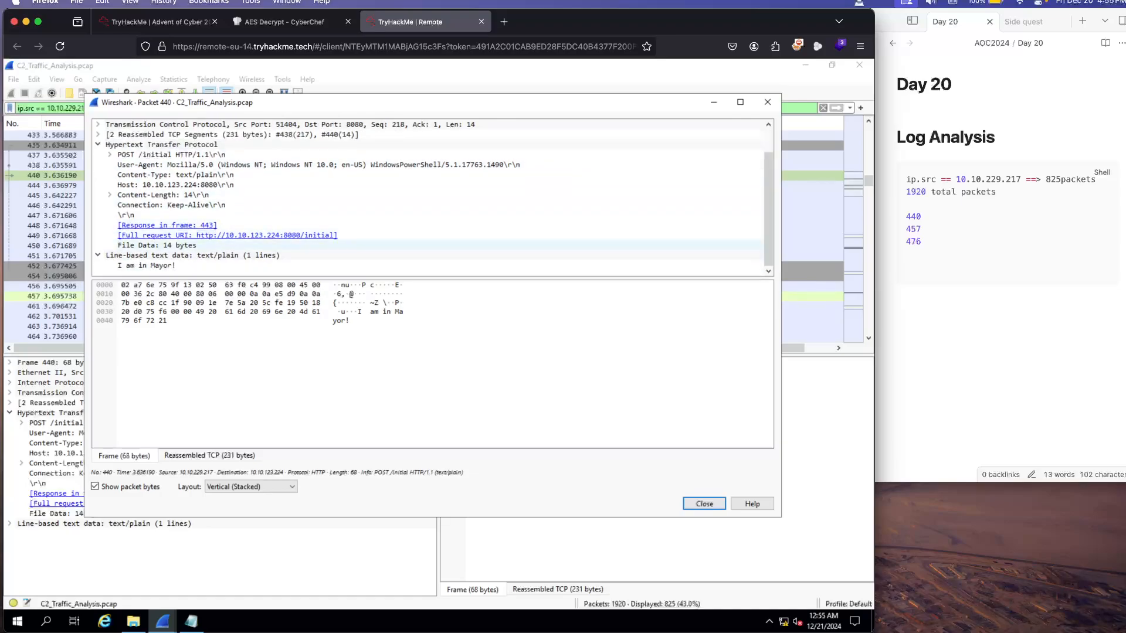
click(153, 265)
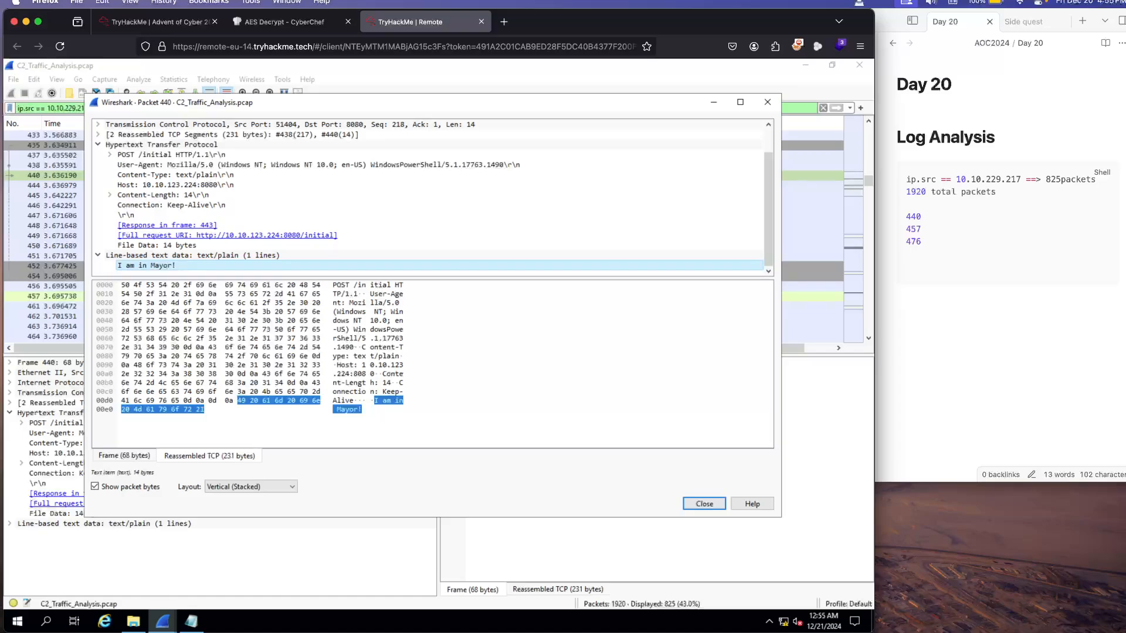
right_click(132, 265)
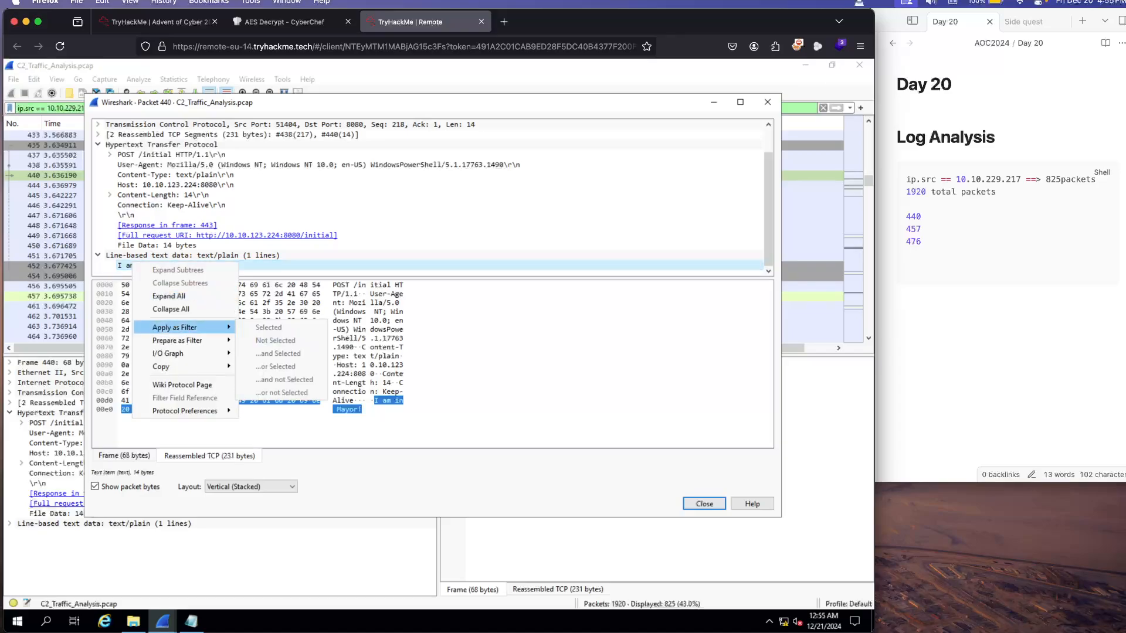
mouse_move(165, 366)
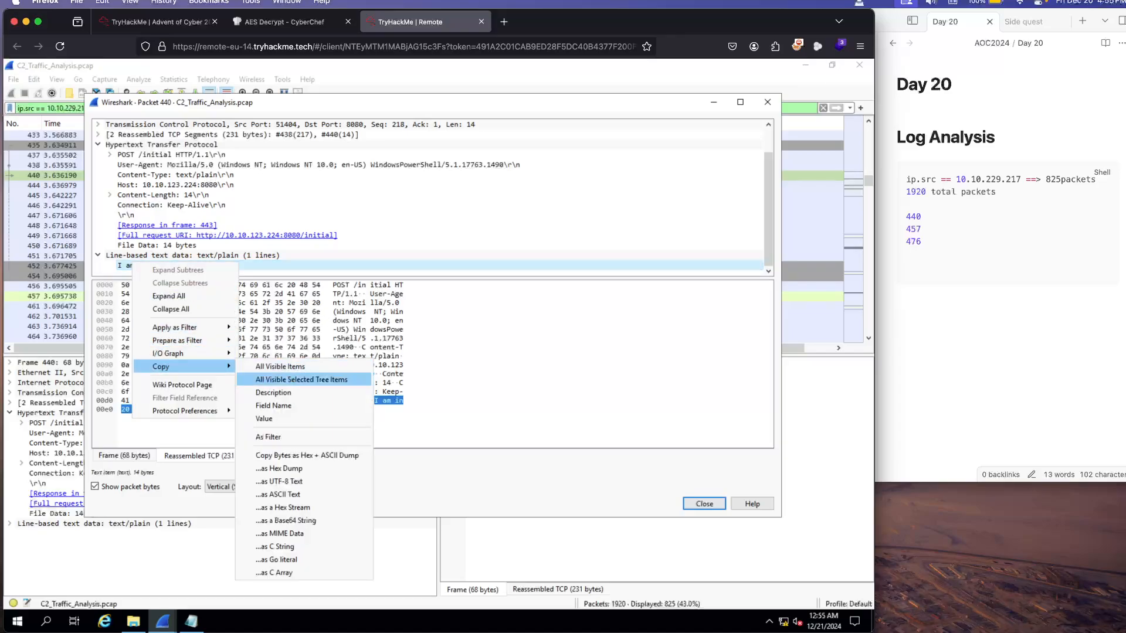
click(264, 418)
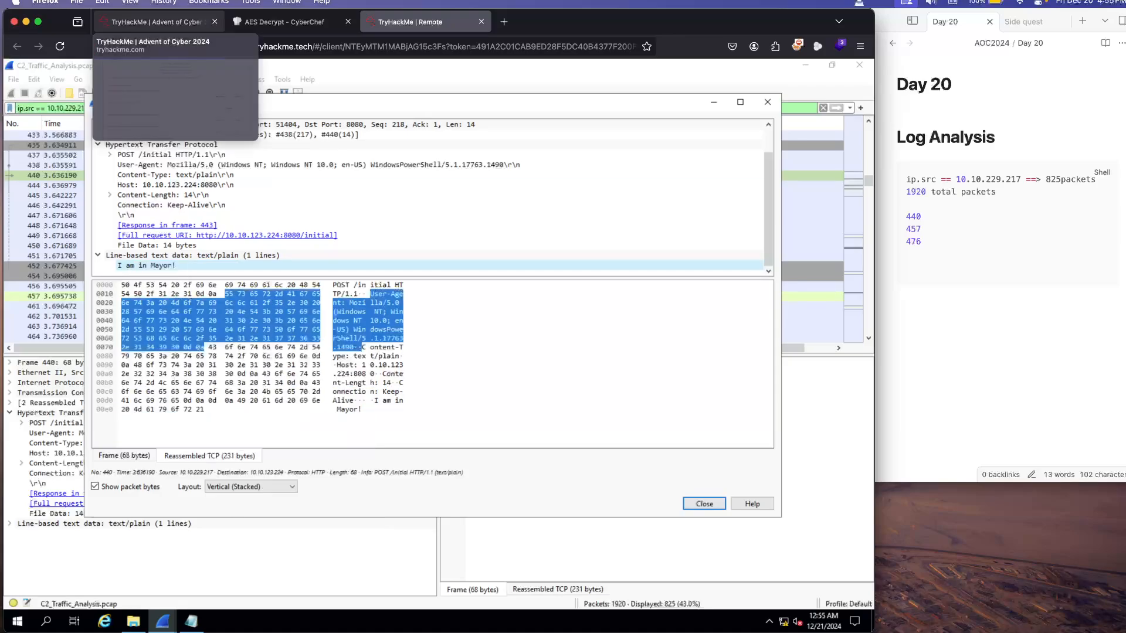
Step: Return to the TryHackMe room page and submit "I am in Mayor!" as the first message sent to the C2
click(155, 22)
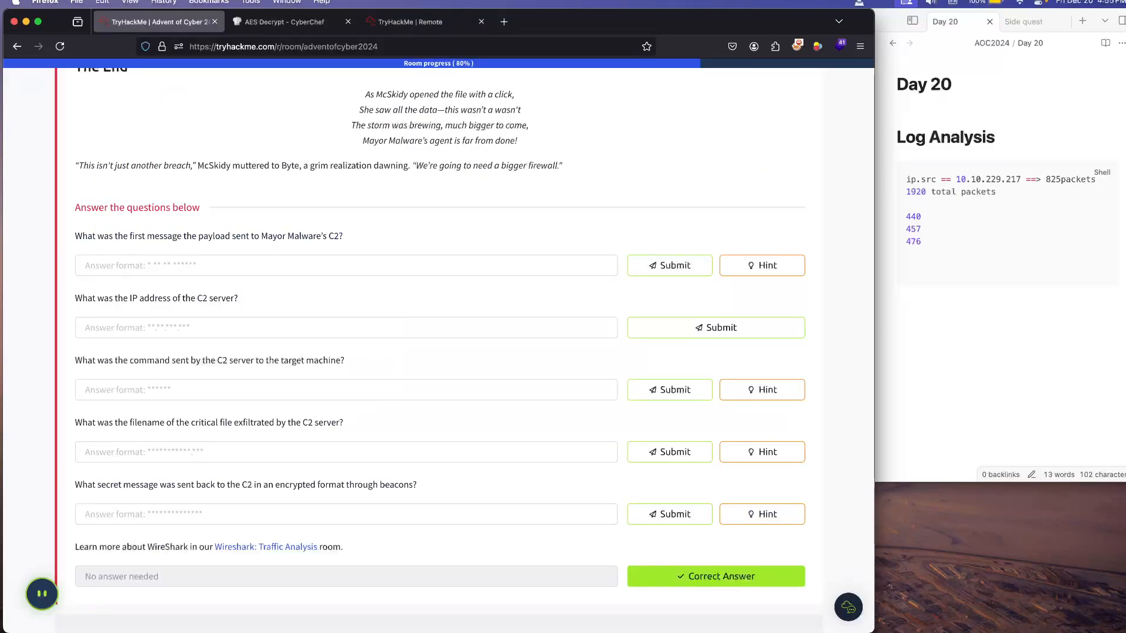
click(346, 266)
text(I am in Mayor!)
key(Return)
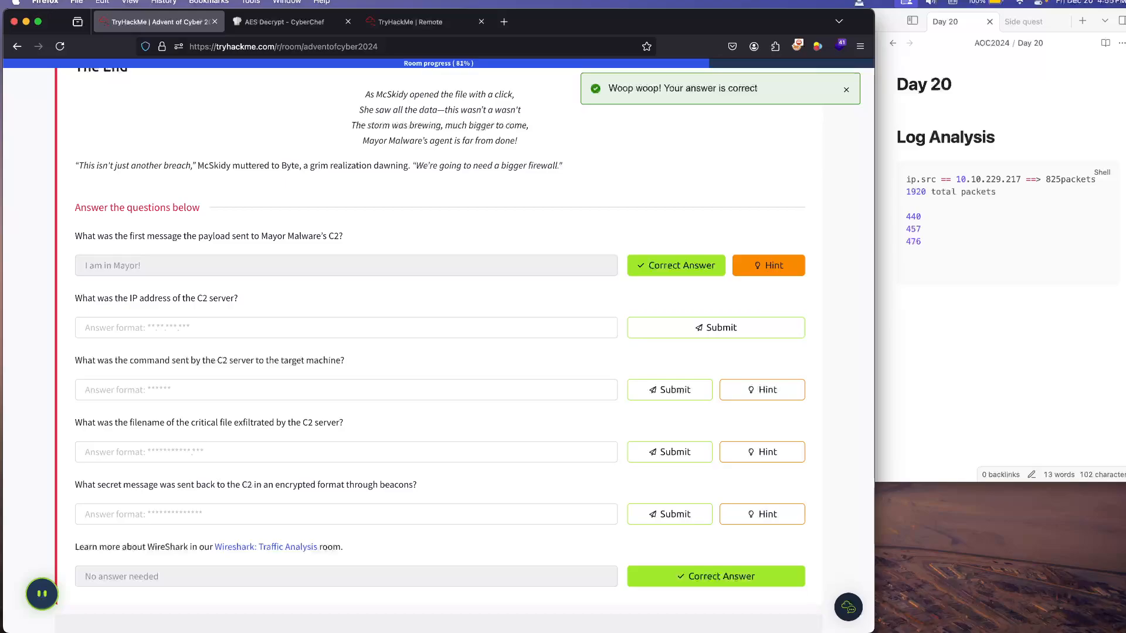
Step: Return to the remote machine, close the packet 440 details, and view the TCP stream of the POST /initial packet
click(410, 22)
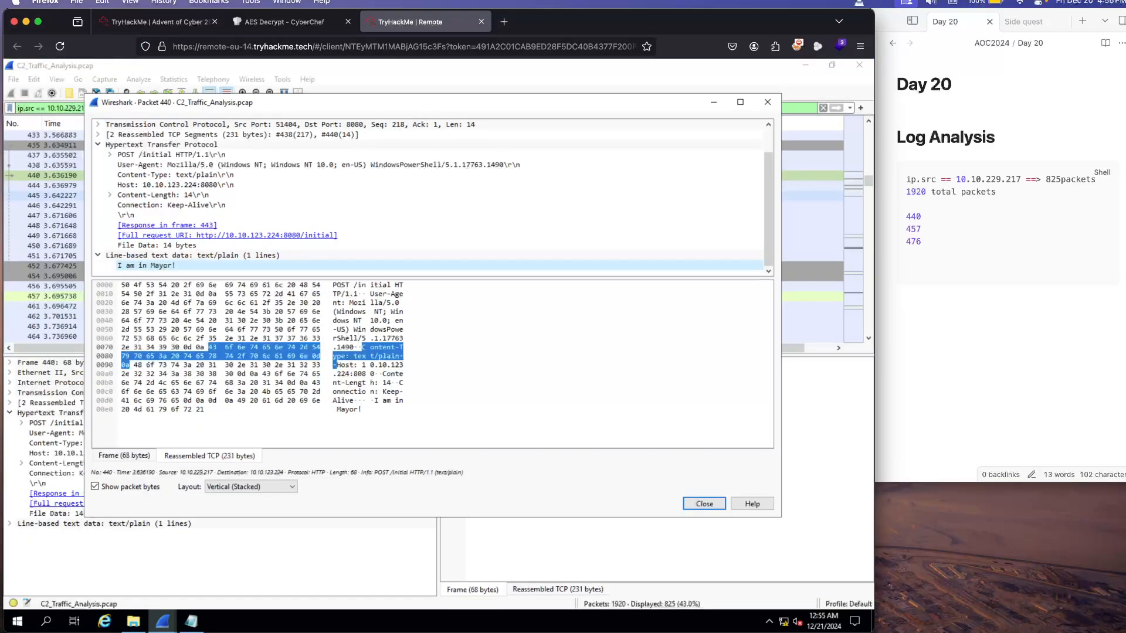
click(767, 102)
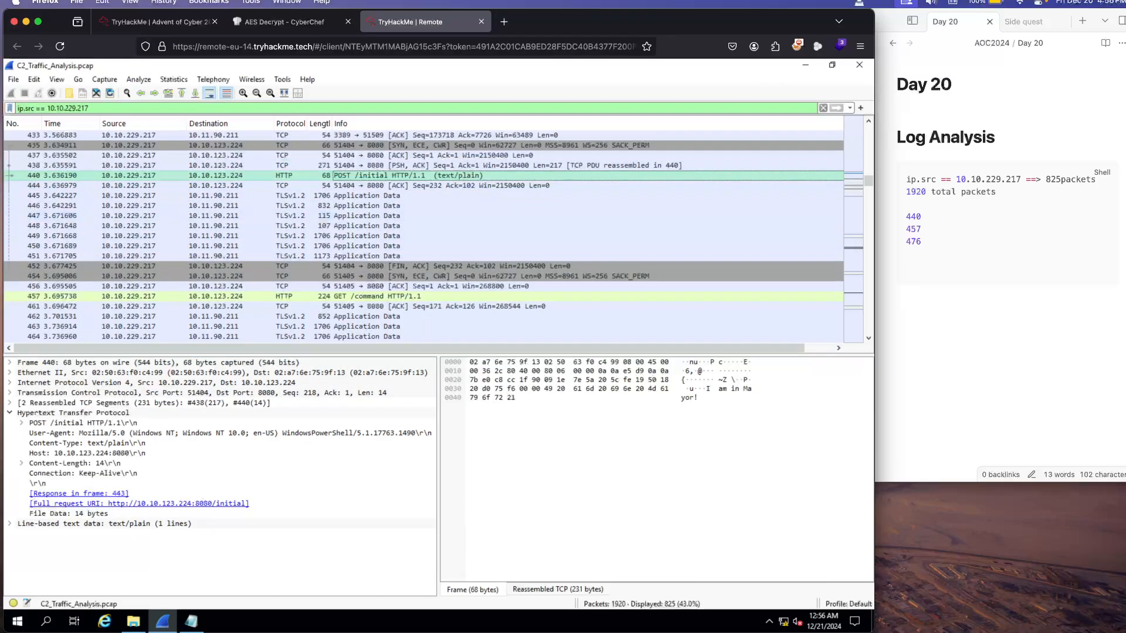
right_click(120, 175)
mouse_move(235, 336)
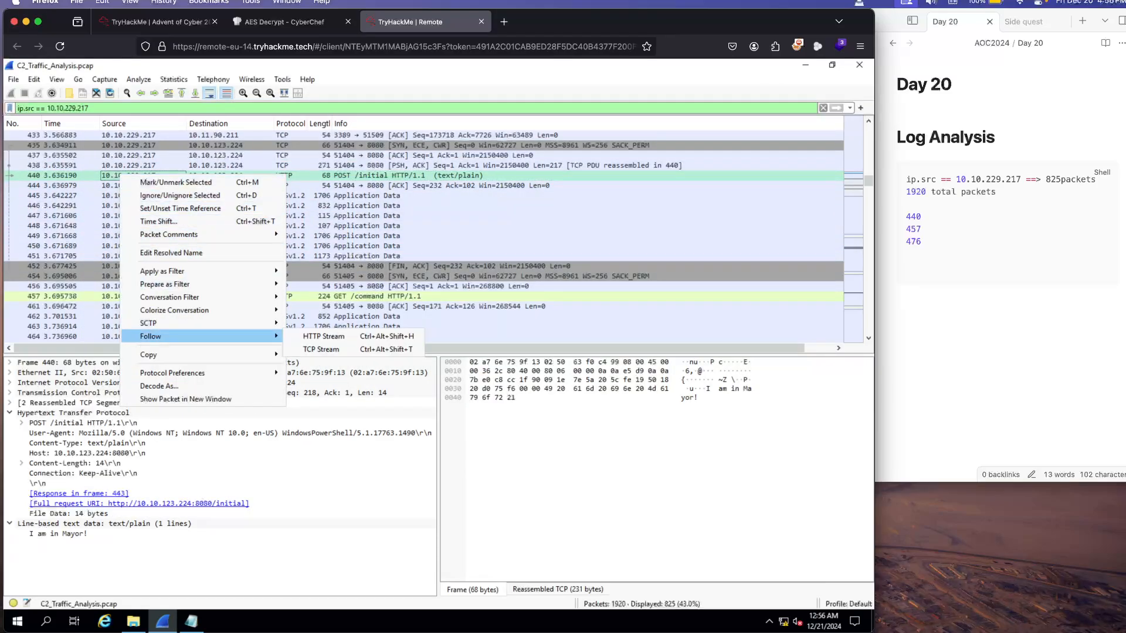
click(321, 350)
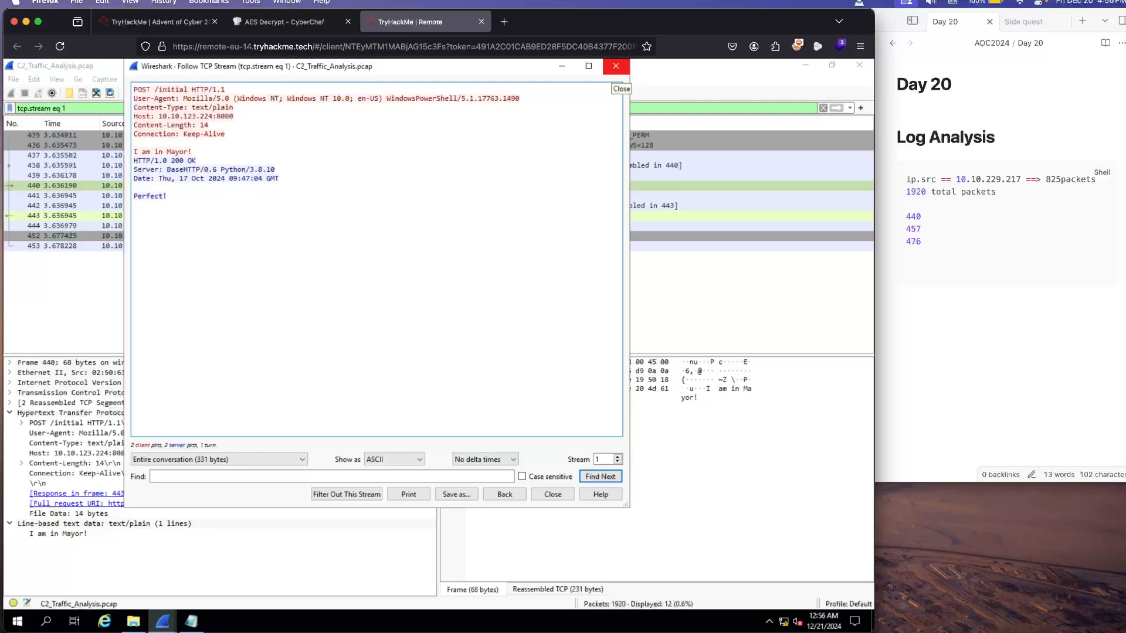
click(616, 66)
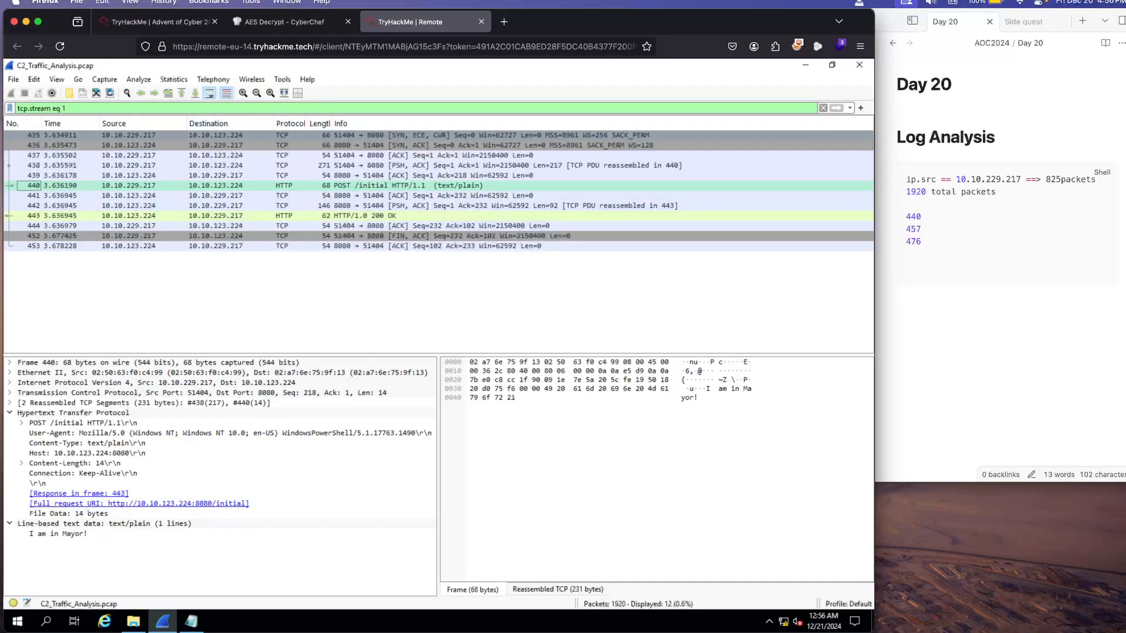
click(215, 135)
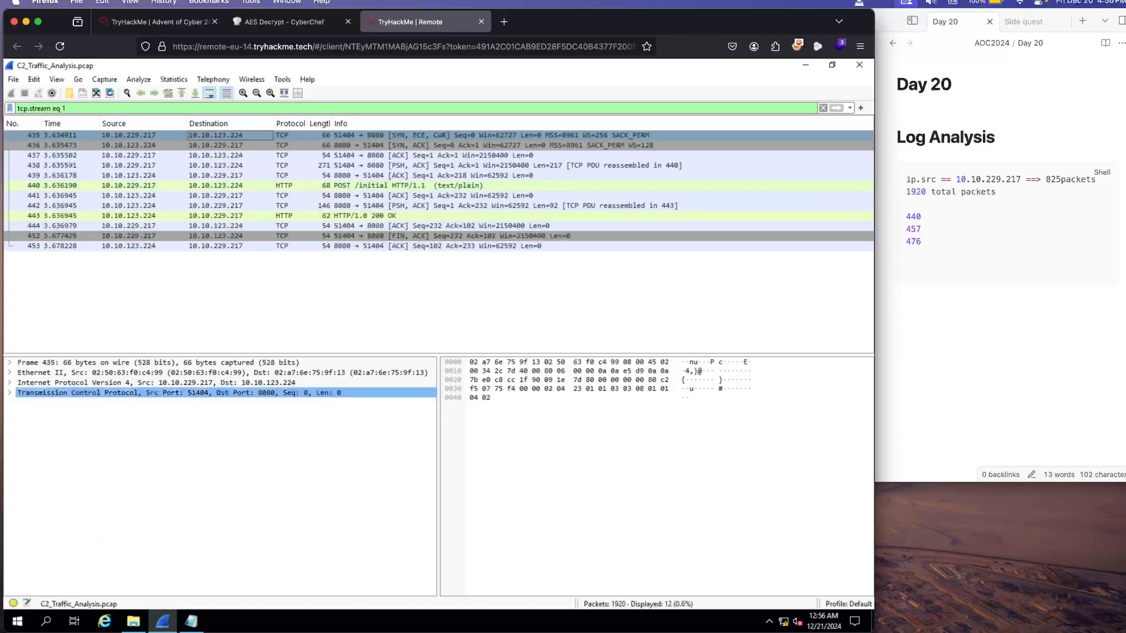
right_click(205, 135)
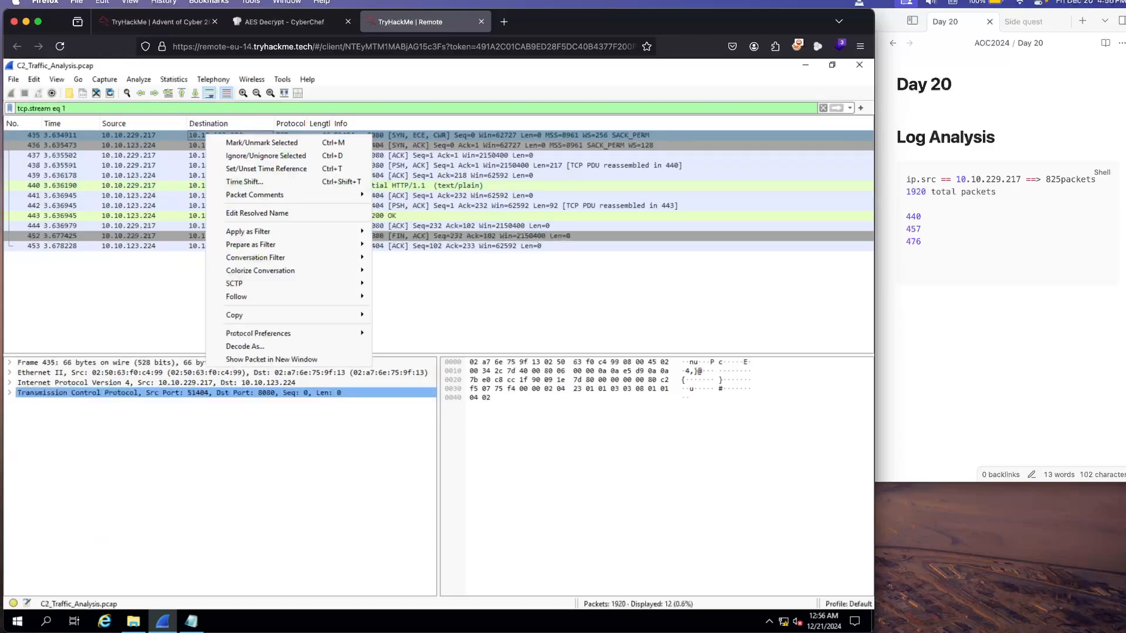
mouse_move(235, 315)
click(445, 282)
Step: Add the C2 server address 10.10.123.224 on its own line above 440 in the Day 20 note's Log Analysis block
click(933, 254)
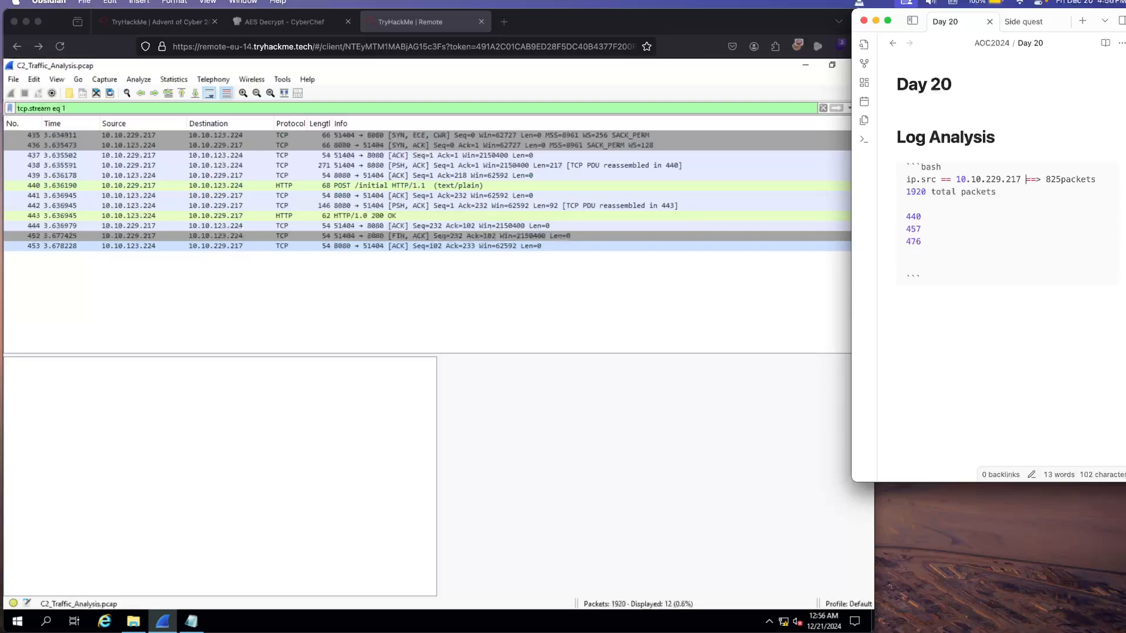
drag(1026, 179, 955, 179)
key(super+c)
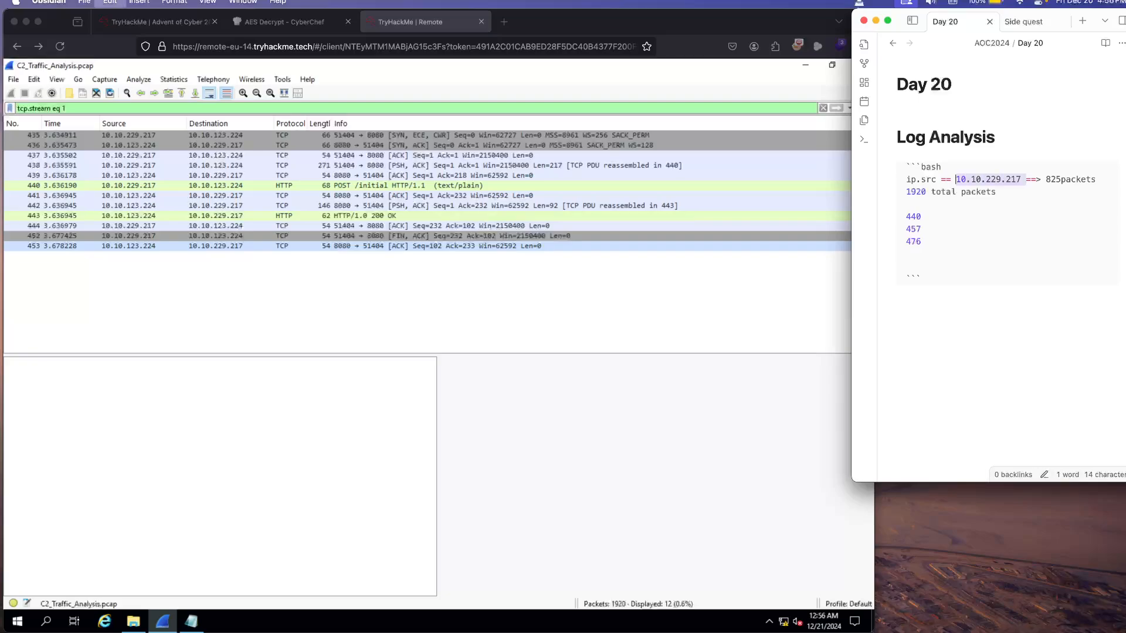
click(906, 205)
key(Return)
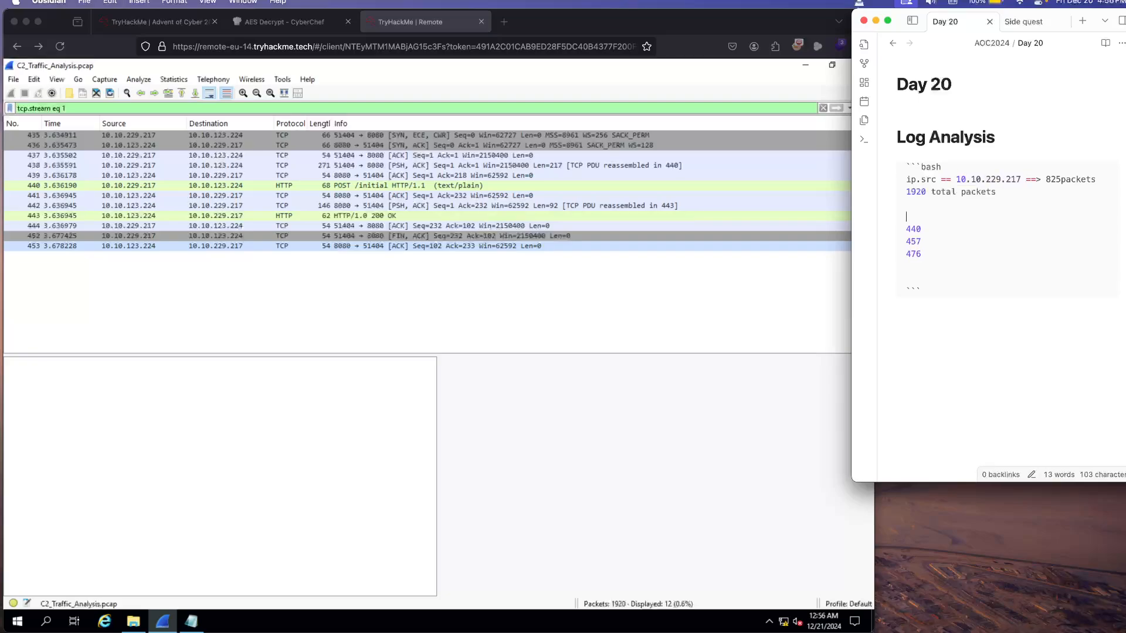
key(super+v)
key(BackSpace)
key(BackSpace)
key(BackSpace)
text(123)
double_click(961, 216)
text(224)
Step: Copy 10.10.123.224 from the note and submit it on the TryHackMe room page as the C2 server's IP address
drag(972, 217, 906, 217)
key(super+c)
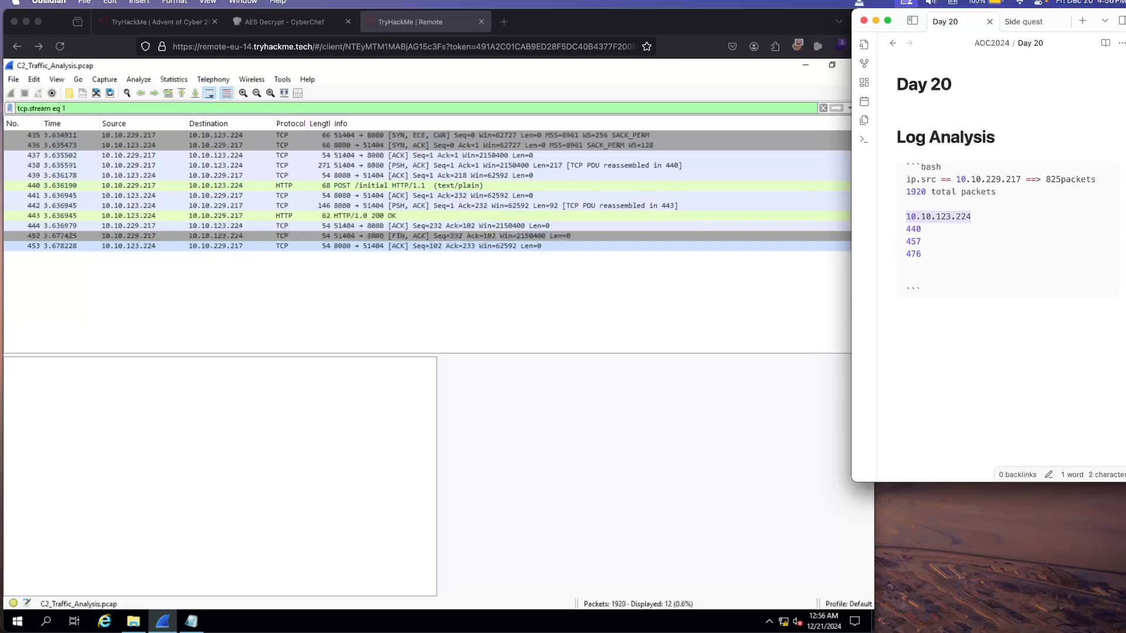
click(704, 207)
click(158, 21)
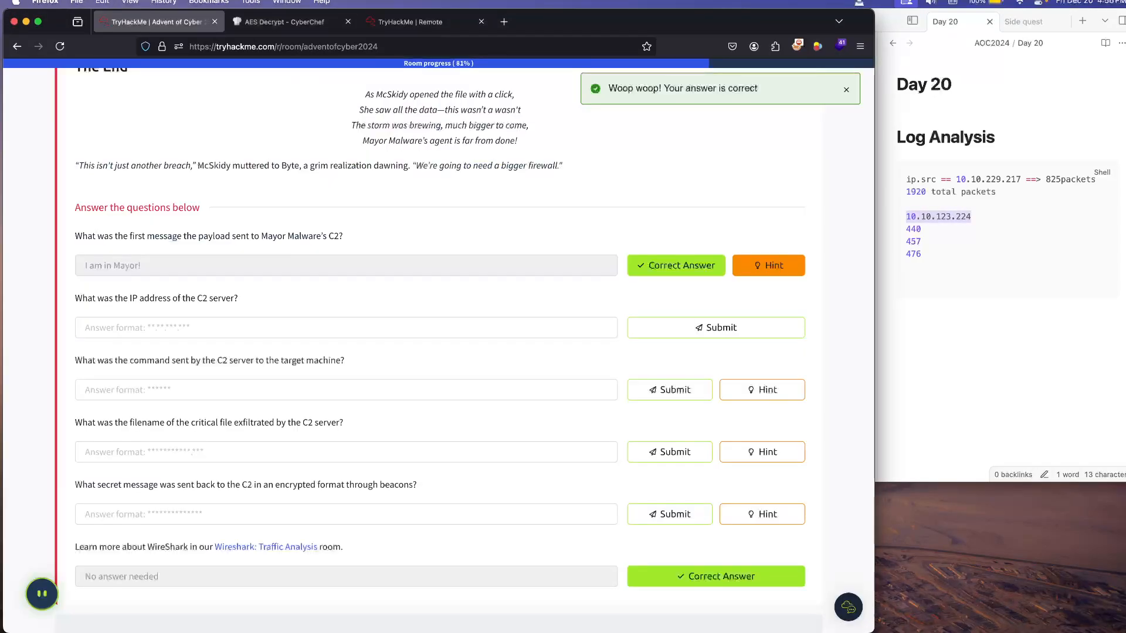
click(293, 328)
key(super+v)
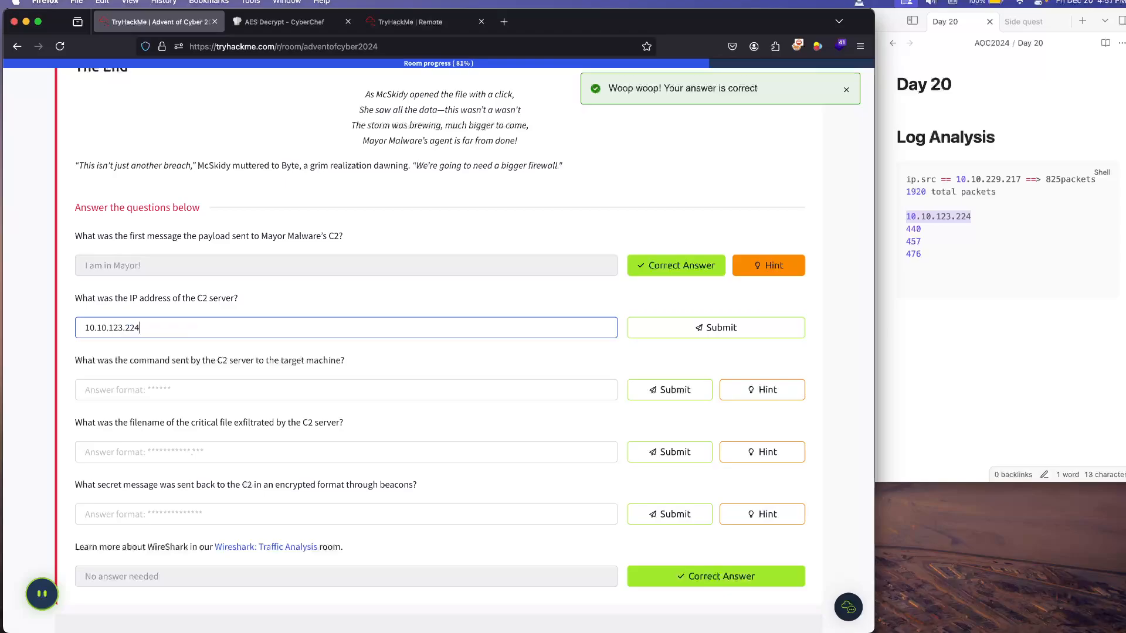
key(Return)
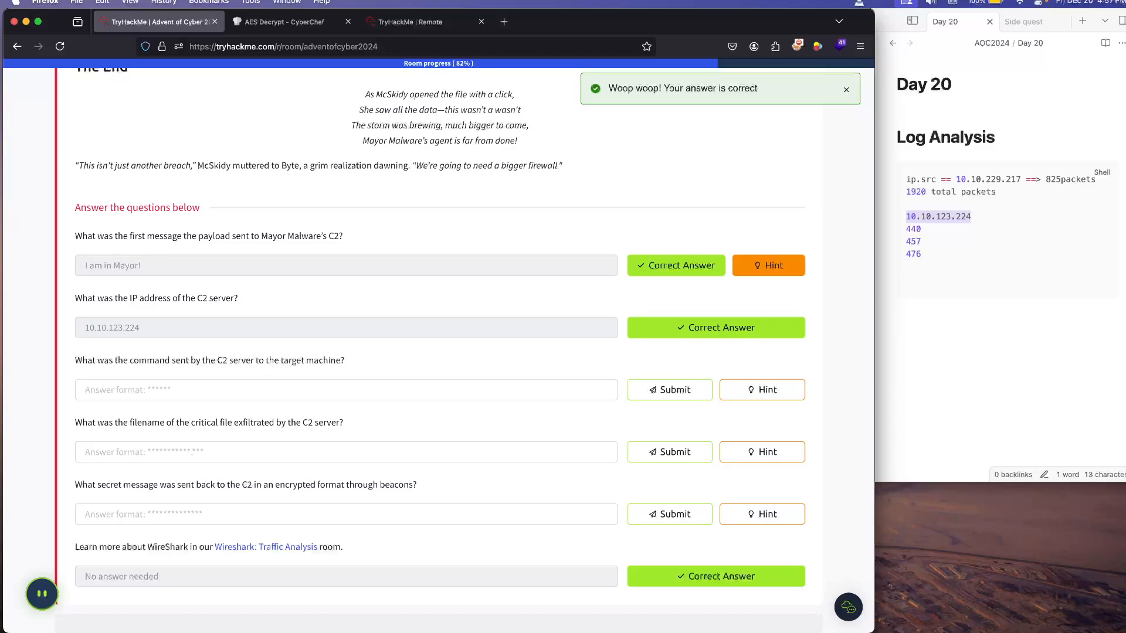
Step: Submit "whoami" as the command sent by the C2 server to the target machine
click(293, 390)
text(whoami)
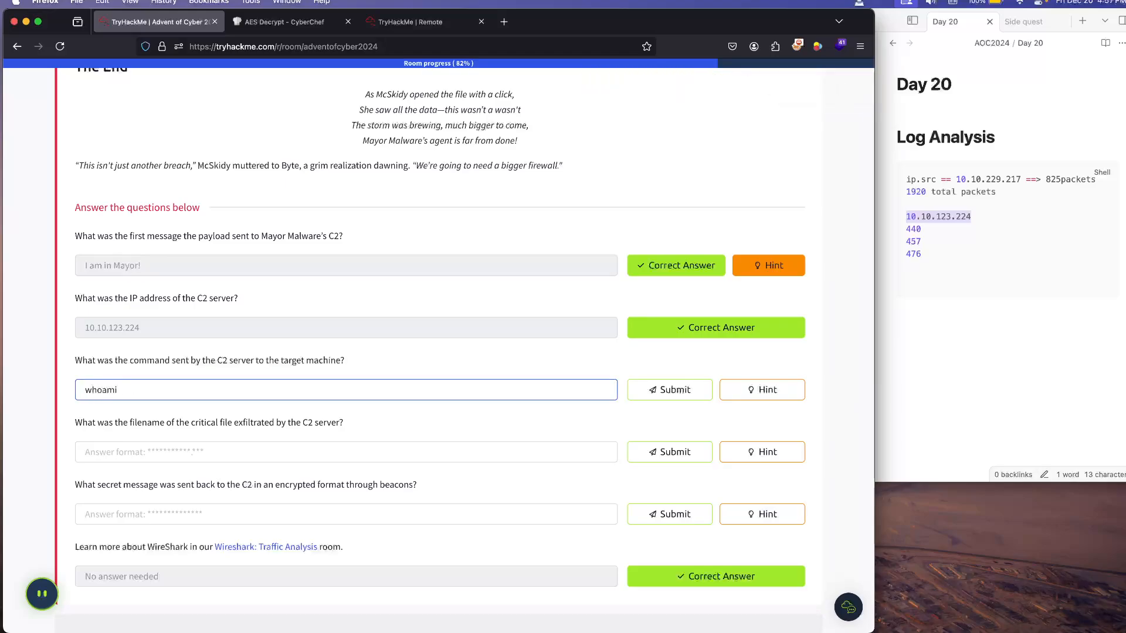
key(Return)
scroll(440, 352, down, 2)
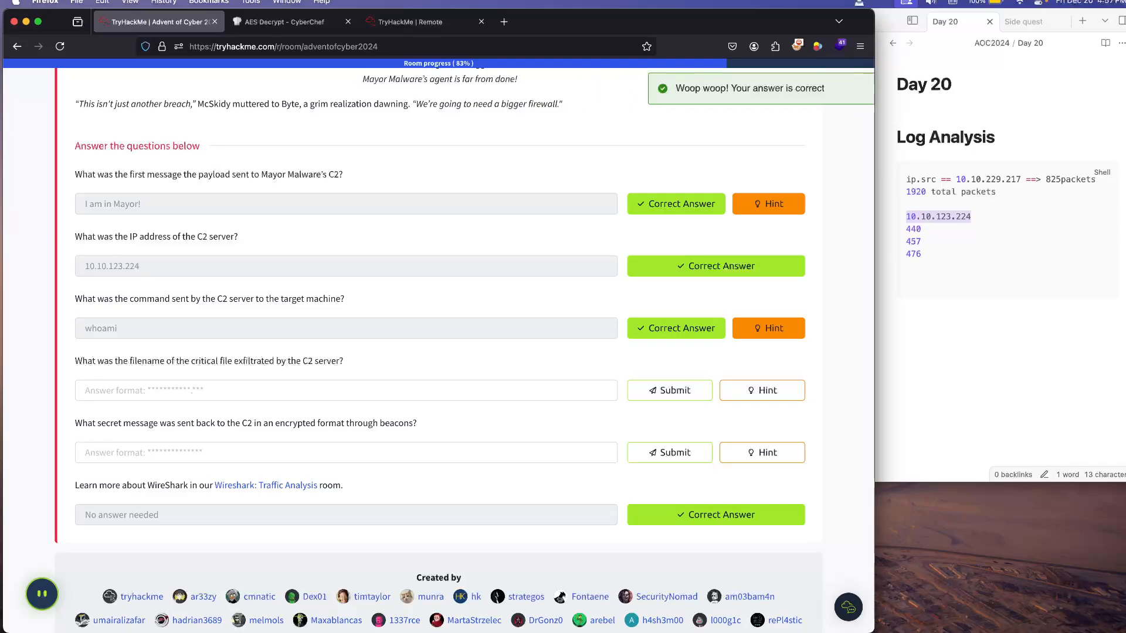
Step: Switch to the remote machine and replace Wireshark's stream filter with ip.src == 10.10.229.217, applied from a packet's source address
click(411, 21)
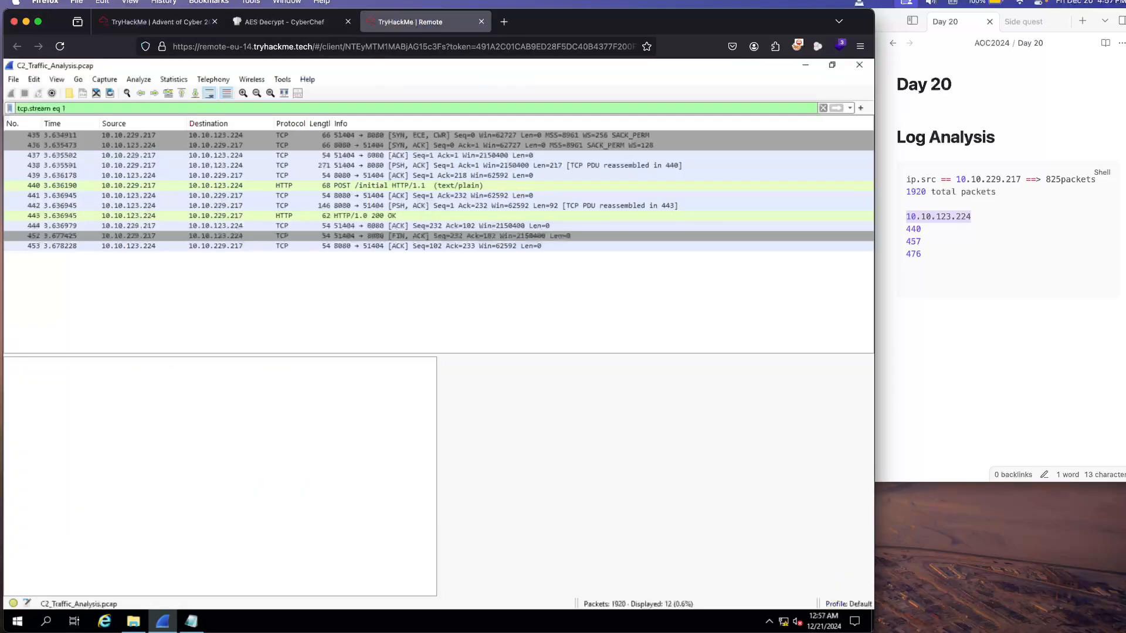
click(823, 108)
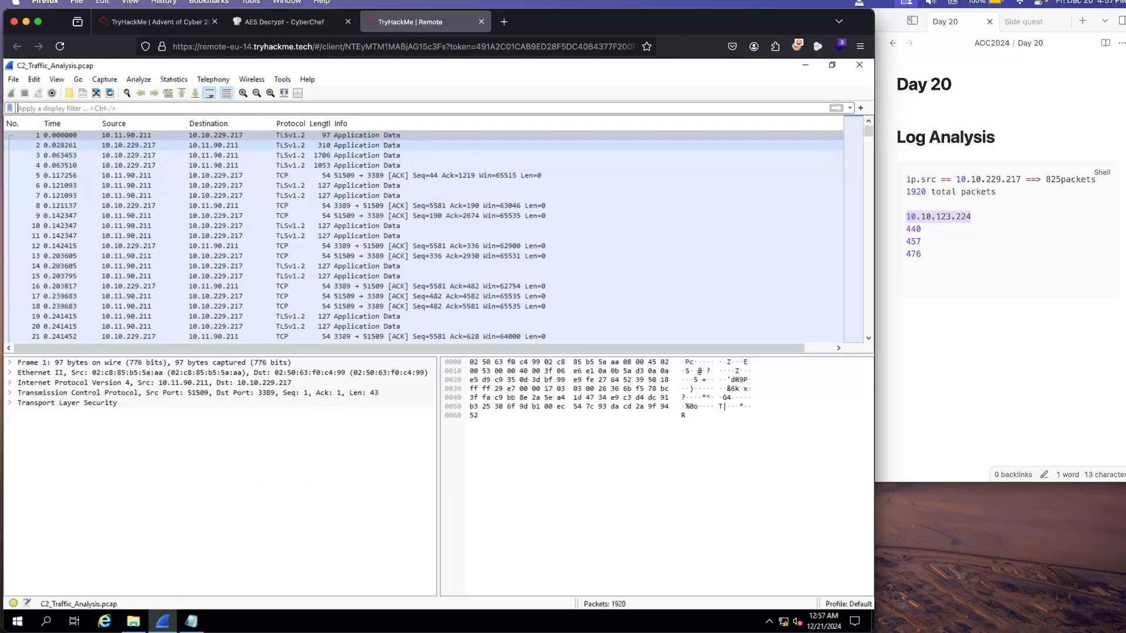
right_click(139, 146)
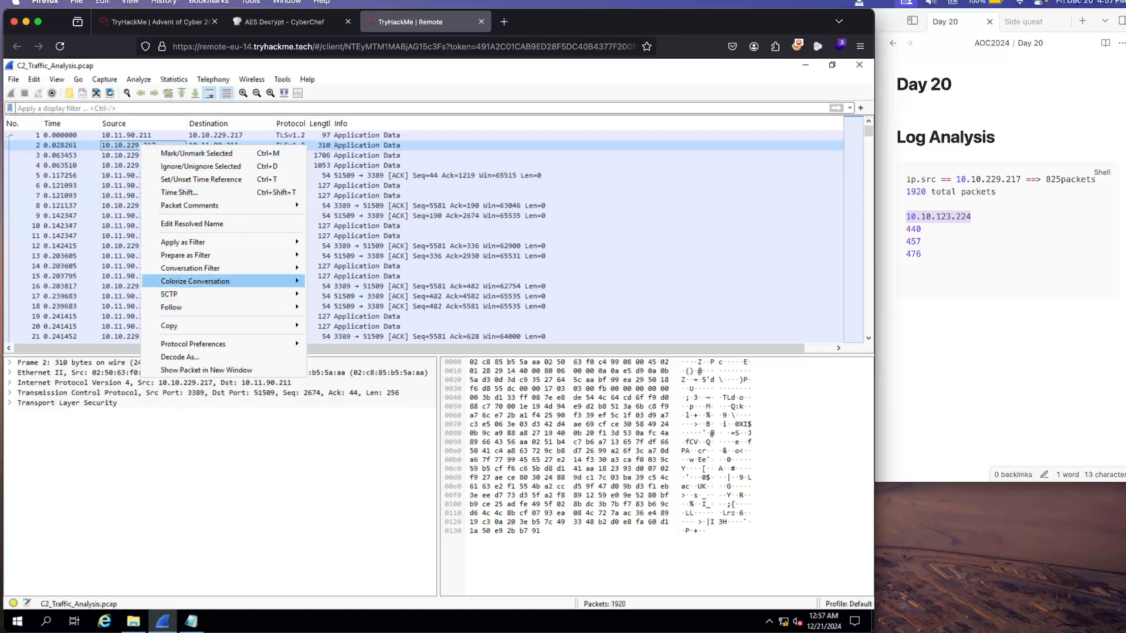
mouse_move(182, 243)
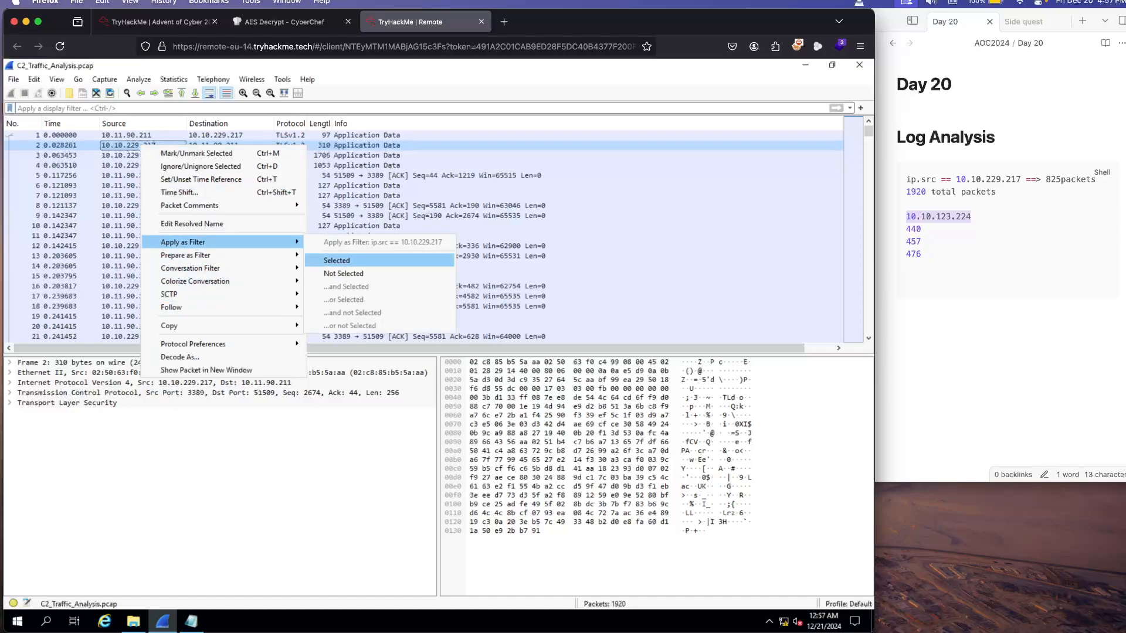
click(338, 260)
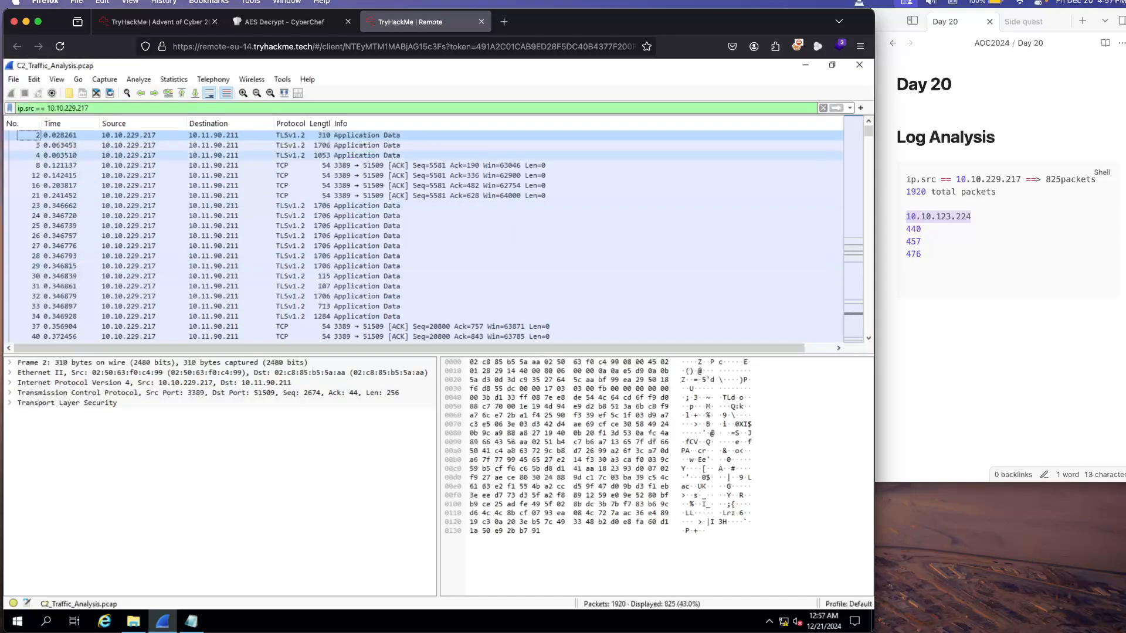
Step: Locate the POST /exfiltrate packet (frame 476) and follow its HTTP stream to examine the exfiltrated file's name
scroll(422, 234, down, 20)
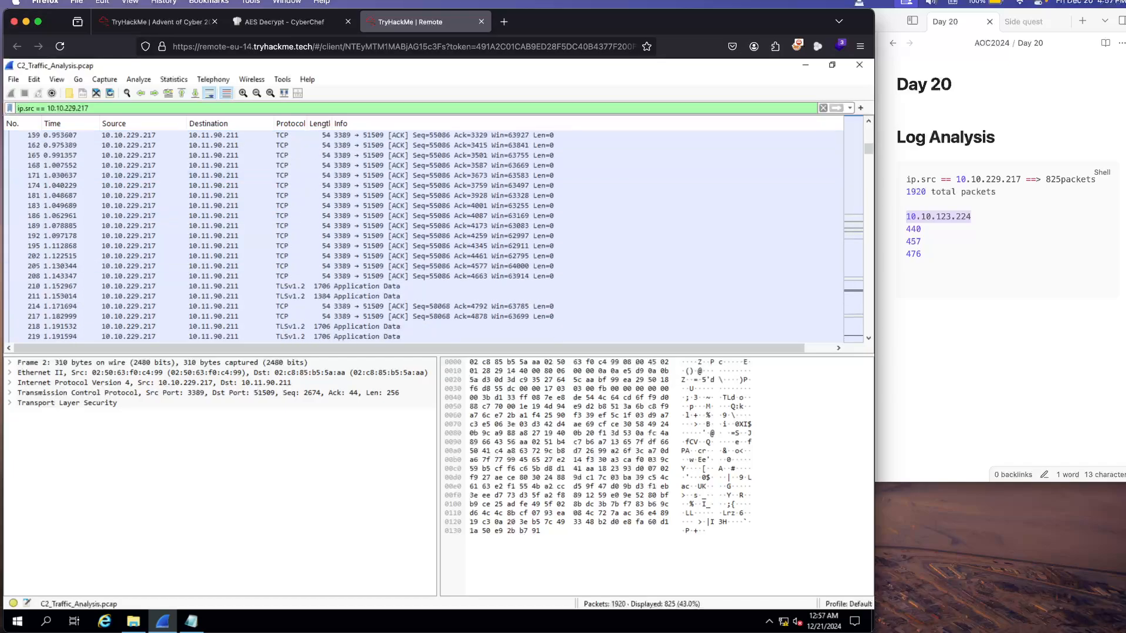
scroll(422, 235, down, 20)
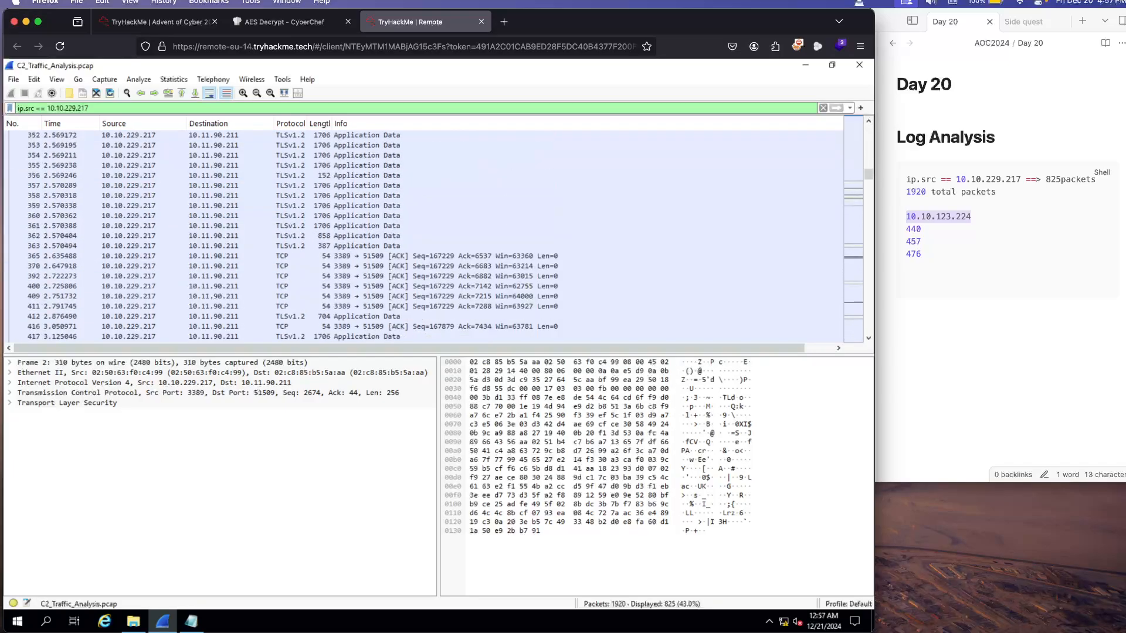
scroll(422, 235, down, 15)
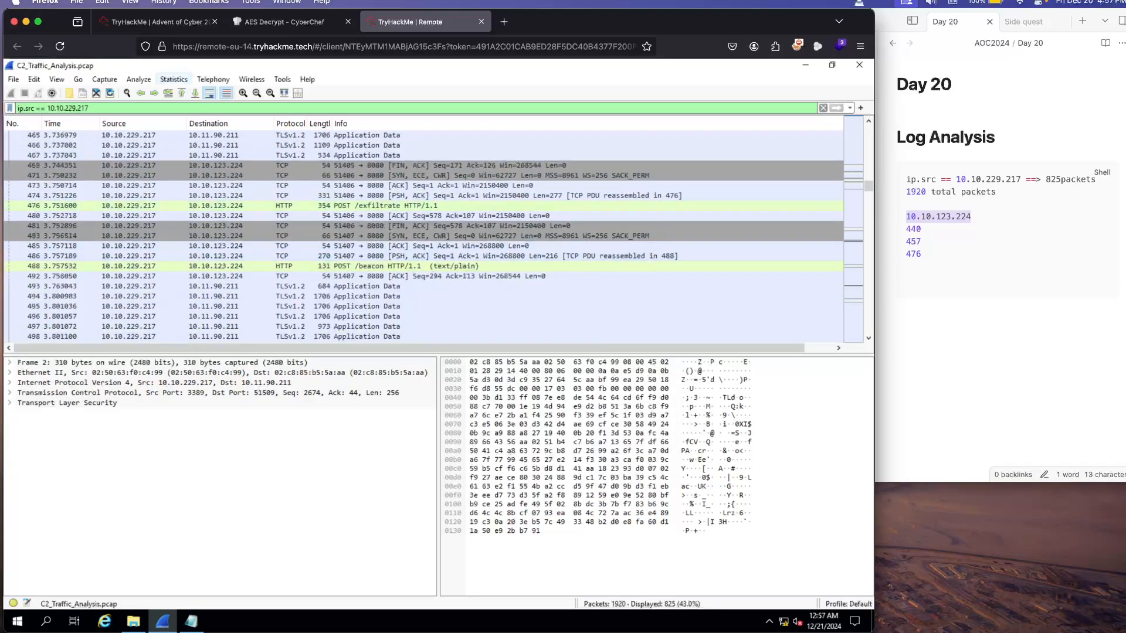
click(156, 21)
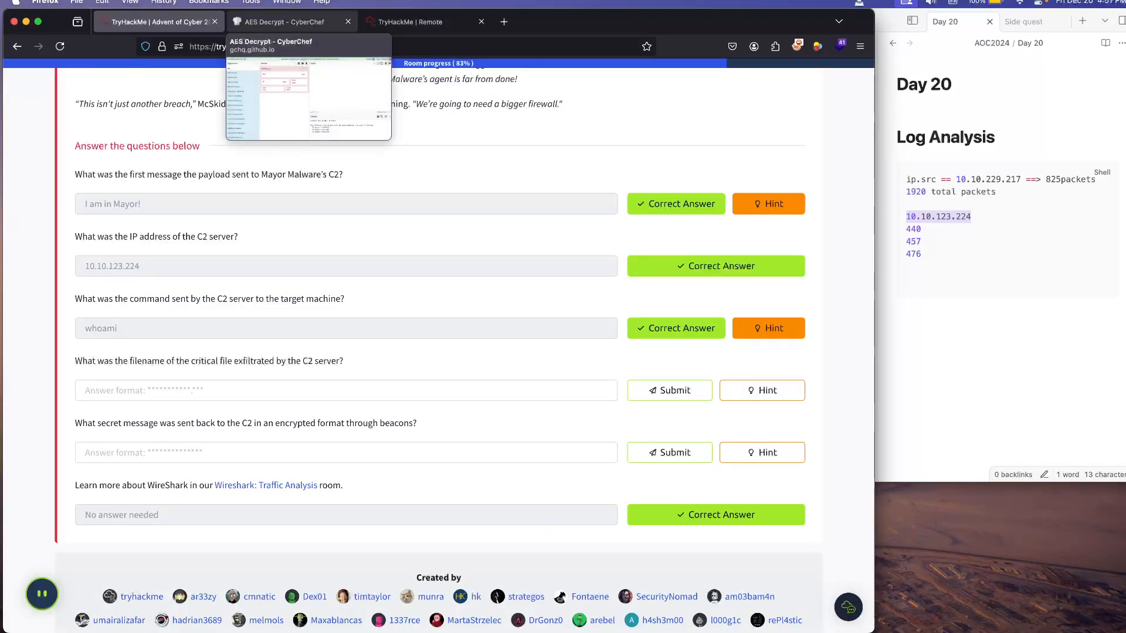
click(411, 22)
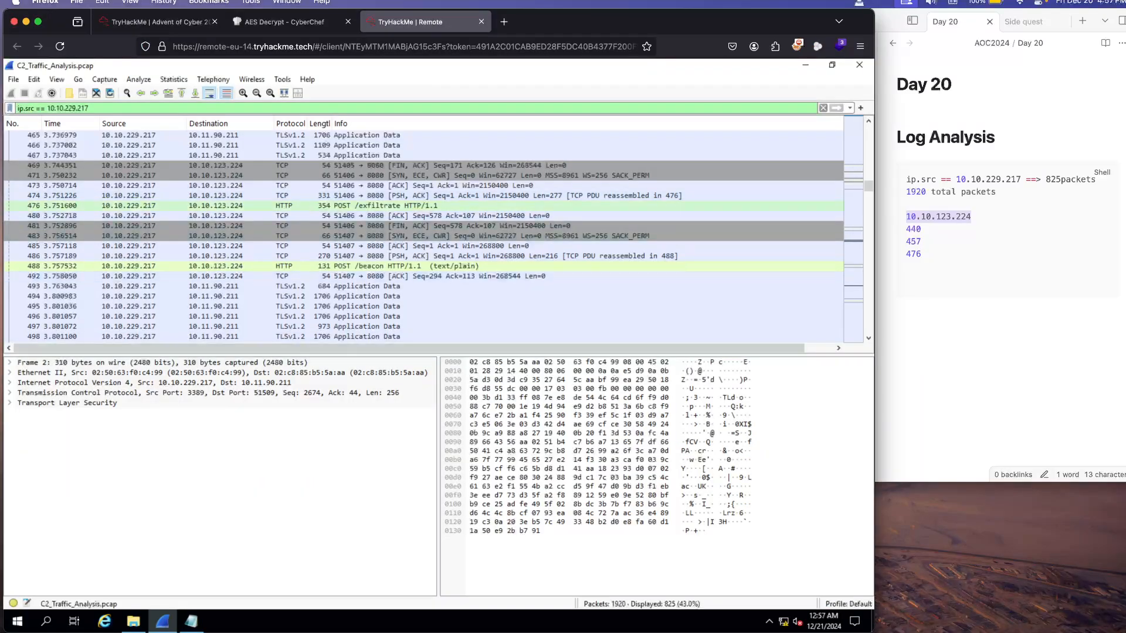
right_click(288, 206)
mouse_move(328, 370)
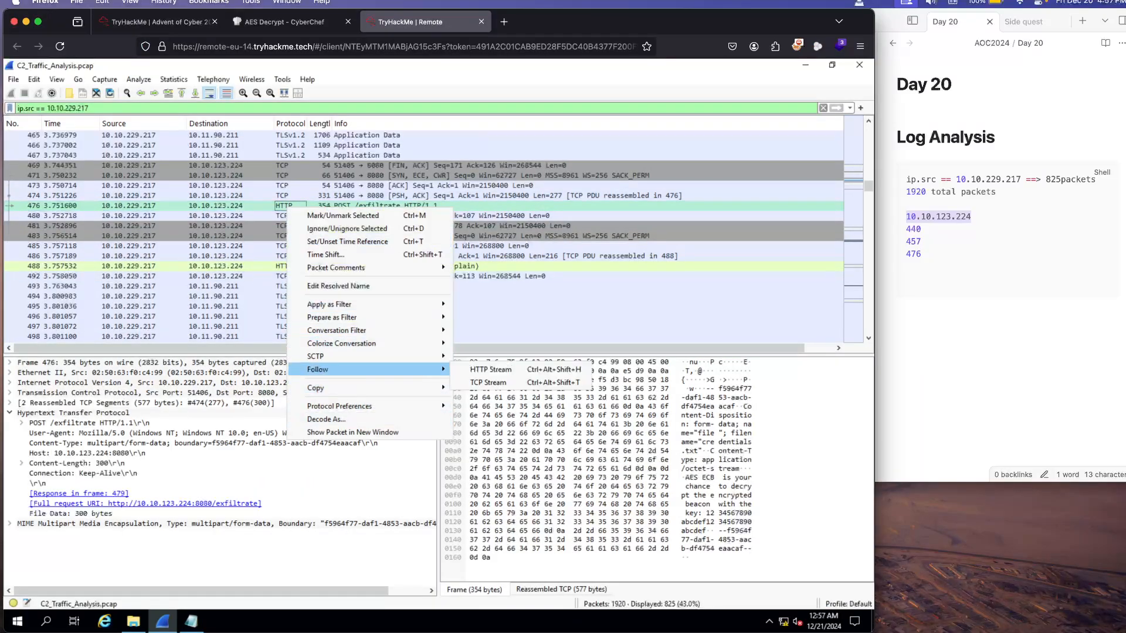
click(476, 371)
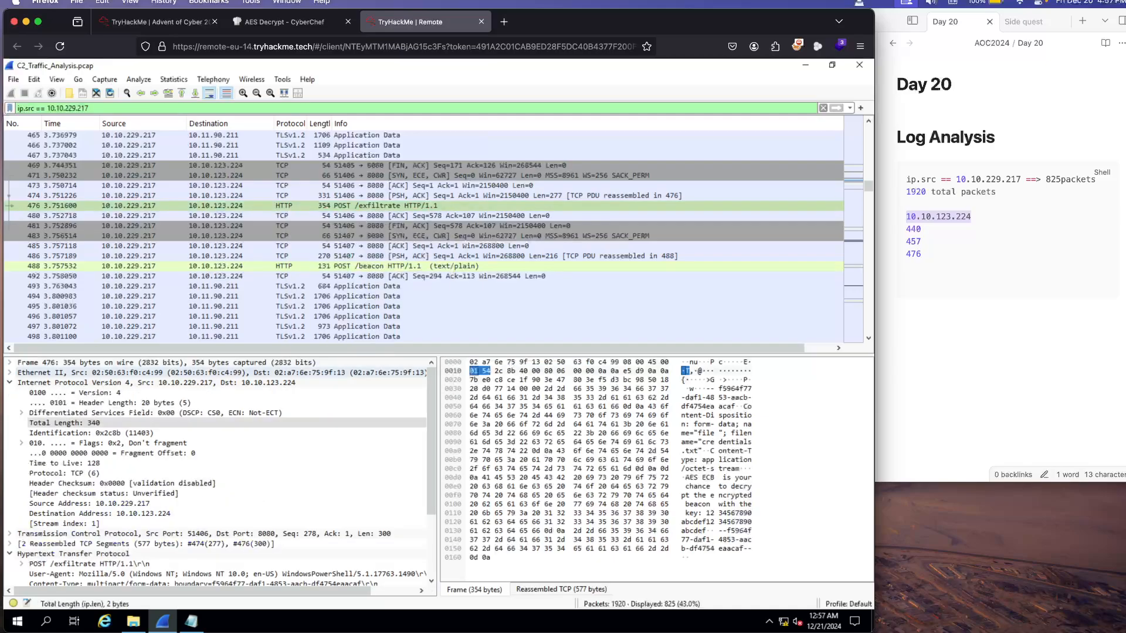
right_click(373, 207)
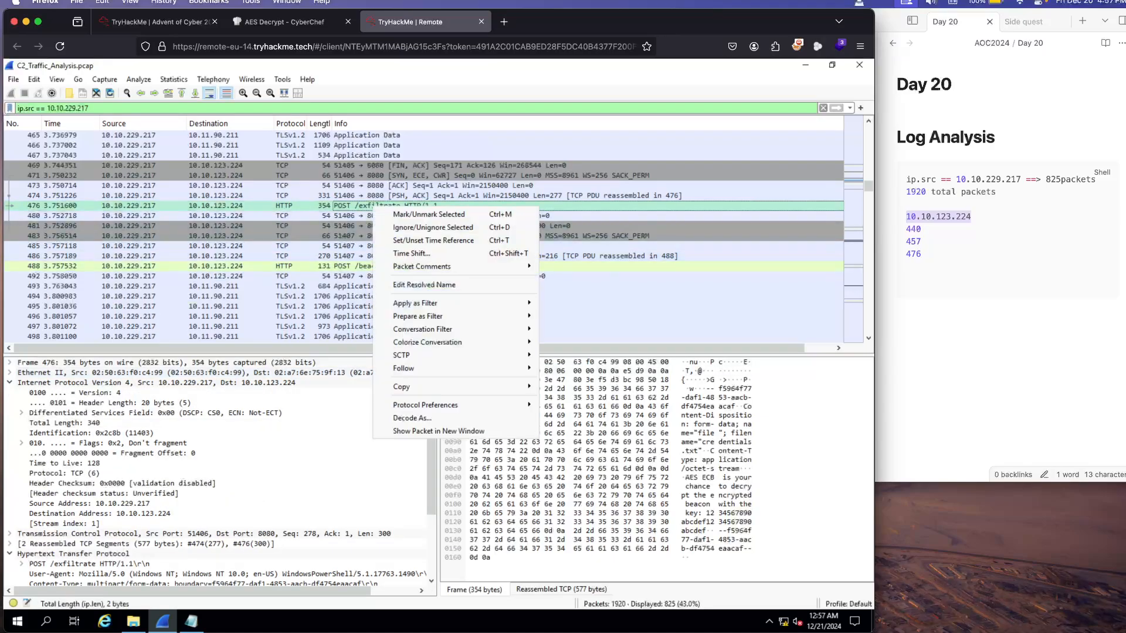
mouse_move(410, 368)
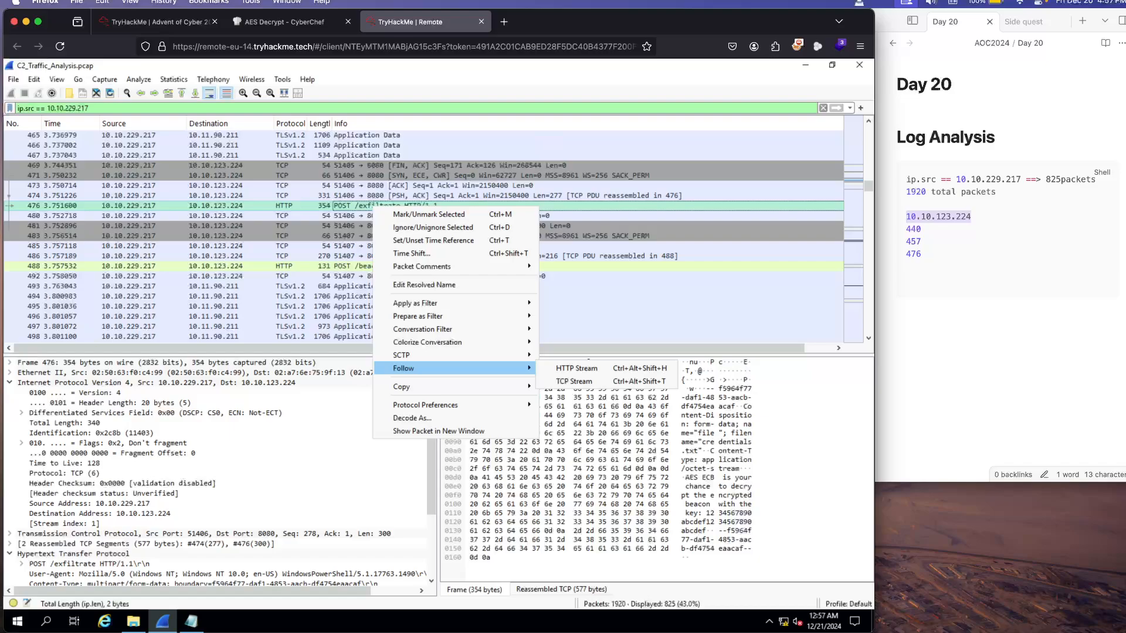
click(576, 369)
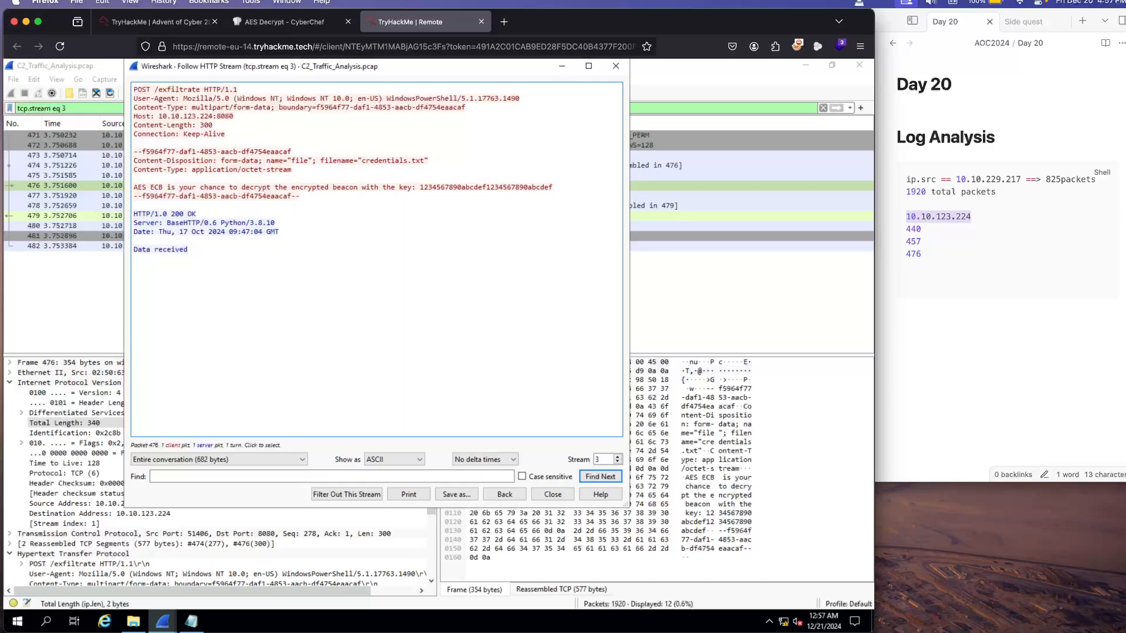
Step: Select the filename credentials.txt in the HTTP stream and go to the exfiltrated filename's answer field on the room page
drag(424, 161, 361, 161)
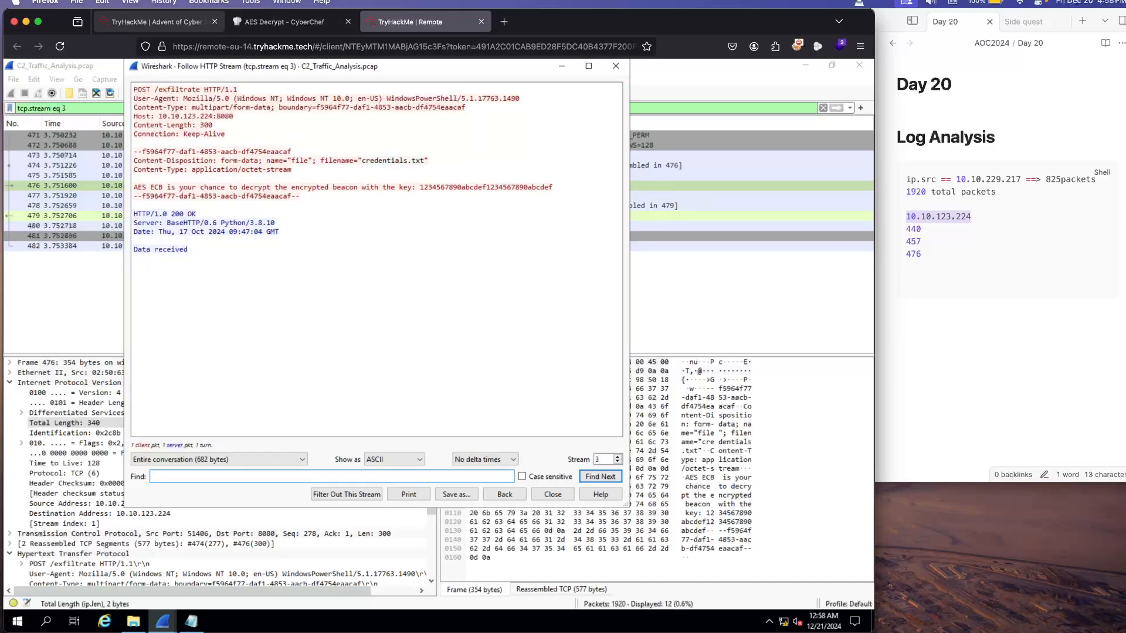
click(156, 22)
click(346, 391)
Step: Try submitting the pasted clipboard content 10.10.123.224 as the exfiltrated filename, and clear the answer field
text(10.10.123.224)
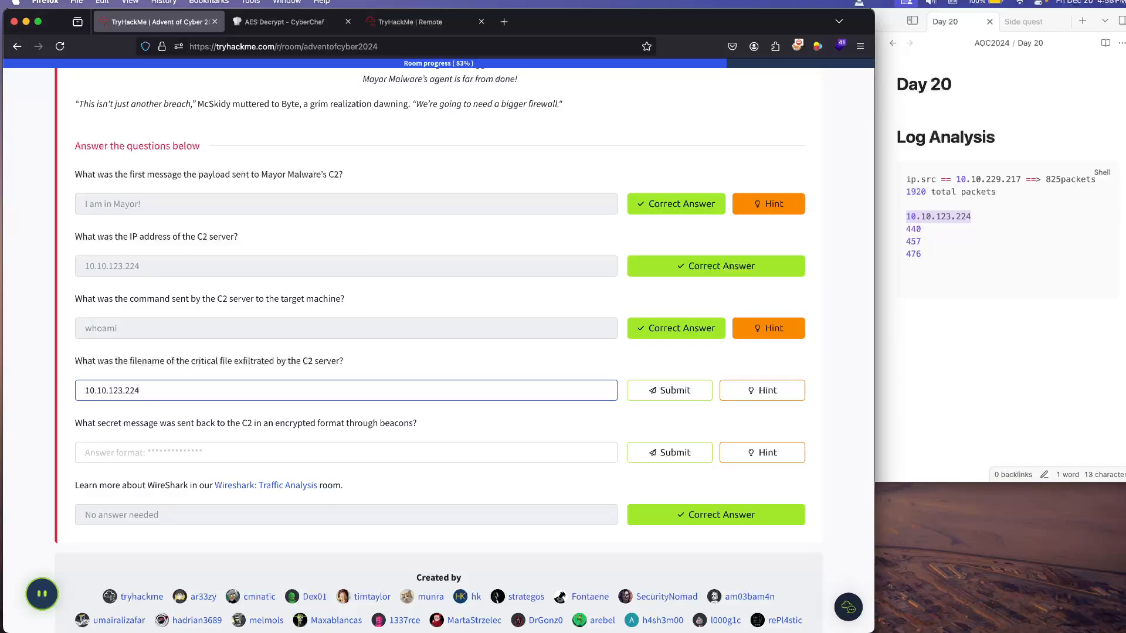
key(Return)
key(super+a)
key(BackSpace)
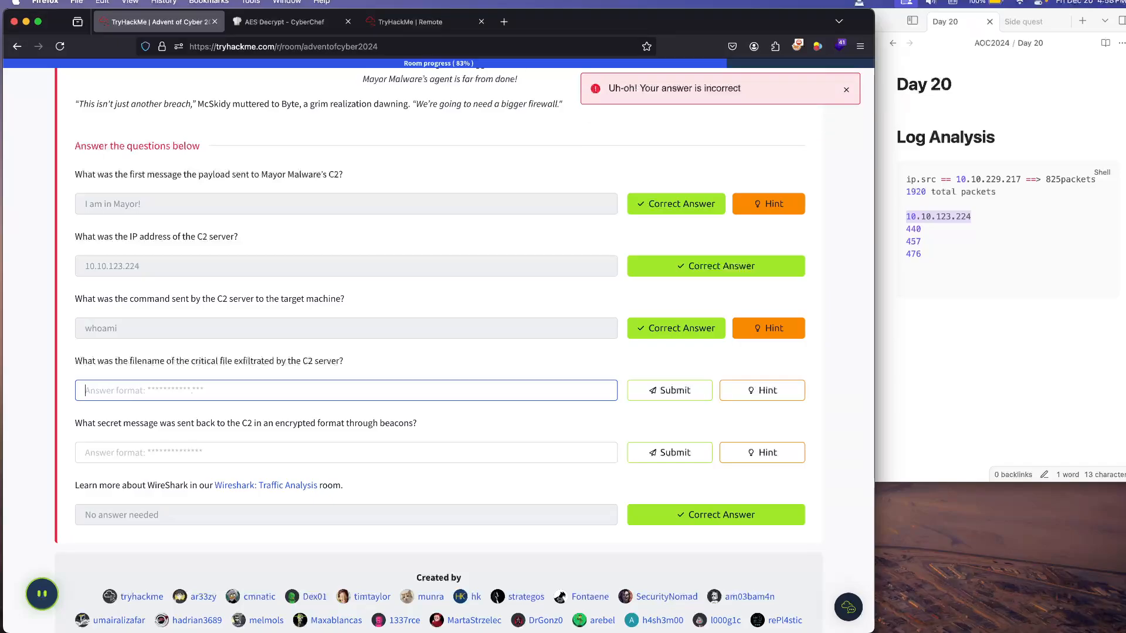
Step: Submit "credentials.txt" as the filename of the critical file exfiltrated by the C2 server
text(credentials.txt)
key(Return)
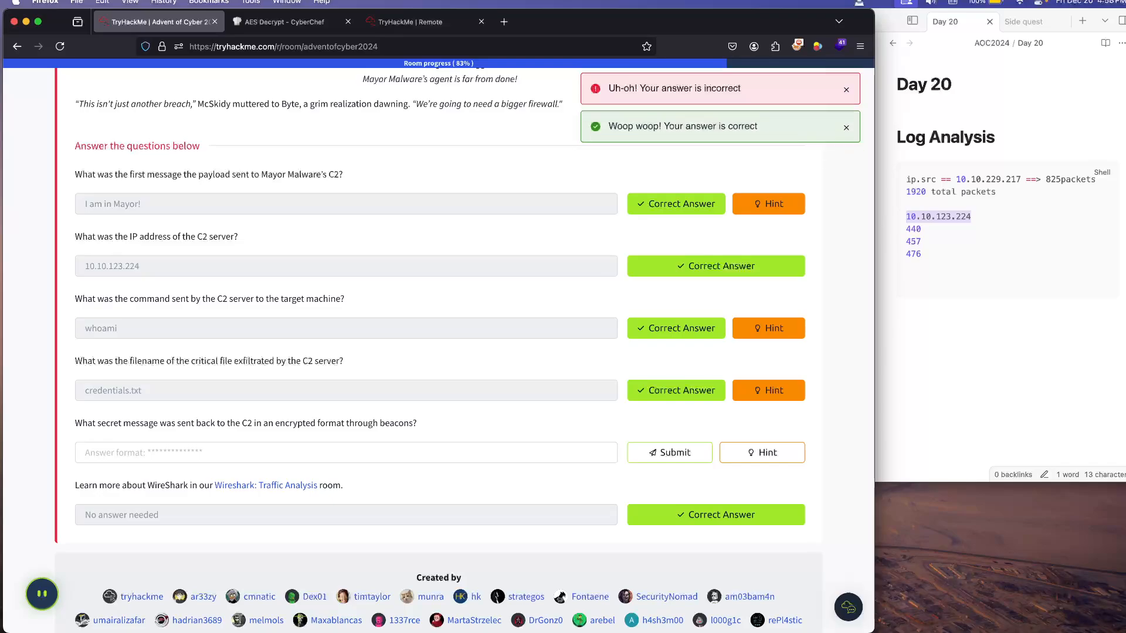
Step: Copy the closing boundary string --f5964f77-daf1-4853-aacb-df4754eaacaf-- from the exfiltrate HTTP stream into the Day 20 note's code block
scroll(439, 351, down, 1)
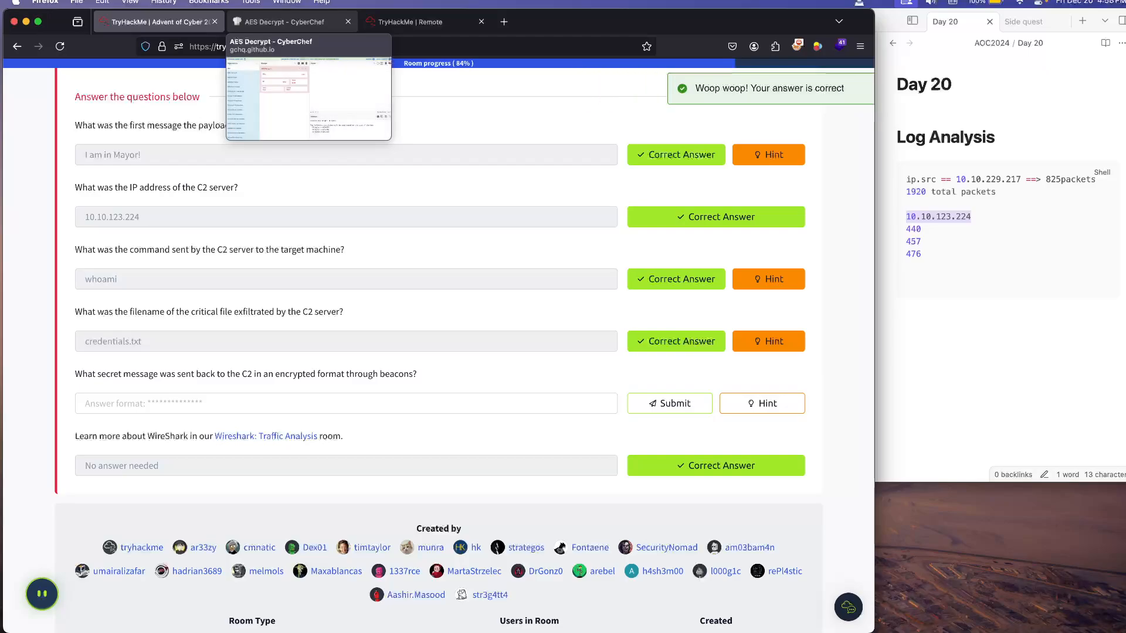
click(285, 22)
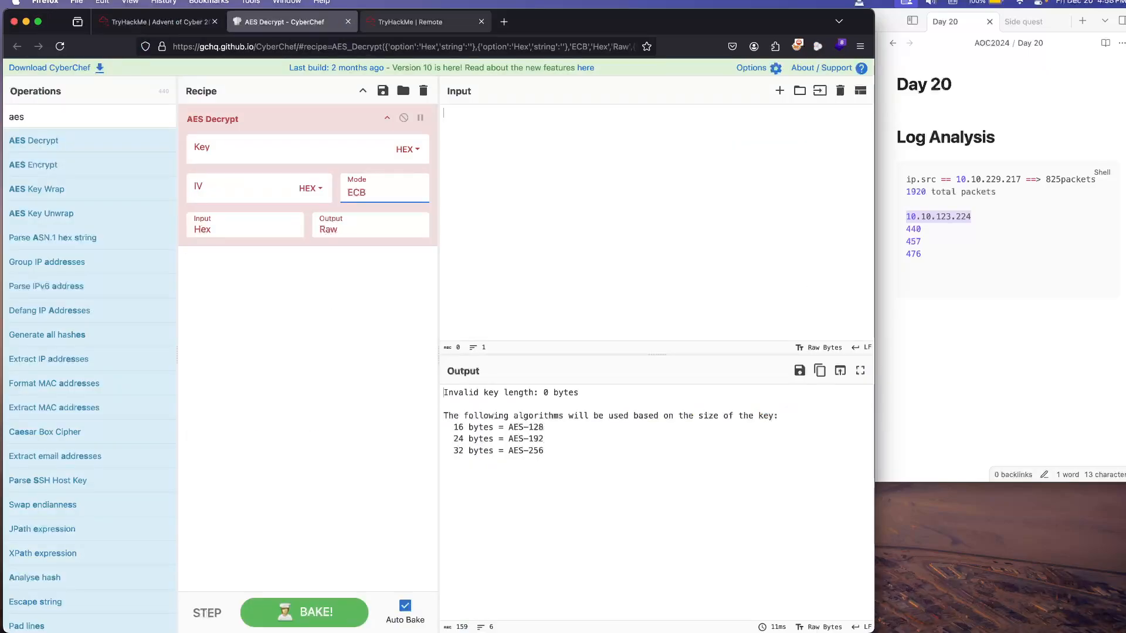
click(411, 22)
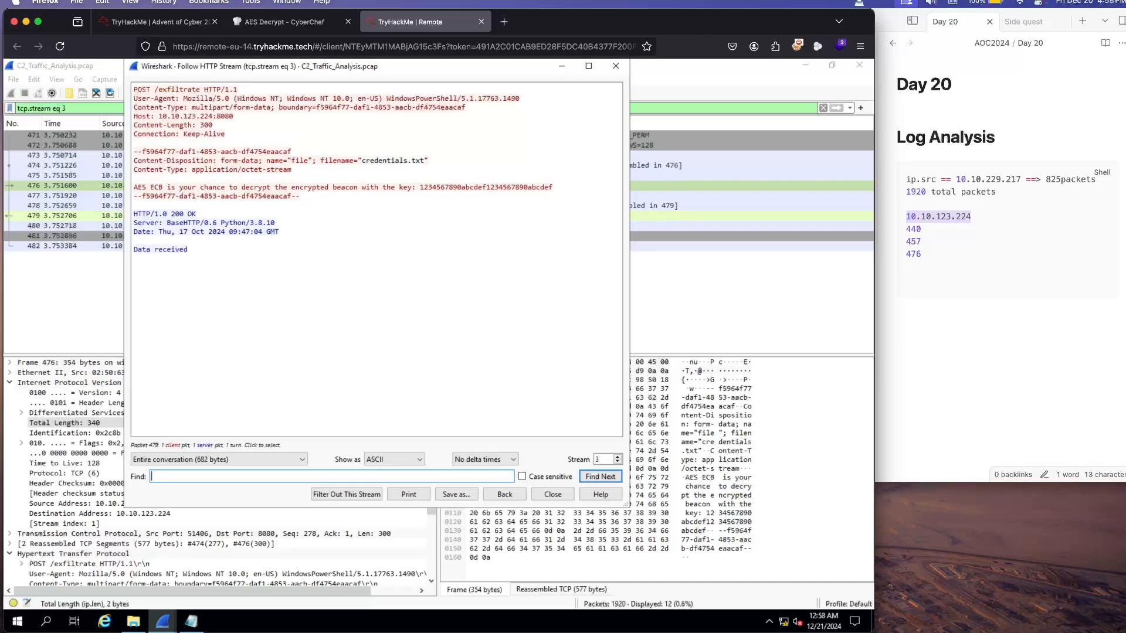
drag(291, 196, 138, 195)
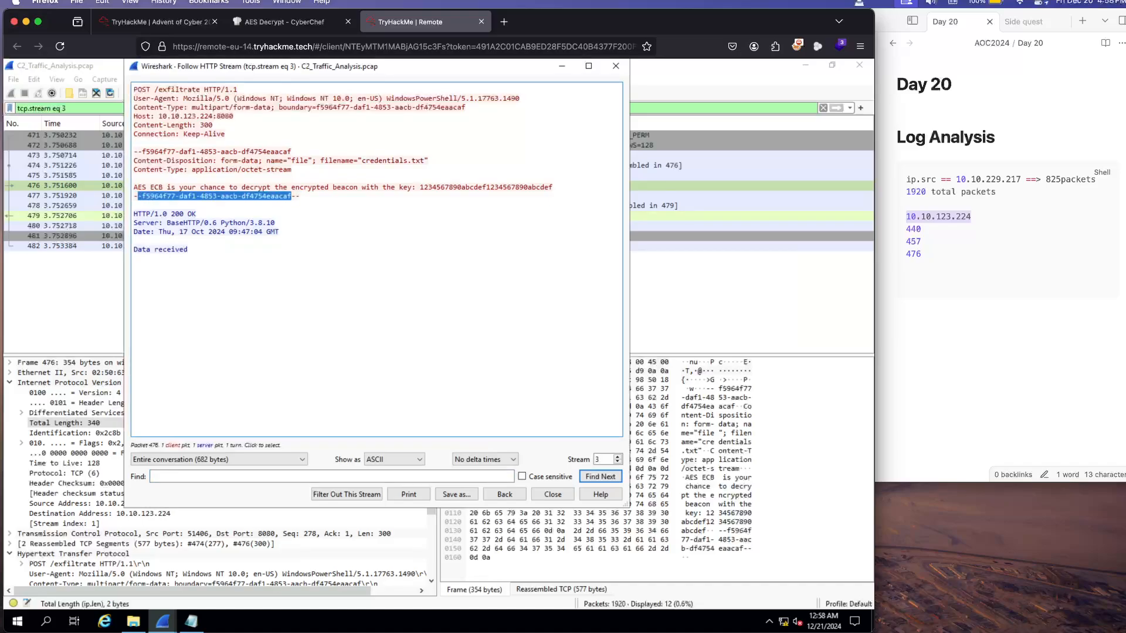
click(263, 191)
drag(300, 195, 133, 196)
right_click(185, 194)
click(206, 202)
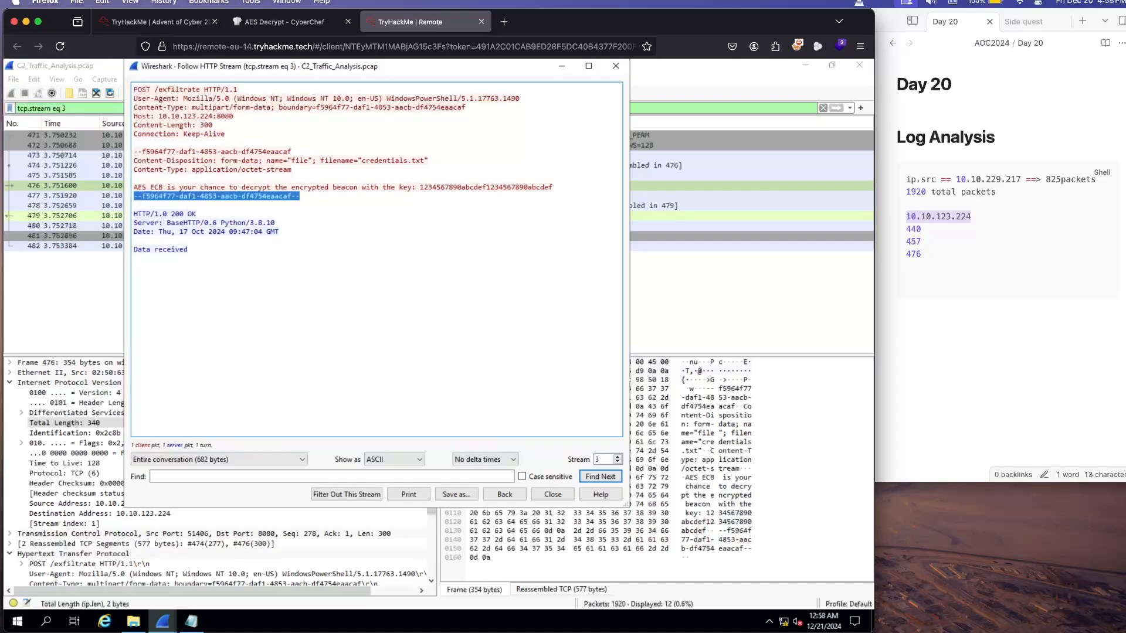
click(938, 266)
click(938, 267)
key(Return)
key(super+v)
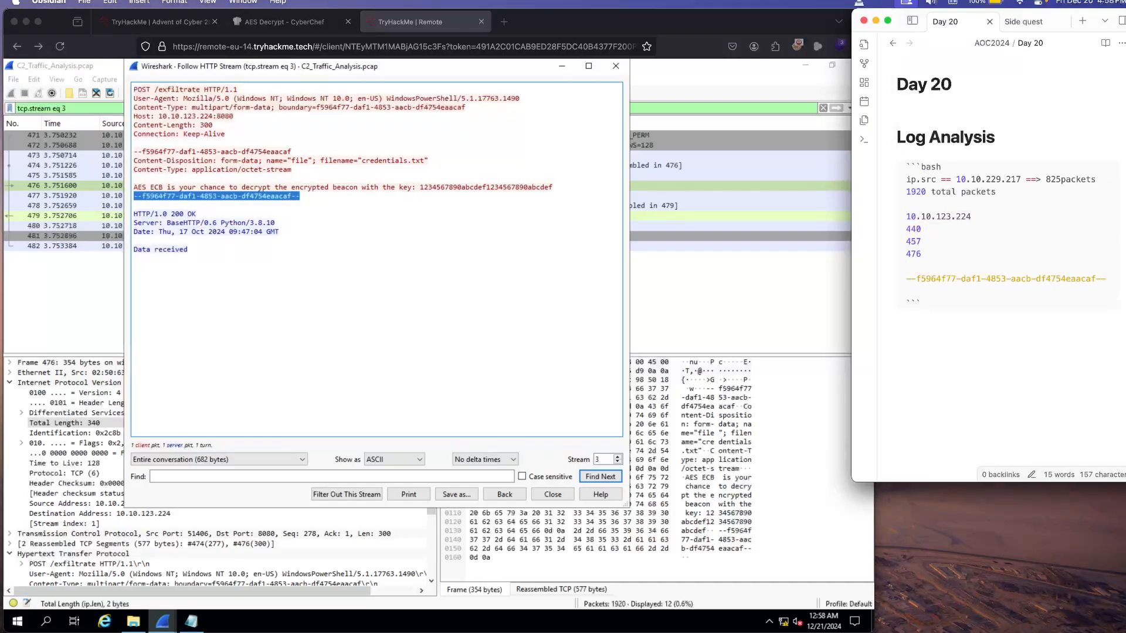
Step: Copy the AES ECB decryption key from the HTTP stream into the Day 20 note, next to the boundary string
click(557, 191)
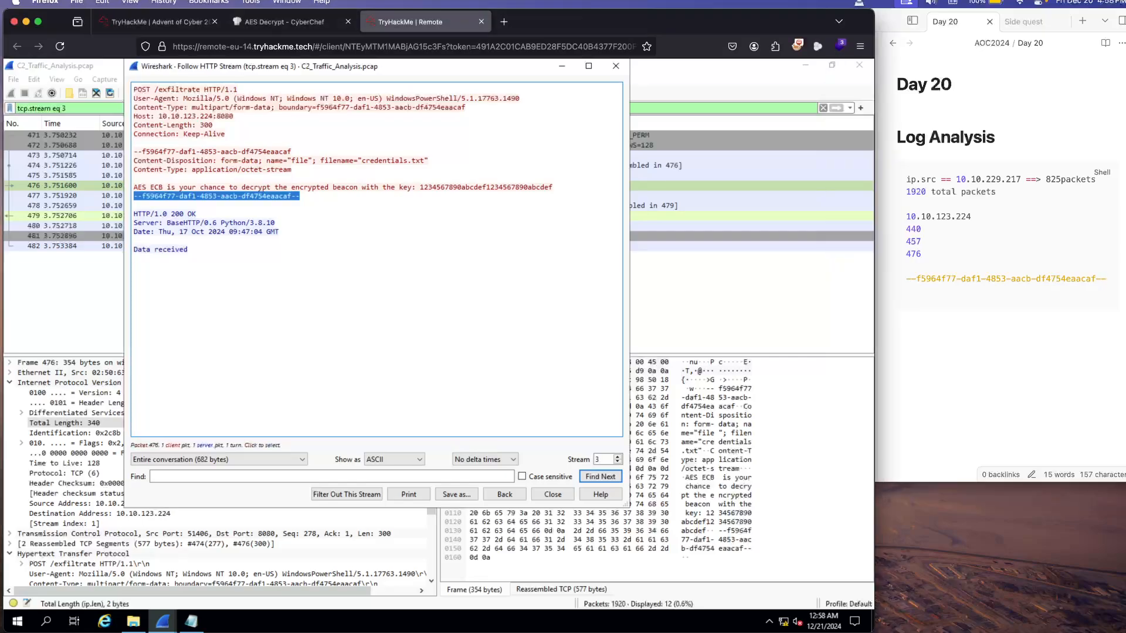
drag(553, 188, 420, 188)
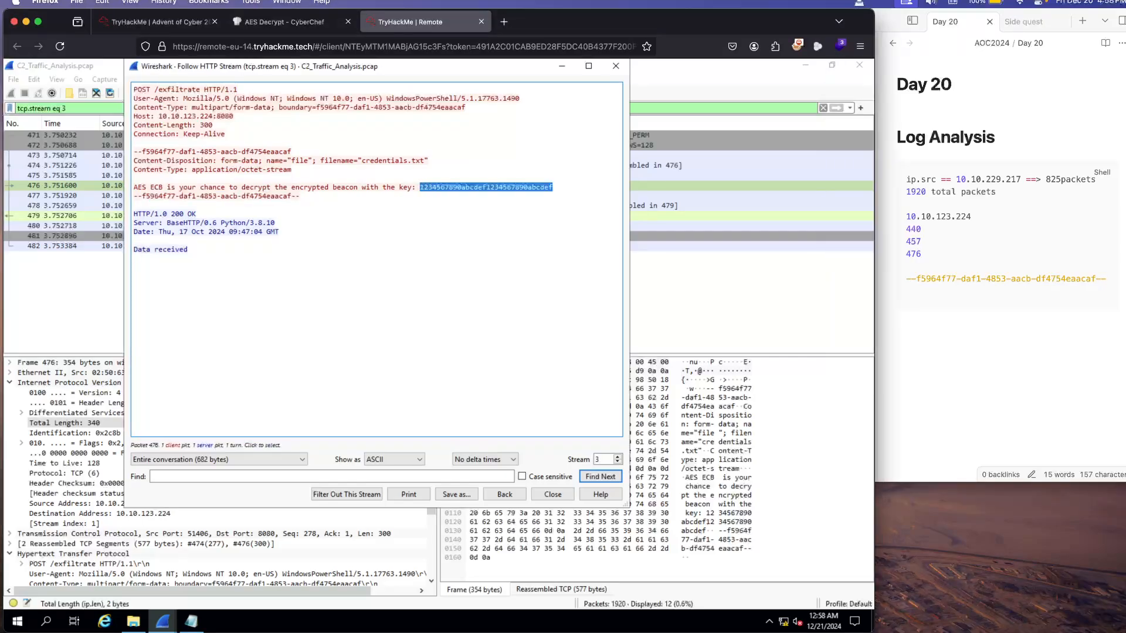
right_click(421, 188)
click(447, 194)
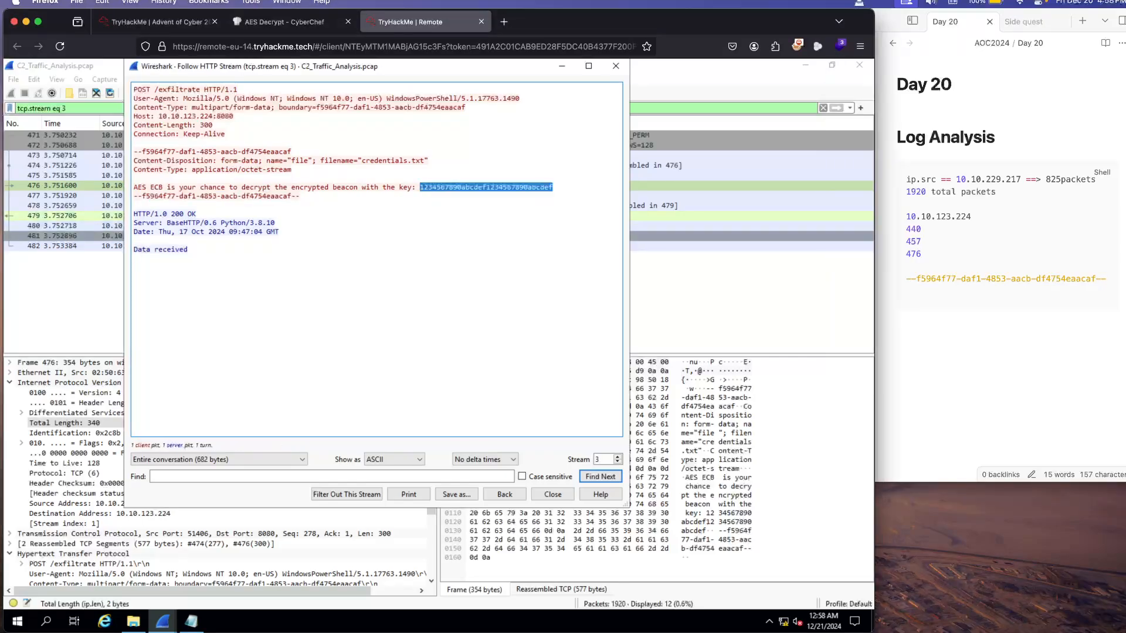
click(1106, 279)
key(Return)
key(super+v)
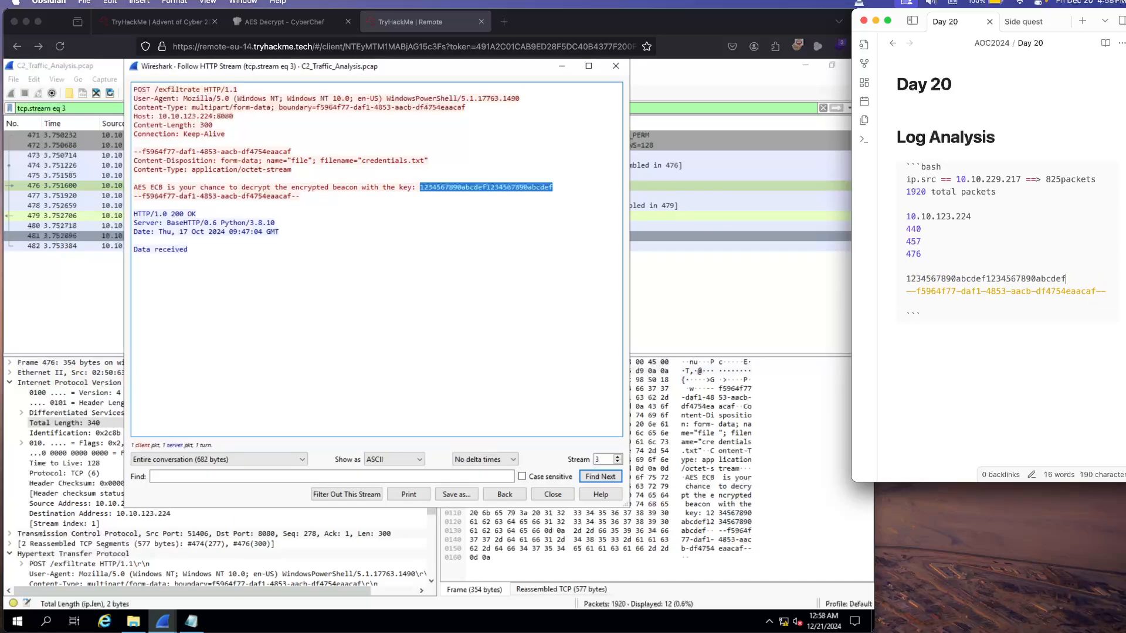
Step: Close the HTTP stream window and select the POST /exfiltrate packet (frame 476)
key(super+Tab)
key(Escape)
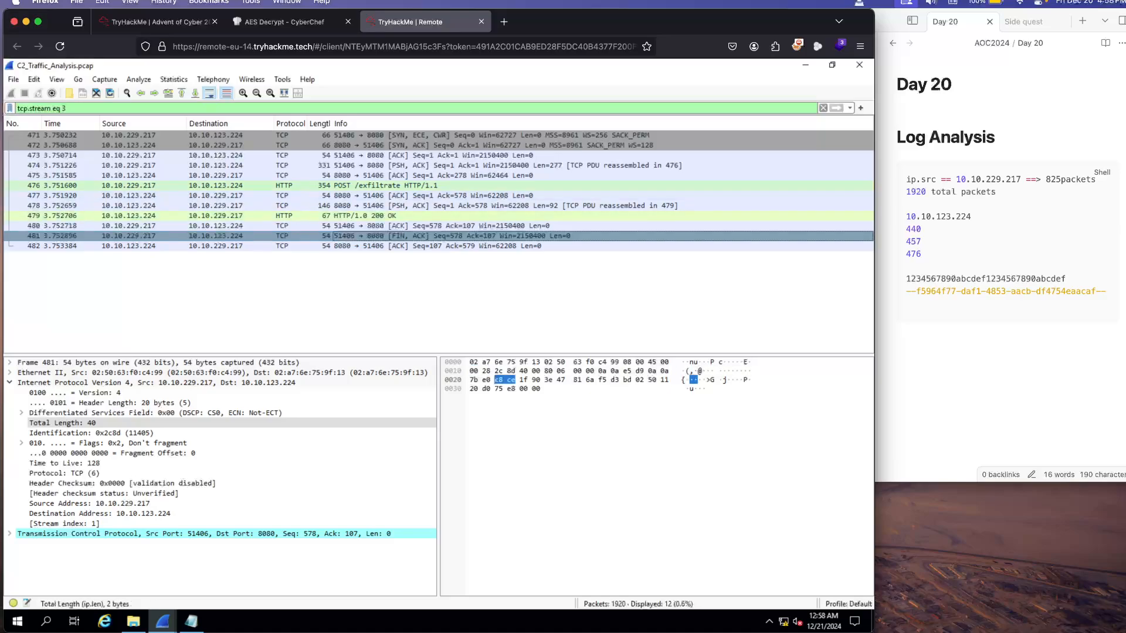
click(370, 186)
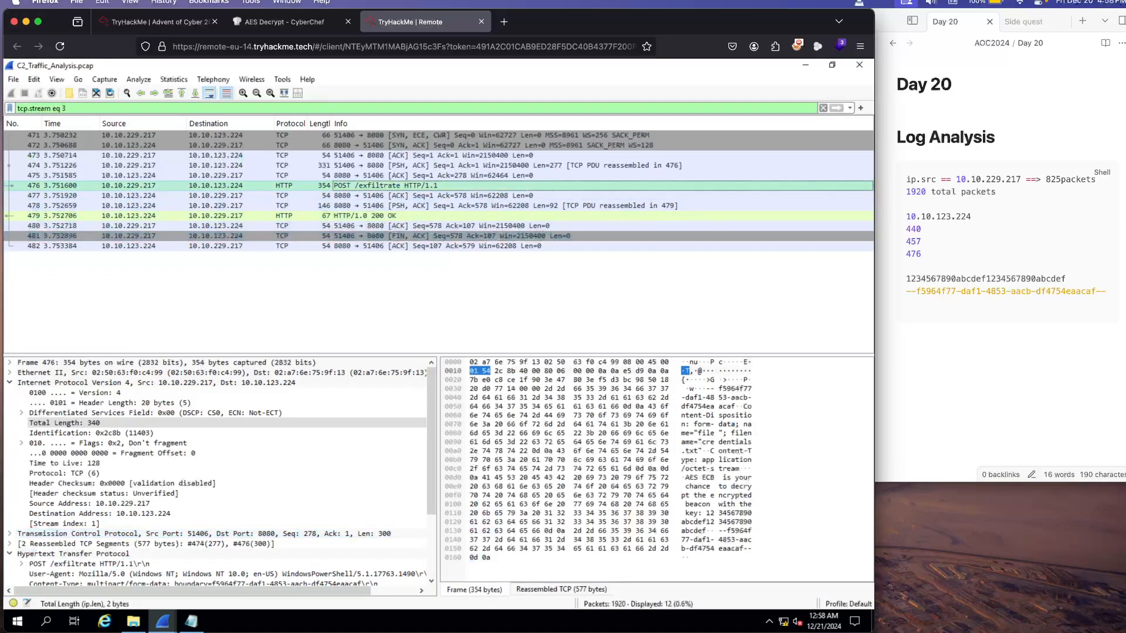
right_click(372, 187)
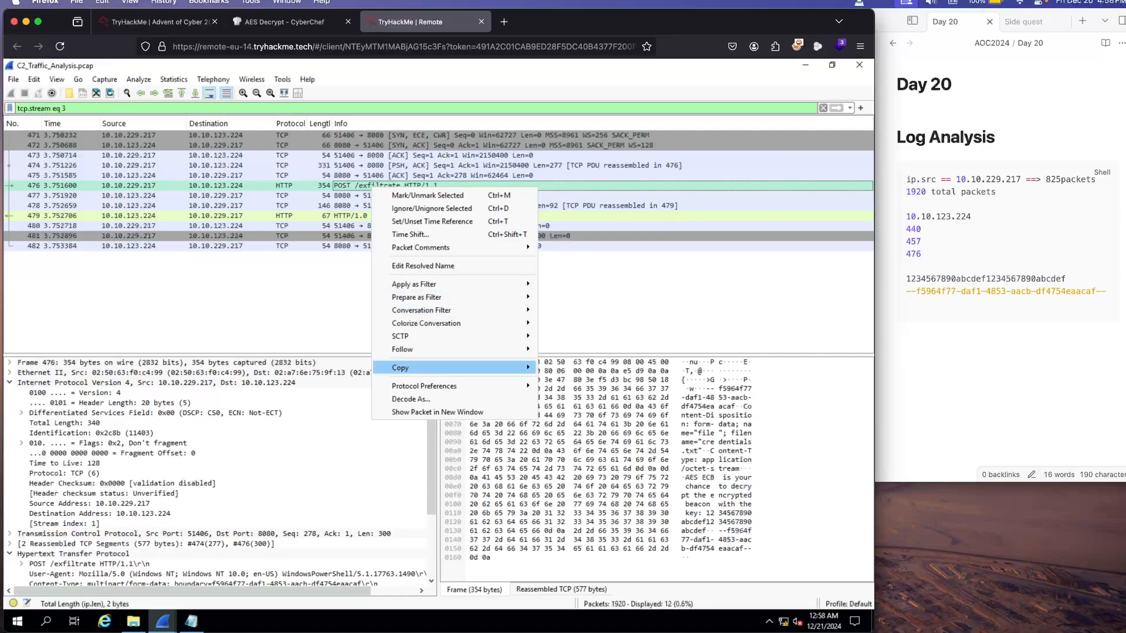
key(Escape)
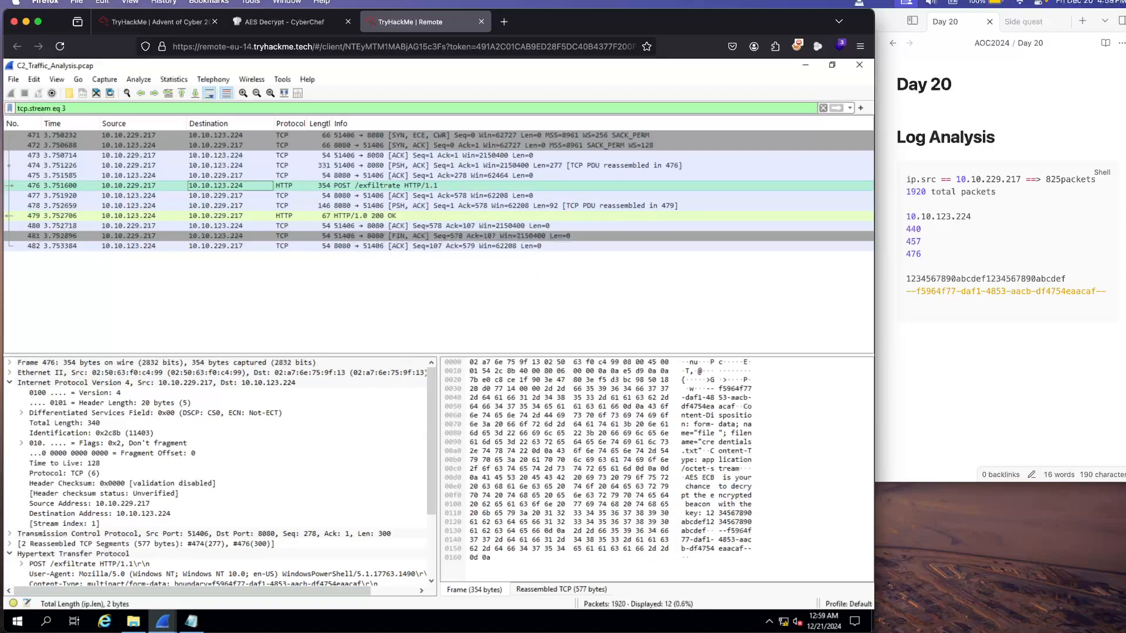
Step: Examine the capture's exportable HTTP objects, select the exfiltrate object of packet 476, and close the list
click(78, 79)
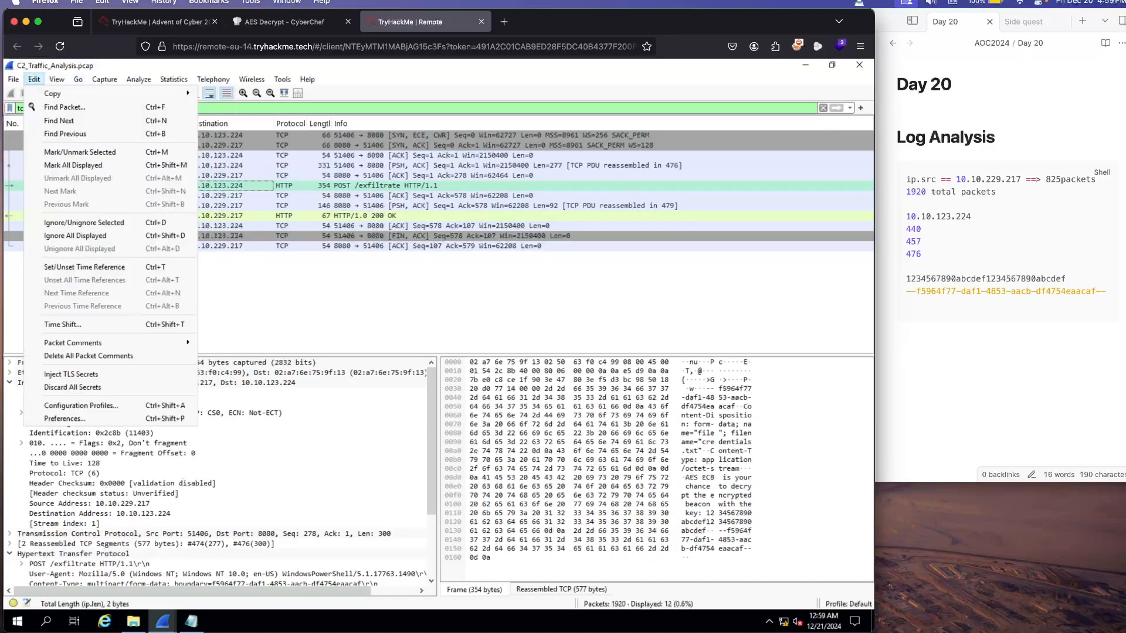
mouse_move(13, 79)
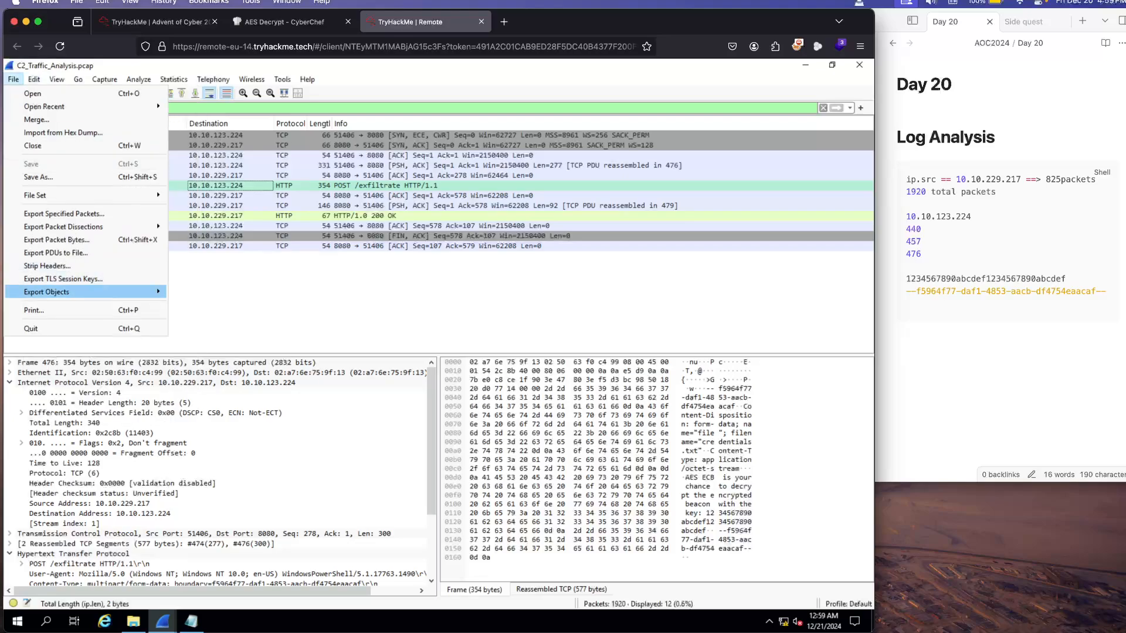
mouse_move(88, 292)
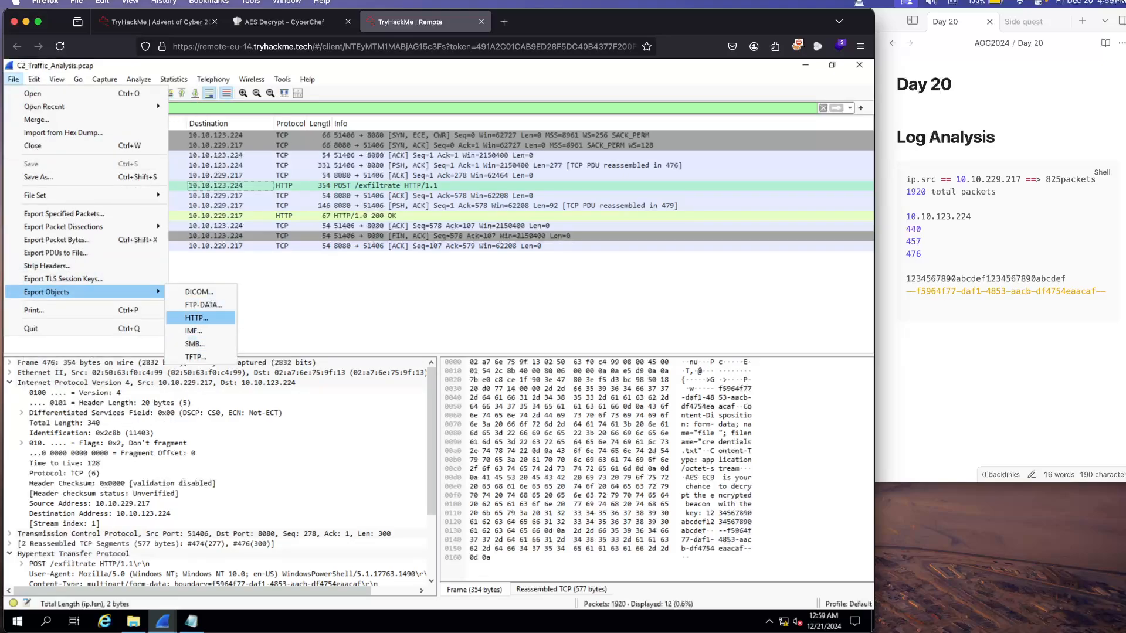
click(197, 318)
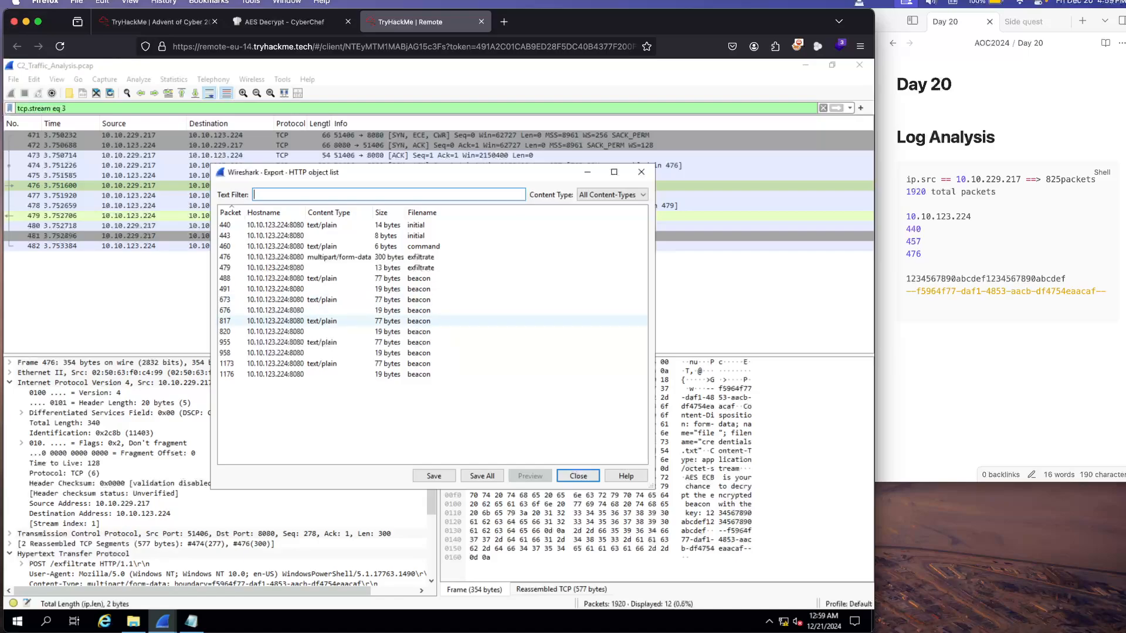
click(418, 257)
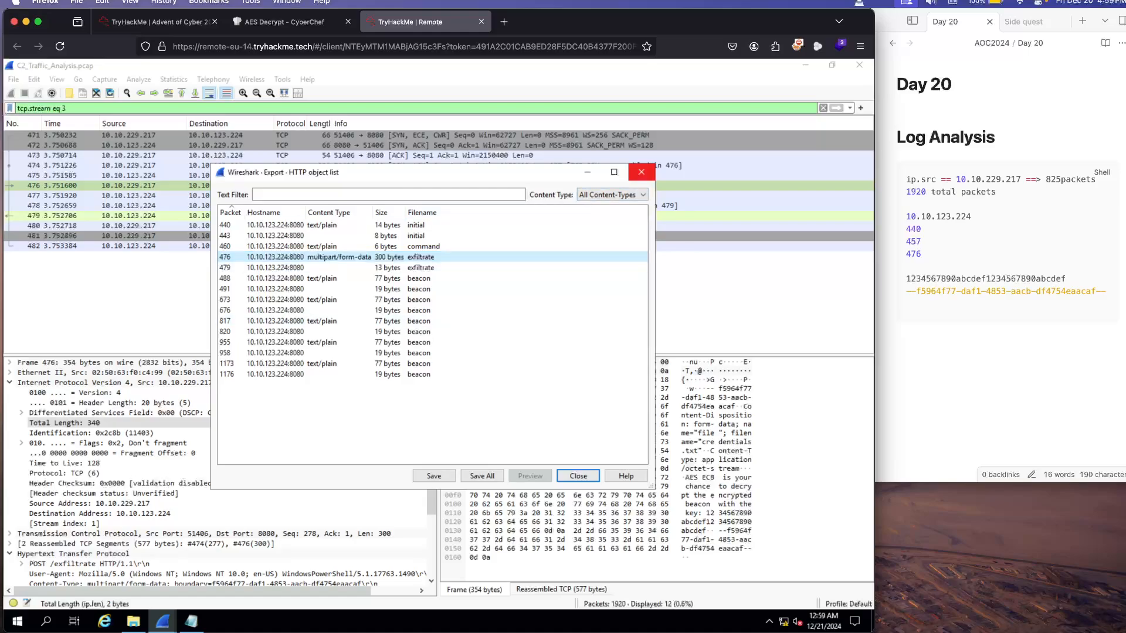
click(641, 172)
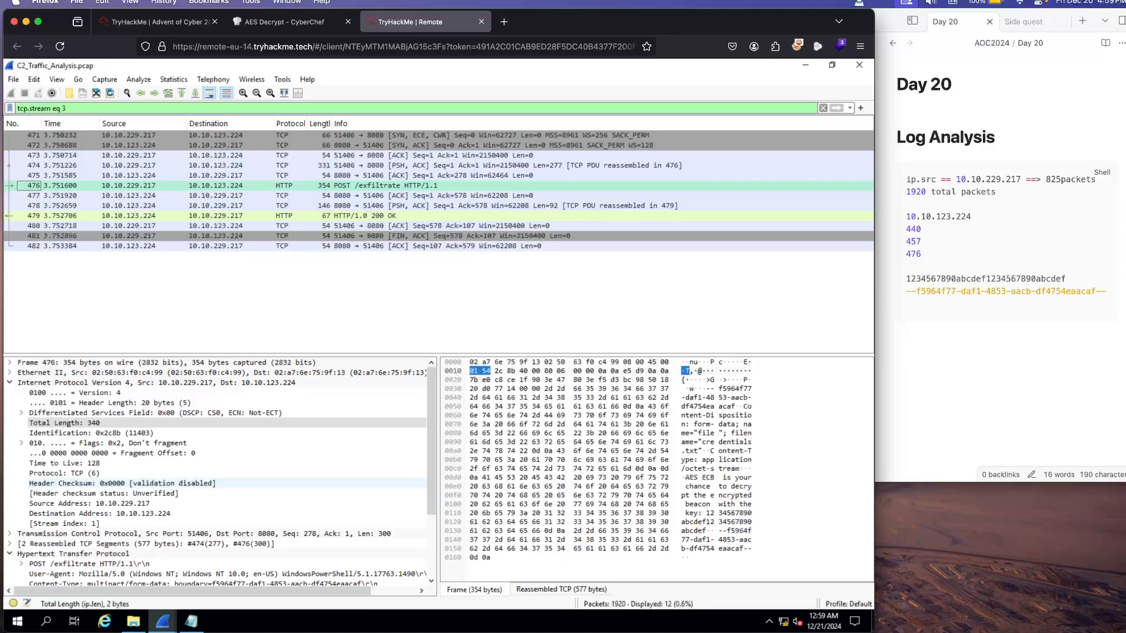
Step: Locate the exported exfiltrate file in Downloads and view its contents in the already open Notepad window
click(134, 622)
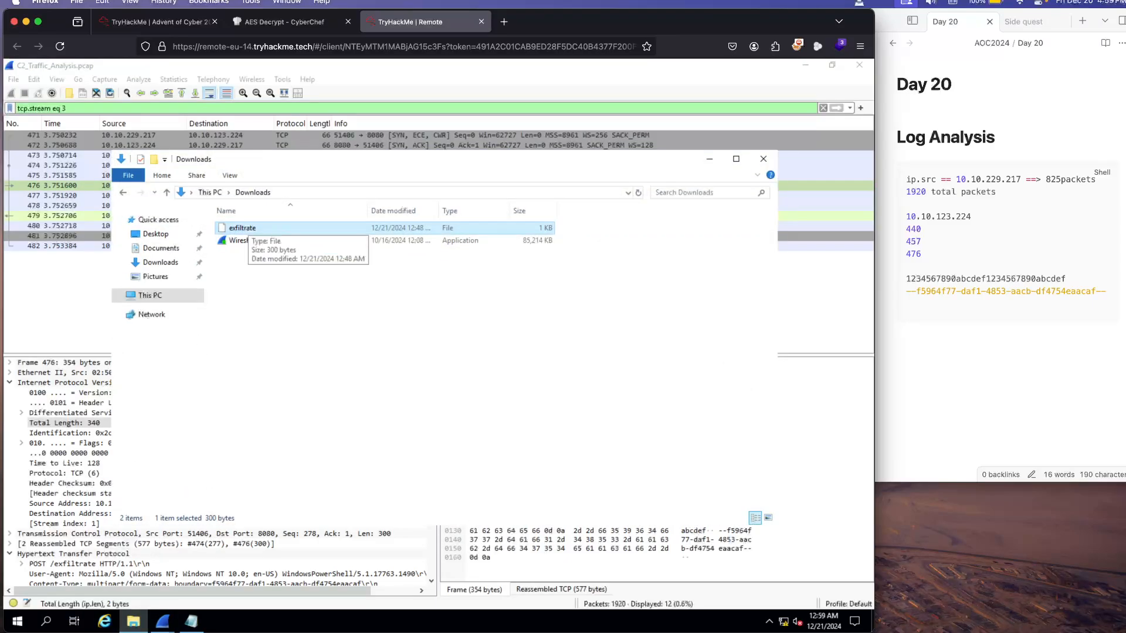
double_click(242, 227)
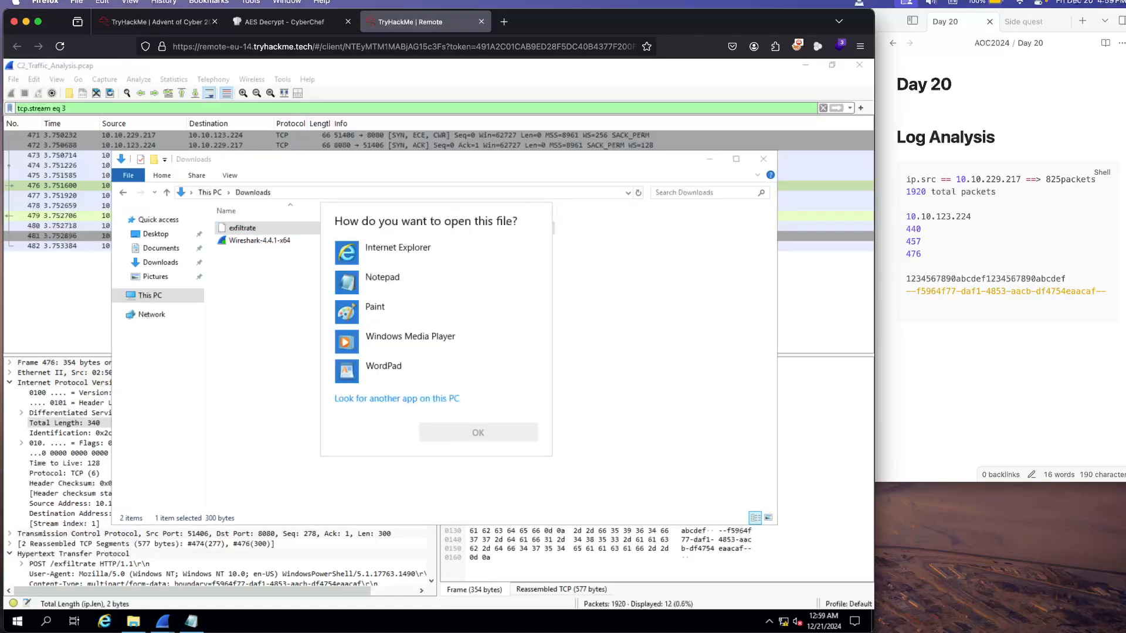
key(Escape)
click(191, 622)
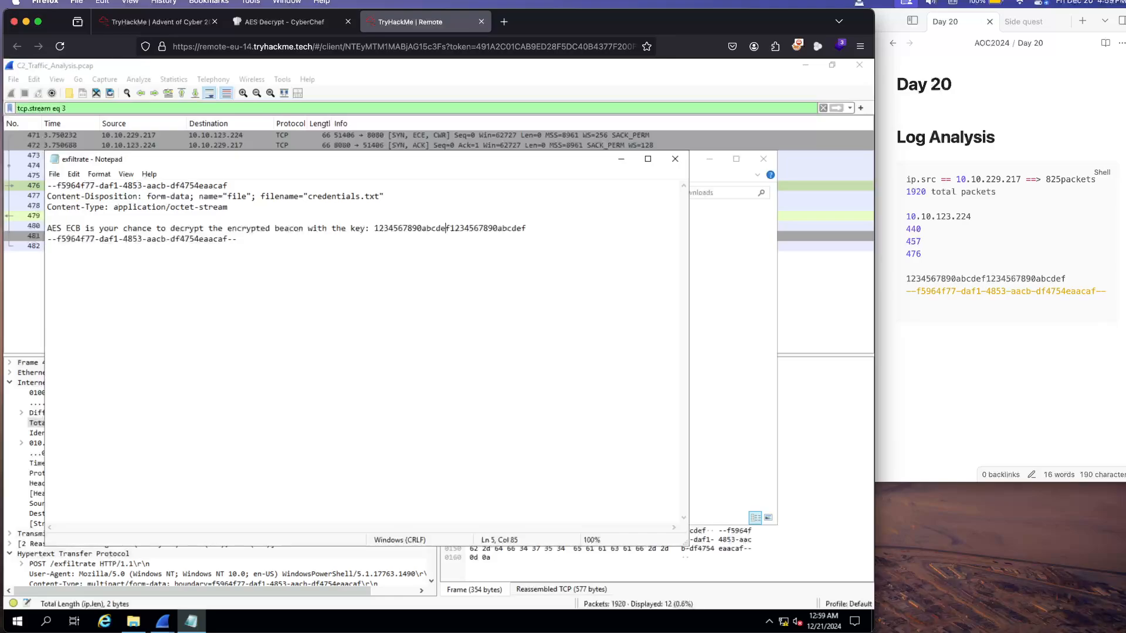
Step: Review the room page's instructions on decrypting the beacon with CyberChef's AES Decrypt operation
click(155, 21)
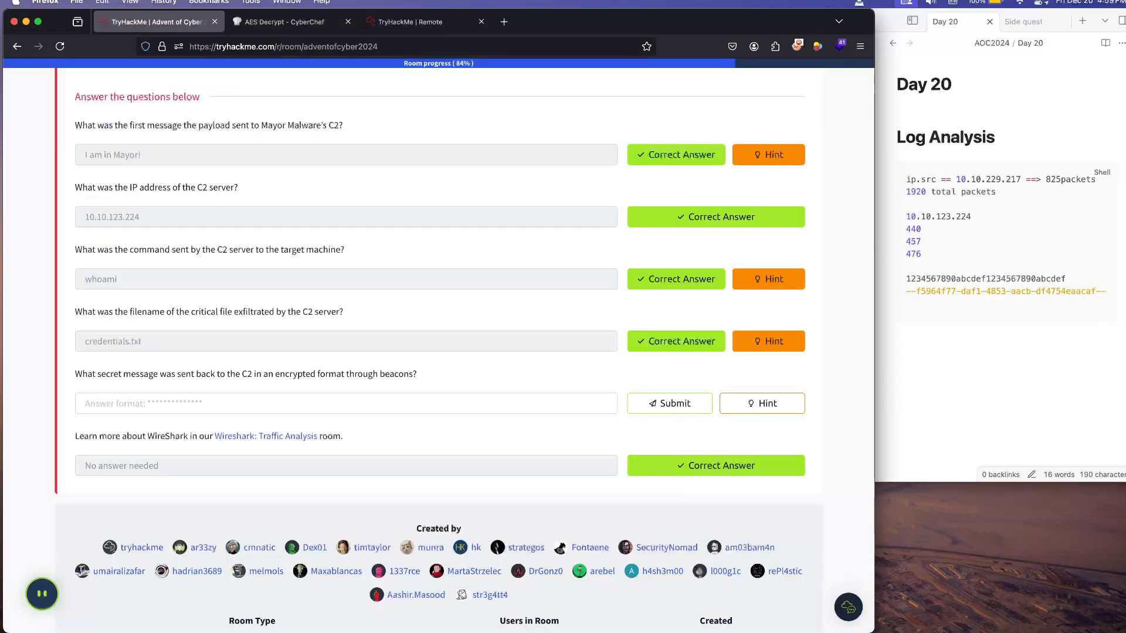
scroll(440, 351, up, 15)
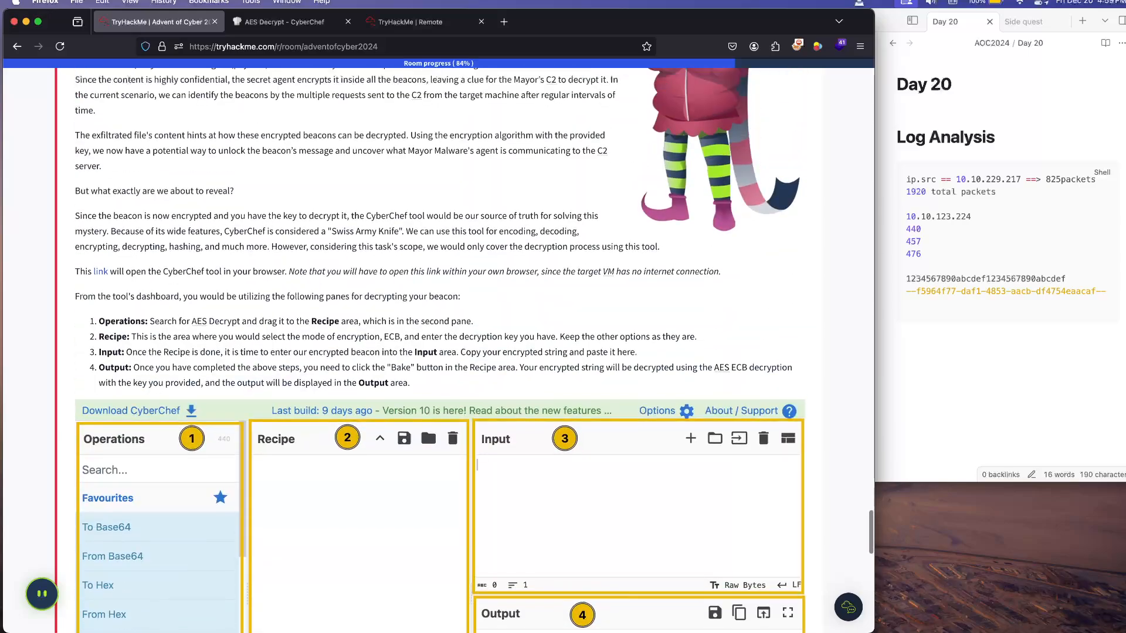
scroll(440, 352, down, 5)
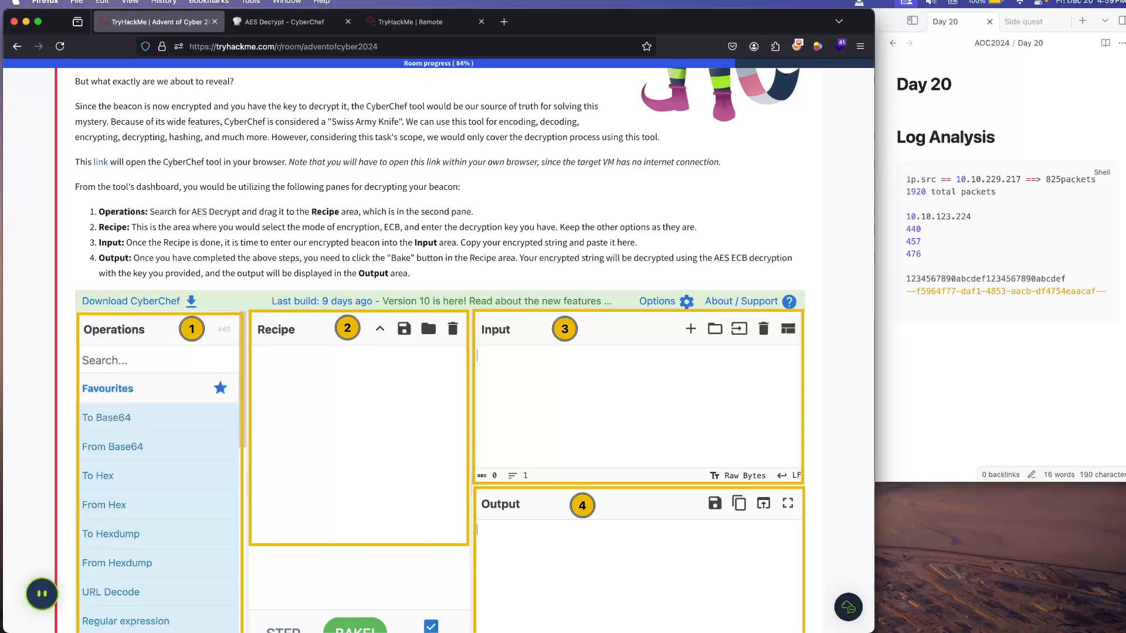
scroll(440, 352, up, 4)
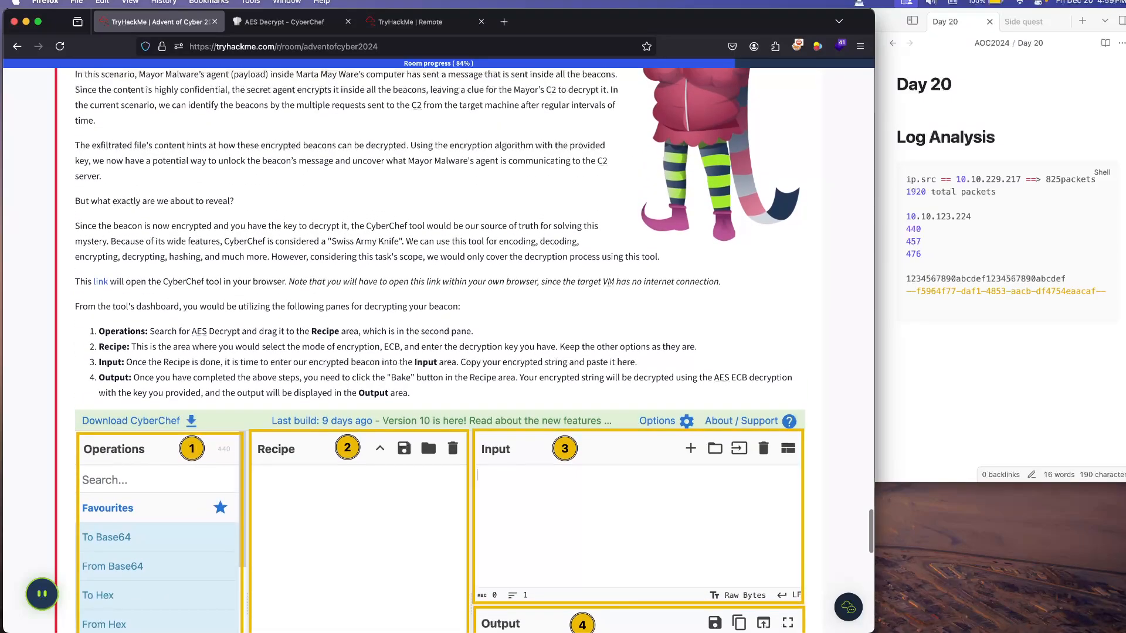
scroll(440, 352, up, 2)
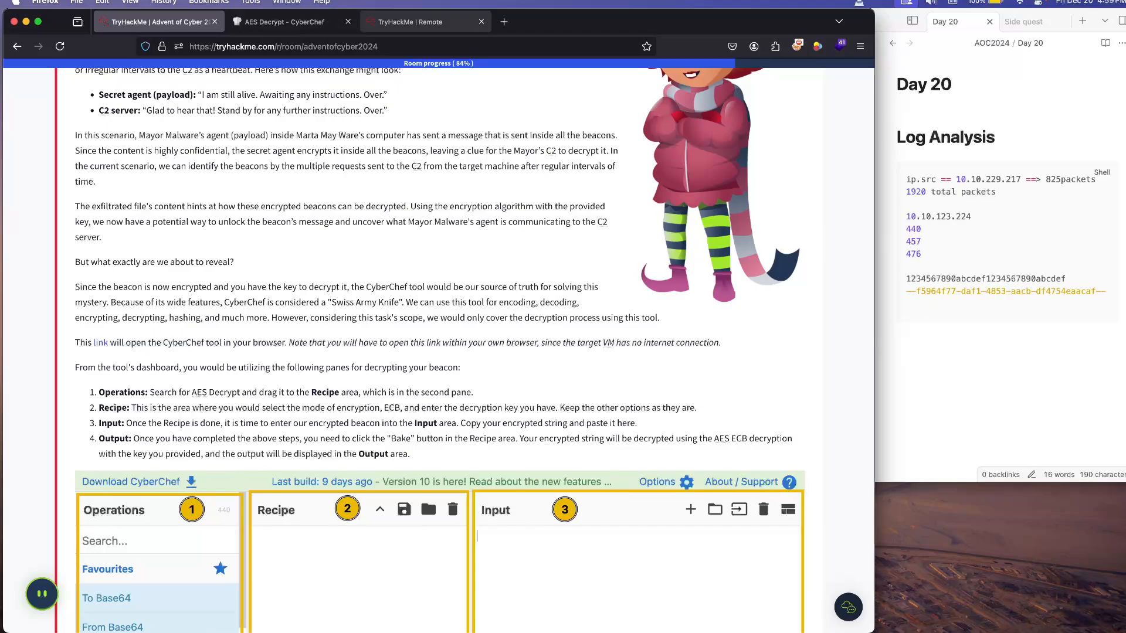
click(287, 1)
click(287, 2)
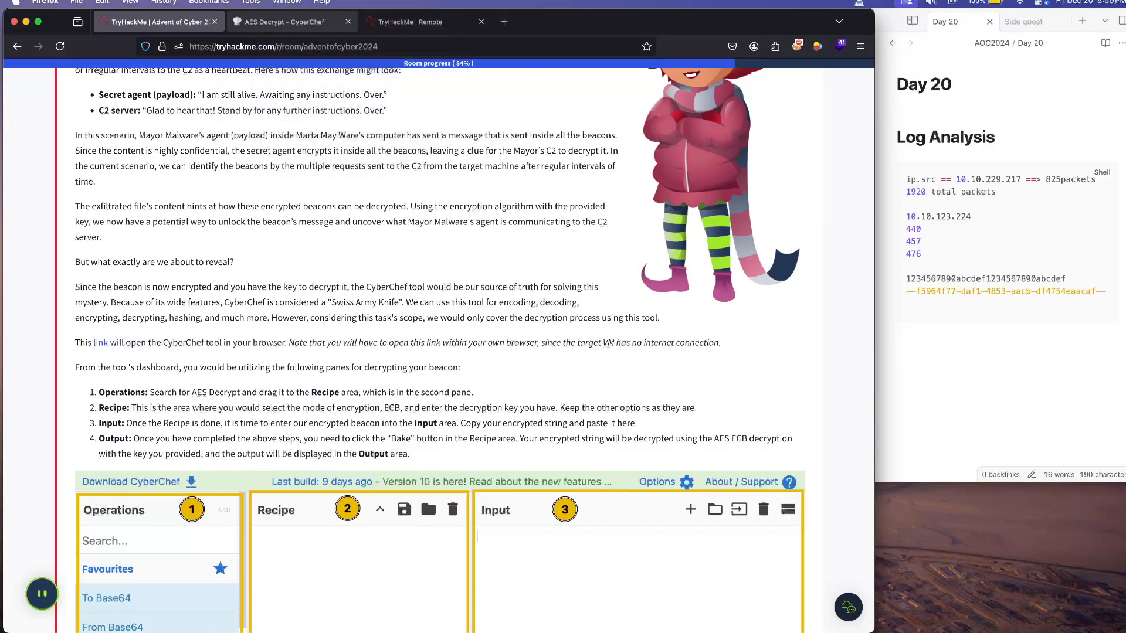
Step: Copy the AES decryption key from the Day 20 note and paste it into CyberChef's Input area
click(287, 22)
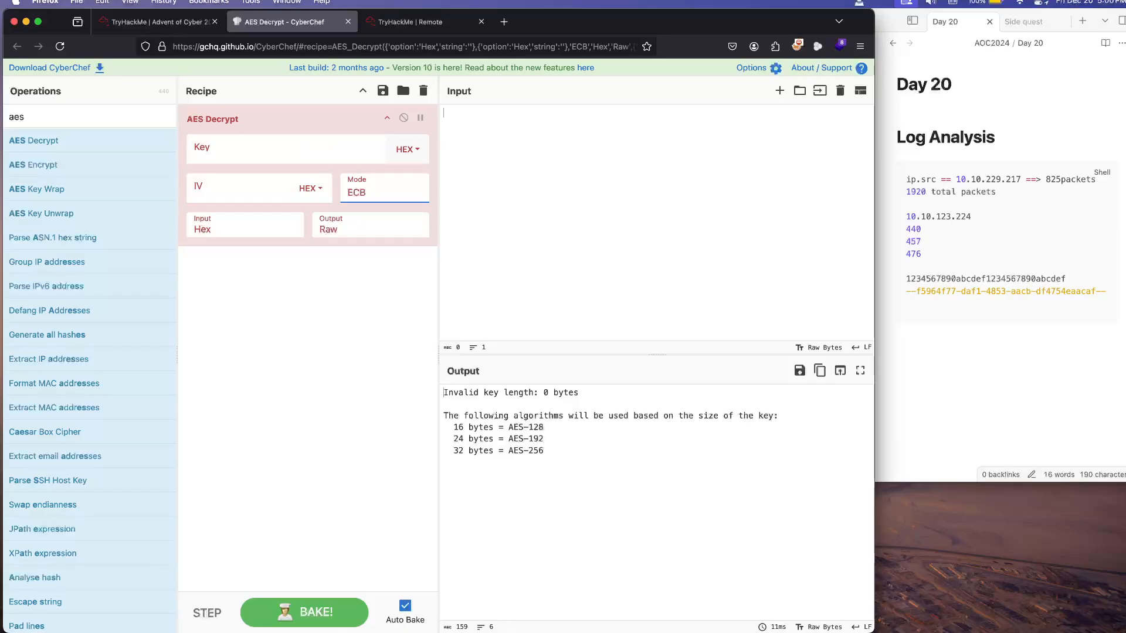
click(906, 267)
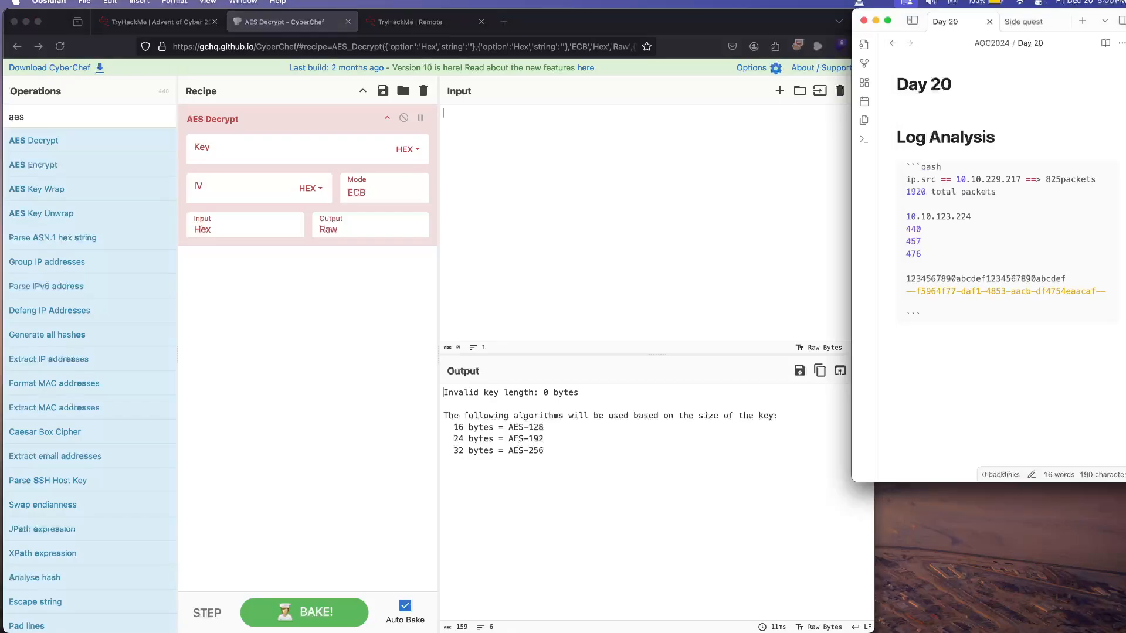
double_click(985, 279)
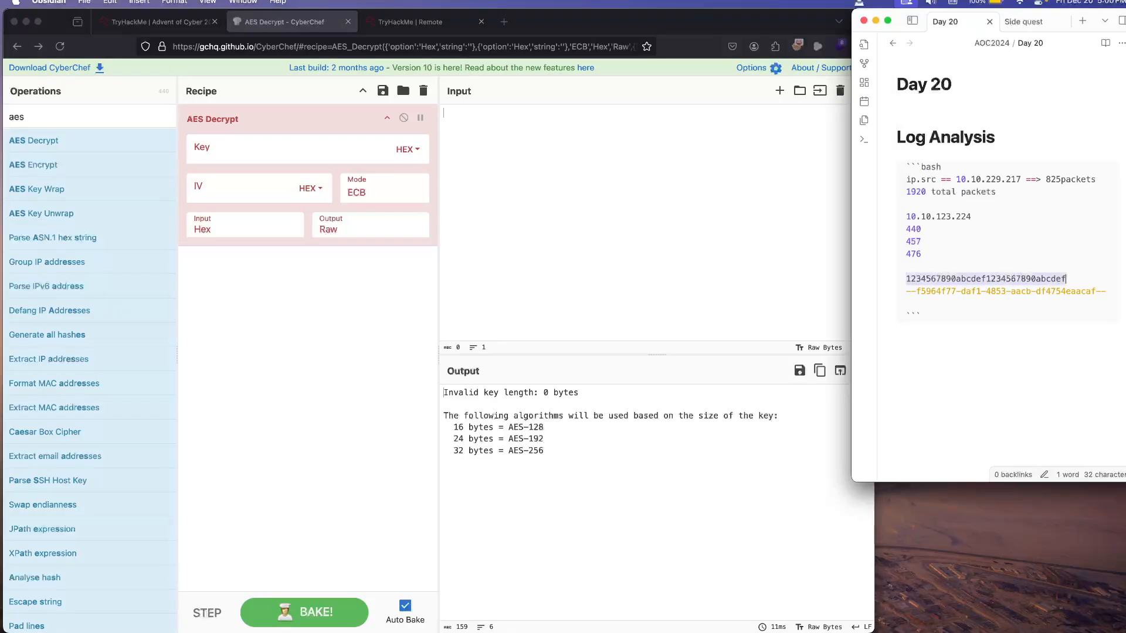
key(super+c)
key(super+Tab)
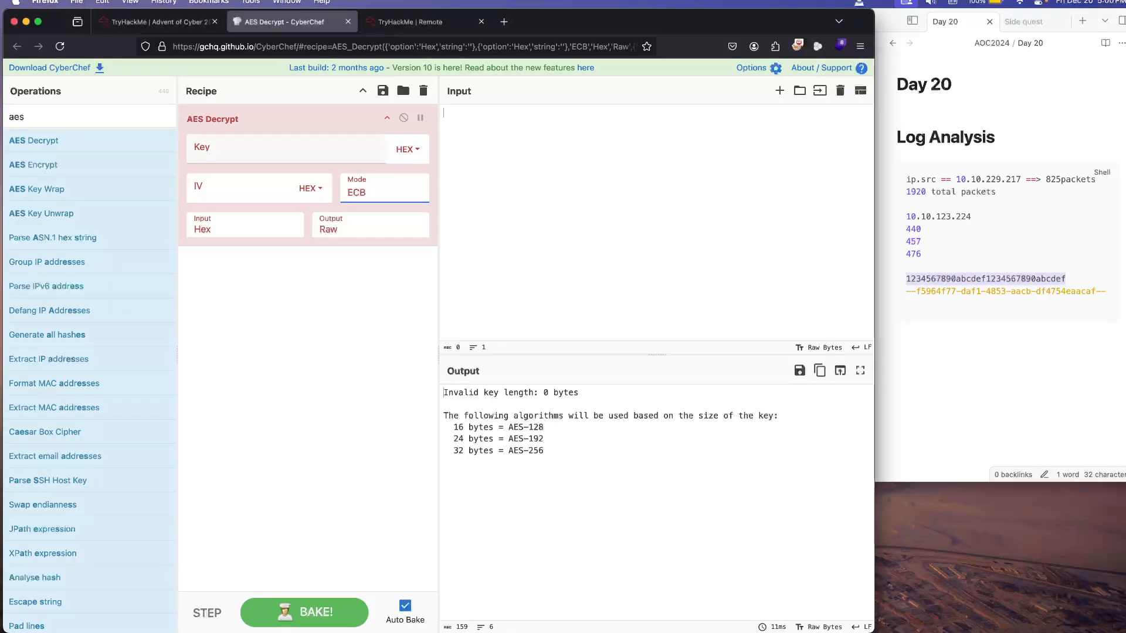
click(258, 151)
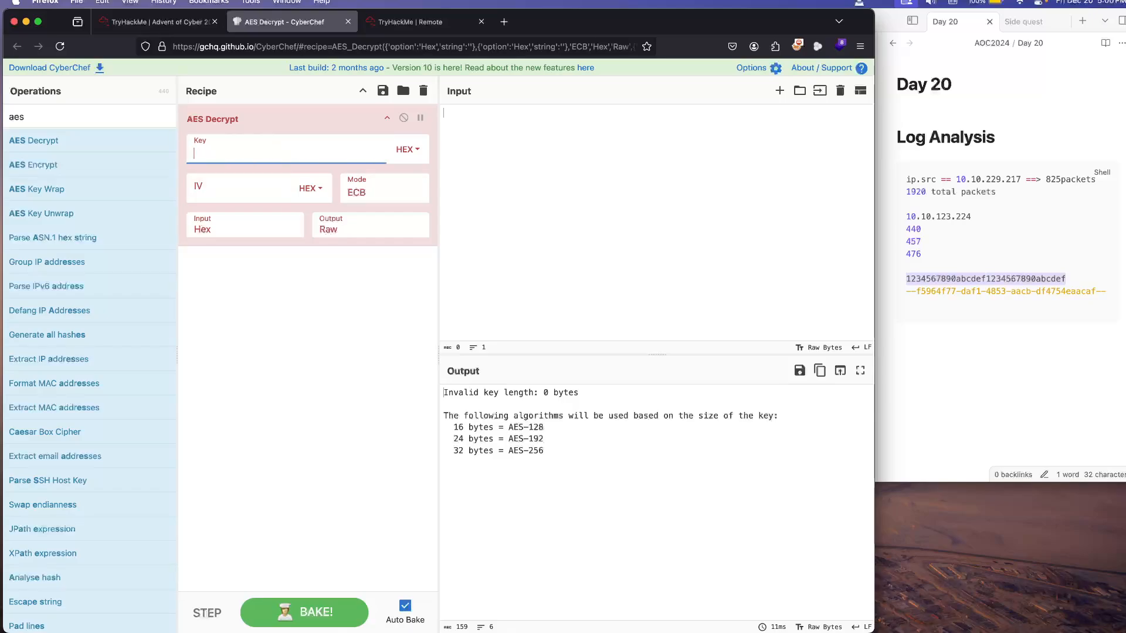
click(446, 113)
key(super+v)
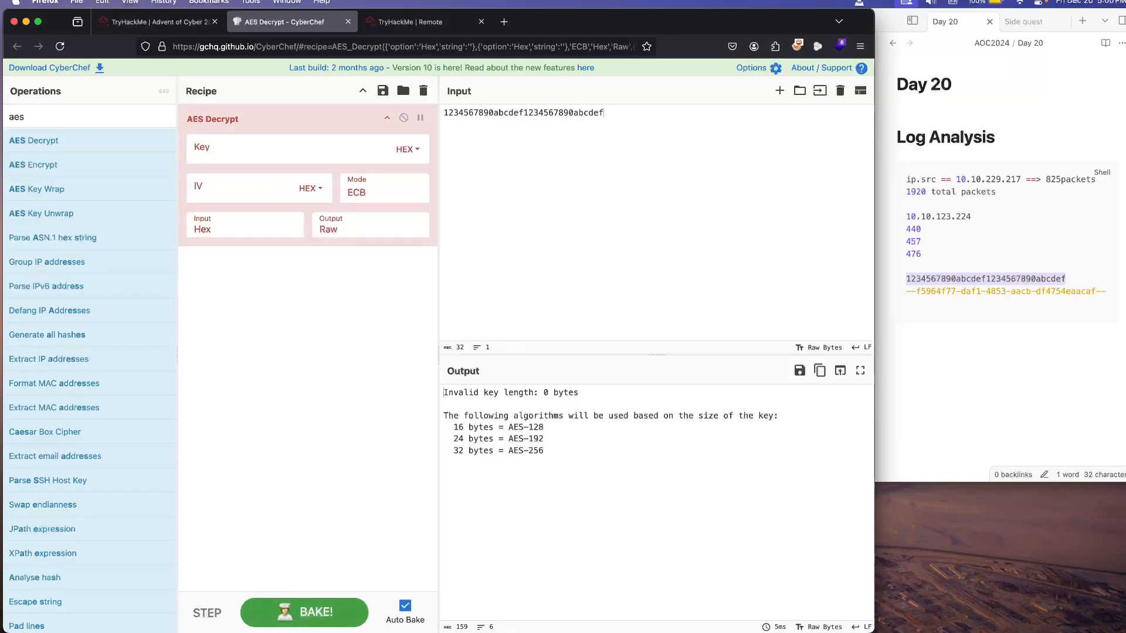
Step: Paste the copied AES decryption key into the Key field of the AES Decrypt operation
click(272, 151)
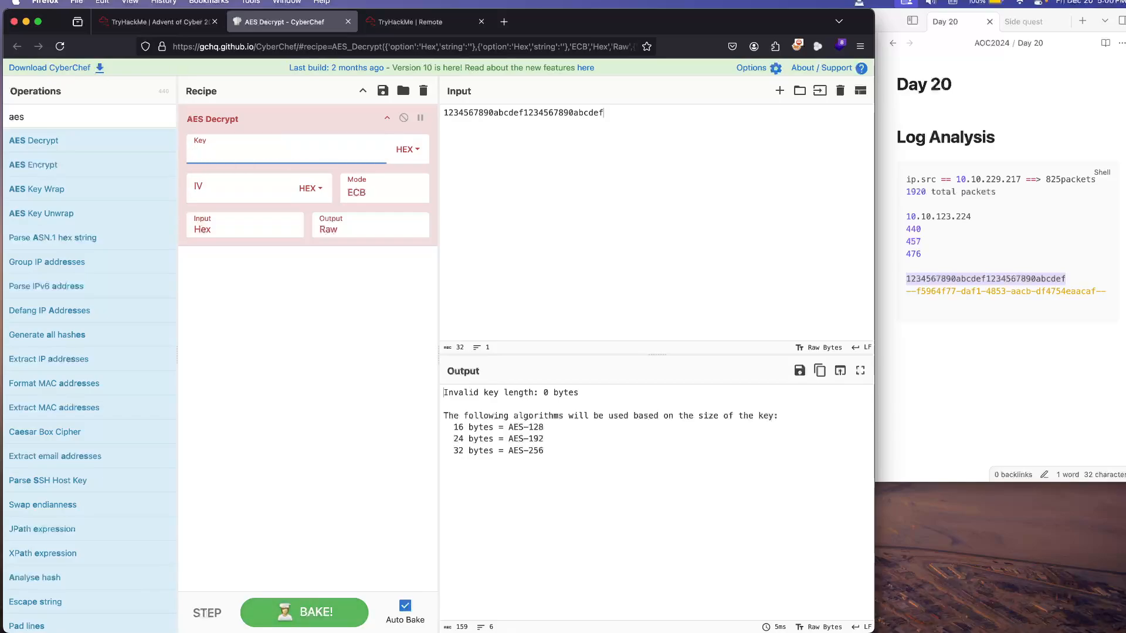
key(super+v)
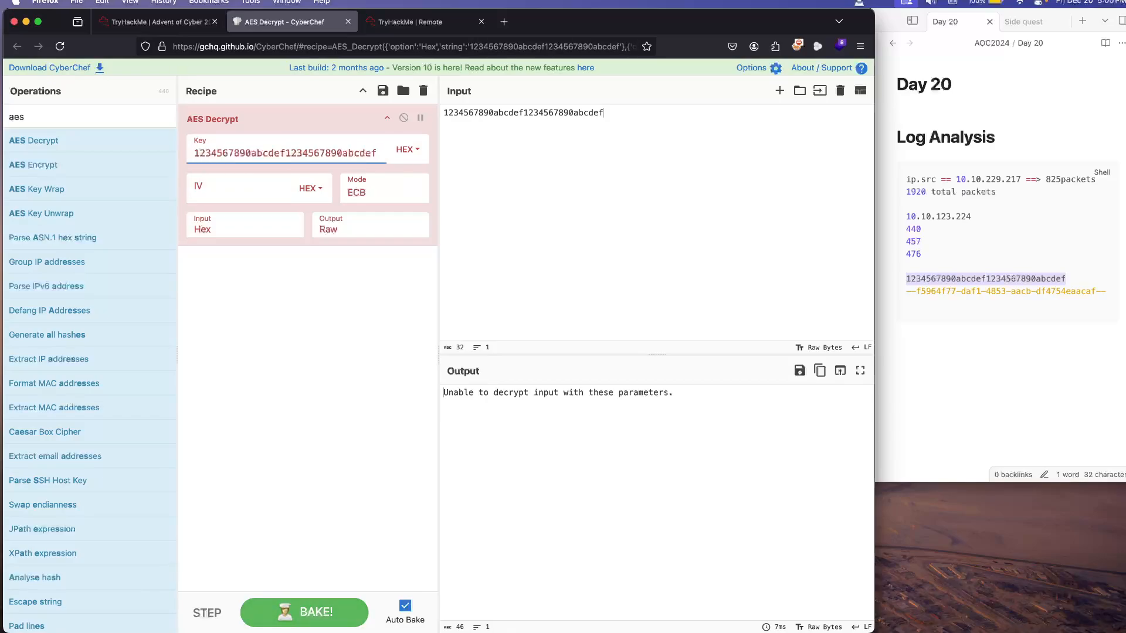
Step: Copy the dashed boundary string on the line below the key in the Day 20 note and return to CyberChef
key(super+Tab)
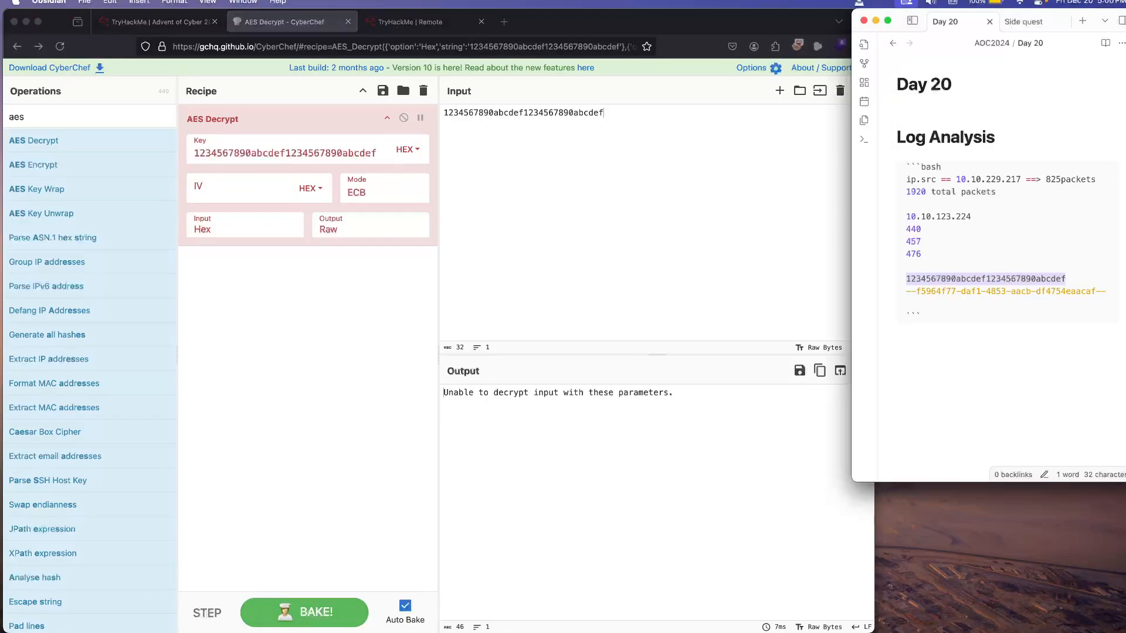
key(Down)
key(super+Right)
key(super+shift+Left)
key(super+c)
key(super+Tab)
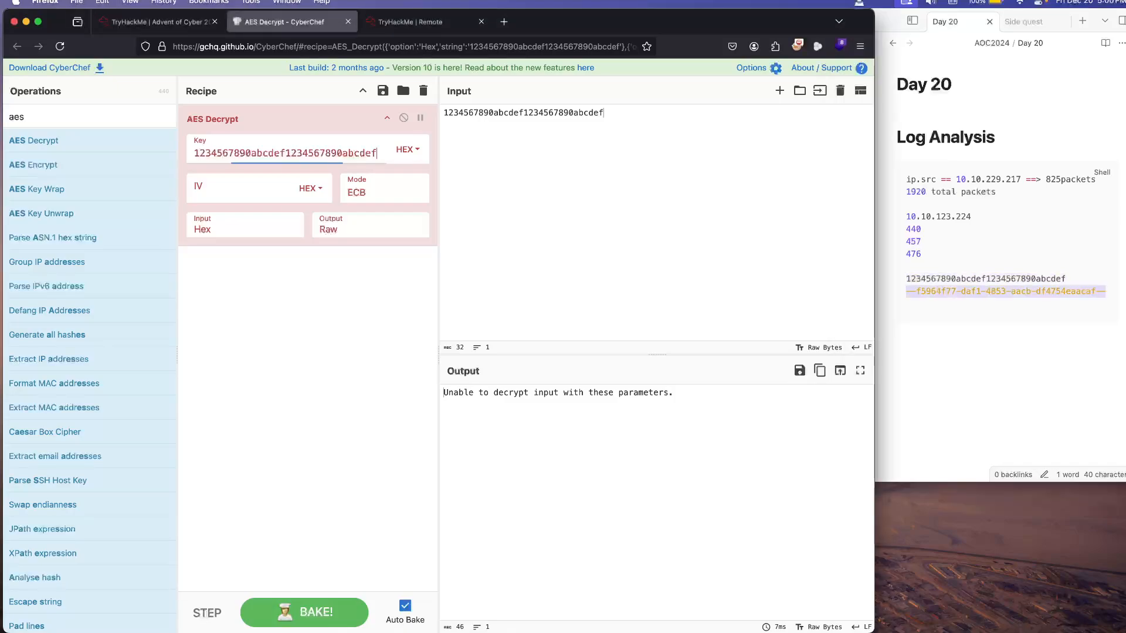
key(super+a)
key(super+v)
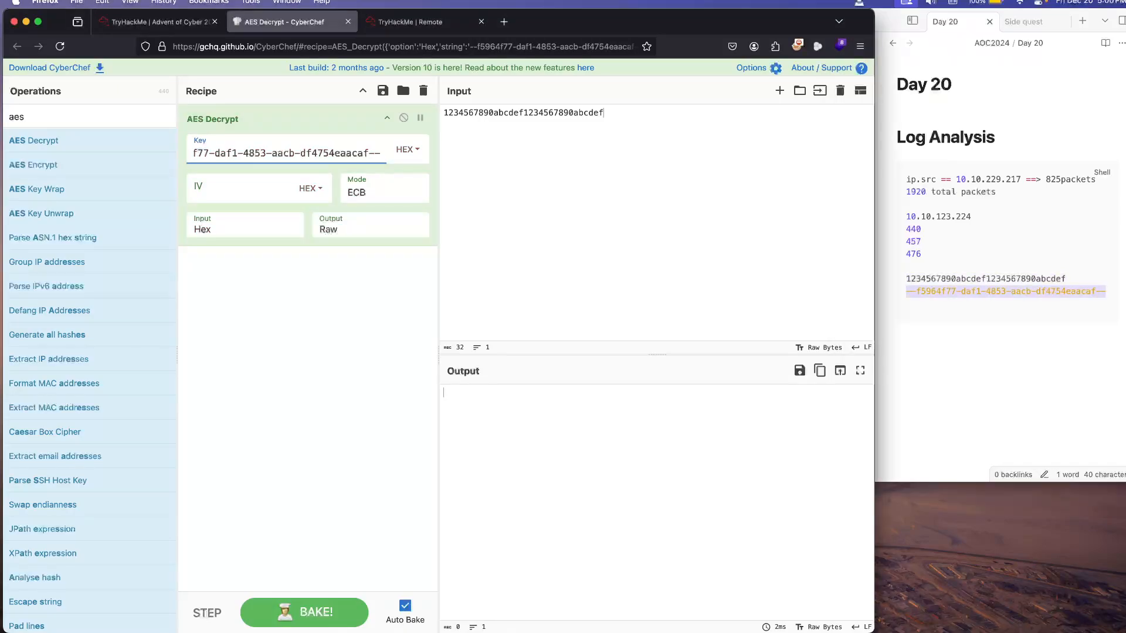
key(super+z)
Step: Replace the Input content with the copied boundary string, stripped of its outer dashes: f5964f77-daf1-4853-aacb-df4754eaacaf
click(586, 117)
key(super+a)
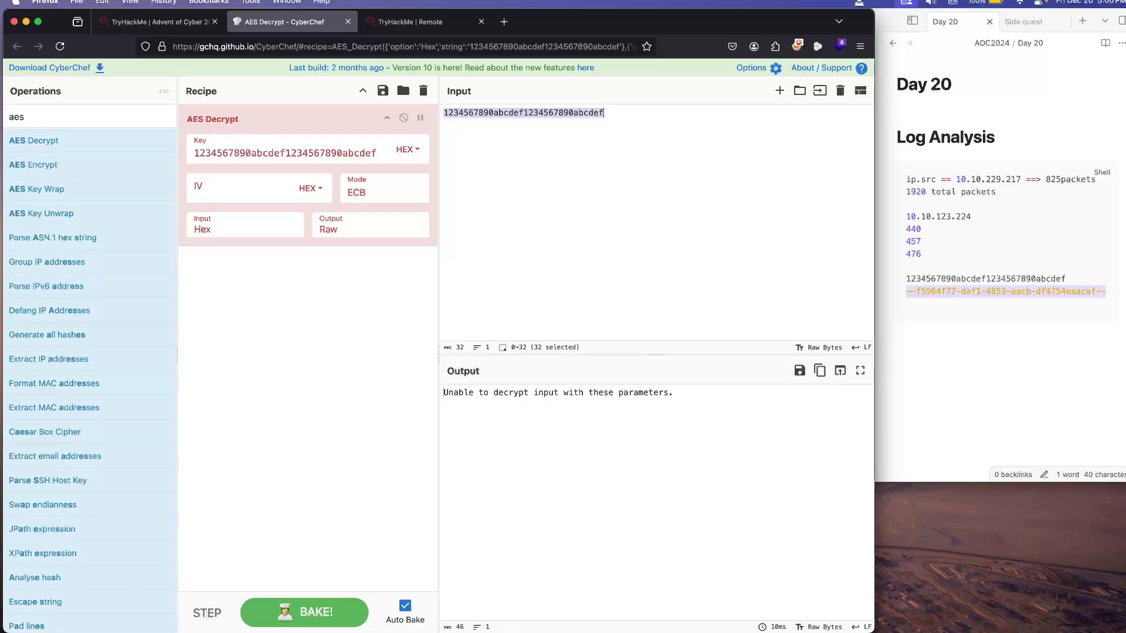
key(super+v)
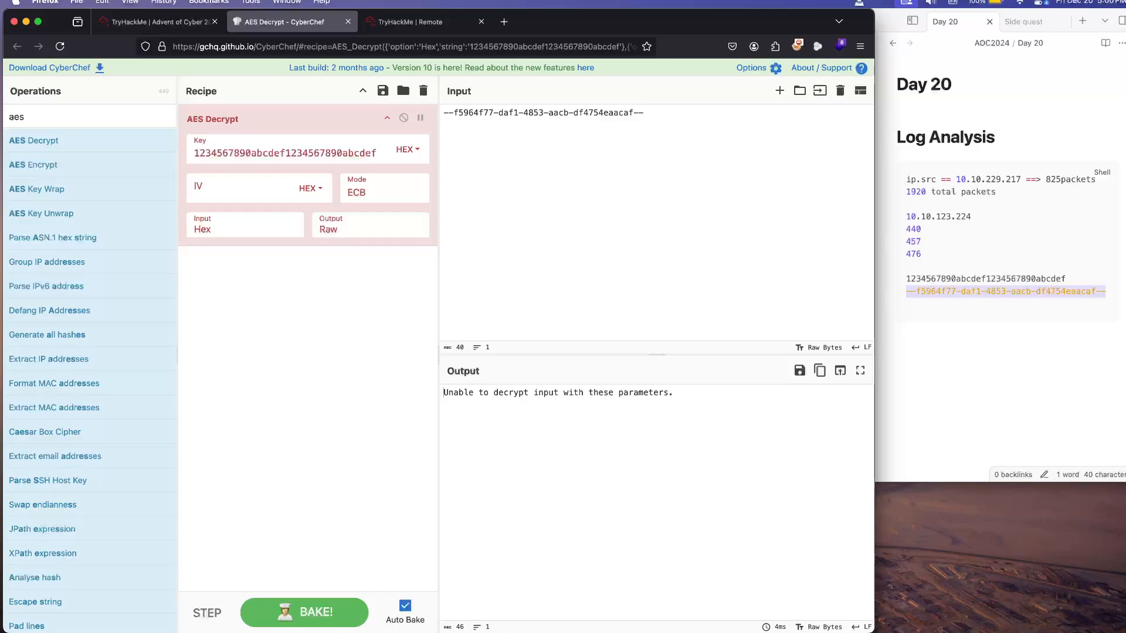
key(BackSpace)
key(BackSpace)
key(BackSpace)
key(BackSpace)
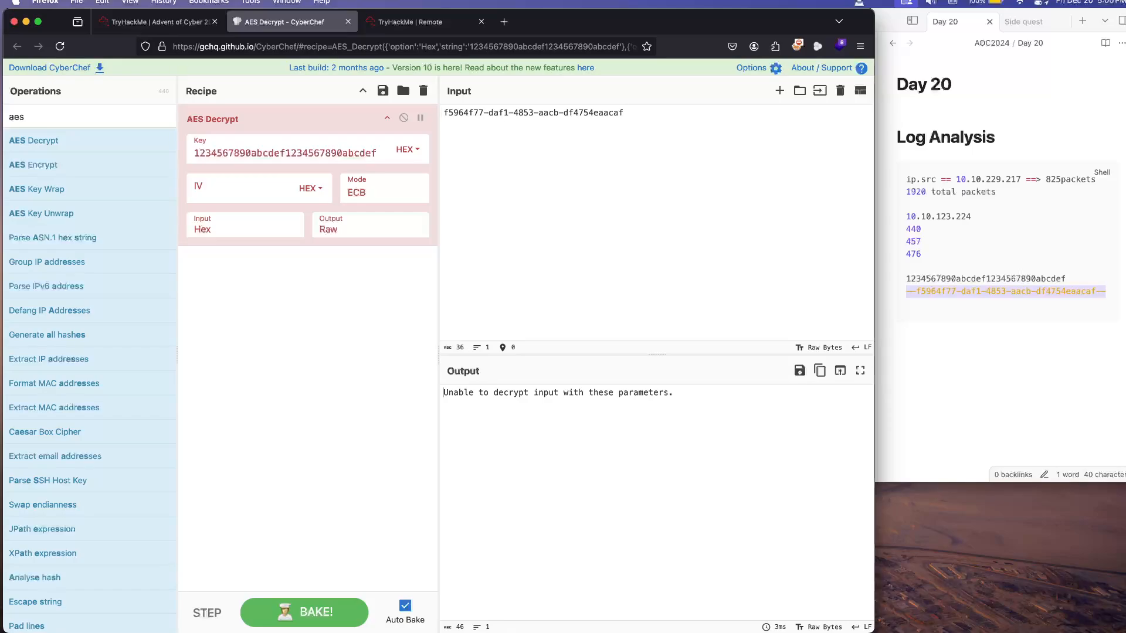
Step: Return to the remote Wireshark capture and examine packet 479's details, including its full request URI and HTTP data bytes
key(ctrl+Tab)
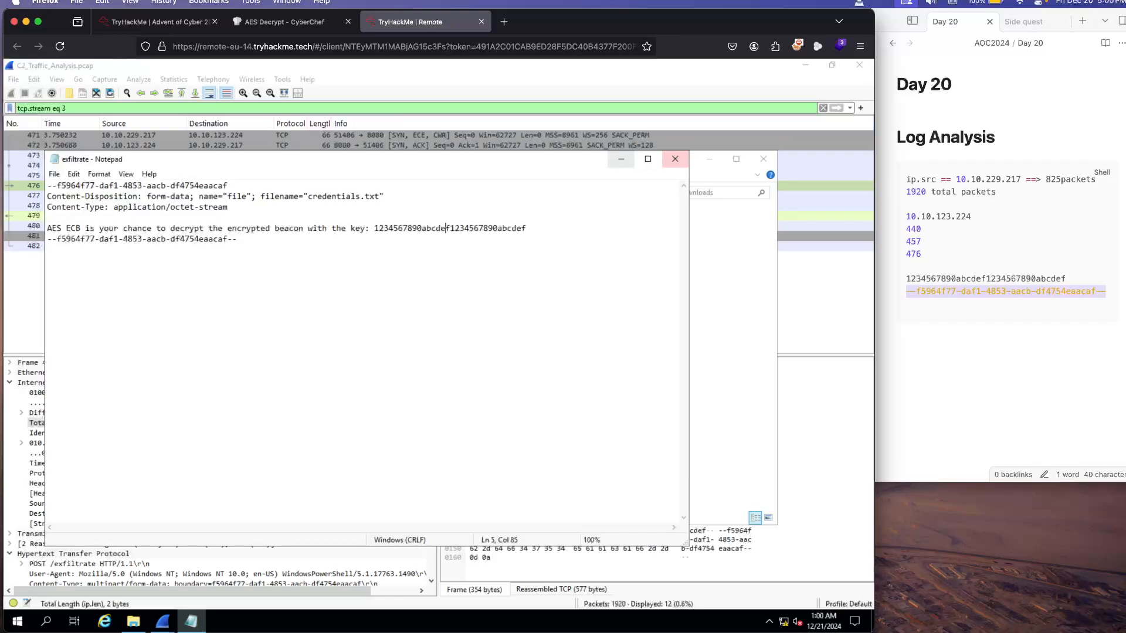
click(621, 159)
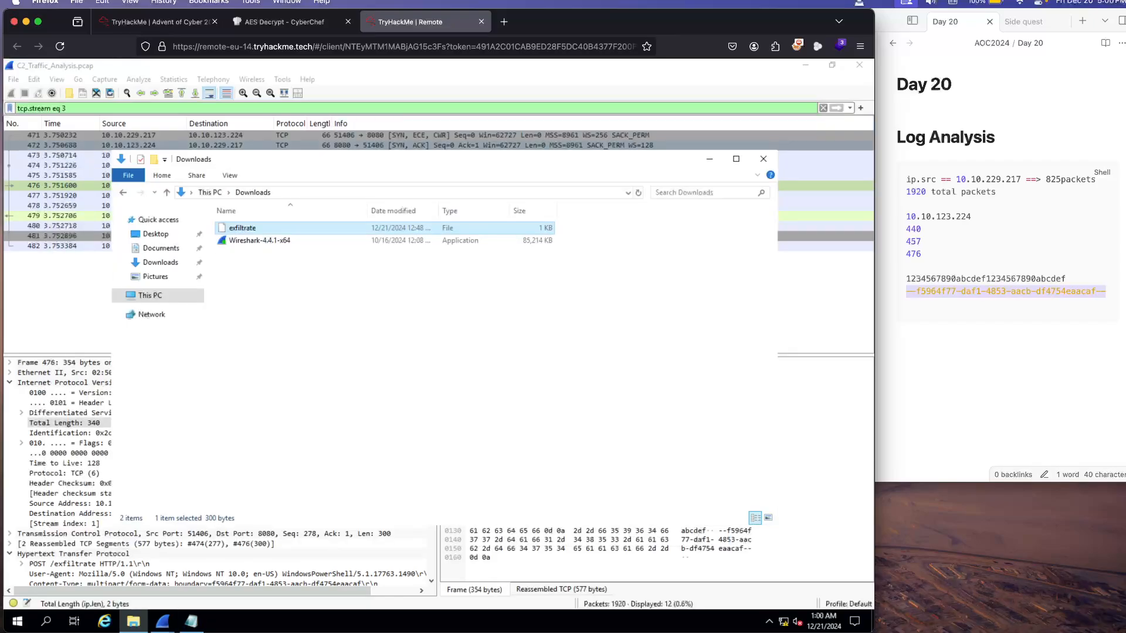
click(710, 159)
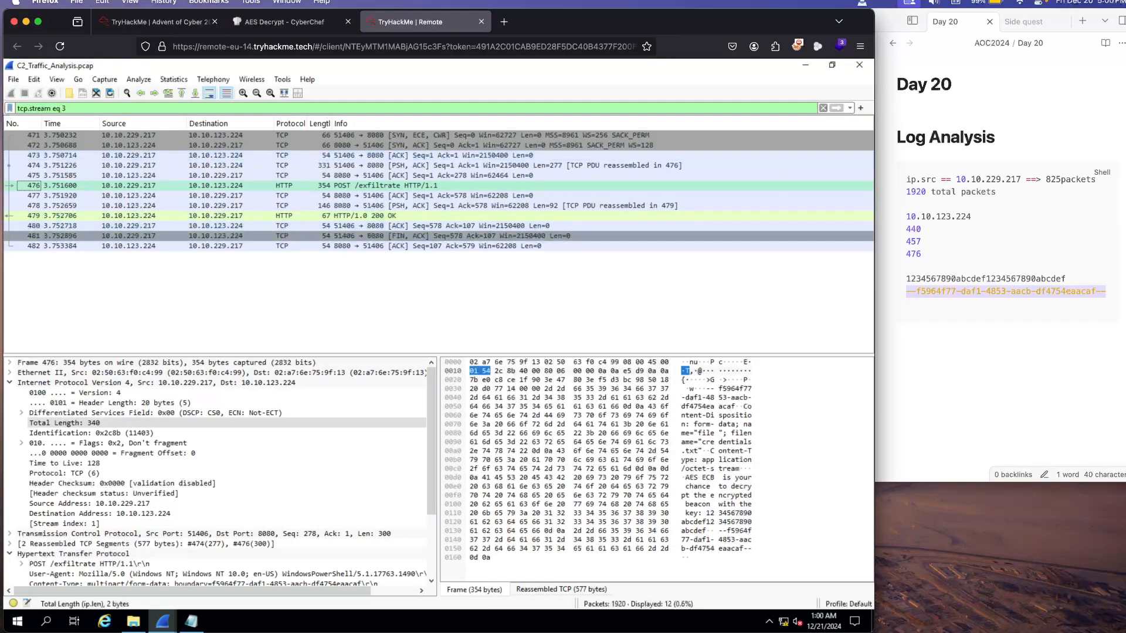
double_click(365, 215)
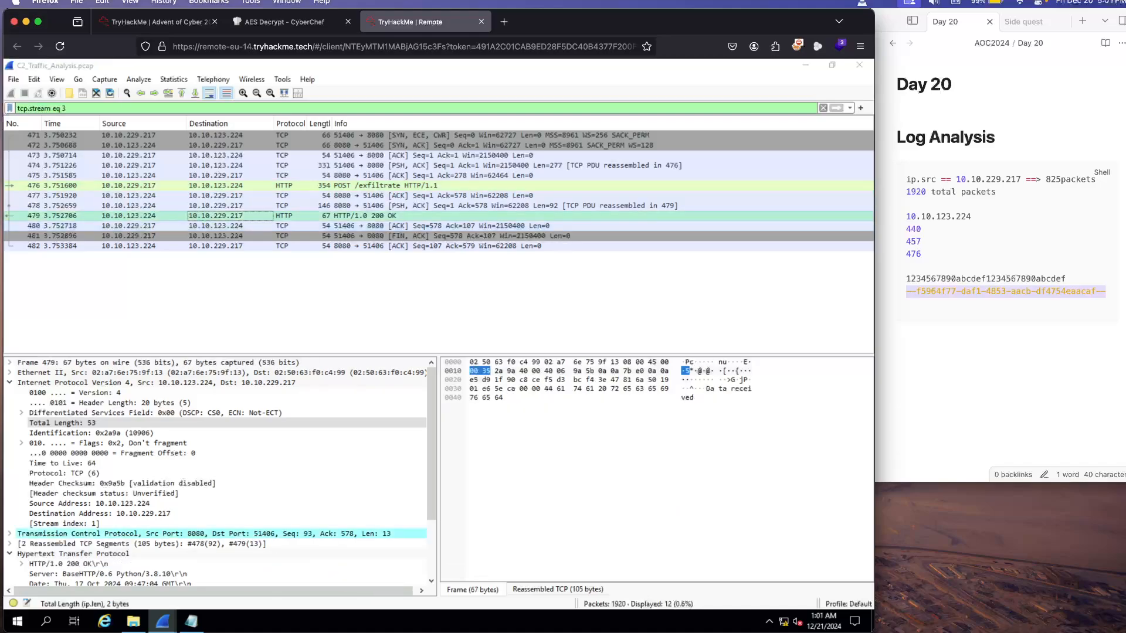
scroll(365, 222, down, 3)
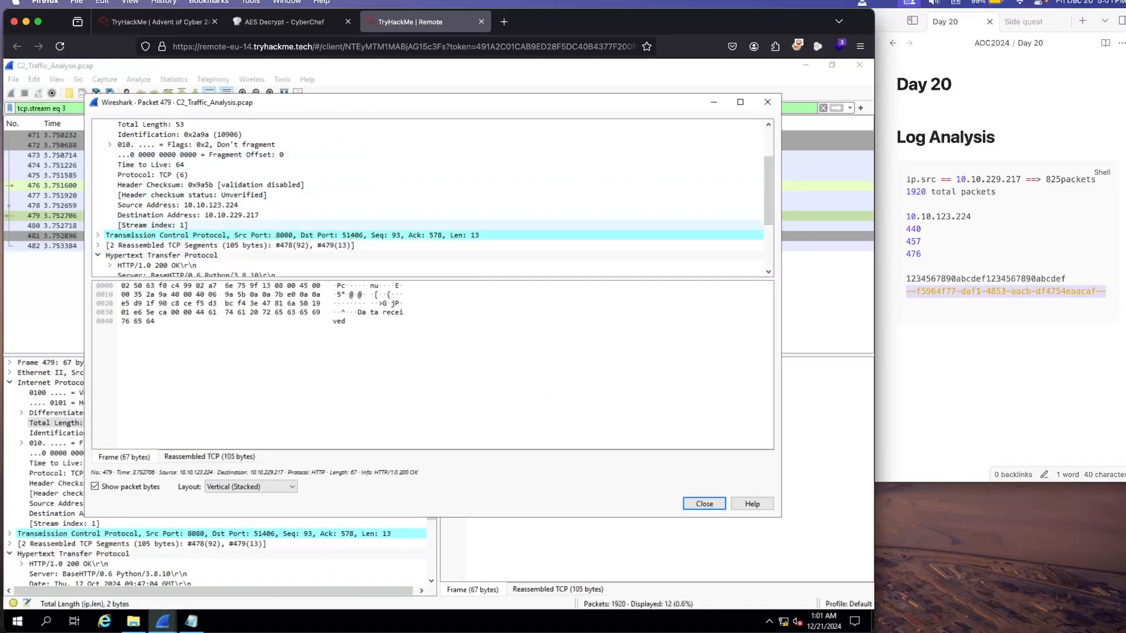
scroll(365, 225, down, 2)
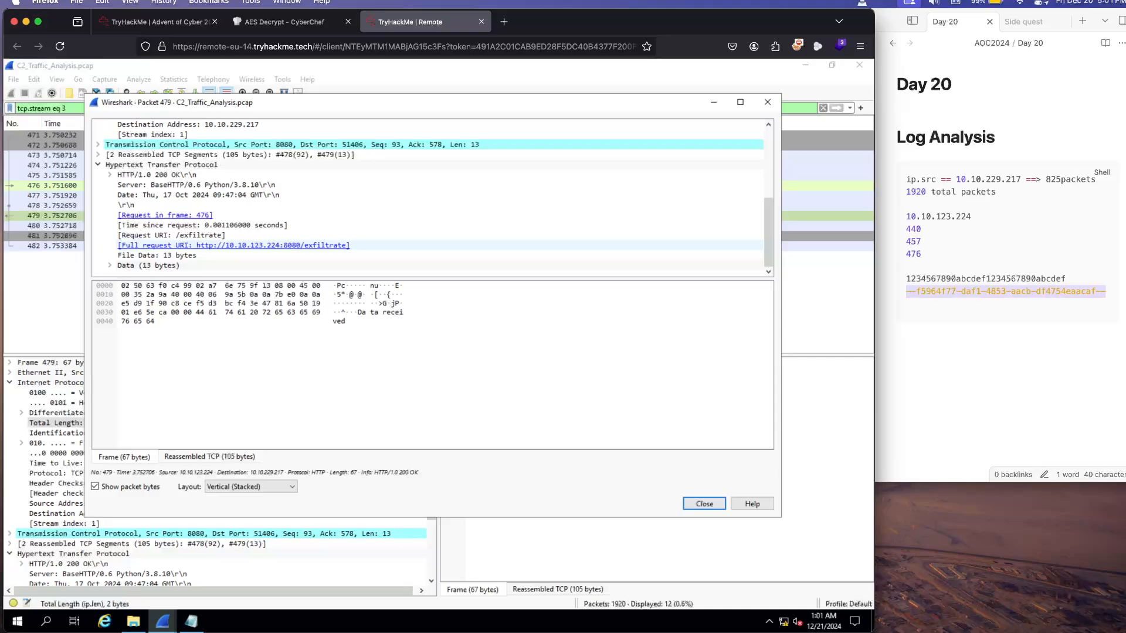
click(263, 245)
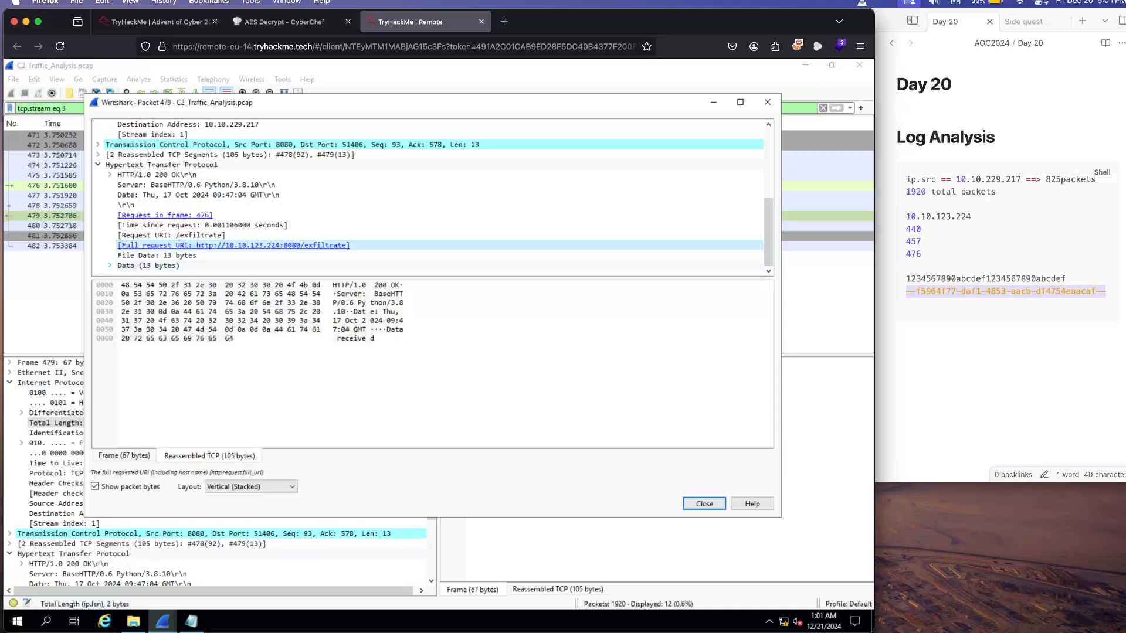
click(110, 265)
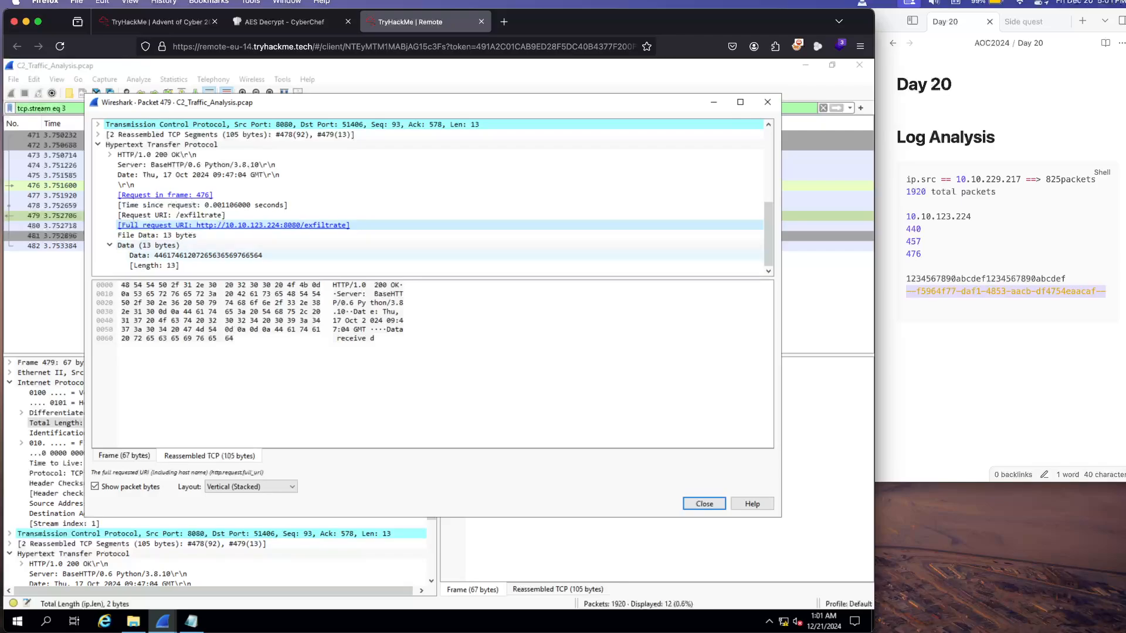
click(207, 256)
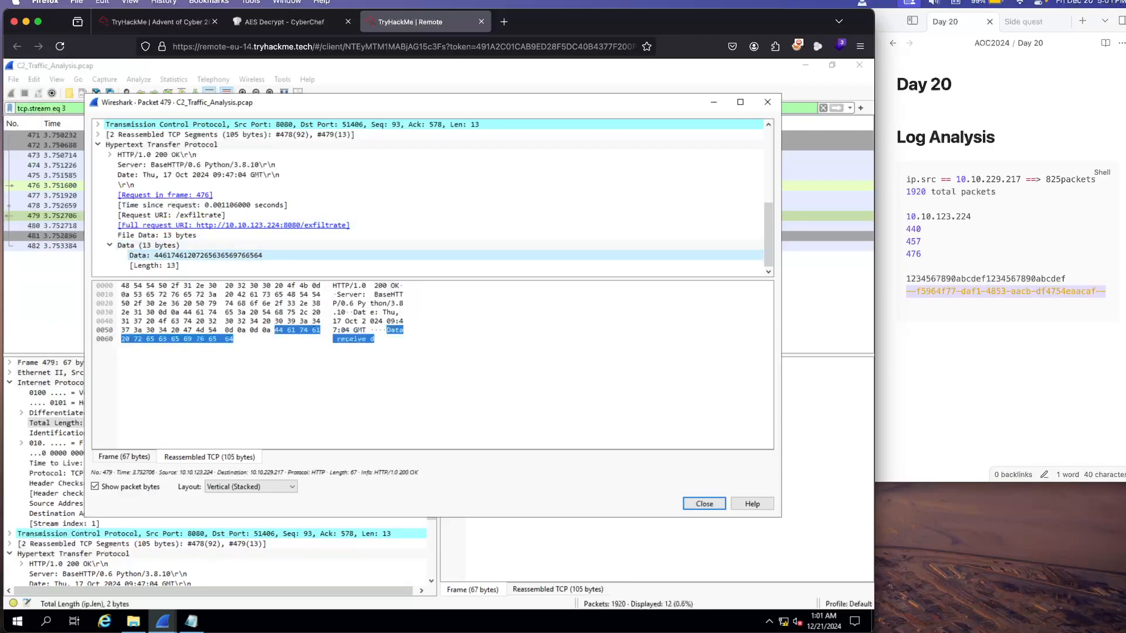
click(704, 503)
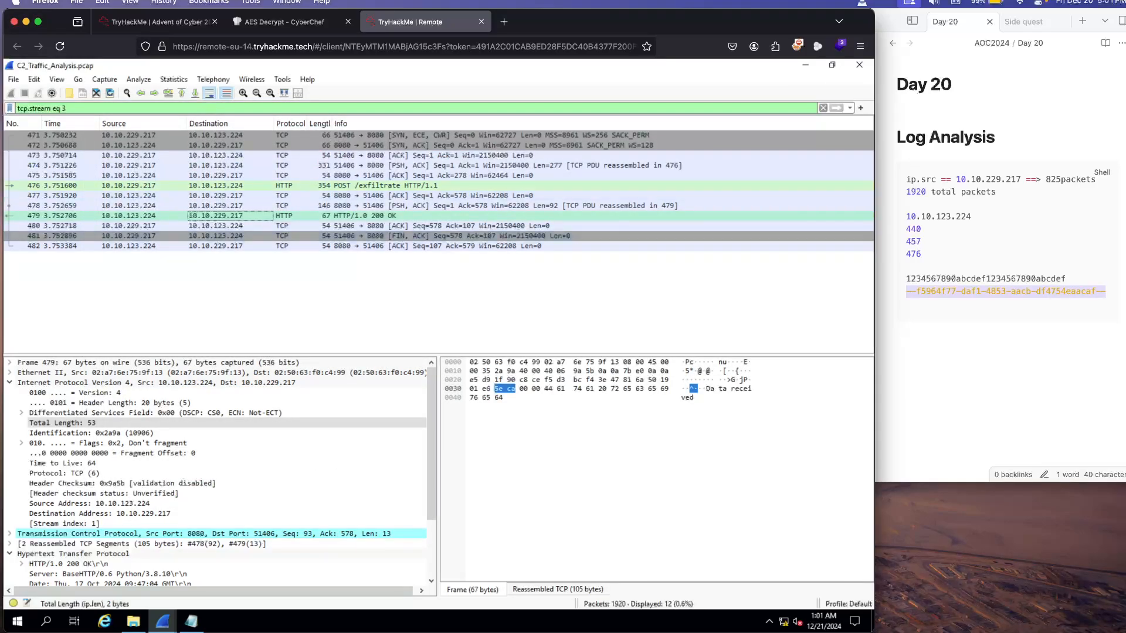
Step: Follow the HTTP stream of packet 476, the POST /exfiltrate request
click(143, 186)
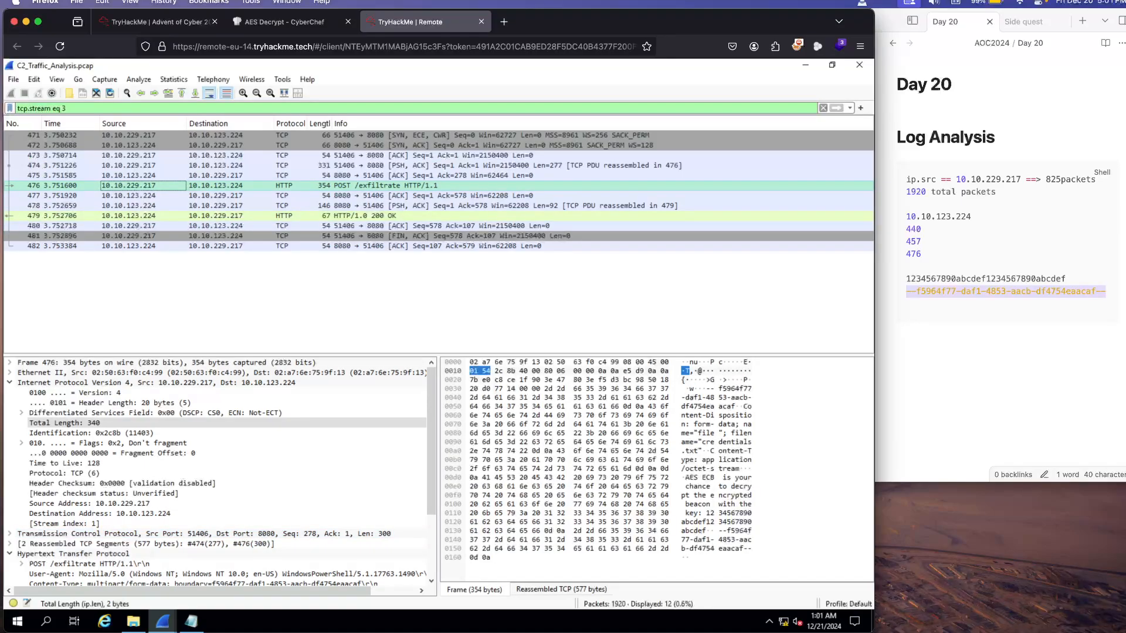
right_click(143, 186)
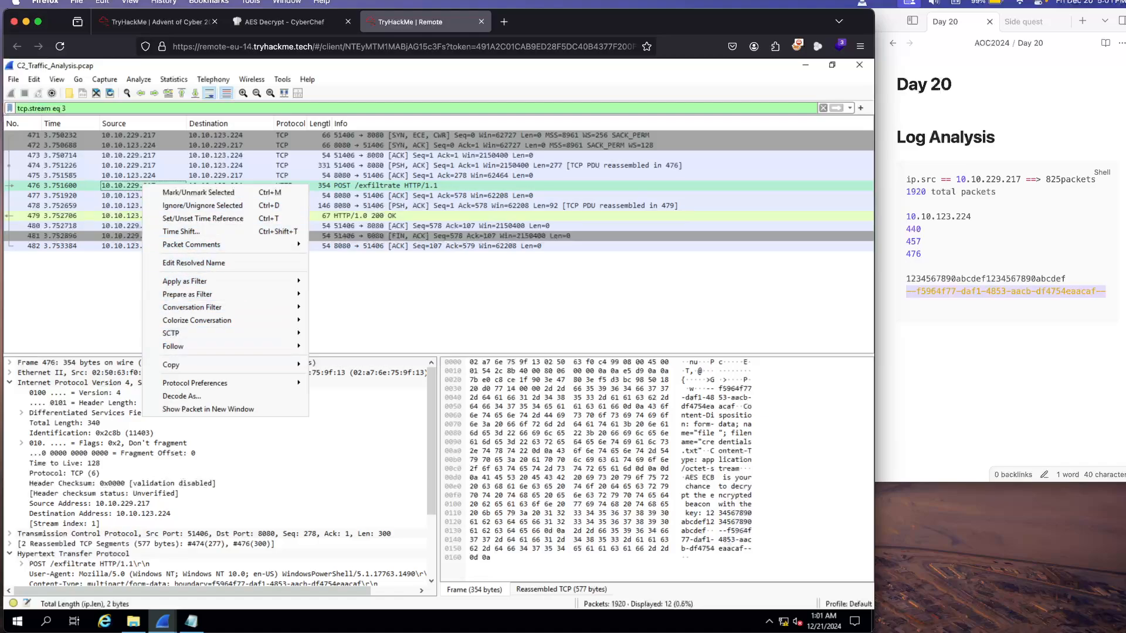
click(382, 186)
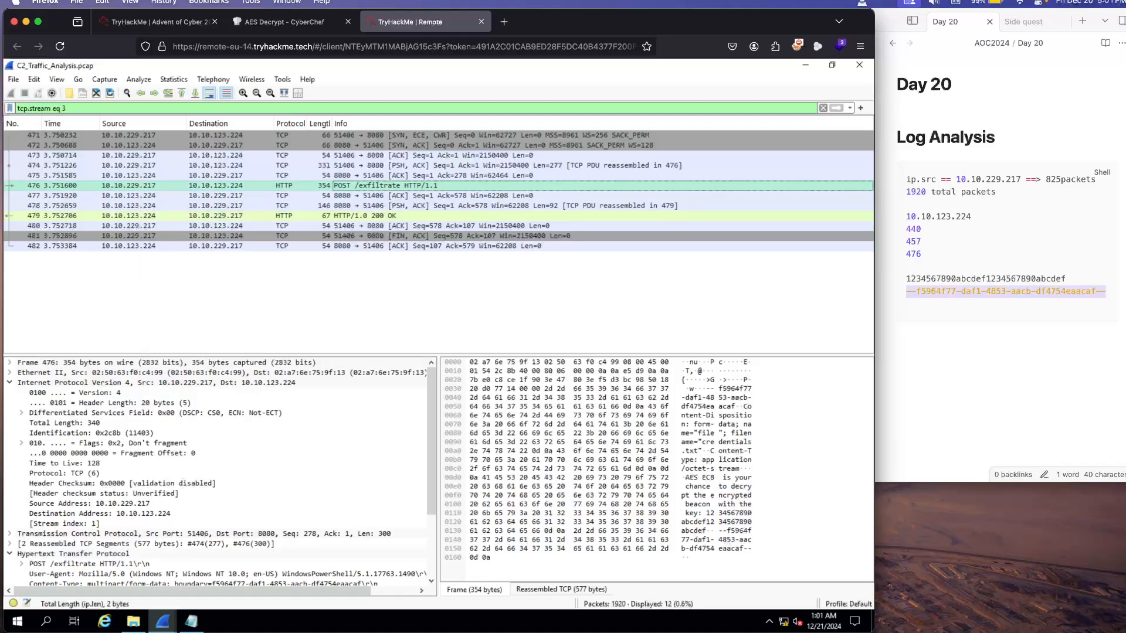
right_click(384, 185)
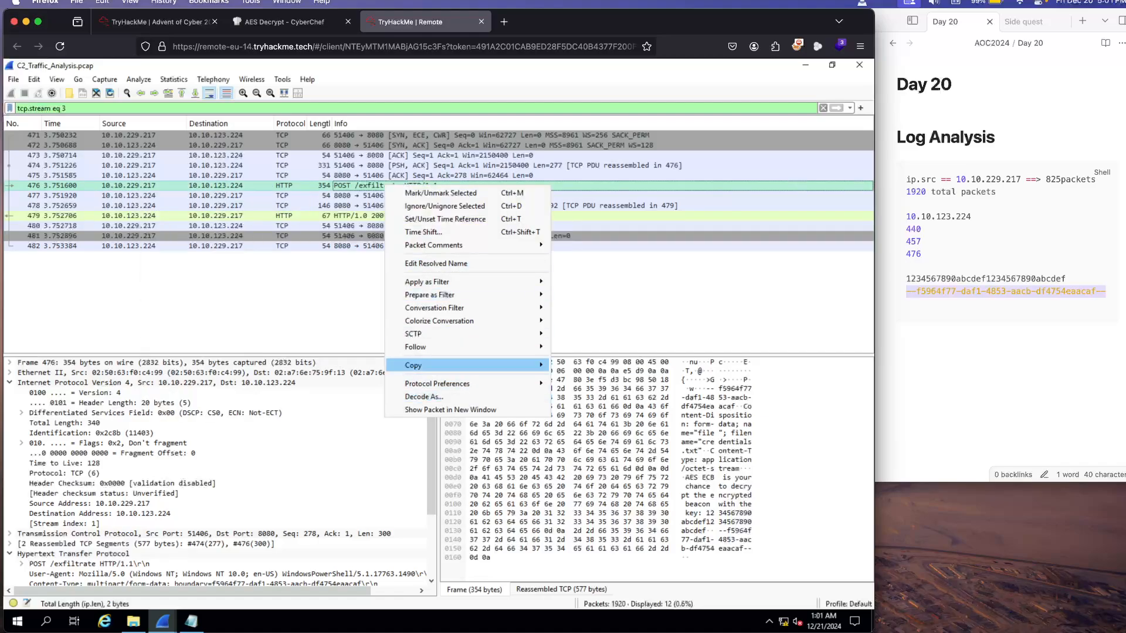
mouse_move(415, 347)
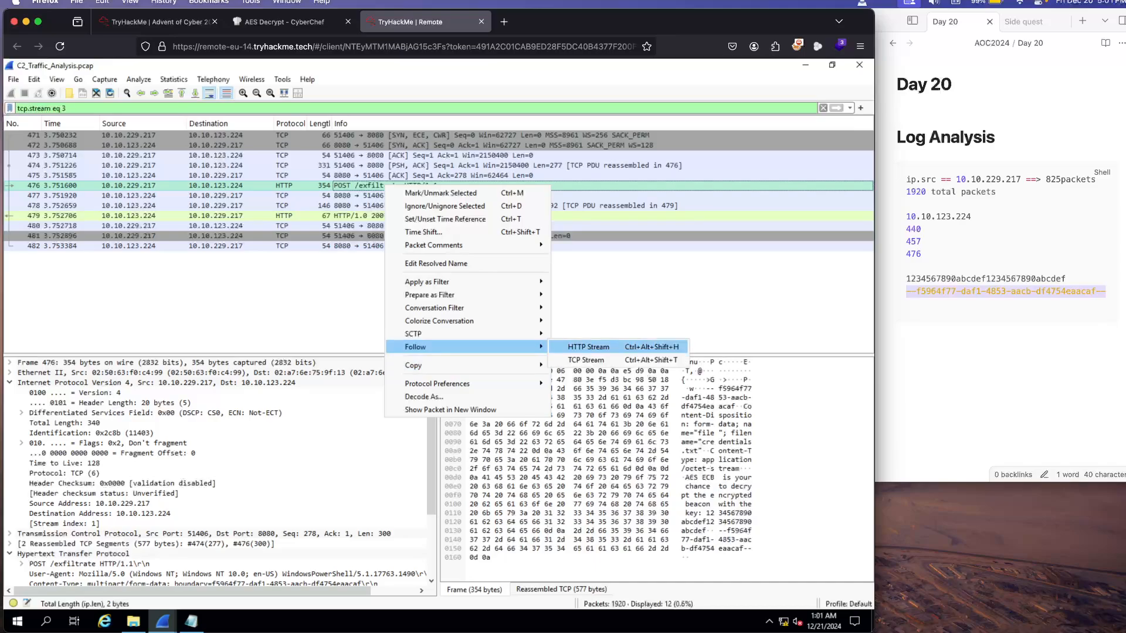
click(588, 347)
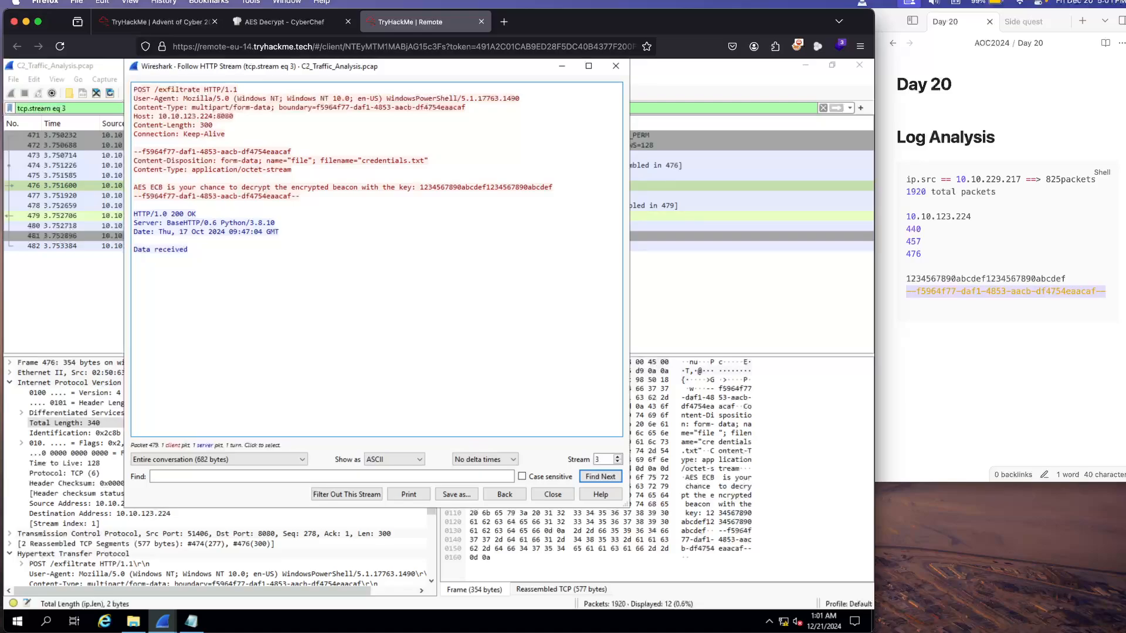
Step: Review the unanswered secret message question on the TryHackMe room page, then close the followed HTTP stream in Wireshark
click(154, 22)
scroll(439, 352, down, 20)
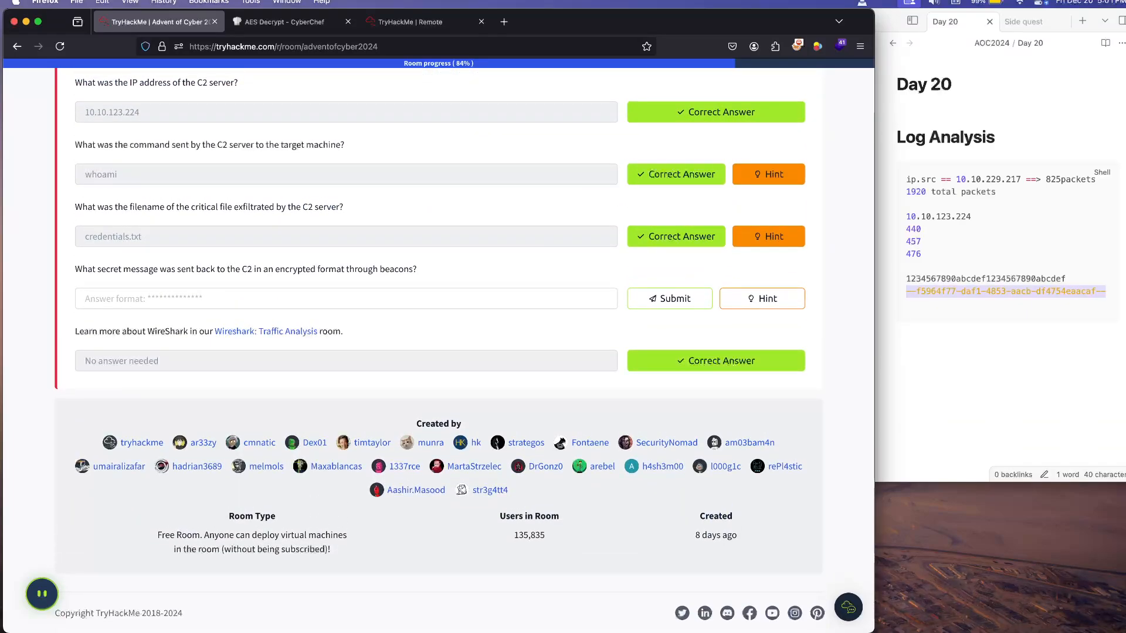
click(410, 22)
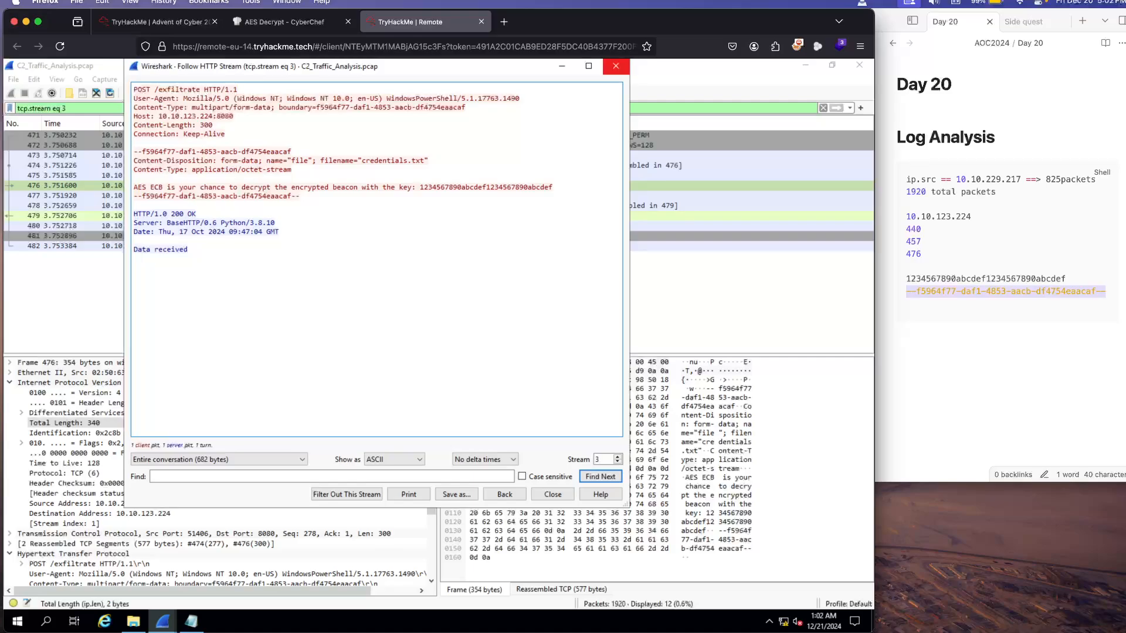
click(616, 66)
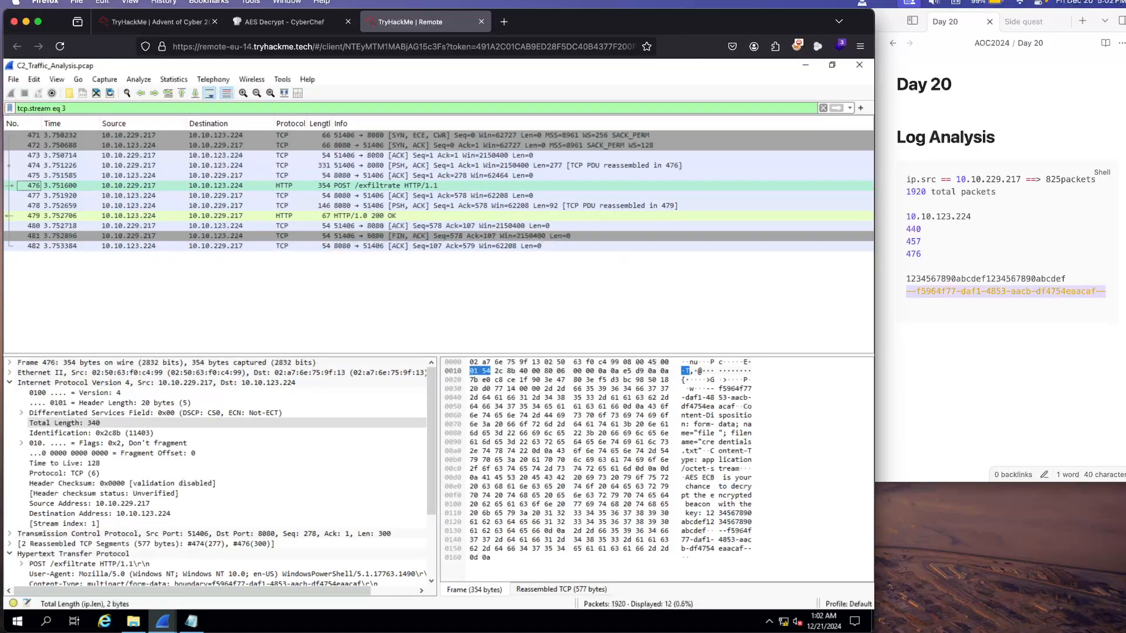
right_click(365, 185)
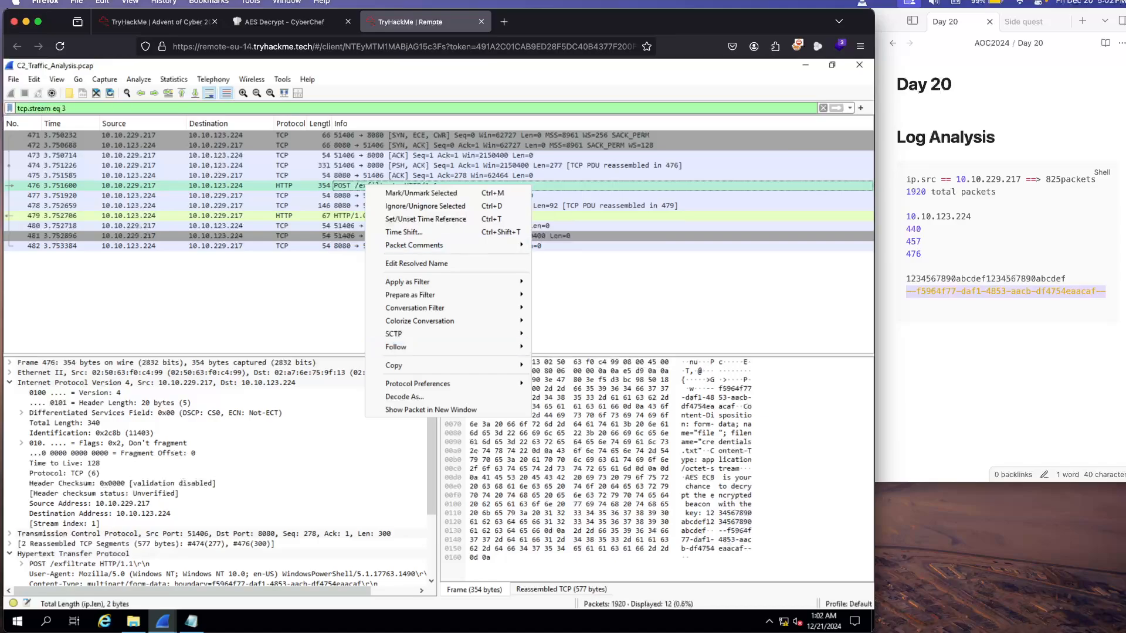
key(Escape)
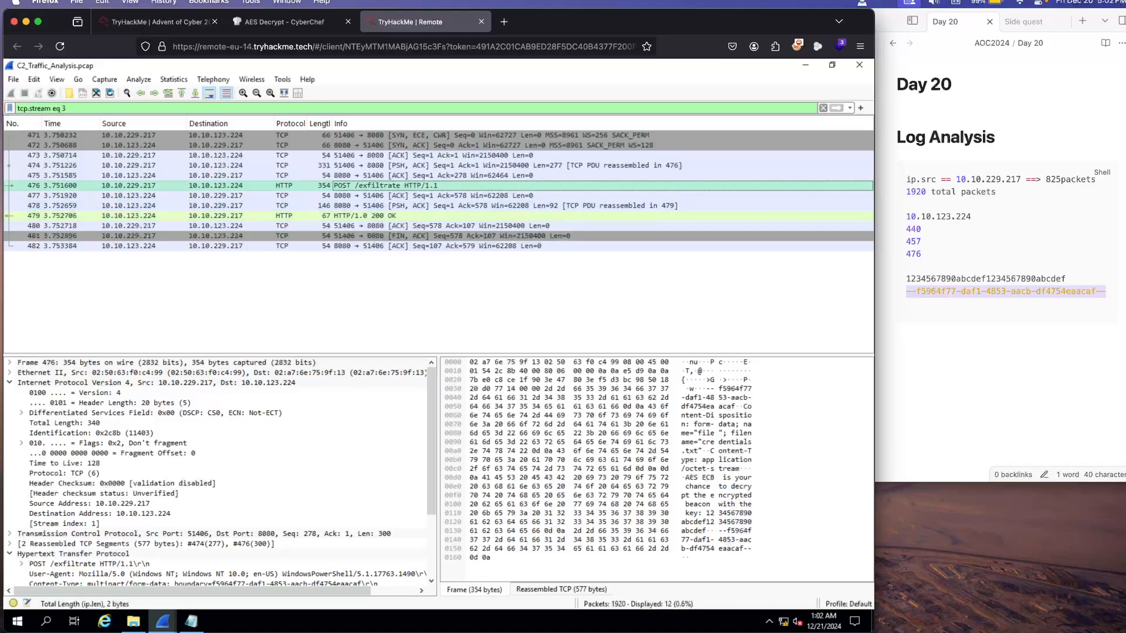
right_click(340, 186)
click(231, 186)
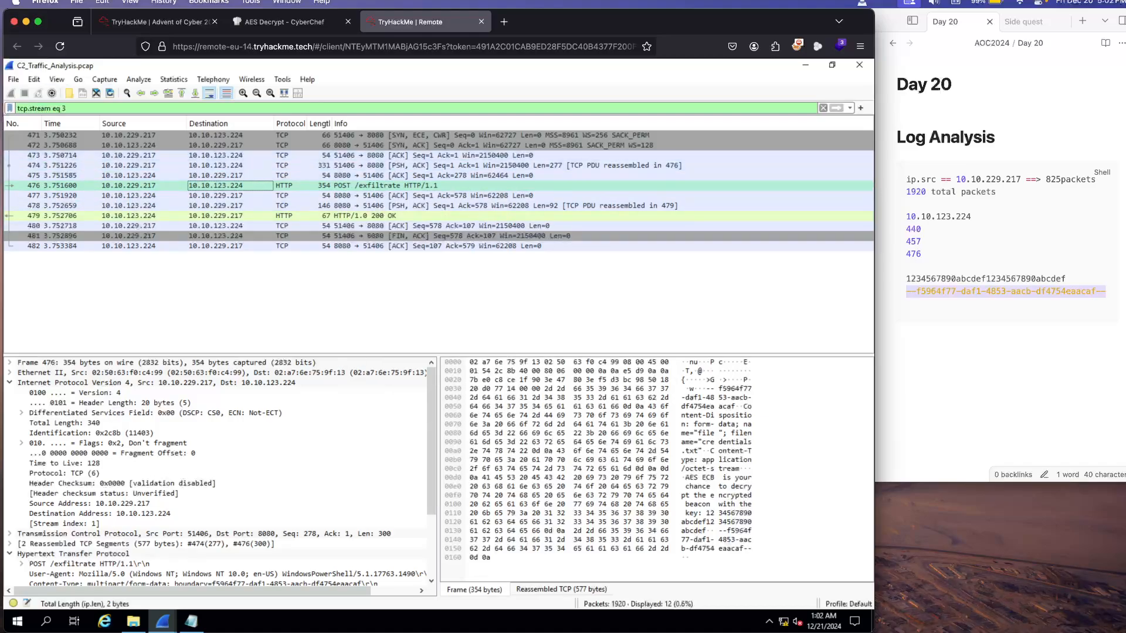
Step: Export all HTTP objects from the capture to the Desktop folder
click(13, 79)
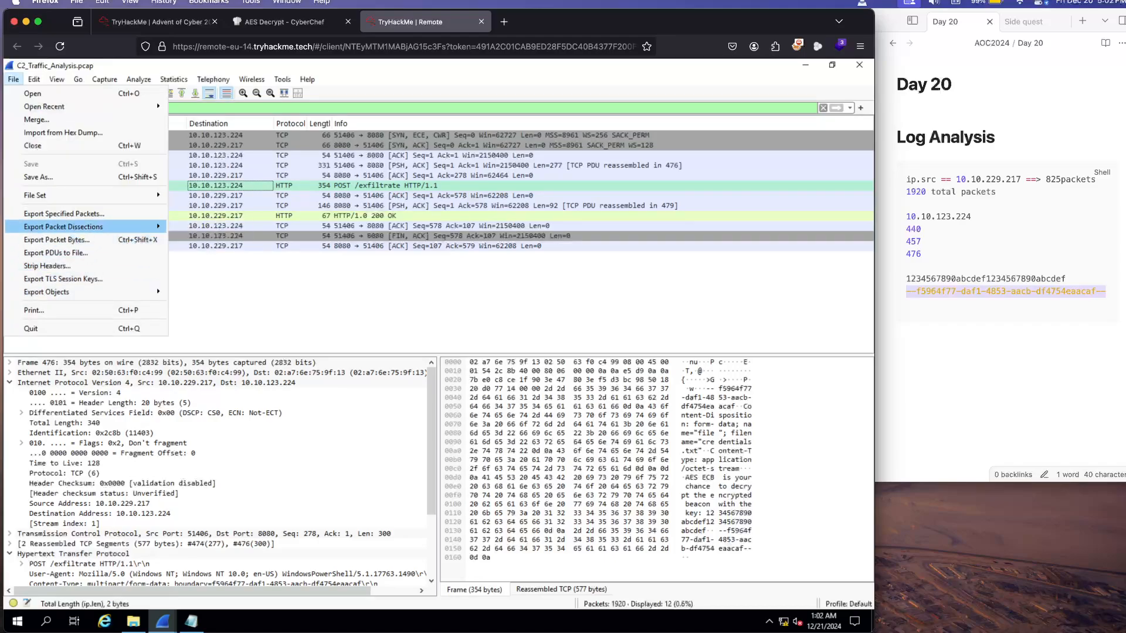
mouse_move(88, 292)
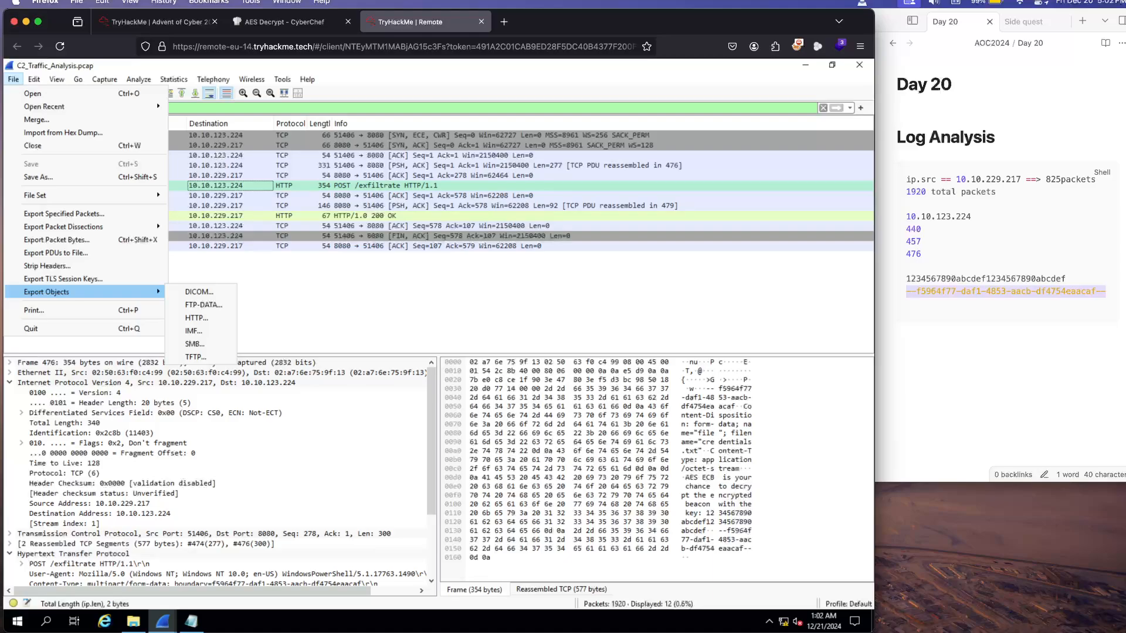
click(196, 318)
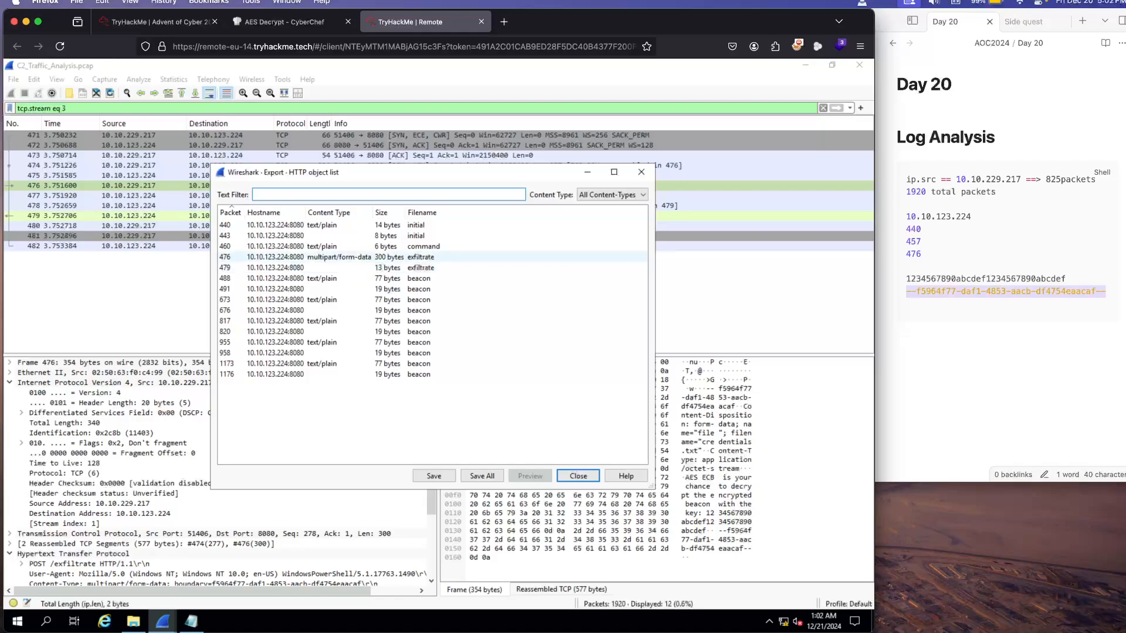
click(421, 268)
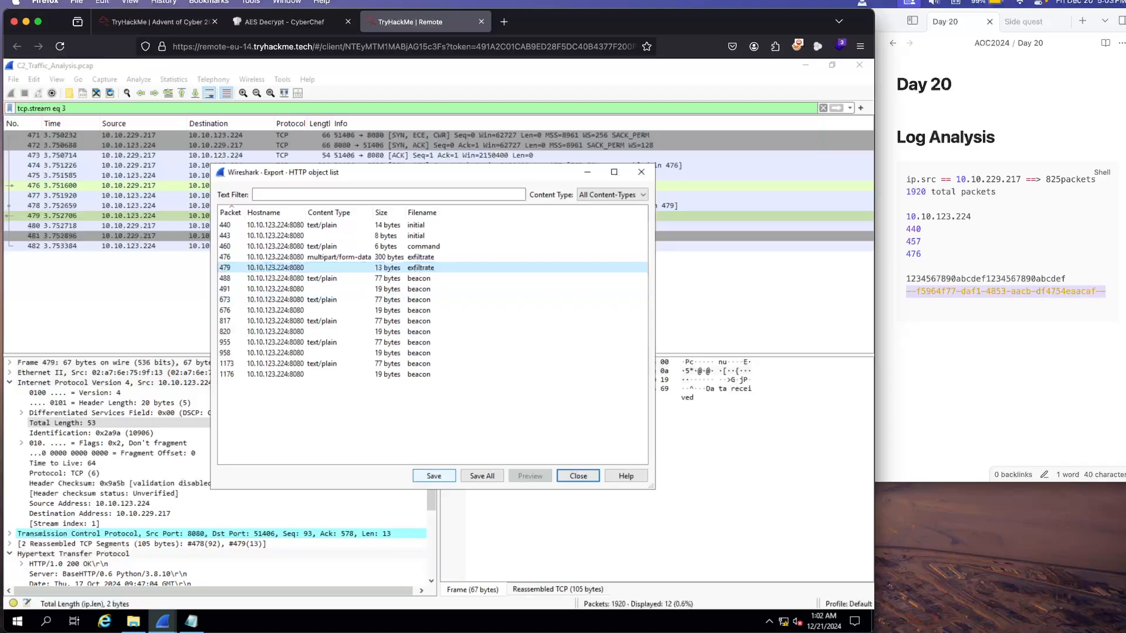
click(482, 476)
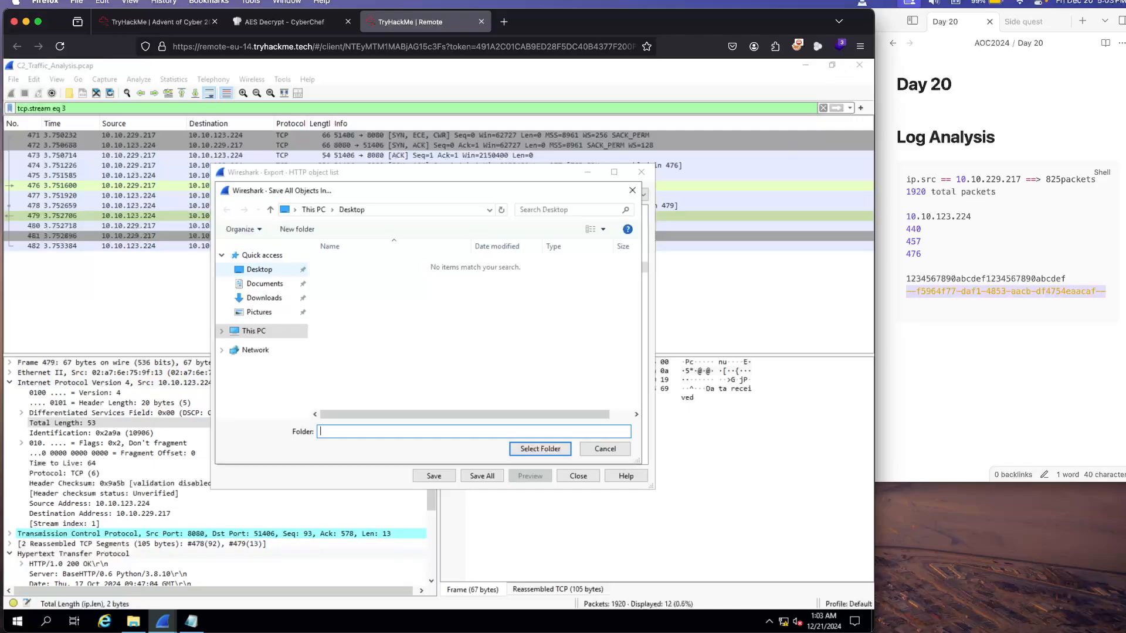
click(259, 269)
click(540, 449)
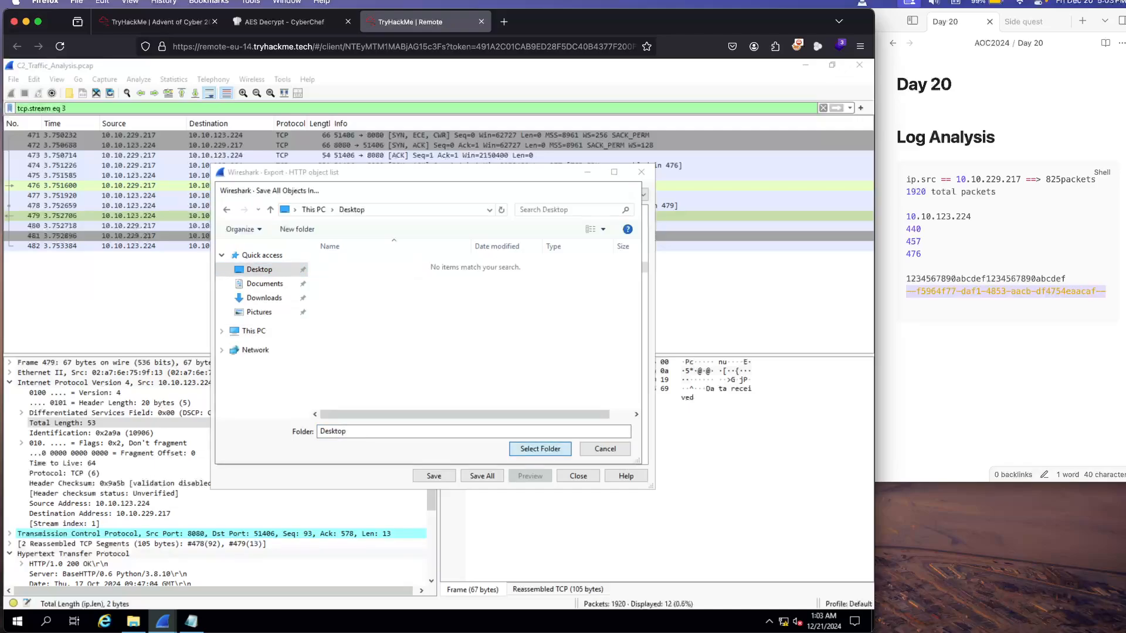
Step: Restart saving all HTTP objects and create a folder named stus on the Desktop
click(482, 476)
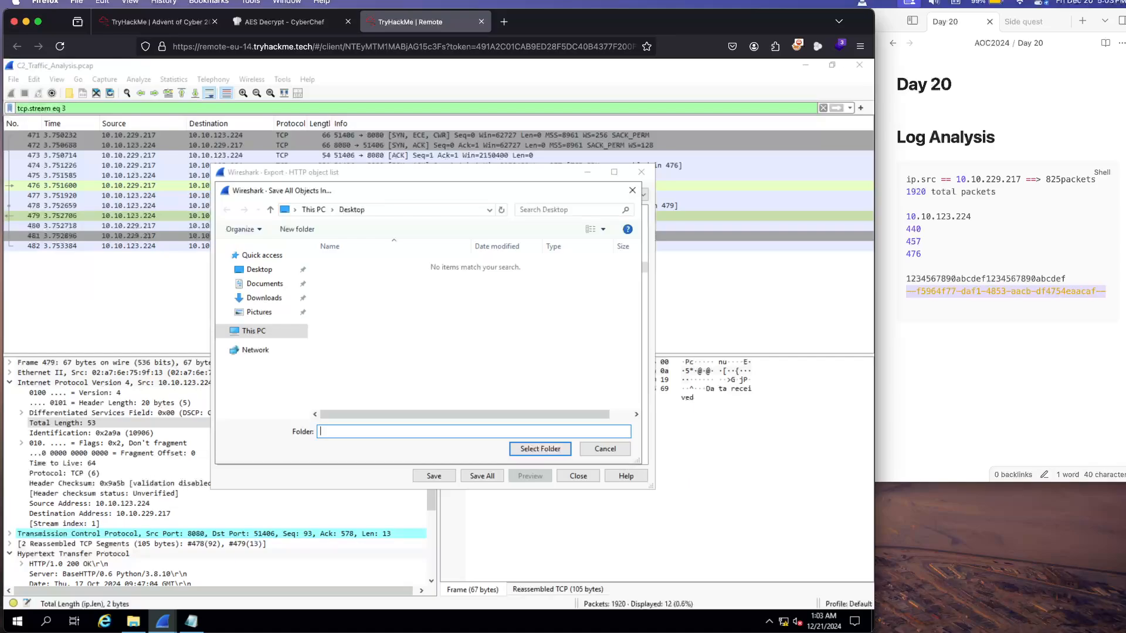
right_click(356, 321)
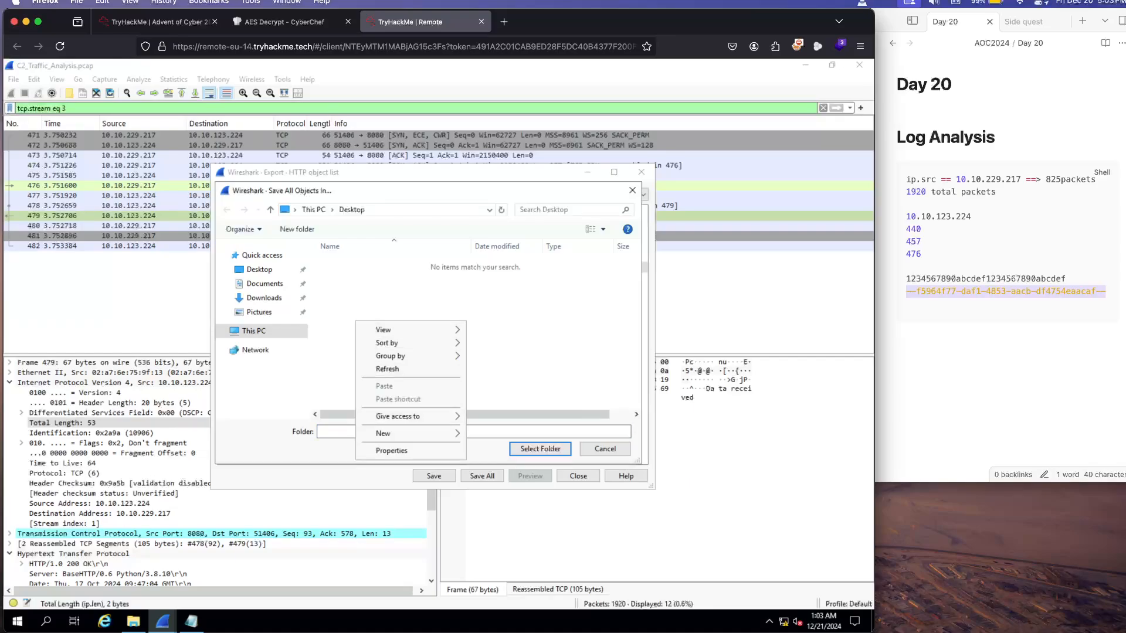
mouse_move(399, 433)
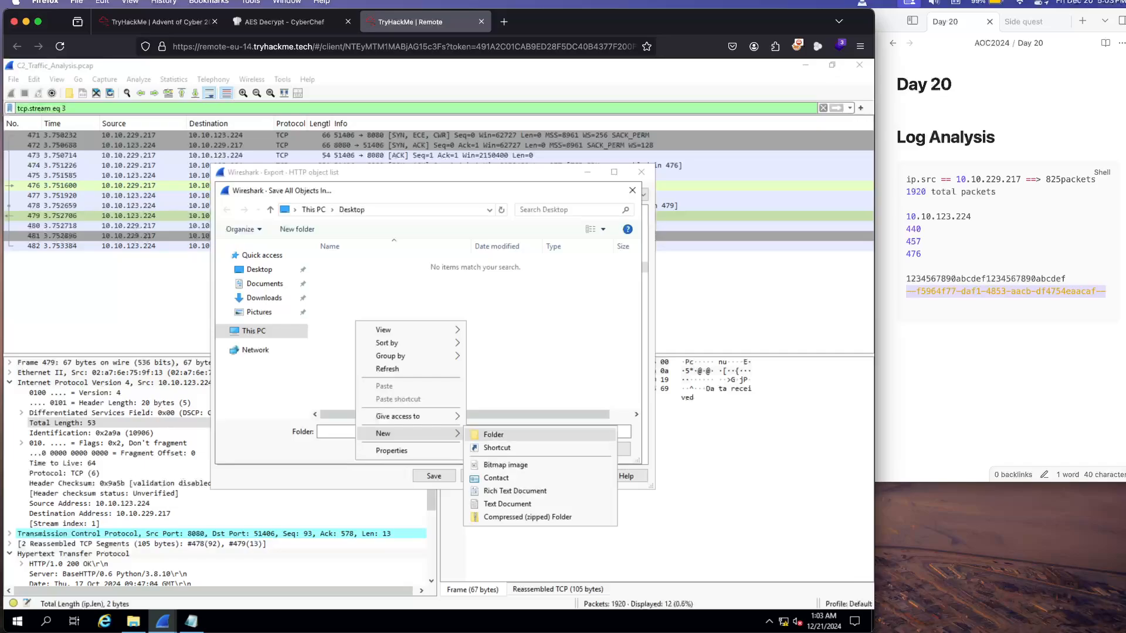
click(493, 434)
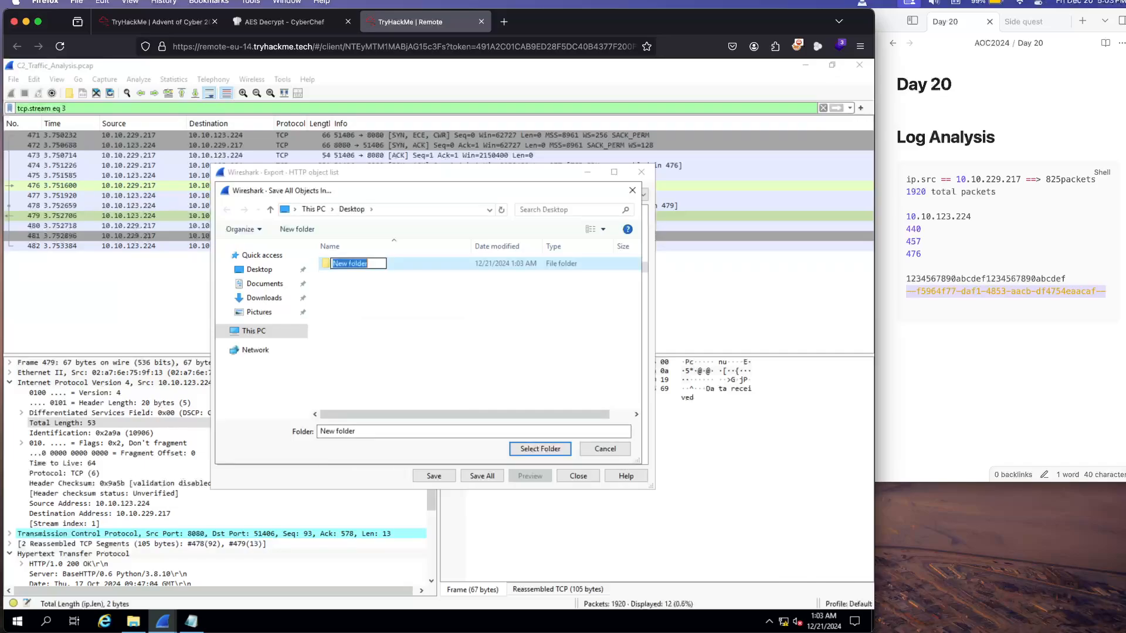
text(t)
text(tus)
key(Return)
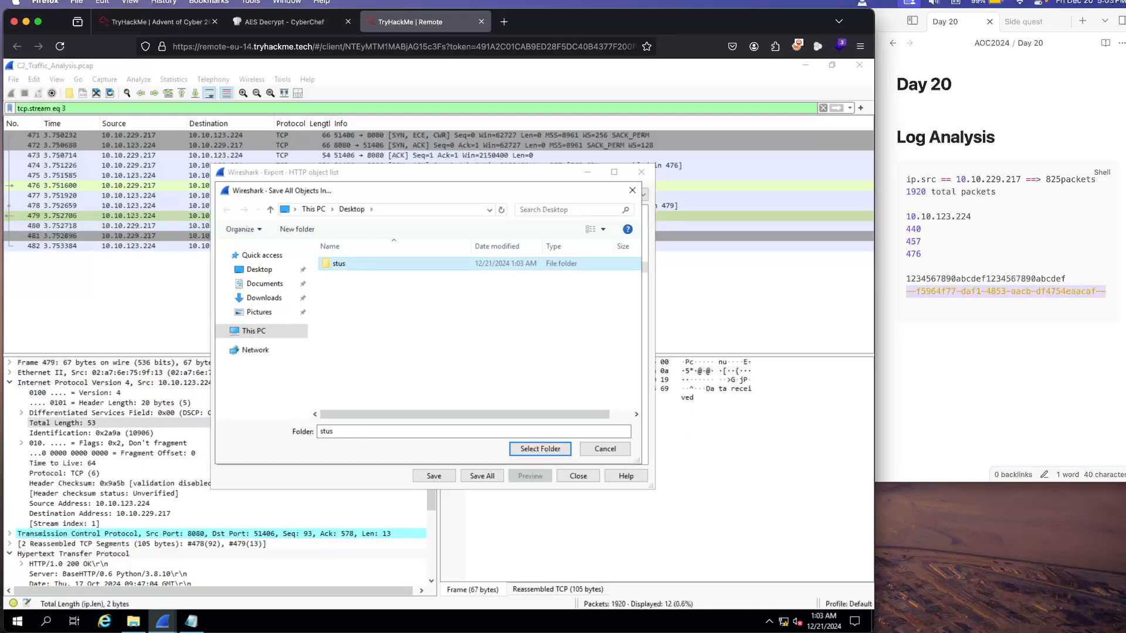
Step: Save all the HTTP objects with the stus folder as the destination
click(339, 264)
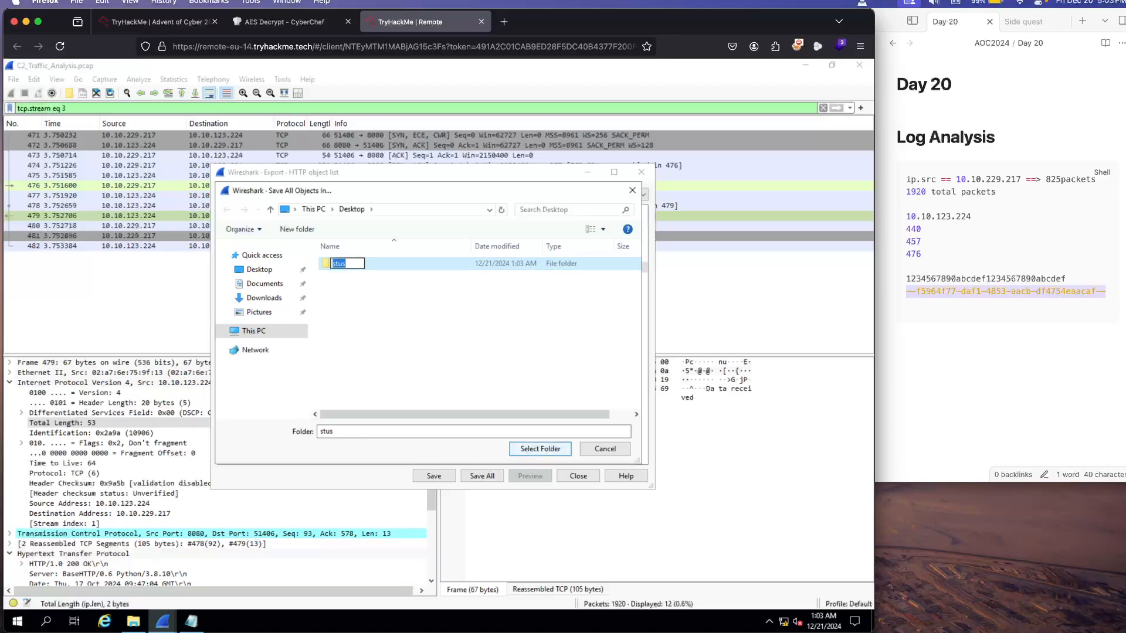
click(544, 450)
click(540, 449)
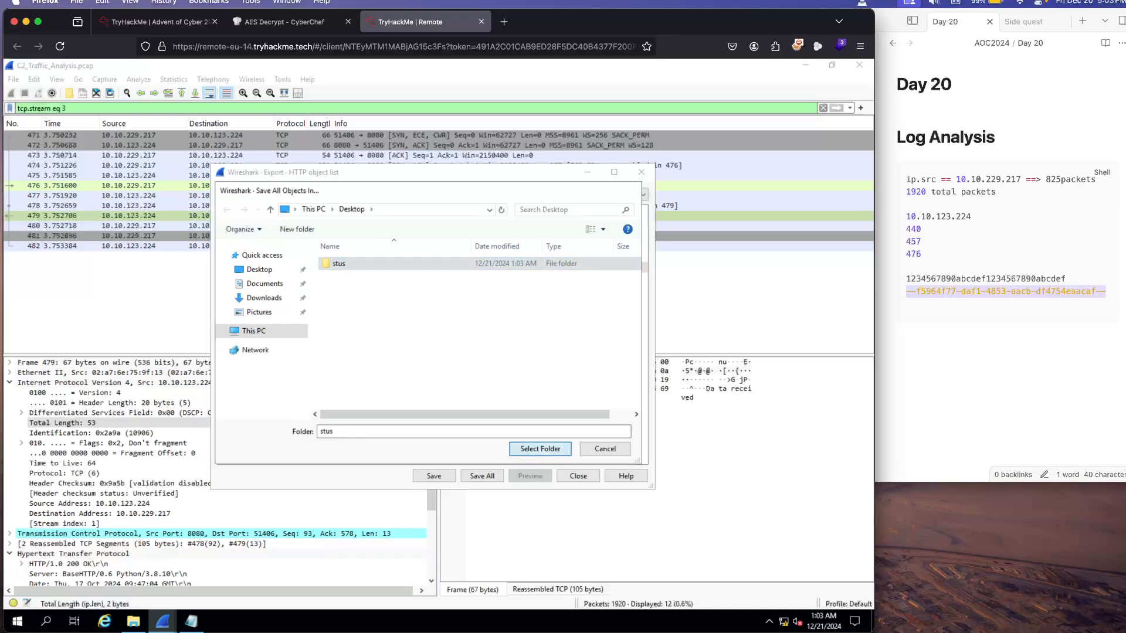
click(482, 476)
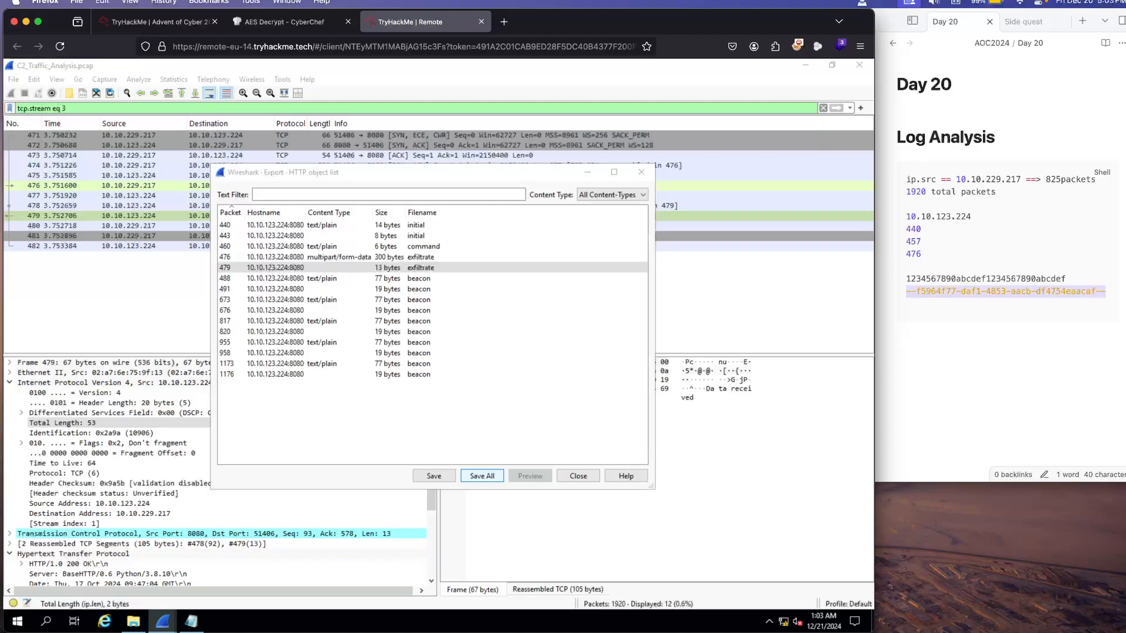
click(339, 263)
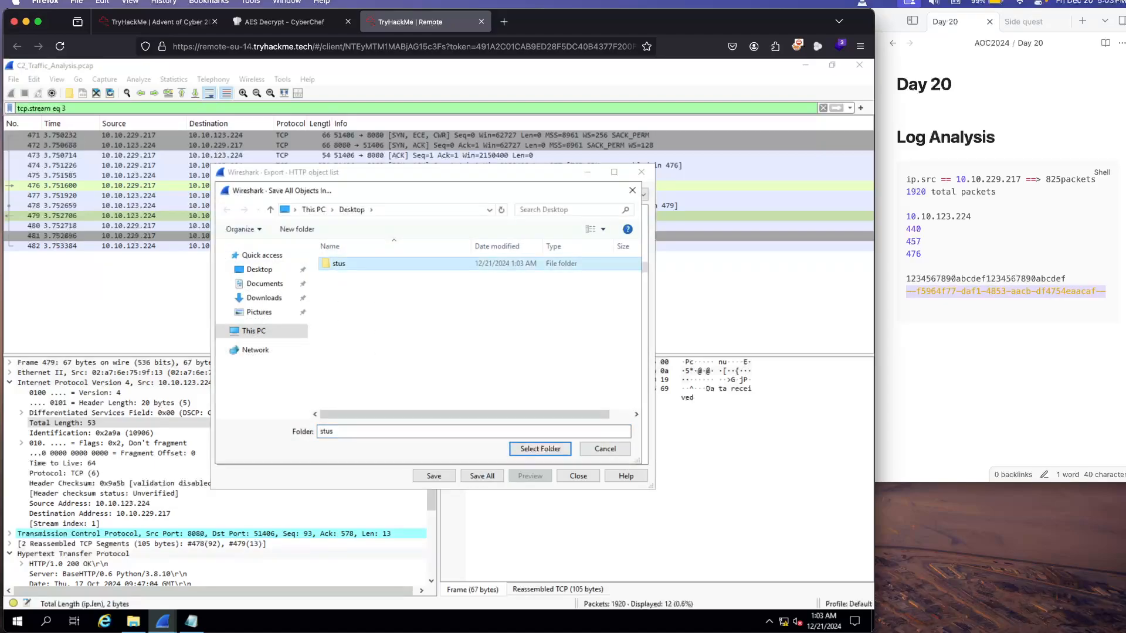
click(540, 449)
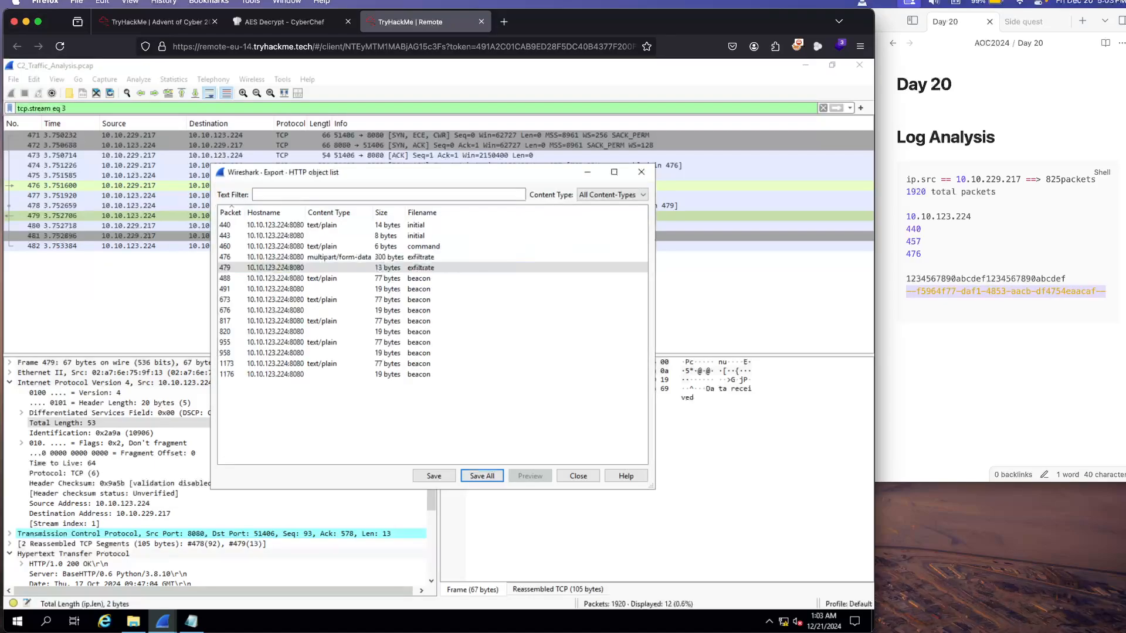
Step: Save packet 479's exfiltrate object to the Desktop as exfiltrate, replacing the existing file
click(434, 477)
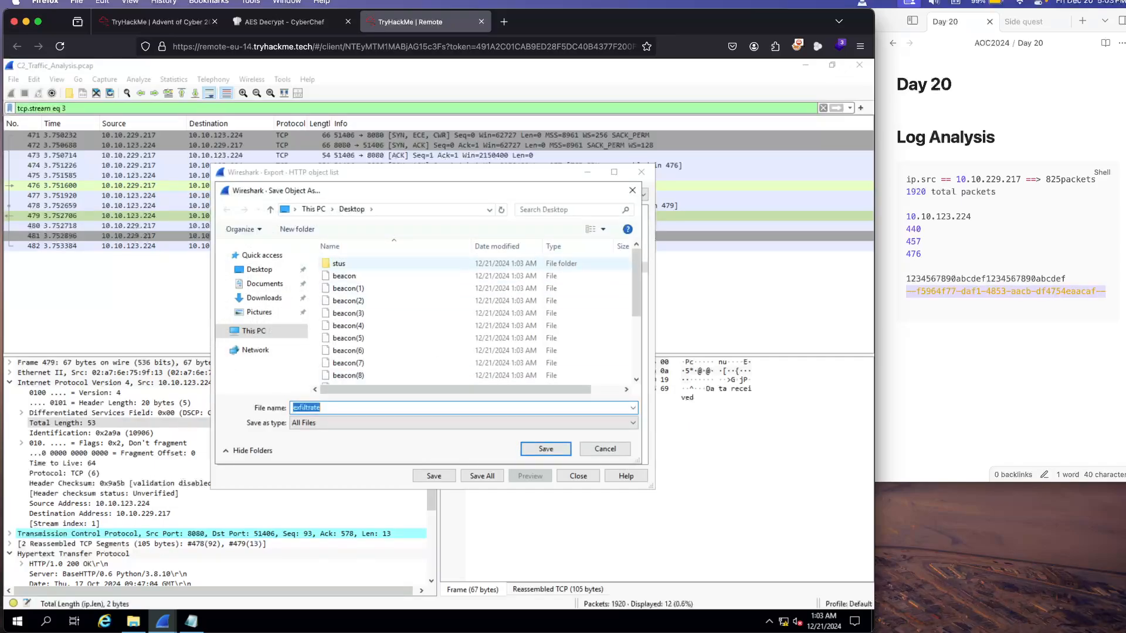
click(339, 263)
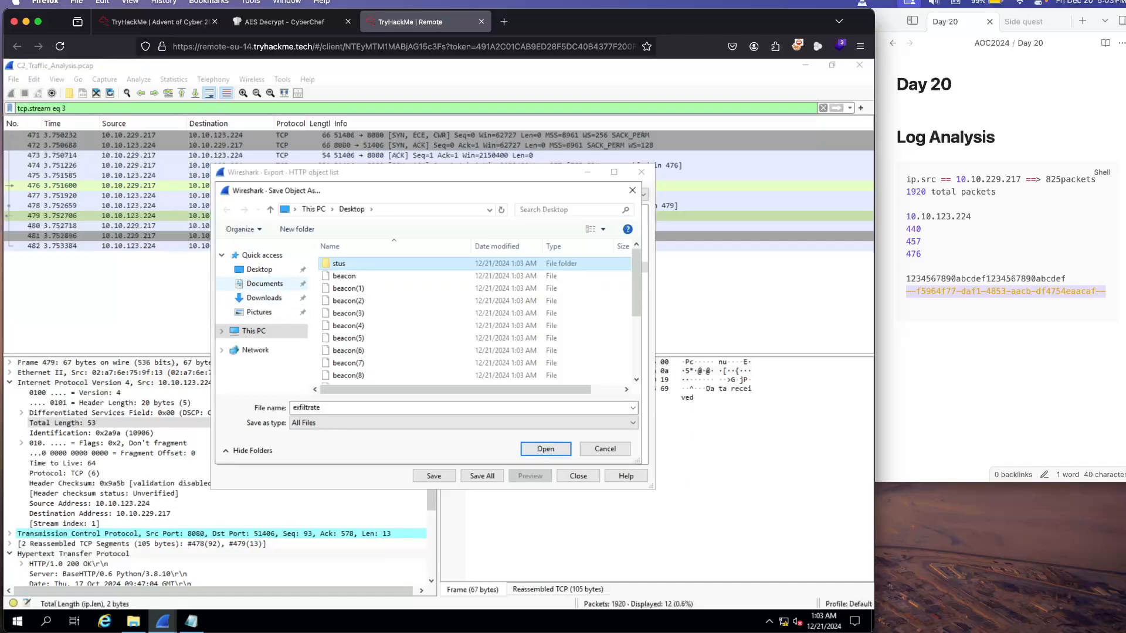
click(265, 284)
click(259, 269)
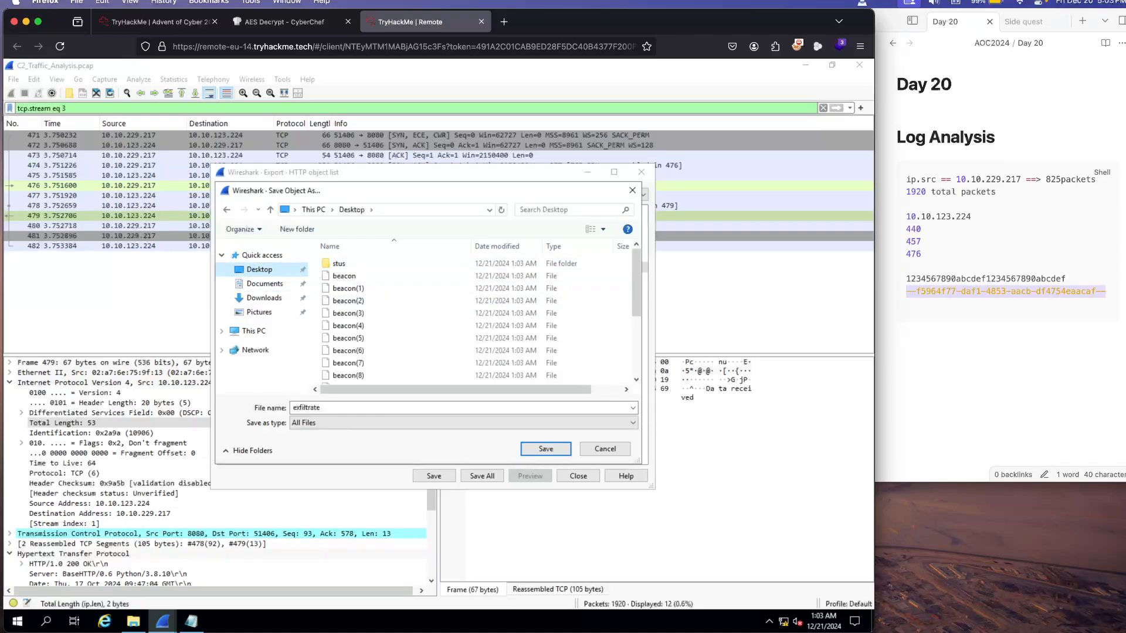
click(546, 450)
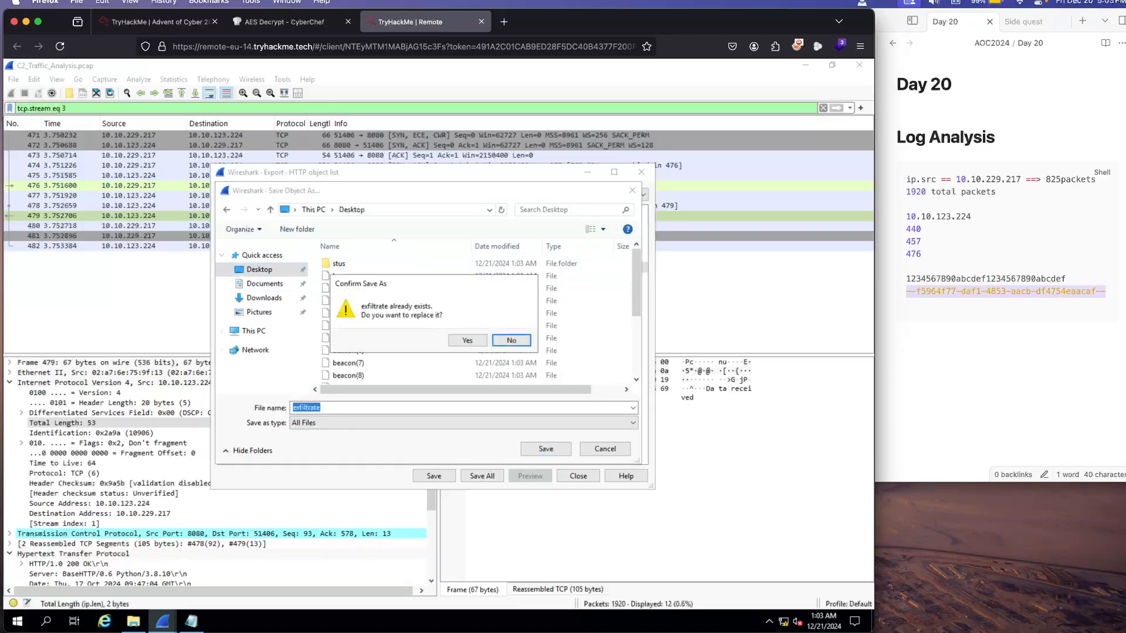
click(467, 340)
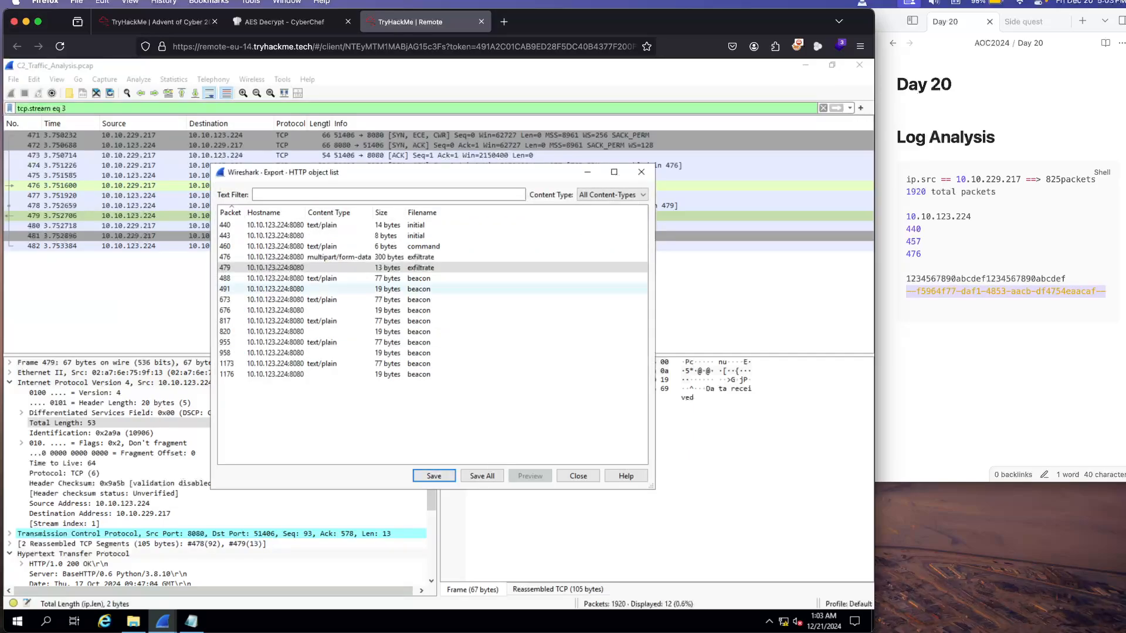
click(283, 279)
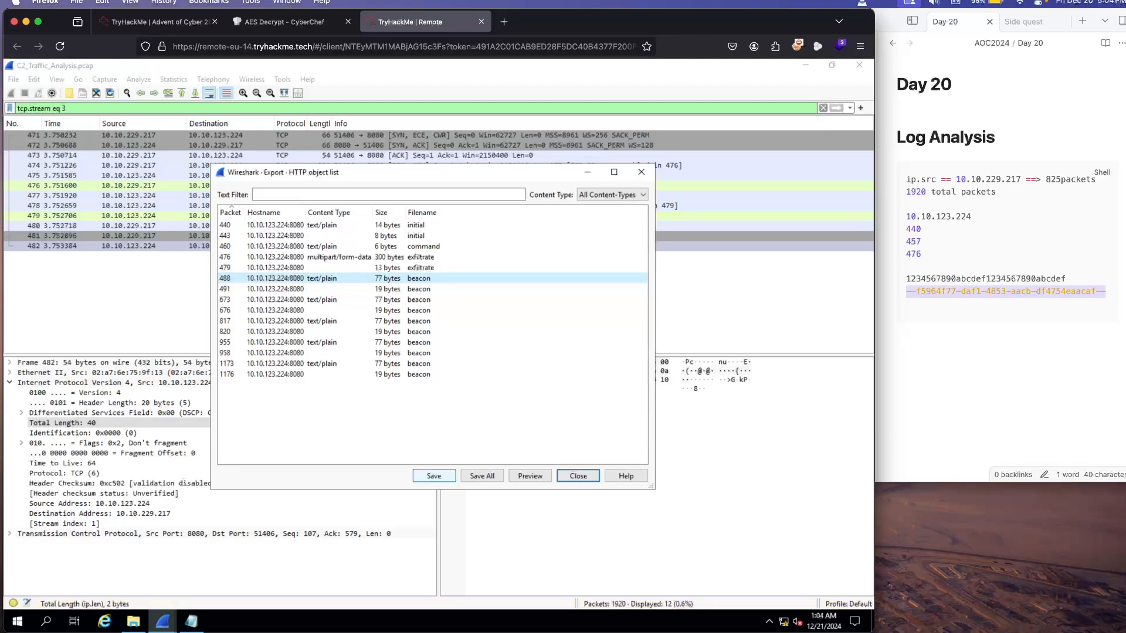
click(434, 300)
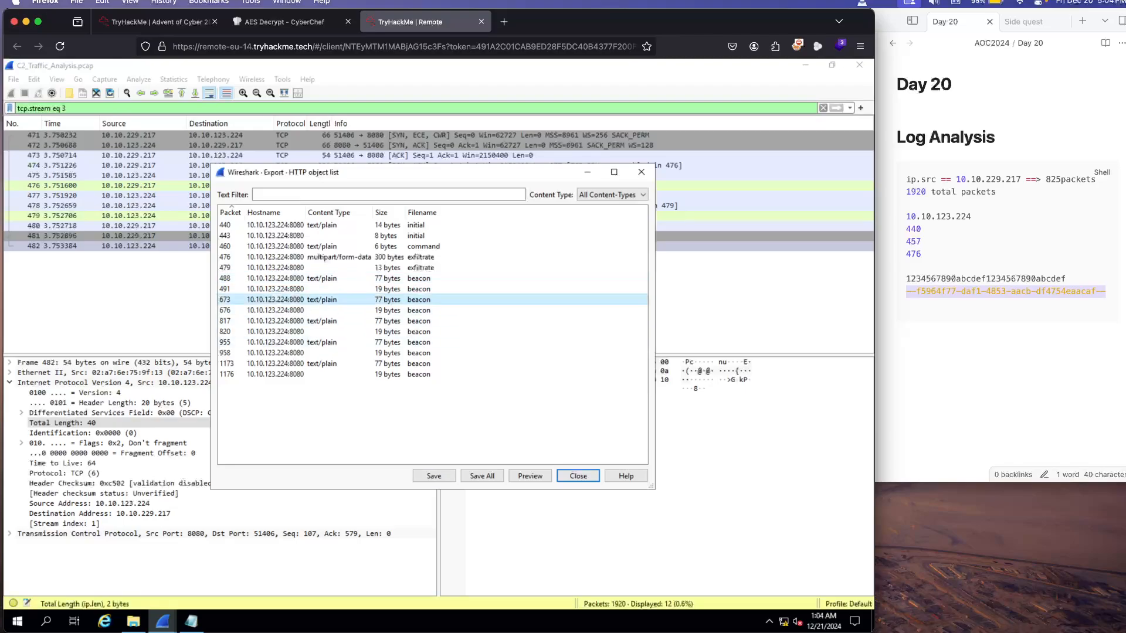
click(424, 246)
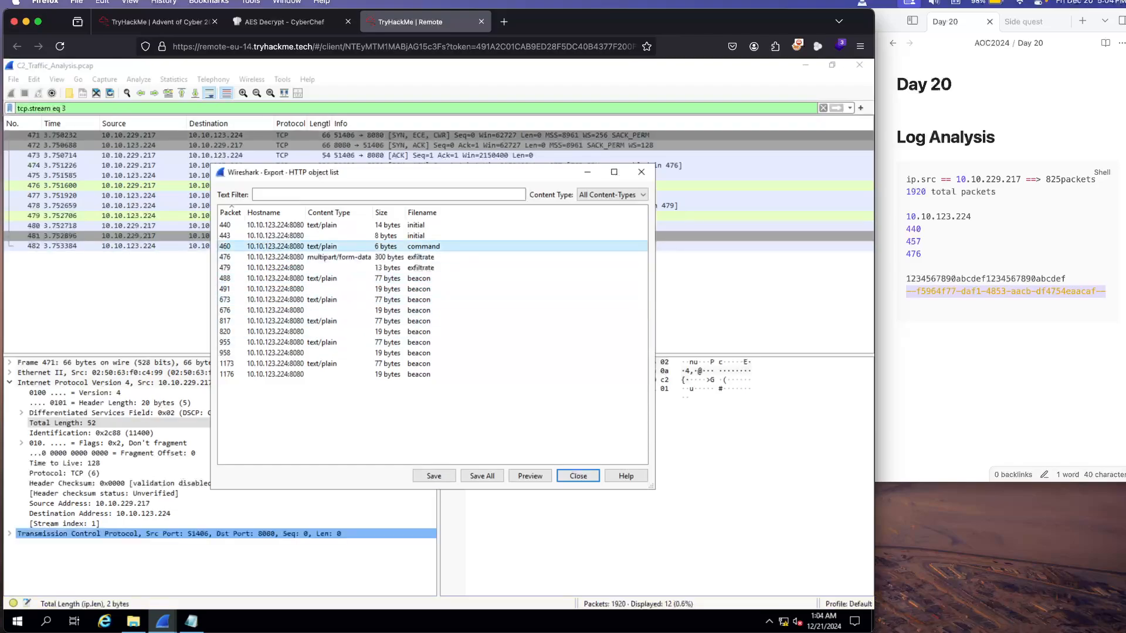
click(421, 257)
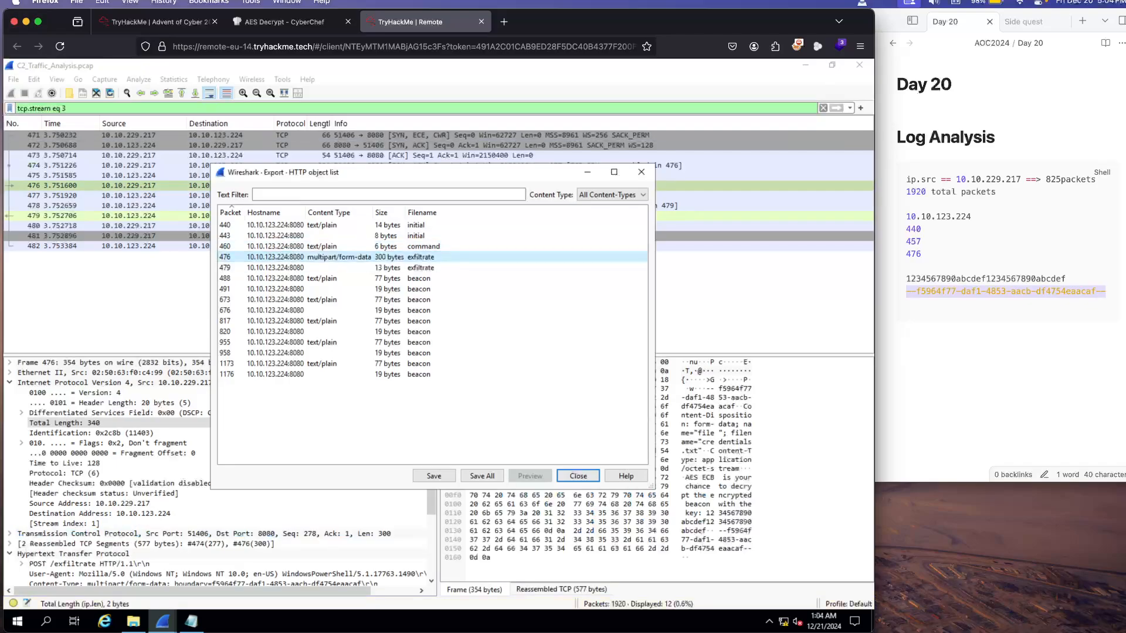
click(434, 476)
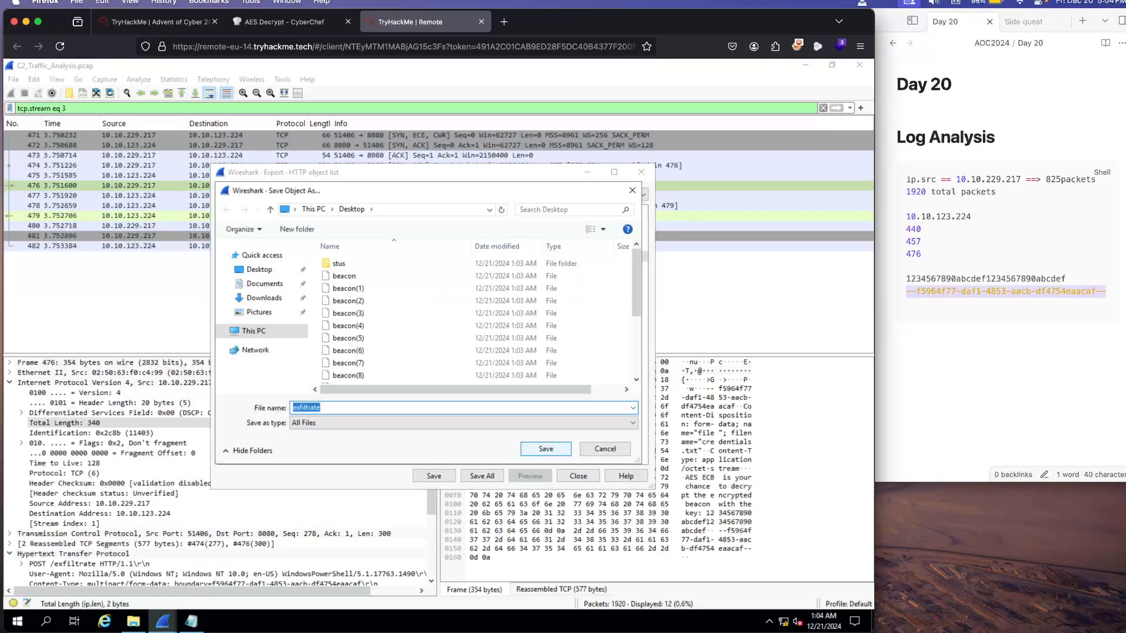
key(Return)
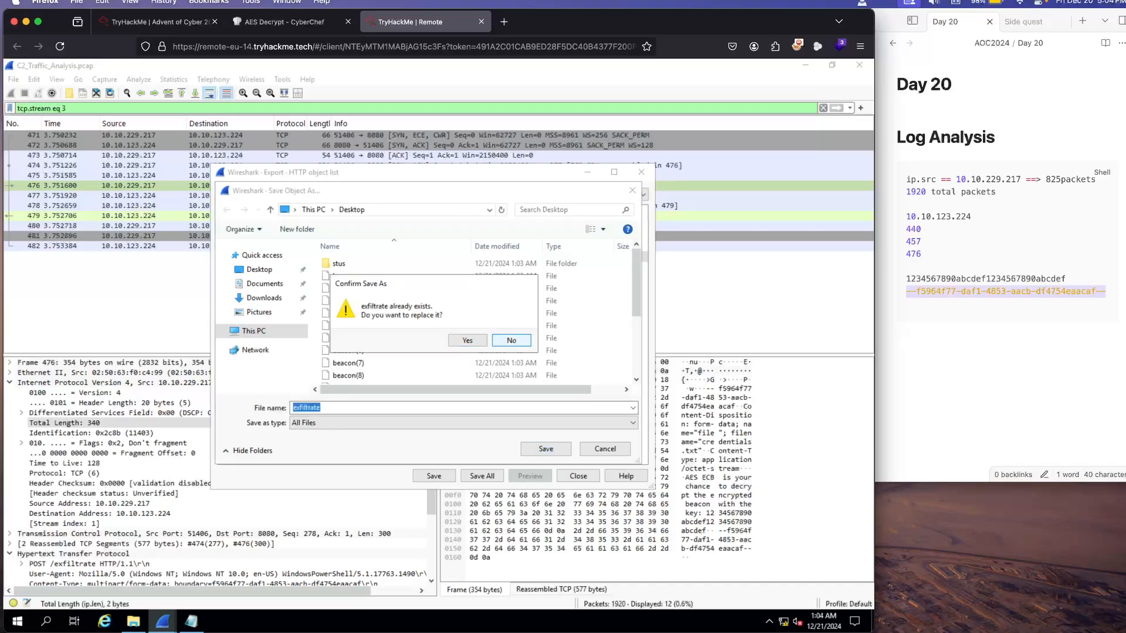
click(511, 340)
click(632, 190)
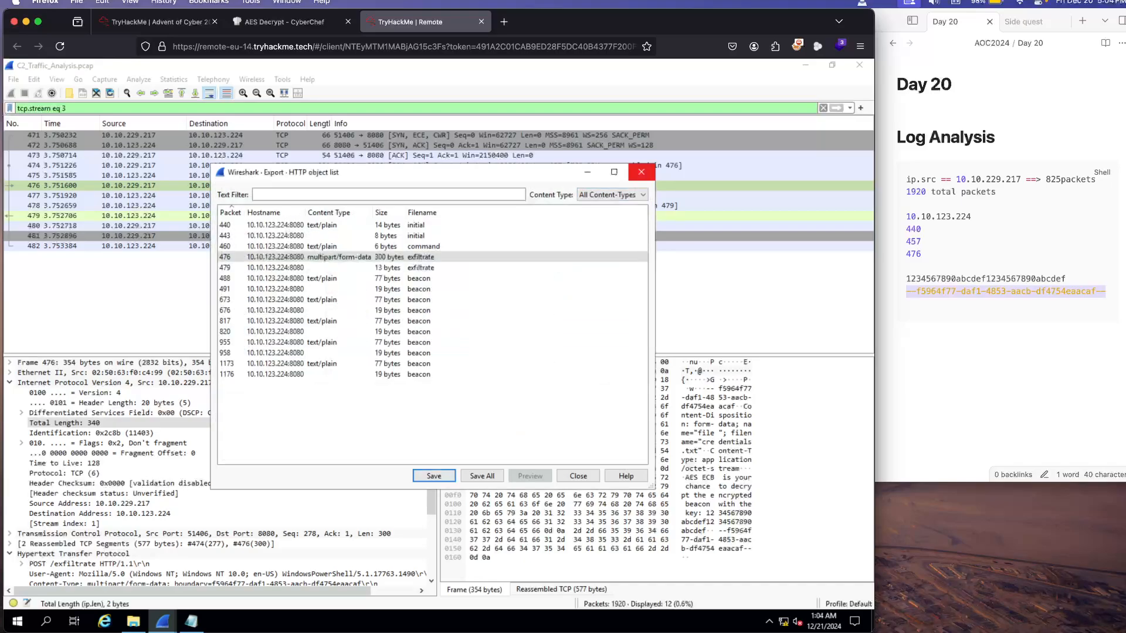
Step: Close the HTTP object list and switch to File Explorer to show the exported files in the Desktop folder
click(641, 171)
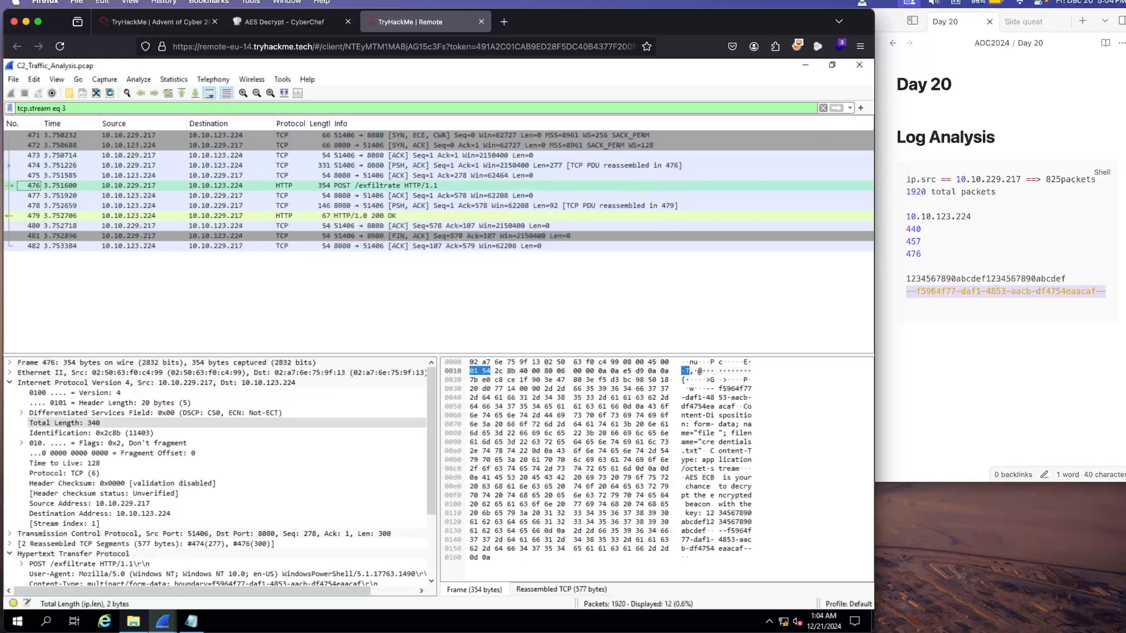
click(134, 622)
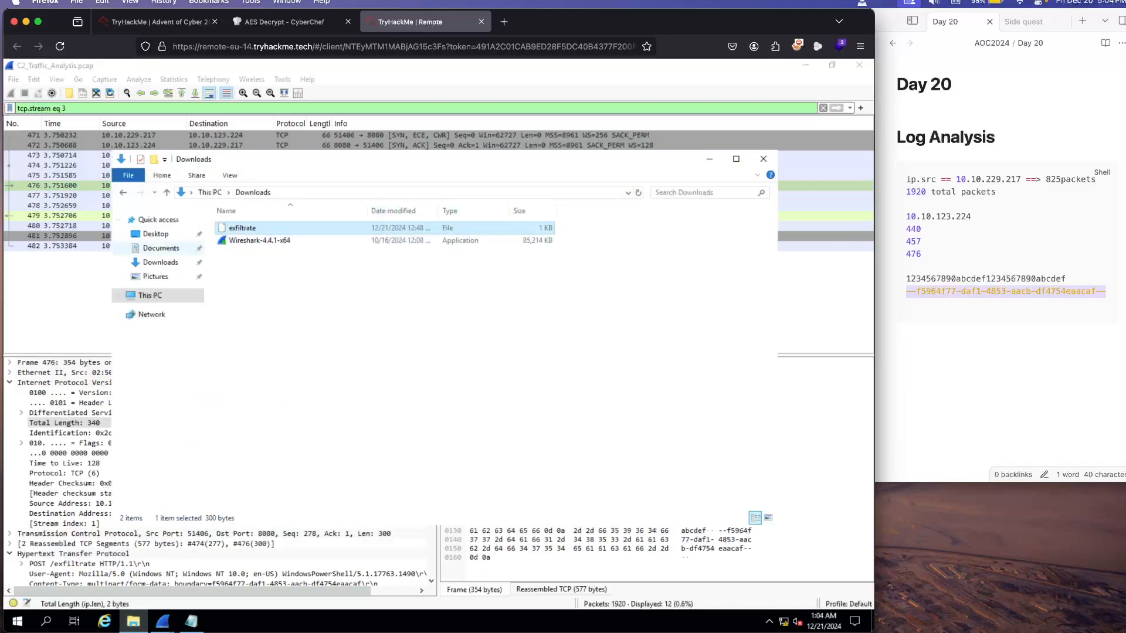
click(160, 248)
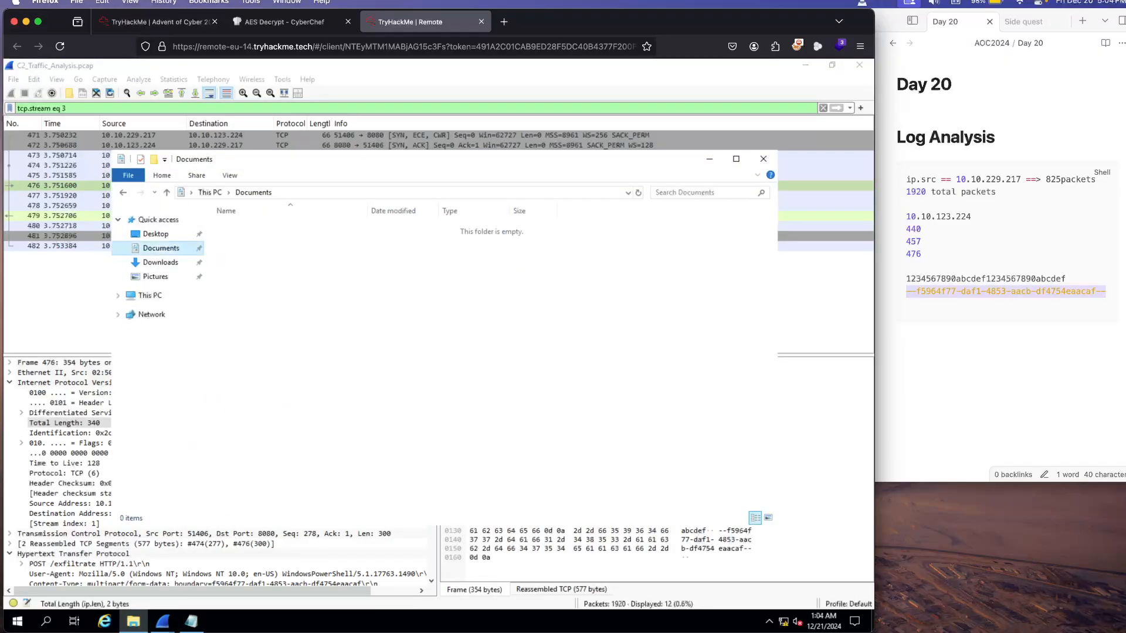
click(156, 234)
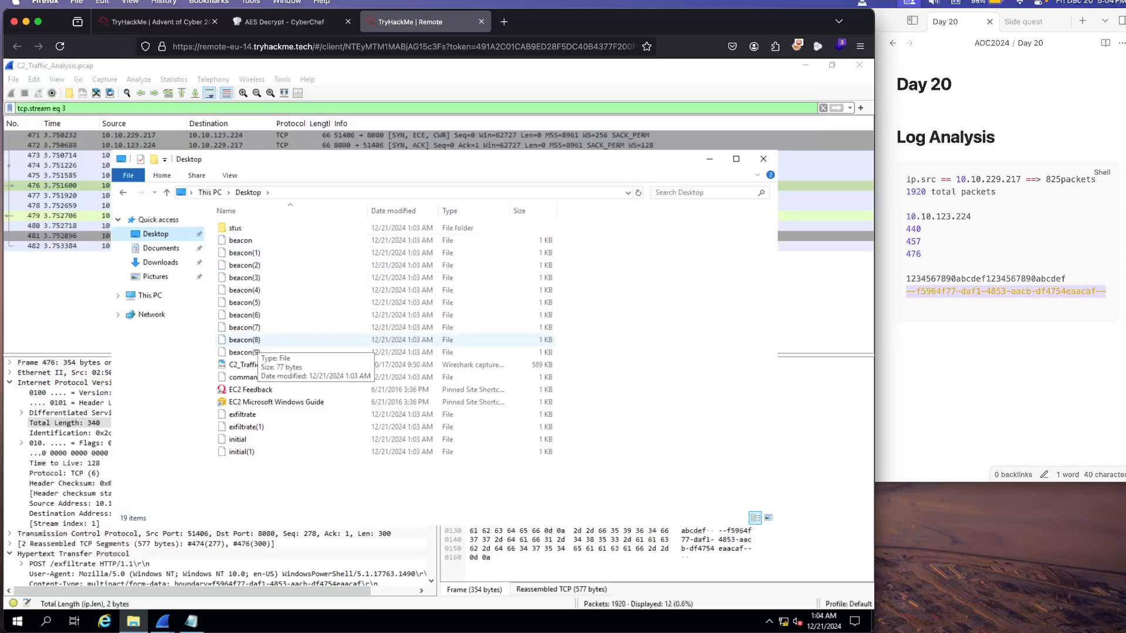
Step: Open the exported beacon(1) file in Notepad to read its contents, and close it again
right_click(244, 253)
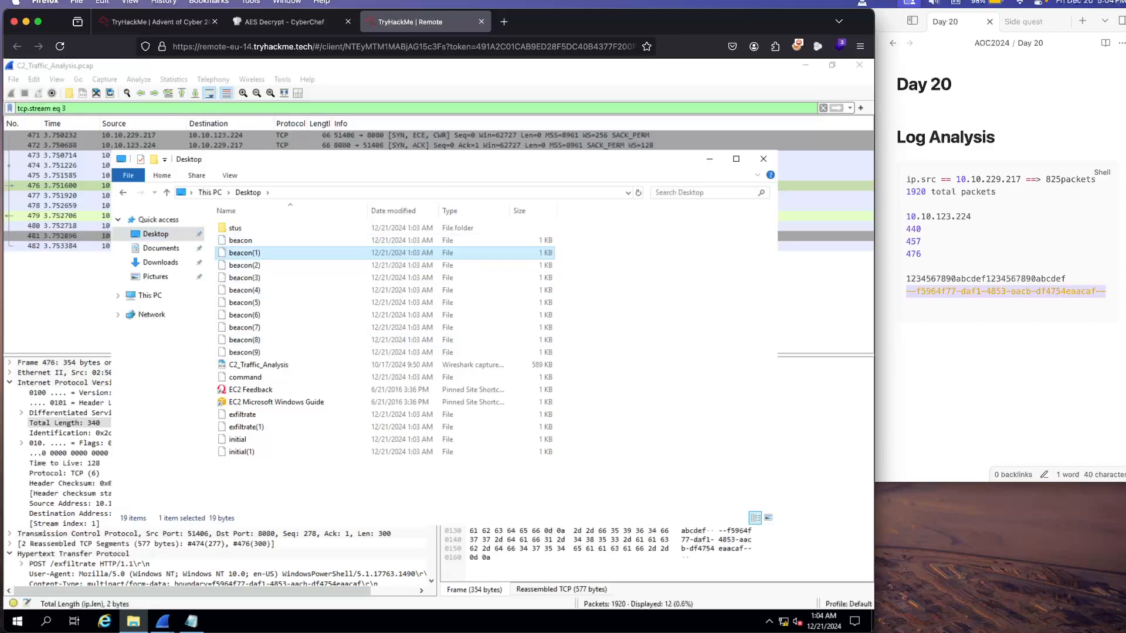
mouse_move(305, 320)
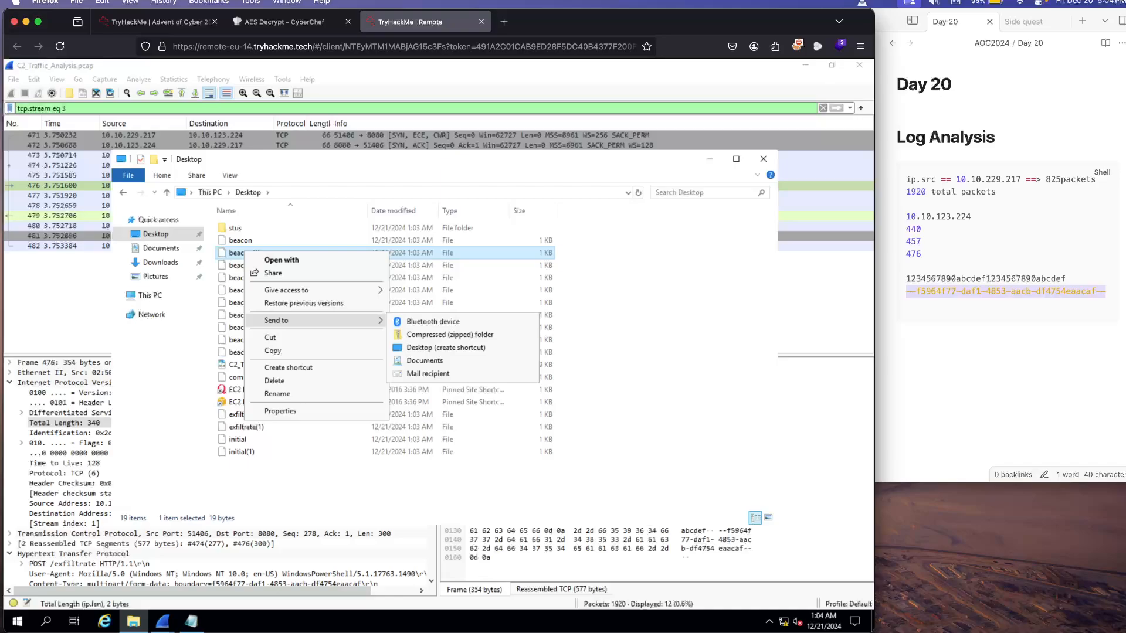
click(281, 260)
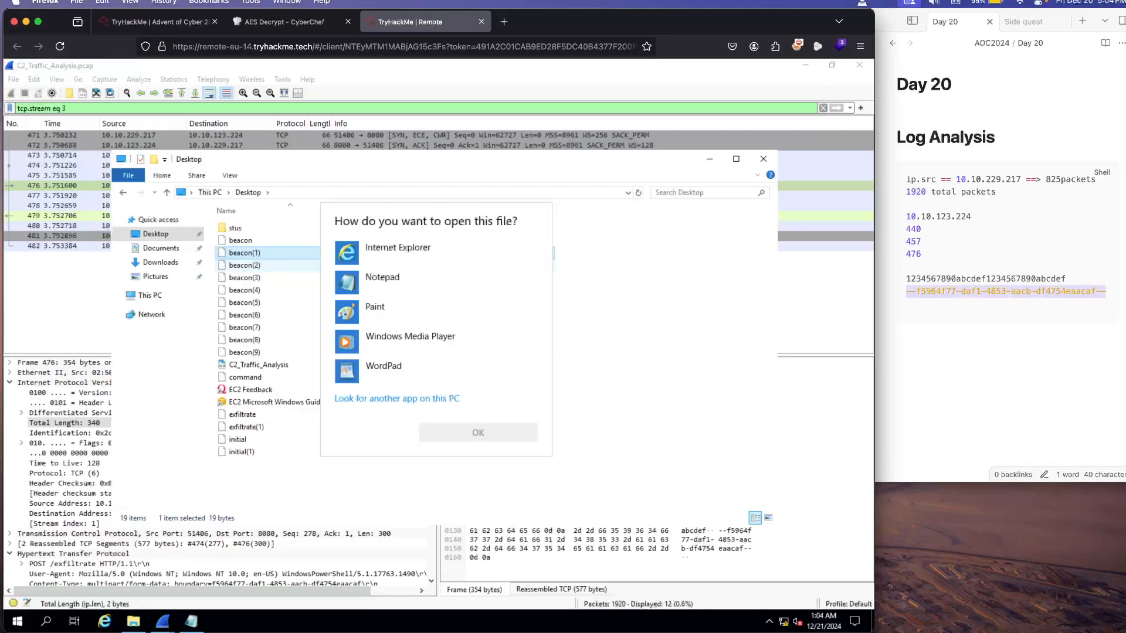
double_click(383, 278)
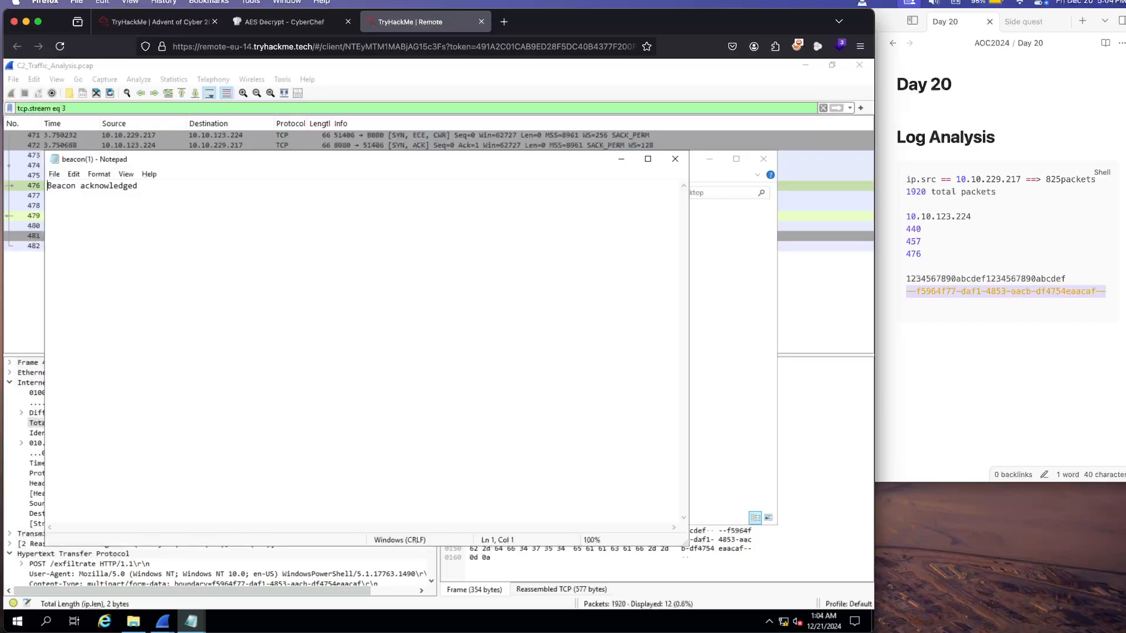
click(675, 159)
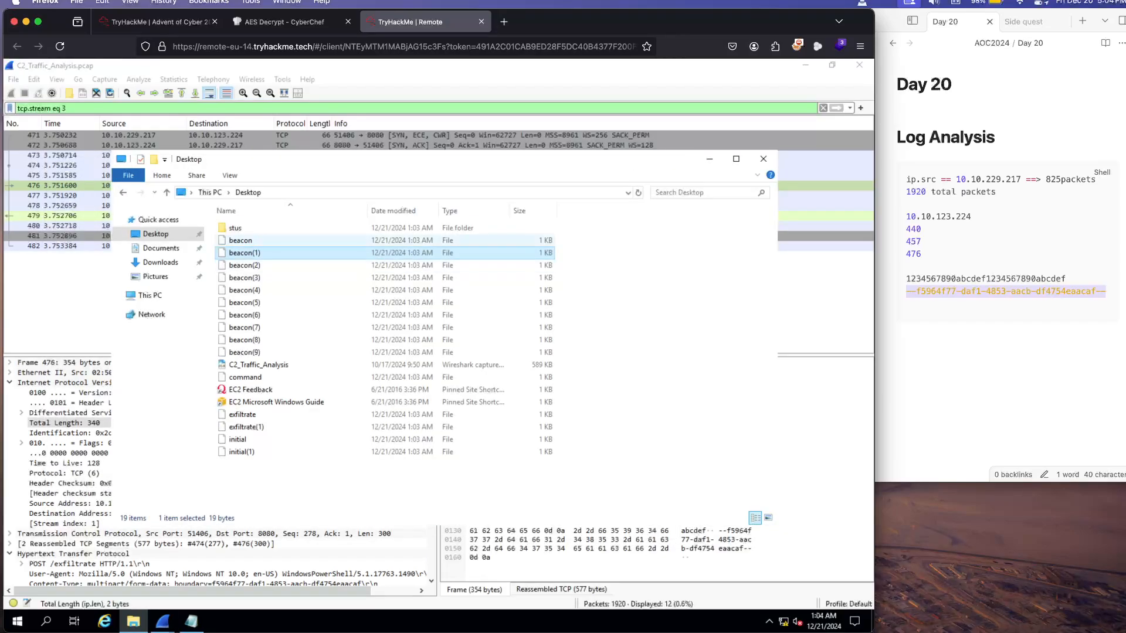
Step: Open the exported beacon file in Notepad and copy the encrypted hex string after "Encrypted:"
double_click(241, 240)
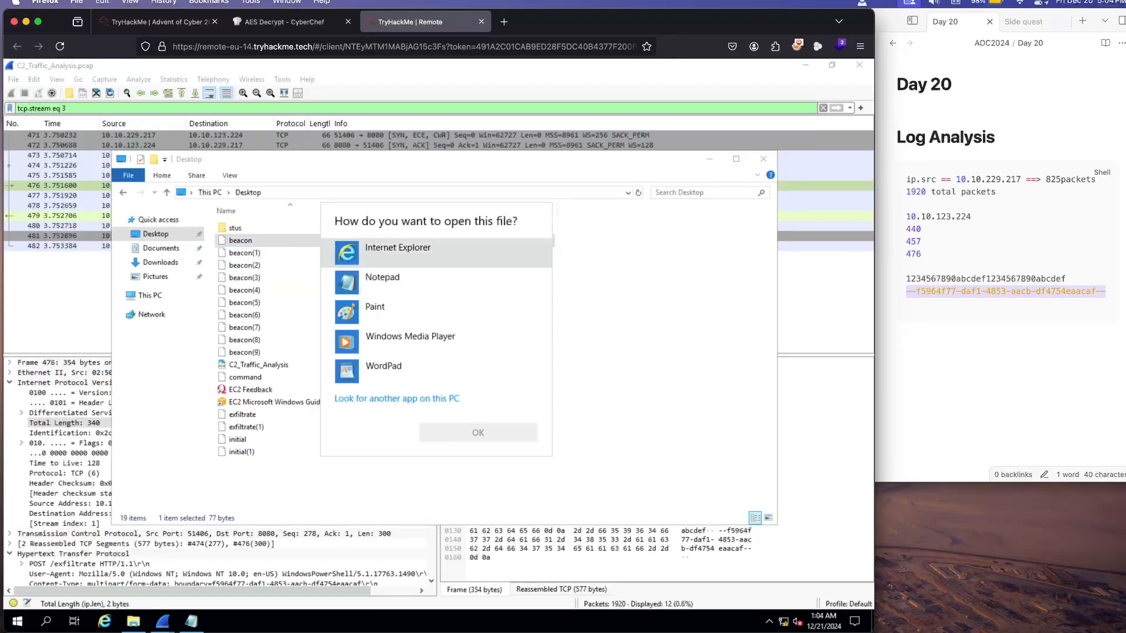
click(383, 281)
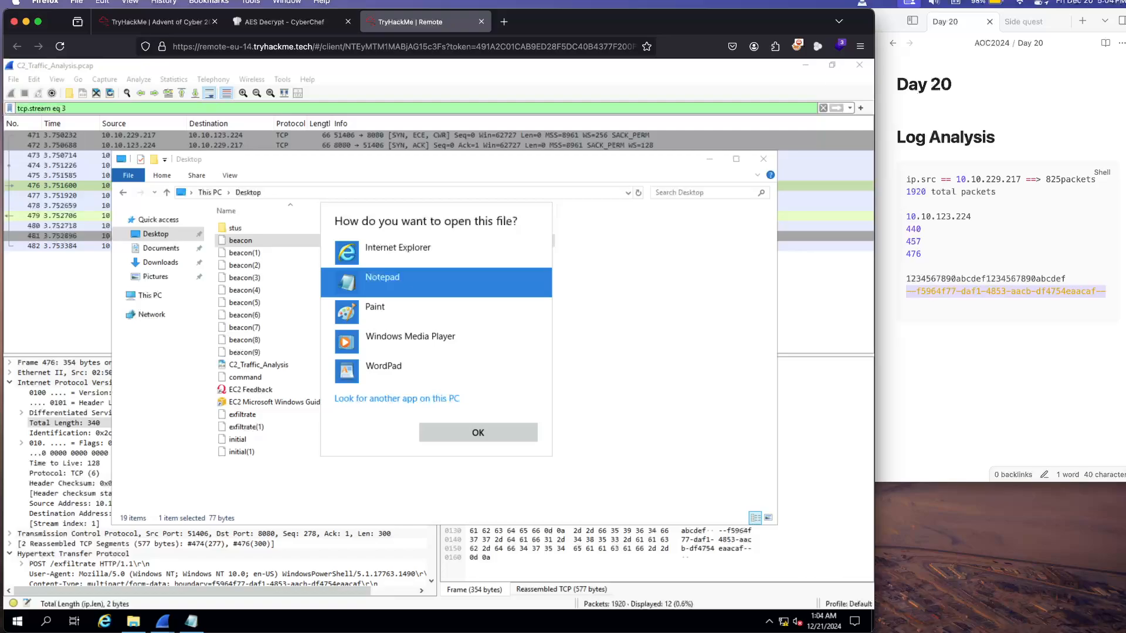
double_click(383, 279)
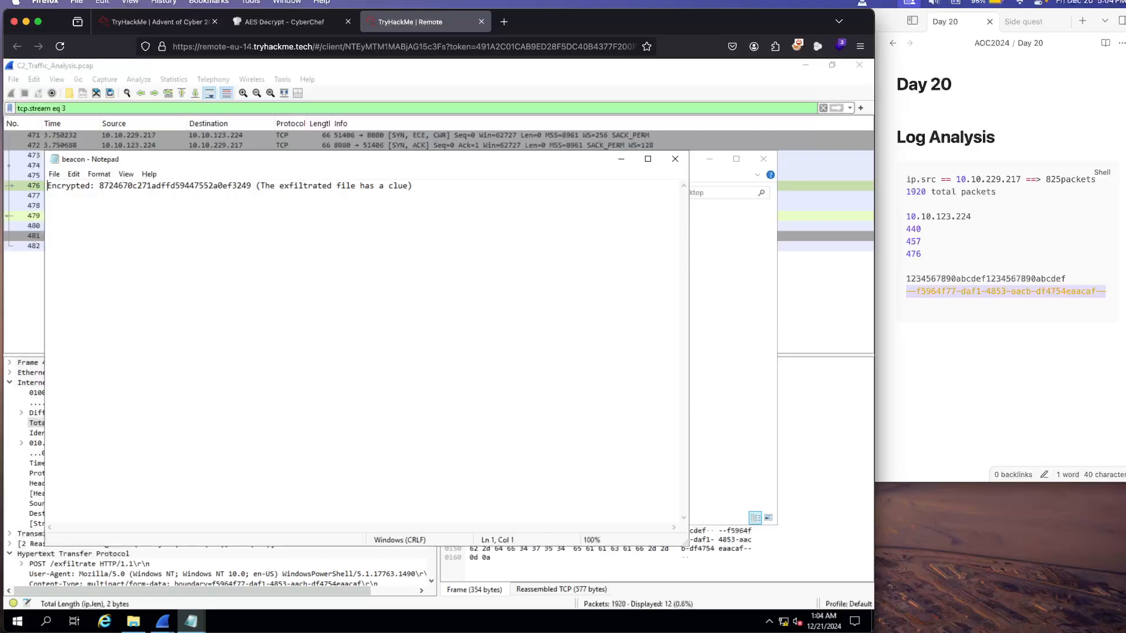
double_click(200, 186)
right_click(201, 186)
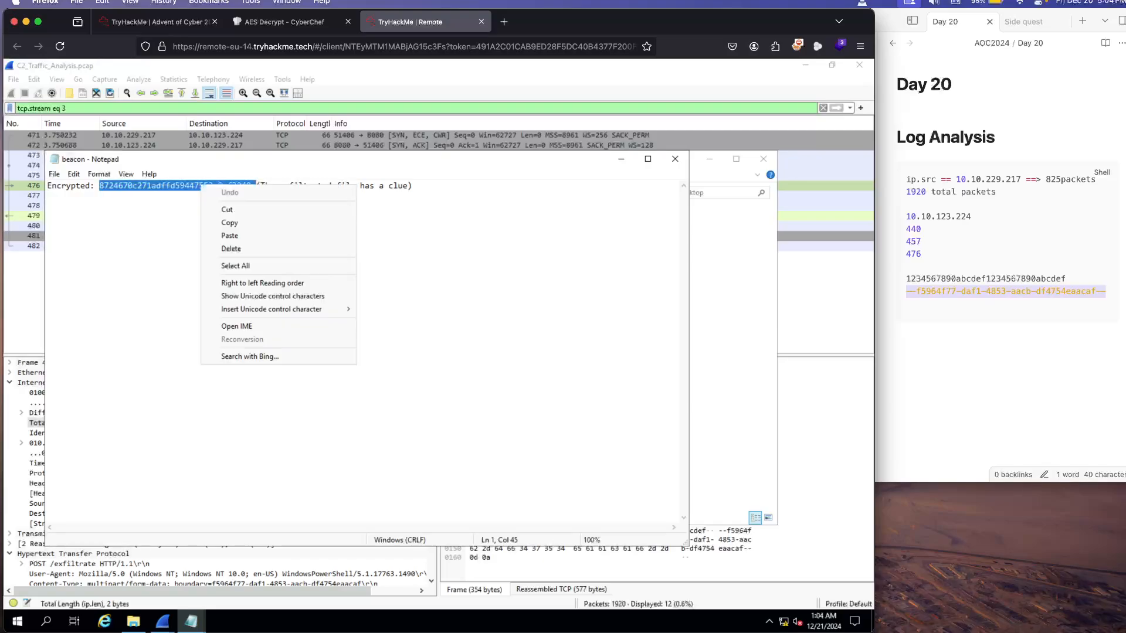
click(234, 223)
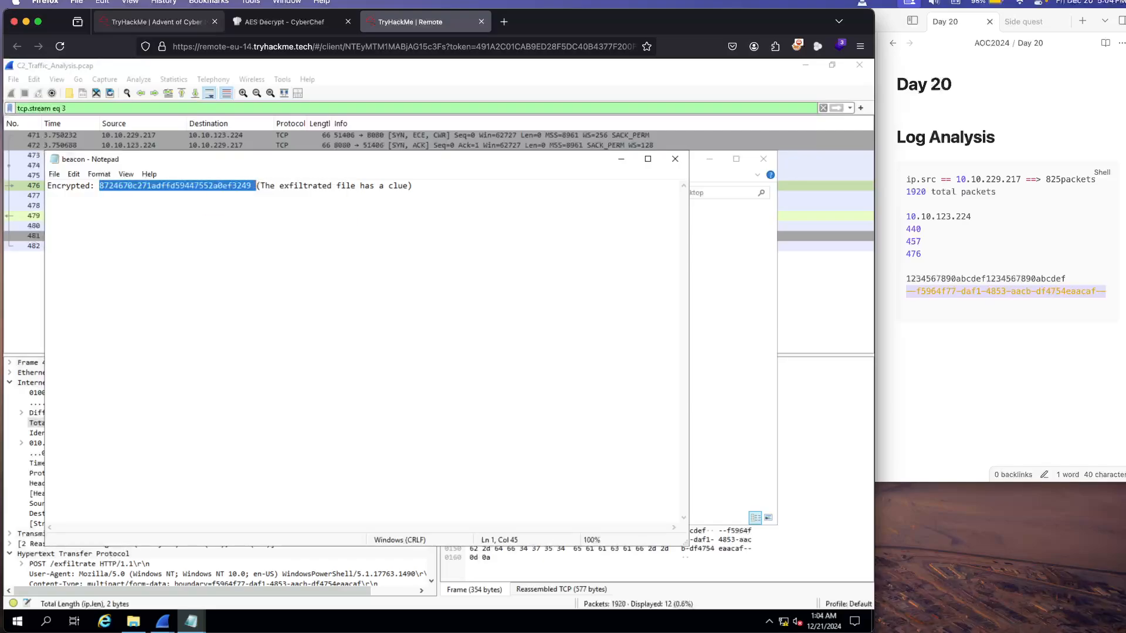
Step: Switch to CyberChef and replace the AES Decrypt input with the copied encrypted beacon string
click(285, 22)
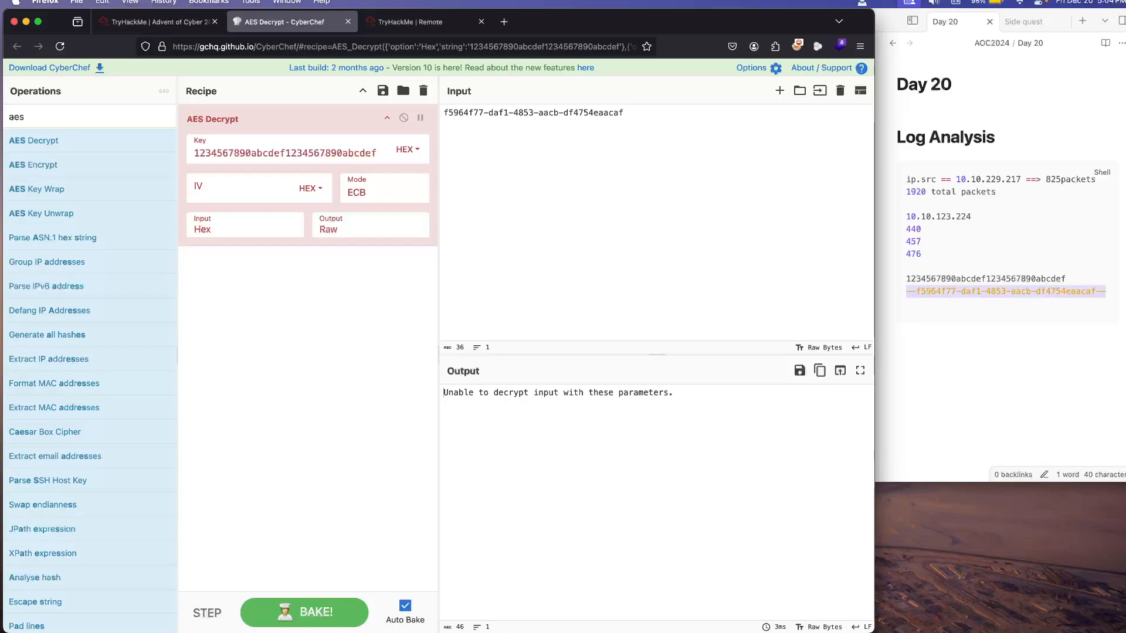
key(super+a)
key(super+v)
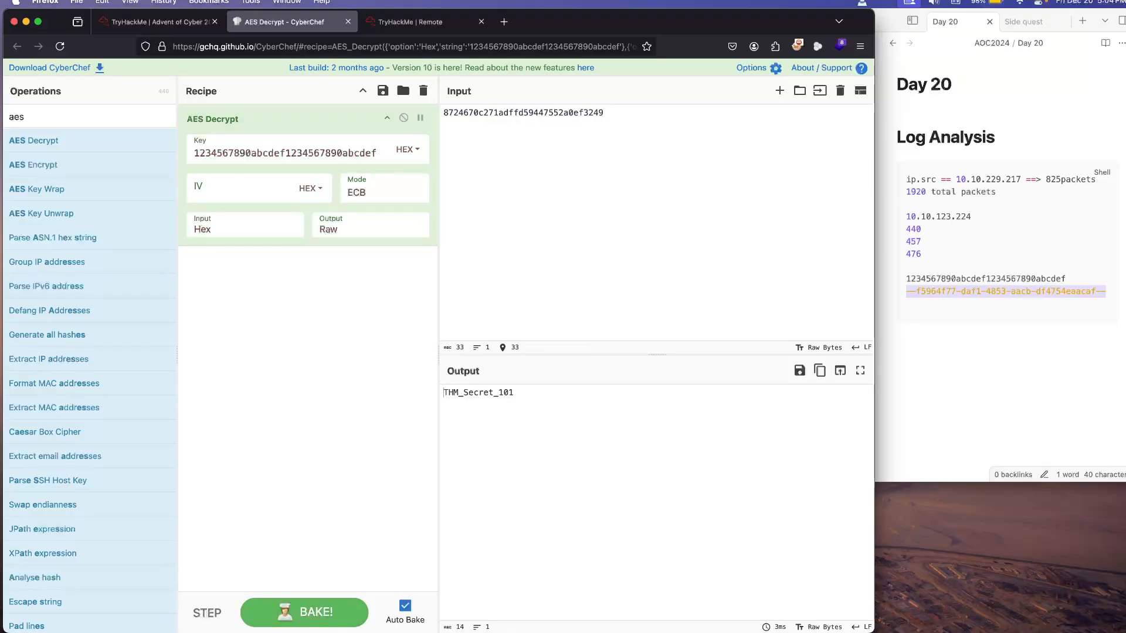
Step: Copy the decrypted output and submit it on TryHackMe as the answer to the encrypted beacon secret message question
drag(444, 392, 514, 392)
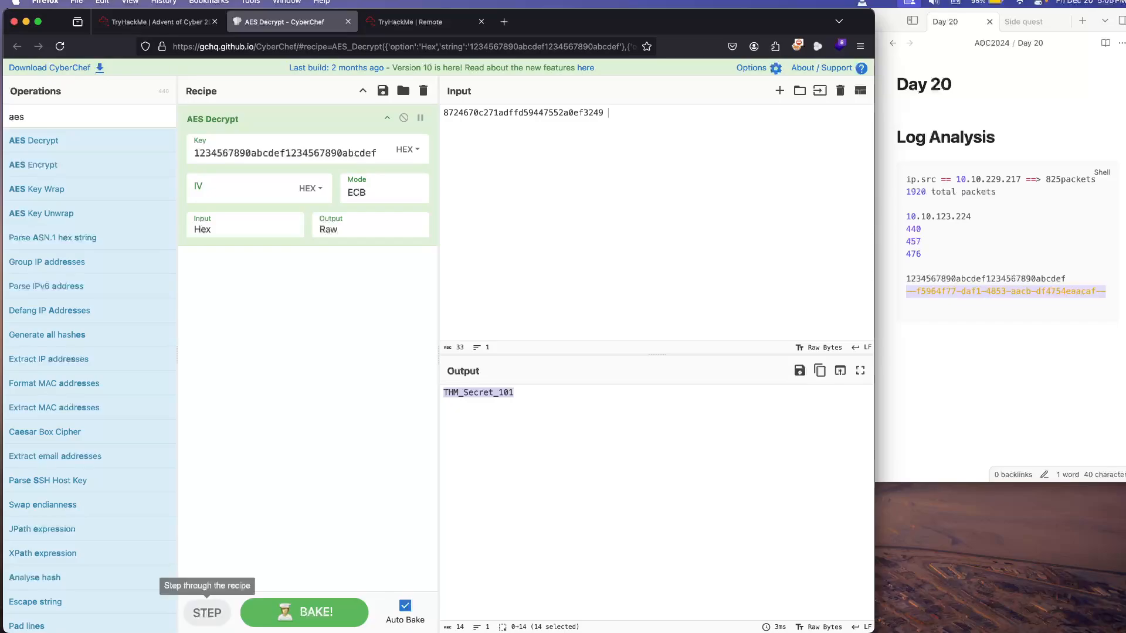
click(147, 21)
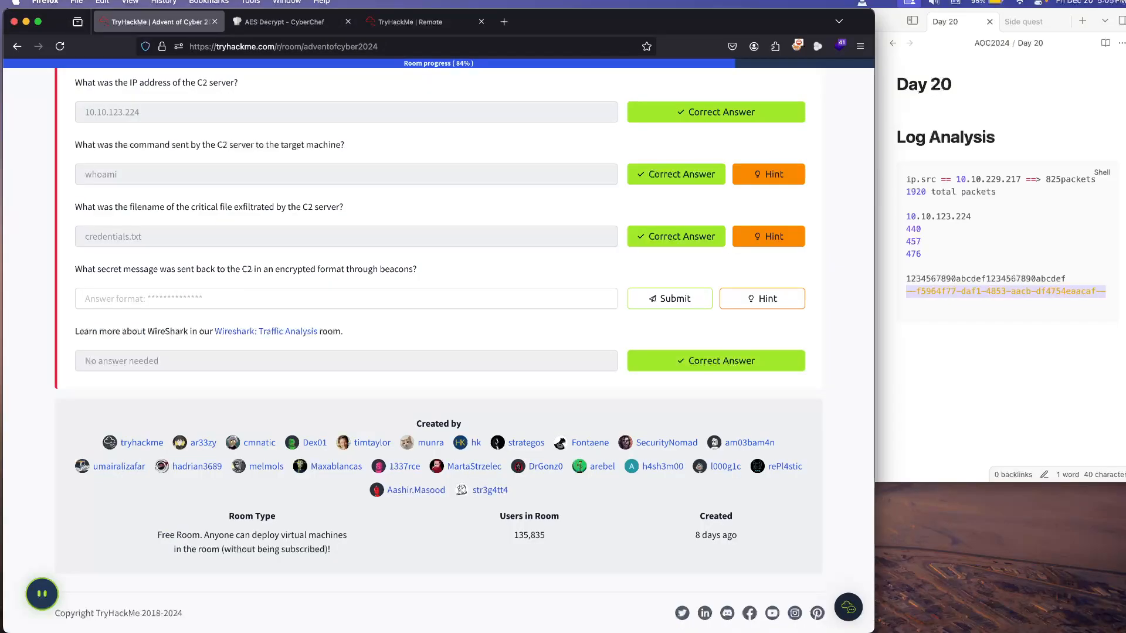
click(346, 298)
key(super+v)
key(Return)
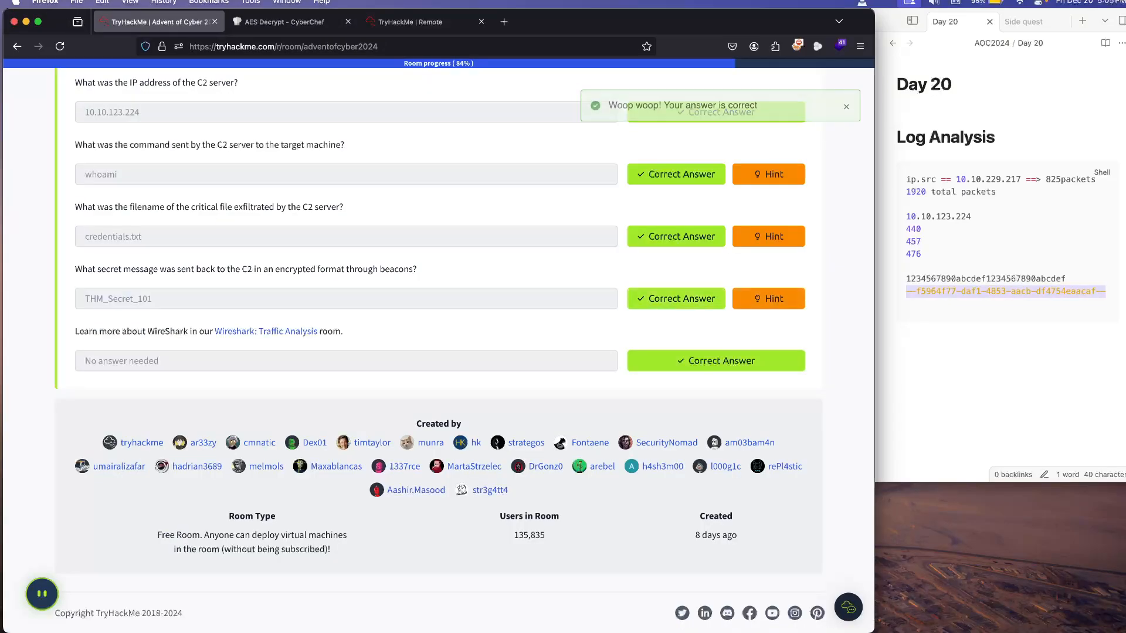
Step: Check the secret message question's hint and review the Day 20 walkthrough on C2 communication, Wireshark filtering, HTTP streams and beacons
click(769, 299)
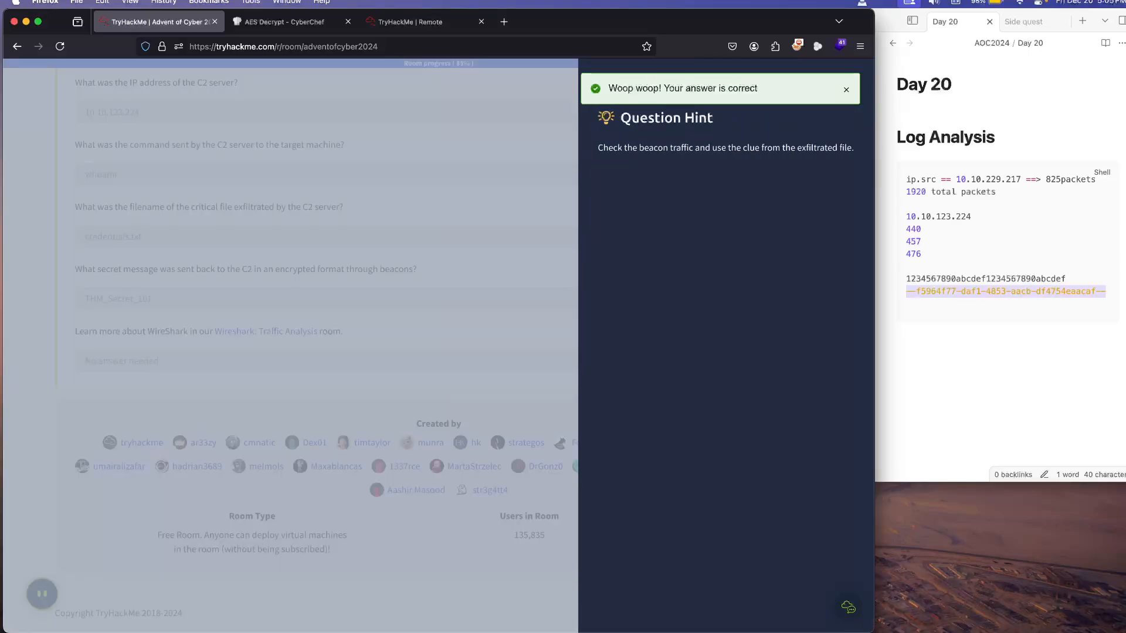
key(Escape)
scroll(439, 346, up, 12)
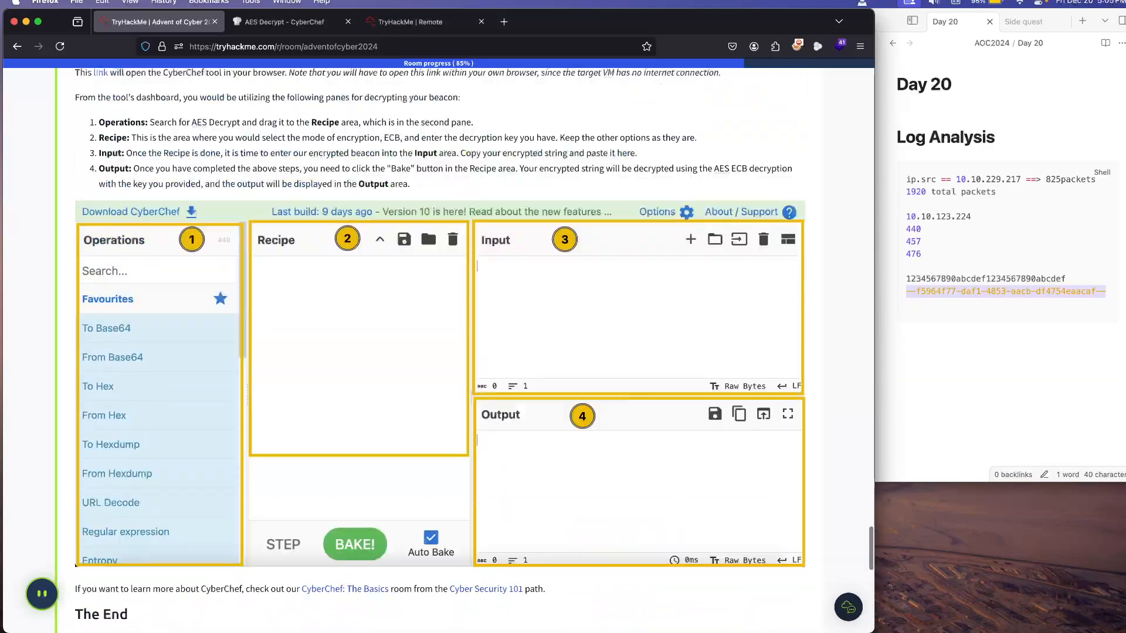
scroll(438, 350, up, 15)
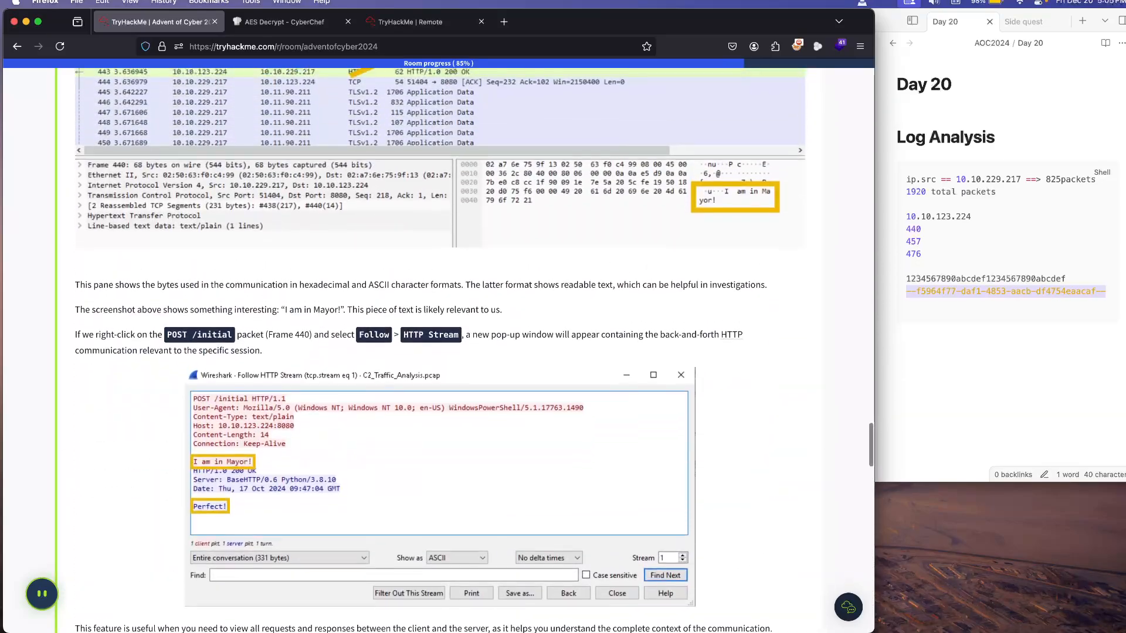
scroll(439, 350, down, 1)
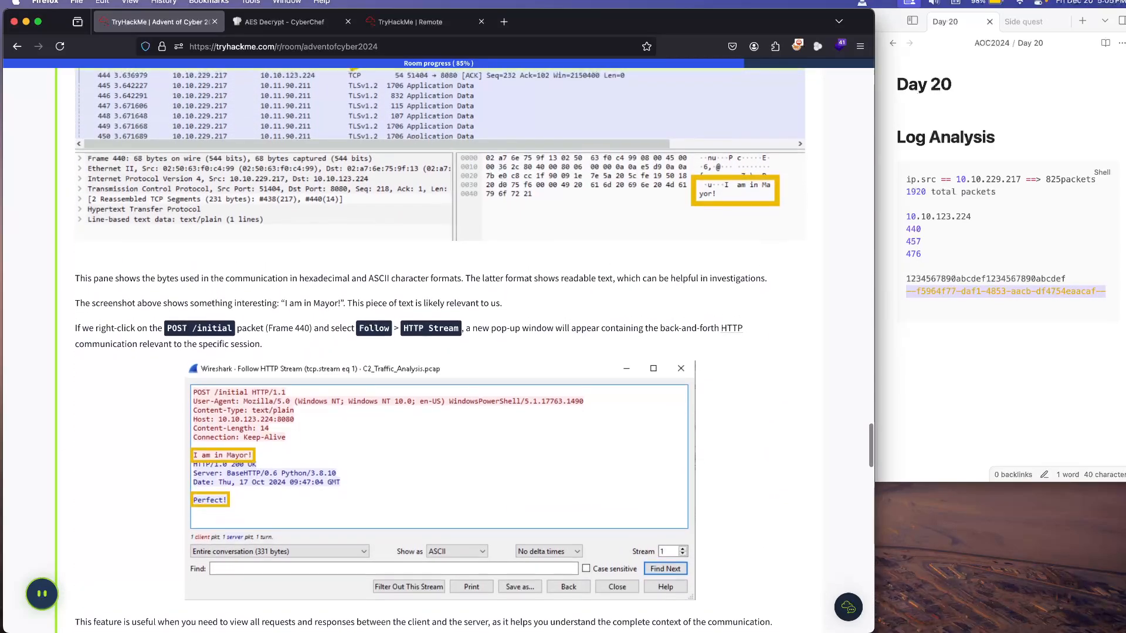
scroll(438, 350, down, 9)
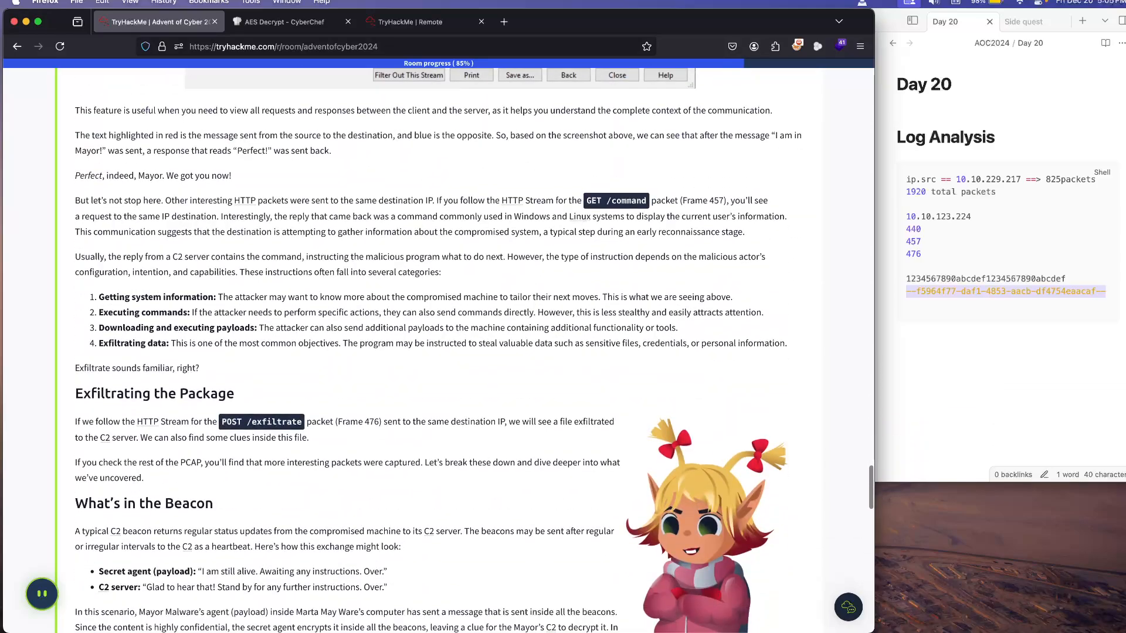
scroll(439, 350, down, 5)
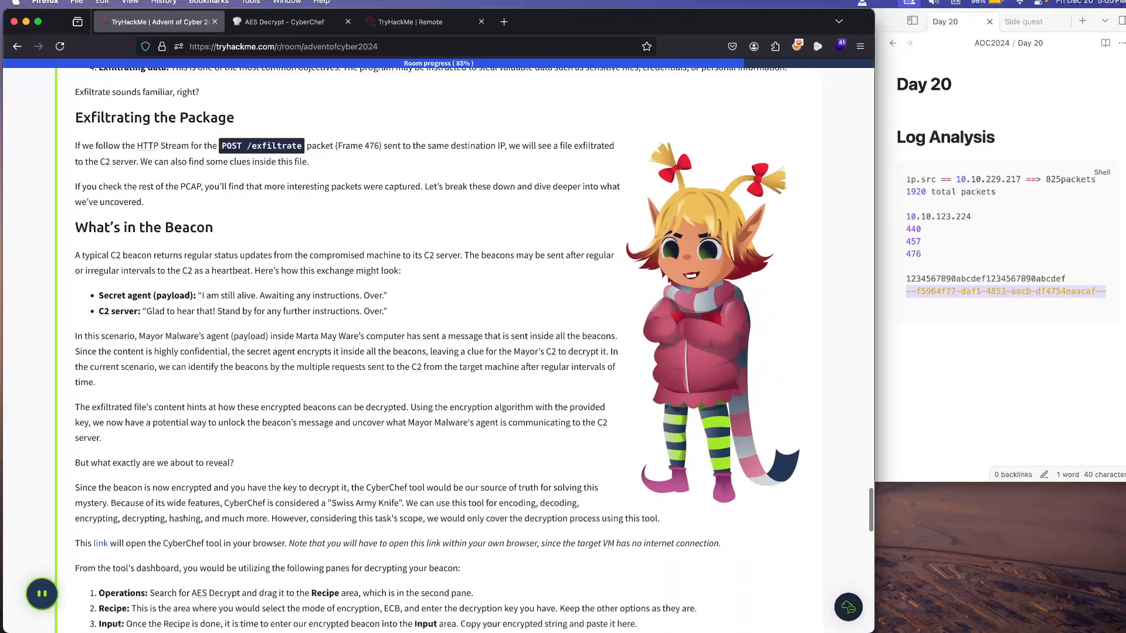
scroll(439, 350, down, 5)
scroll(438, 350, up, 17)
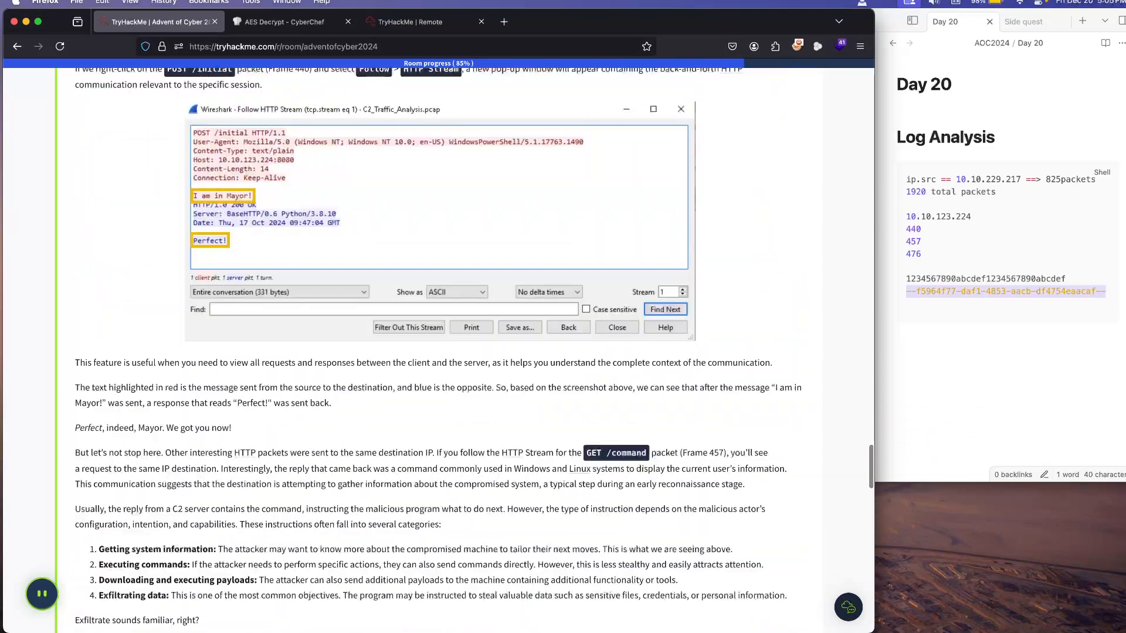
scroll(439, 350, up, 7)
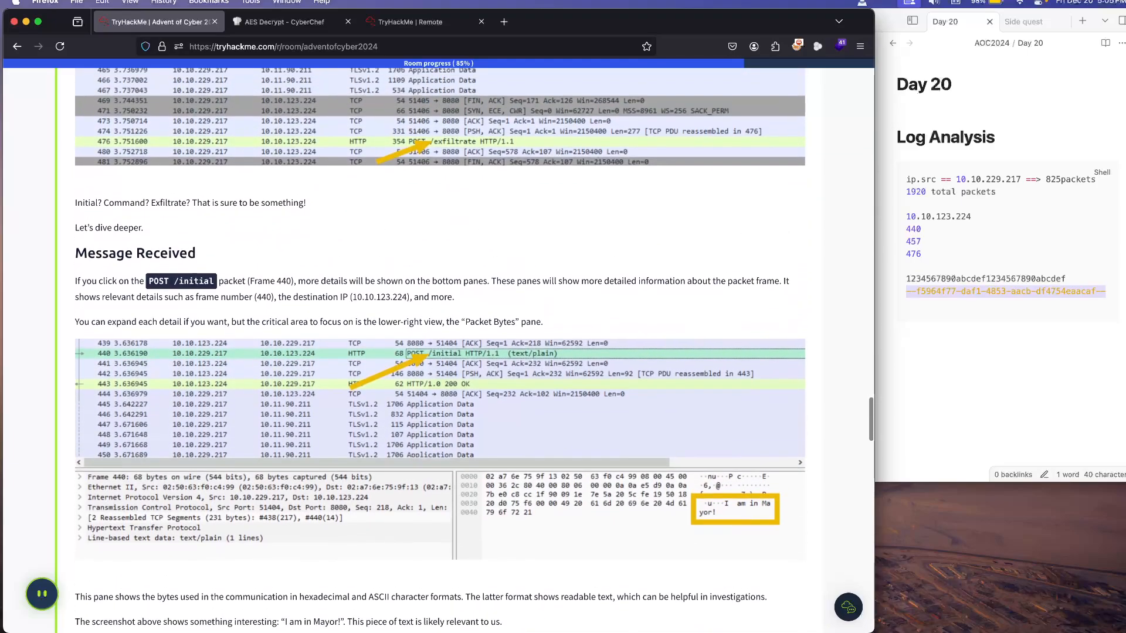
scroll(438, 350, up, 20)
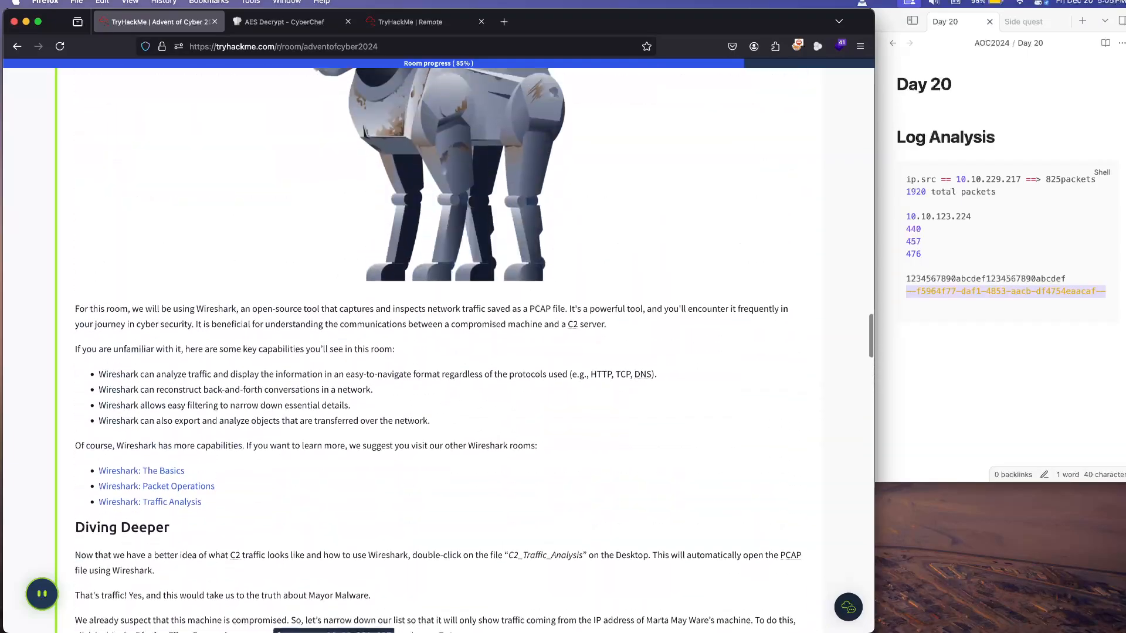
scroll(439, 350, down, 10)
scroll(439, 350, up, 20)
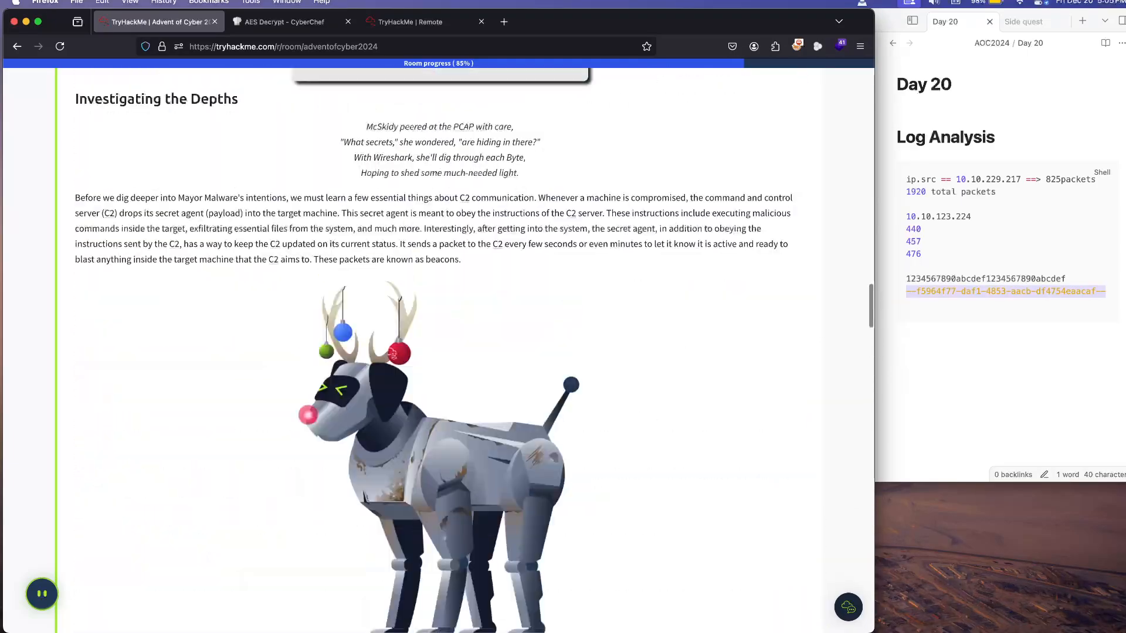
scroll(439, 350, down, 5)
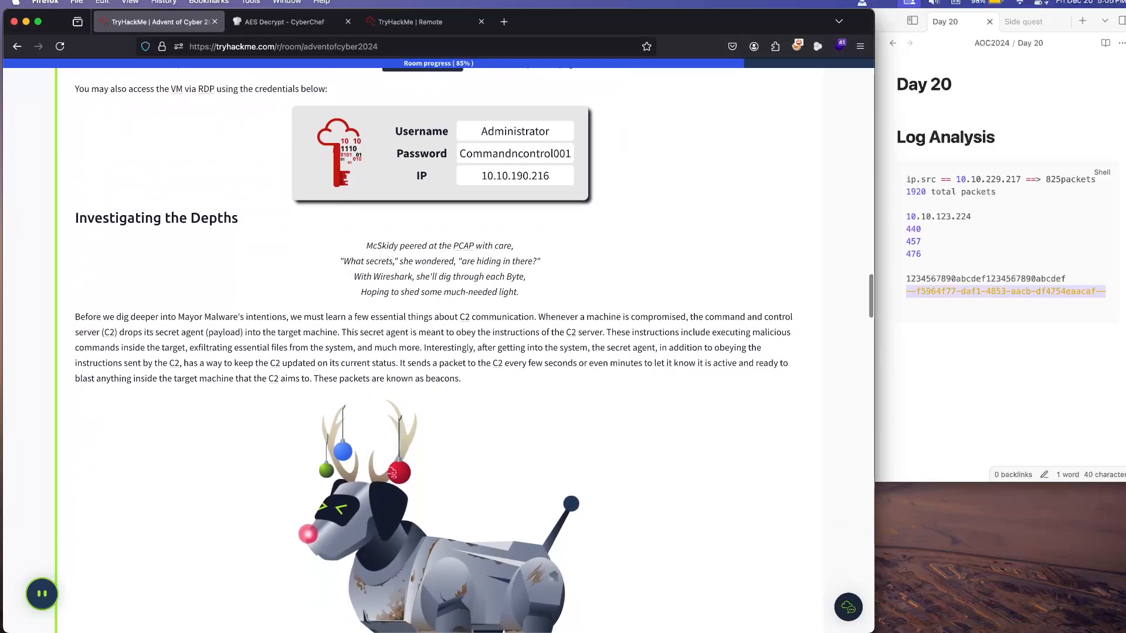
scroll(438, 351, down, 15)
scroll(439, 350, up, 8)
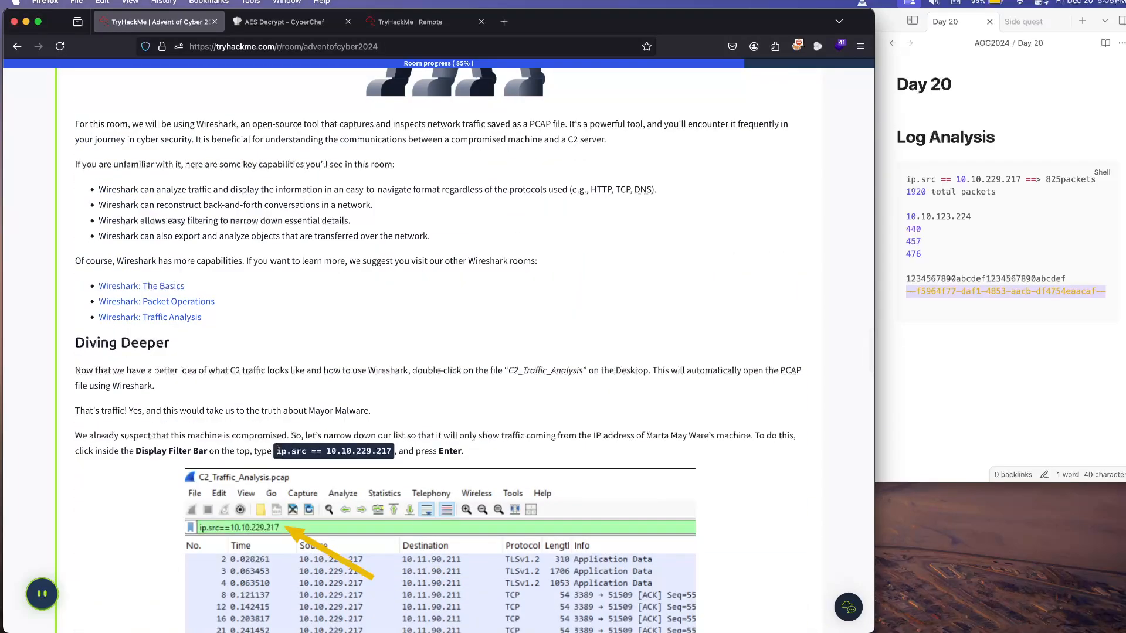
scroll(438, 350, down, 8)
scroll(438, 350, down, 10)
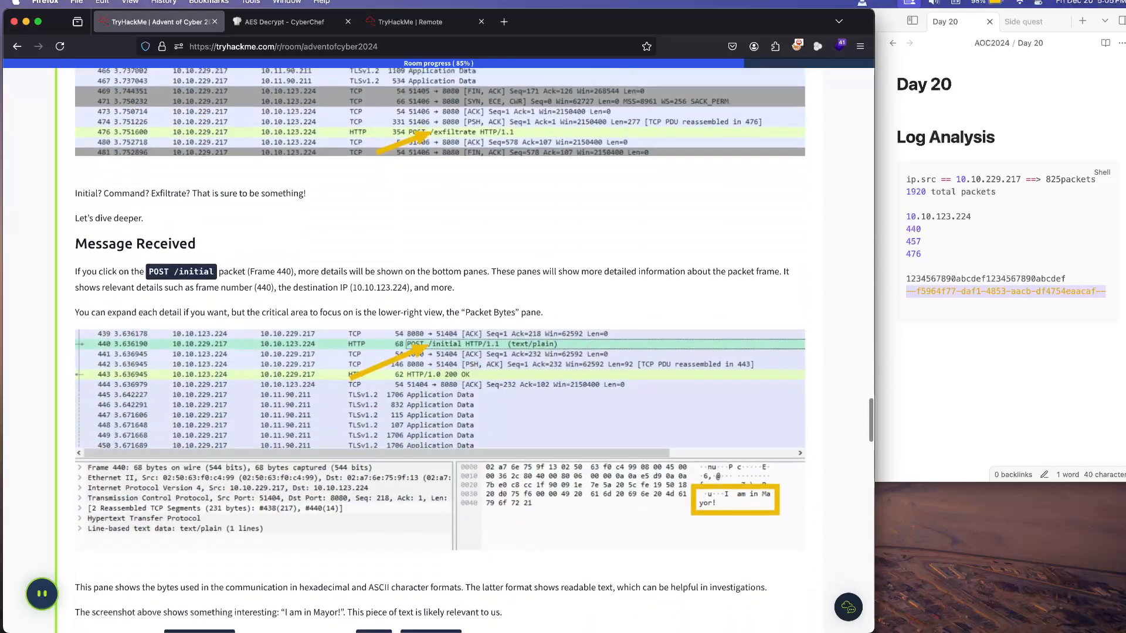
scroll(438, 350, down, 3)
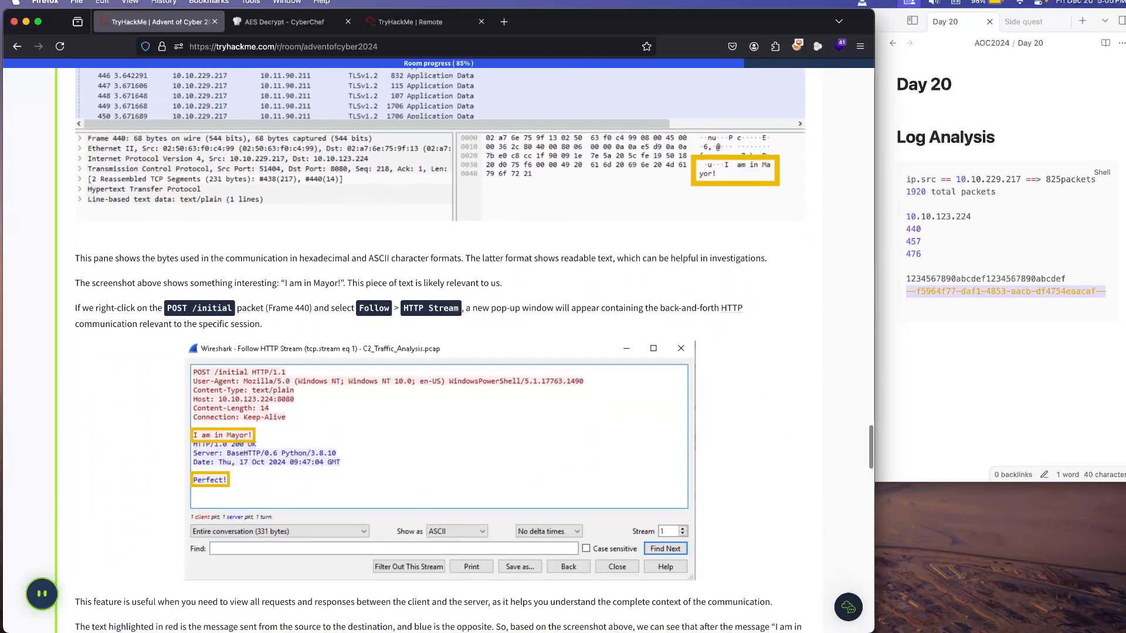
scroll(438, 350, down, 4)
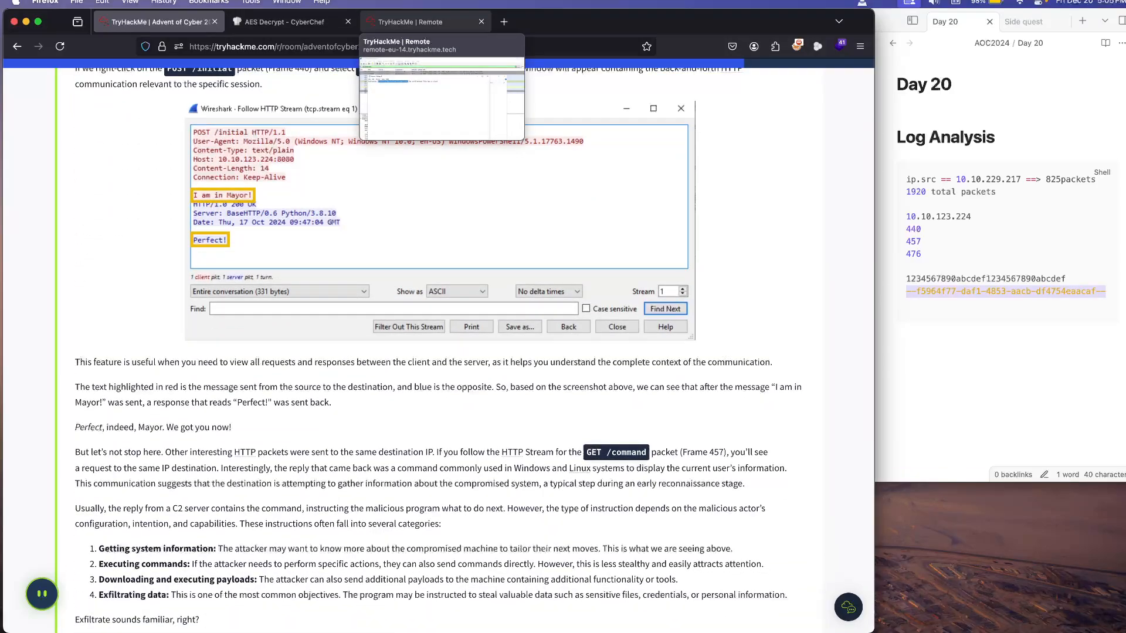
Step: Switch back to the remote machine and close the beacon file in Notepad and the Desktop folder window
click(411, 24)
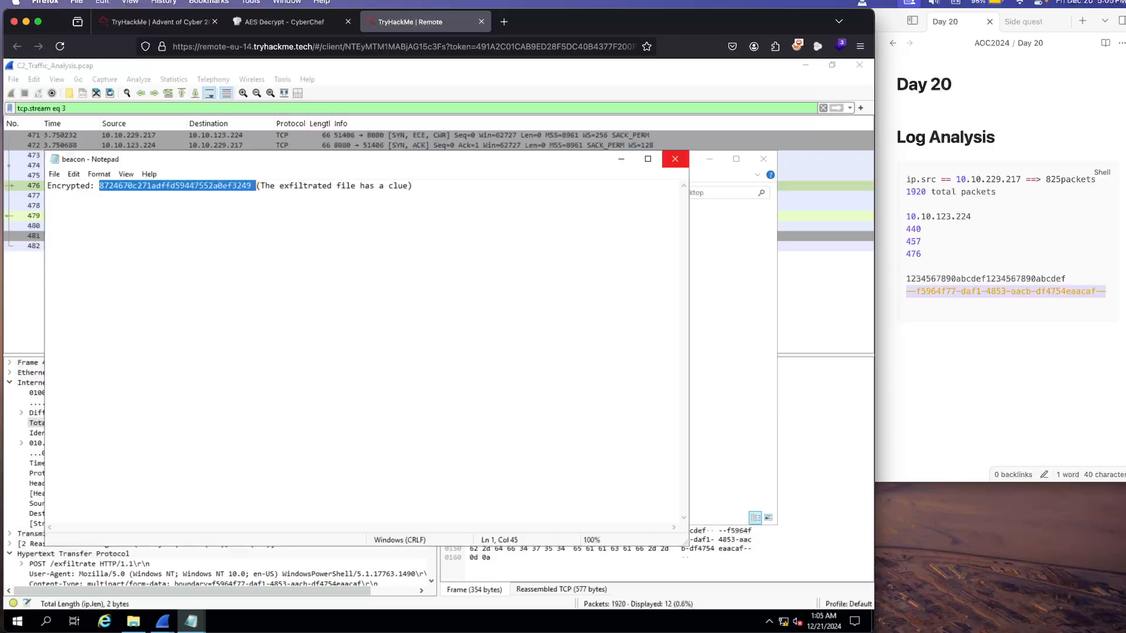
click(675, 158)
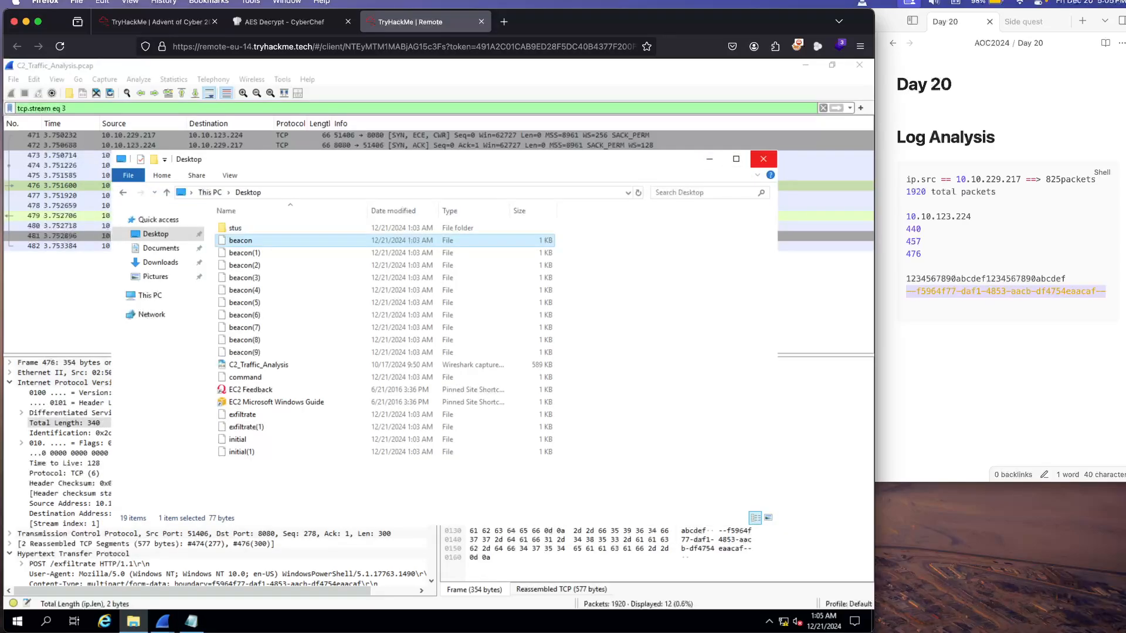
click(763, 159)
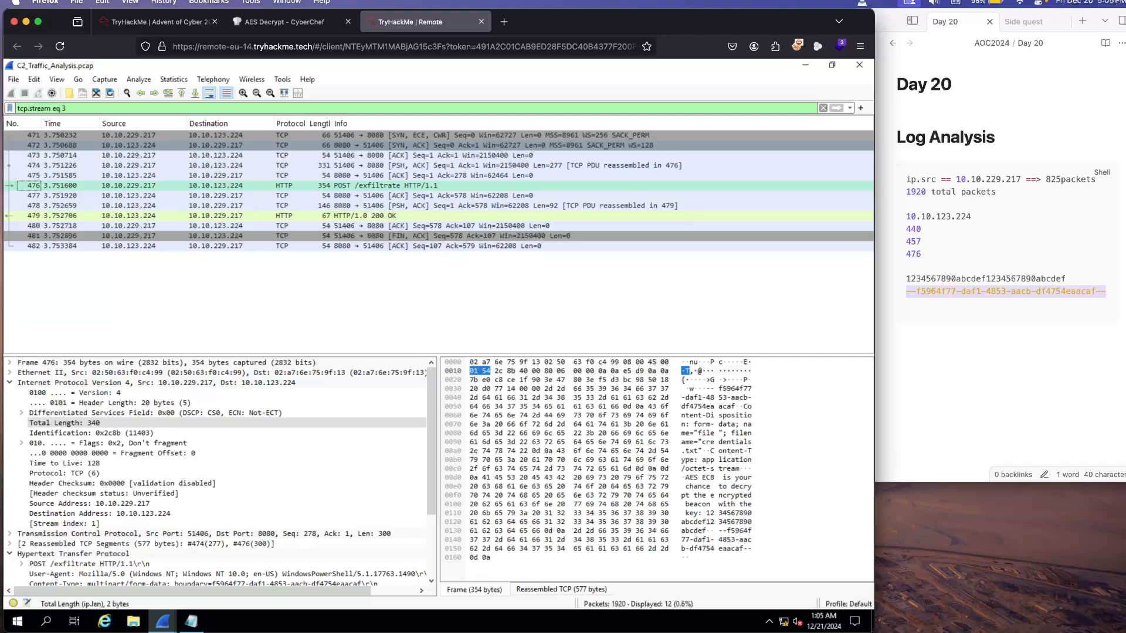
Step: Inspect the details of packets 471 and 472 in the filtered TCP stream
click(229, 136)
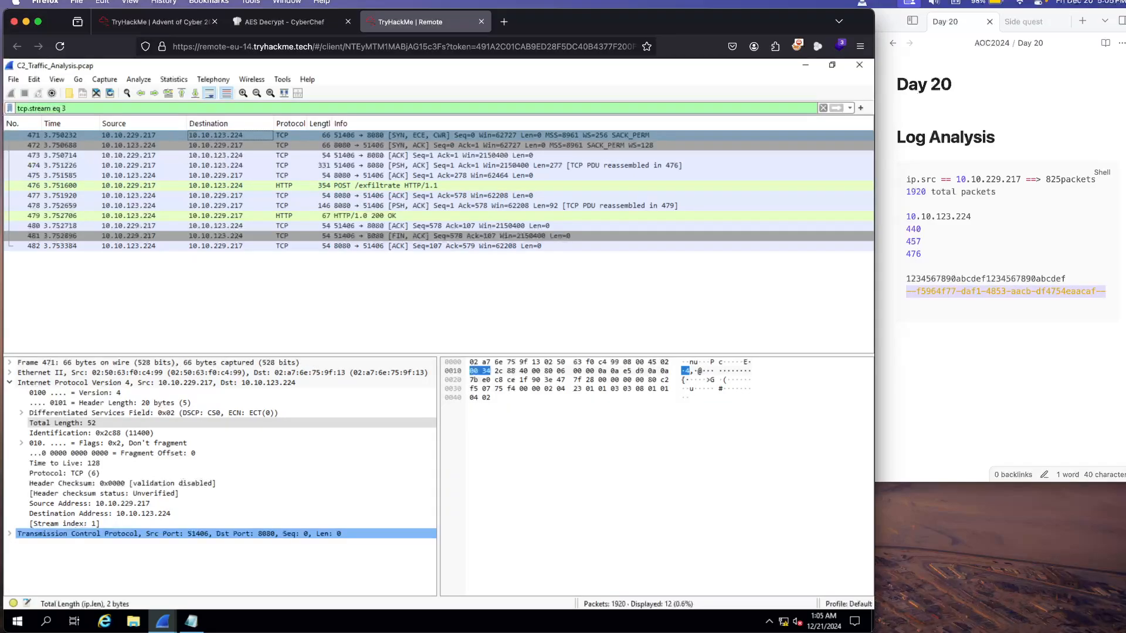
click(230, 146)
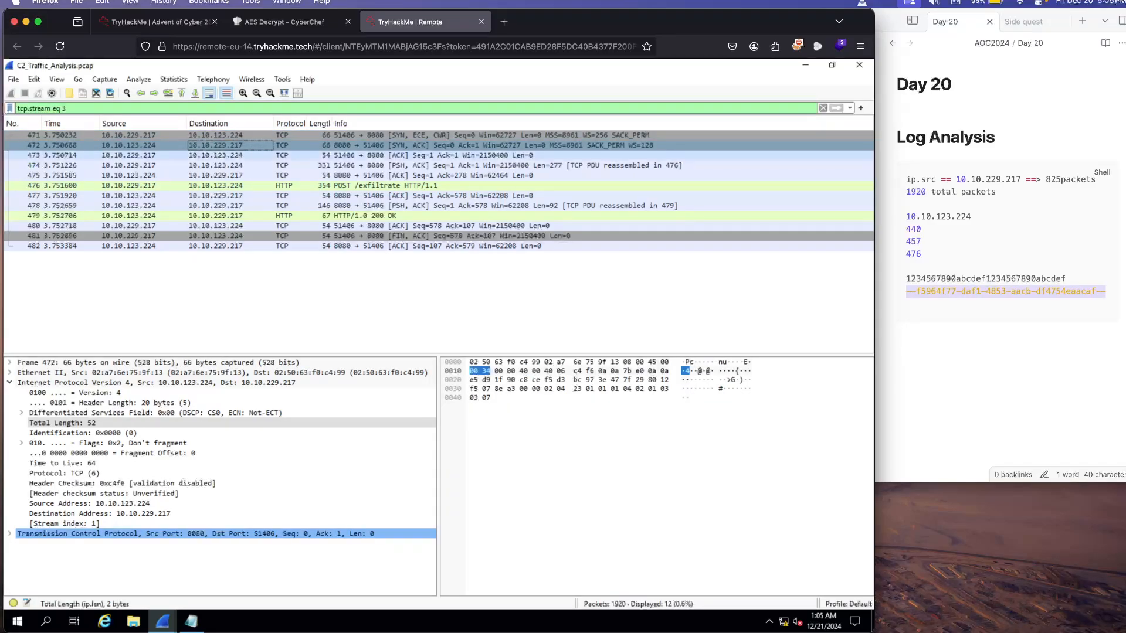
Step: Inspect the POST /exfiltrate packet's HTTP details and expand its MIME multipart section
click(230, 185)
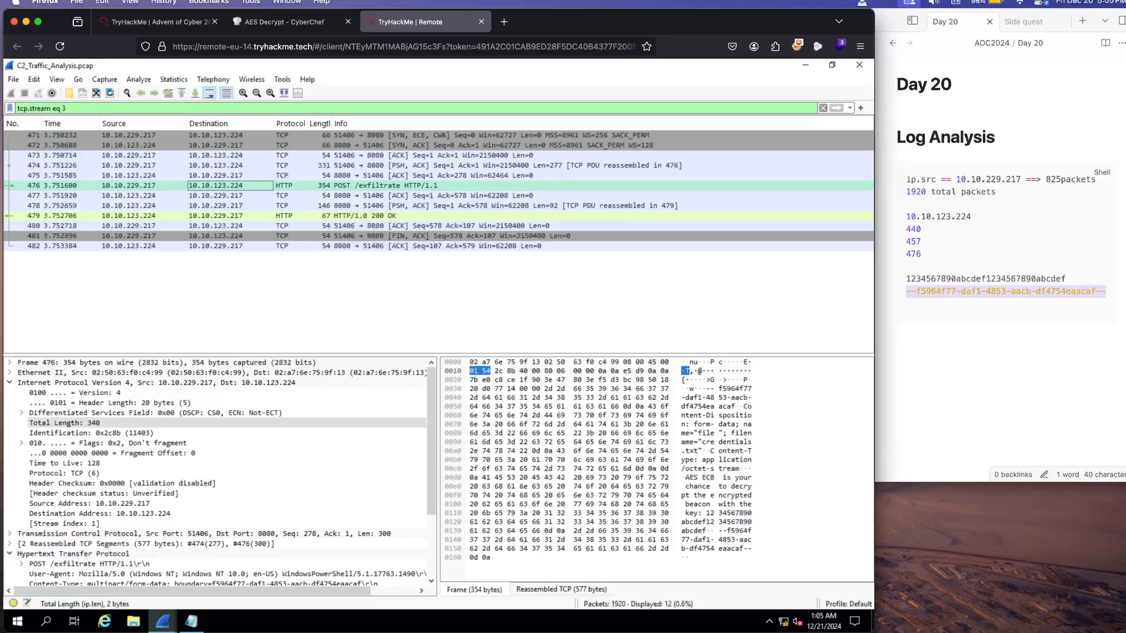
scroll(234, 474, down, 2)
scroll(220, 470, down, 1)
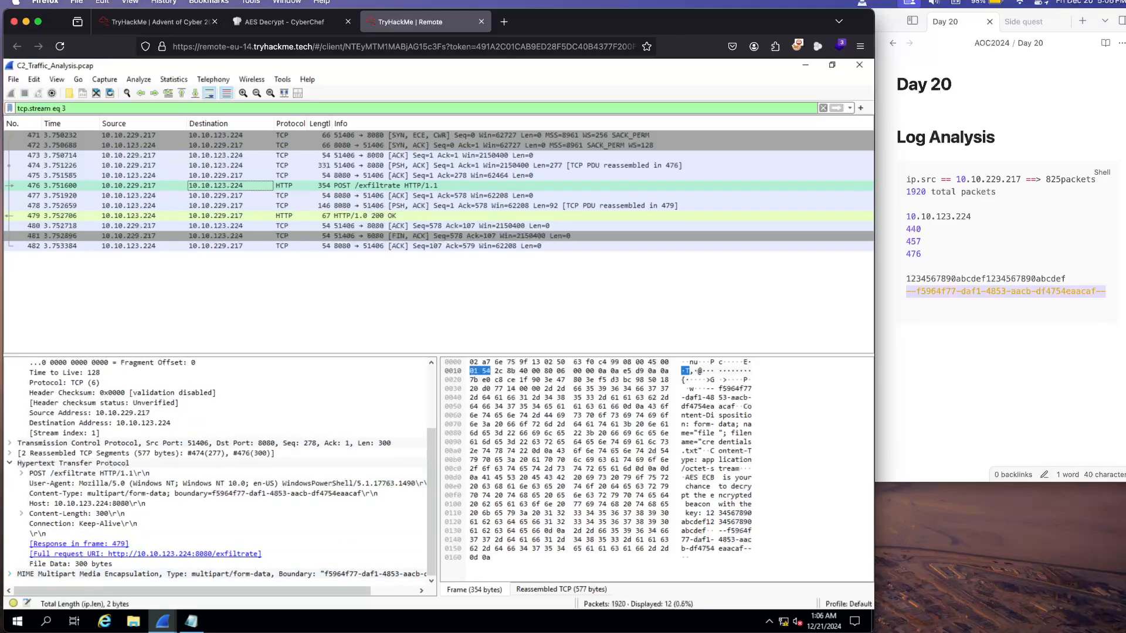
click(9, 574)
scroll(147, 514, down, 2)
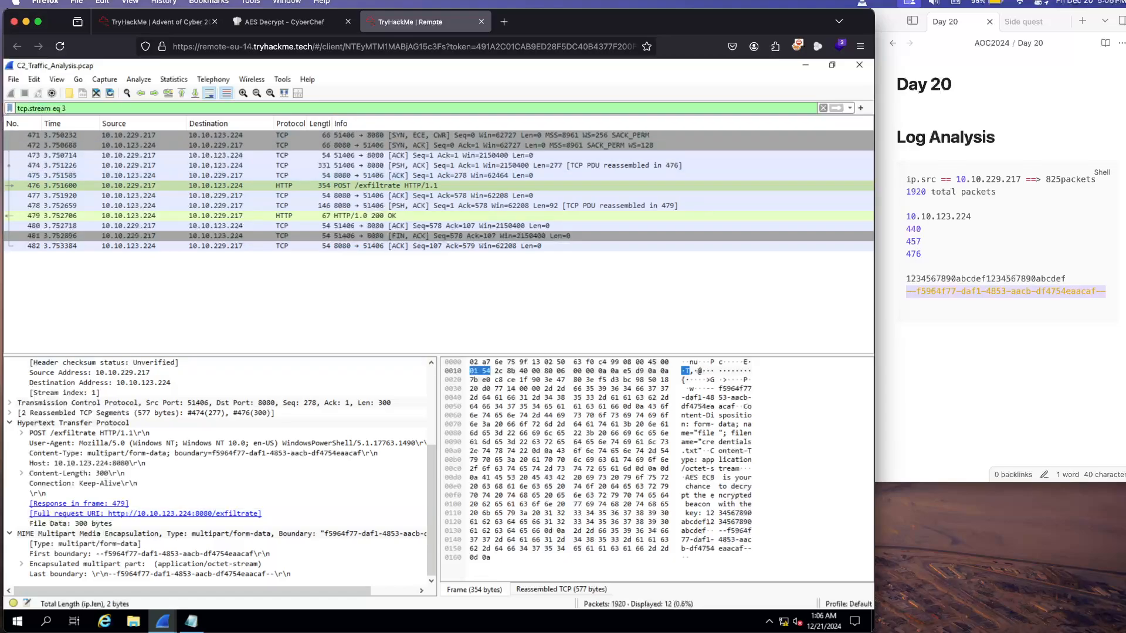
Step: Clear the TCP stream filter and filter the capture by source address 10.10.229.217
click(823, 107)
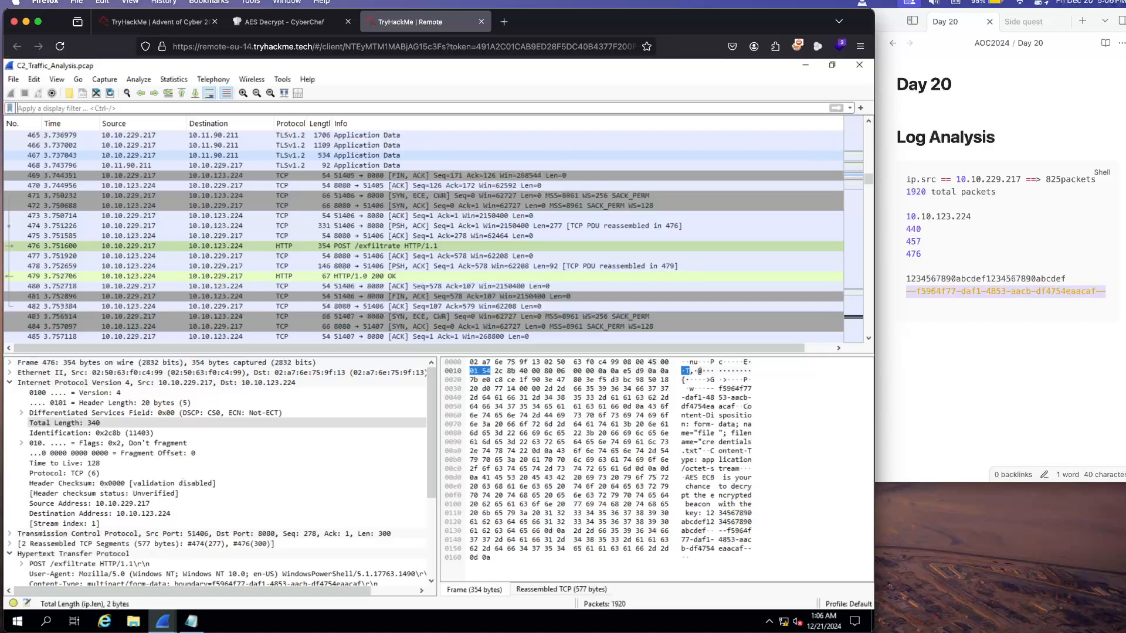
right_click(141, 155)
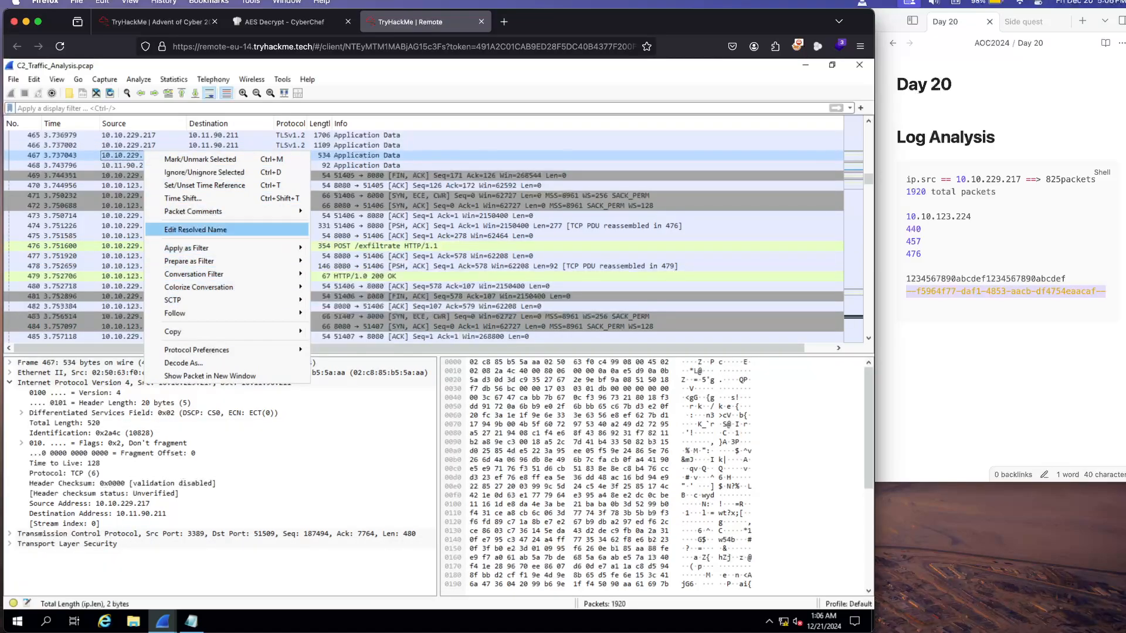
mouse_move(228, 248)
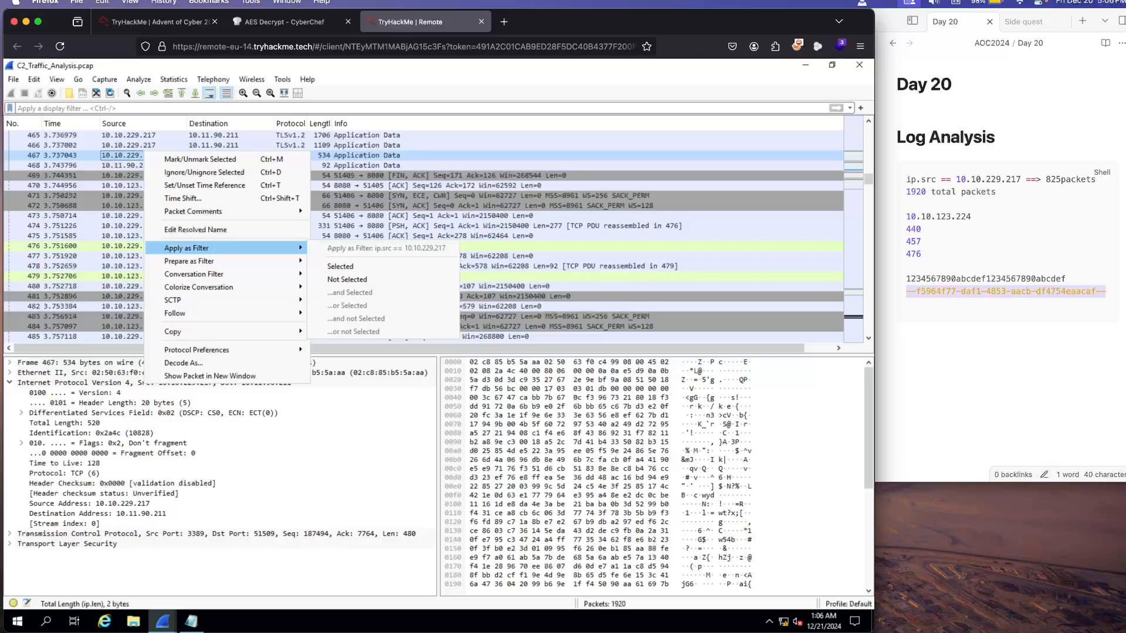
click(340, 266)
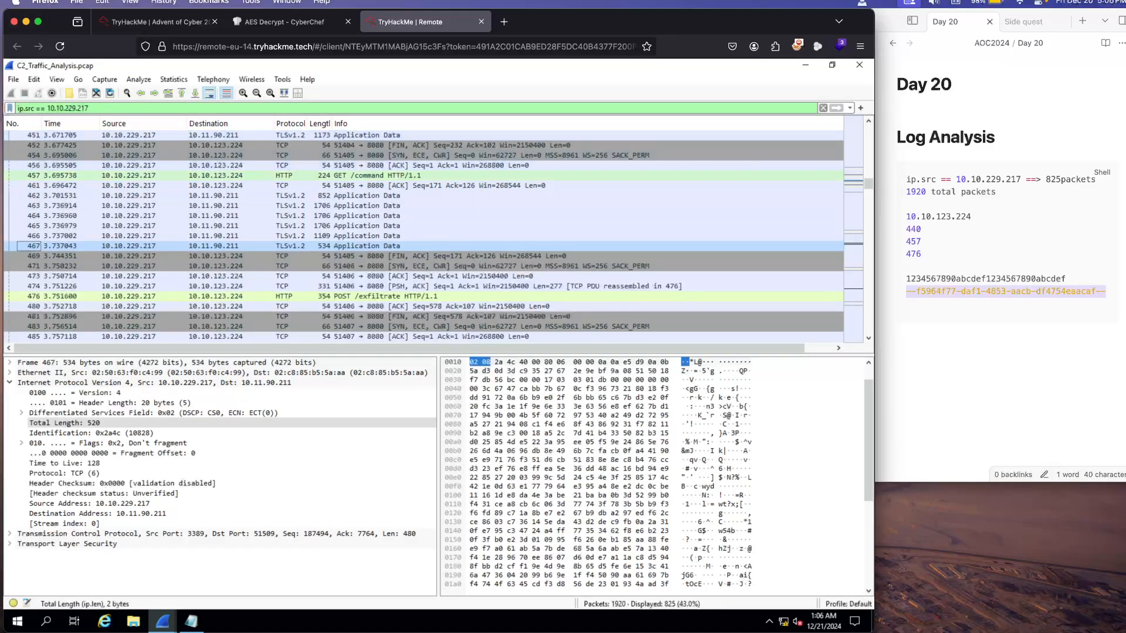
Step: View the GET /command packet in its own window, check its HTTP details and response frame reference, and close it
double_click(377, 175)
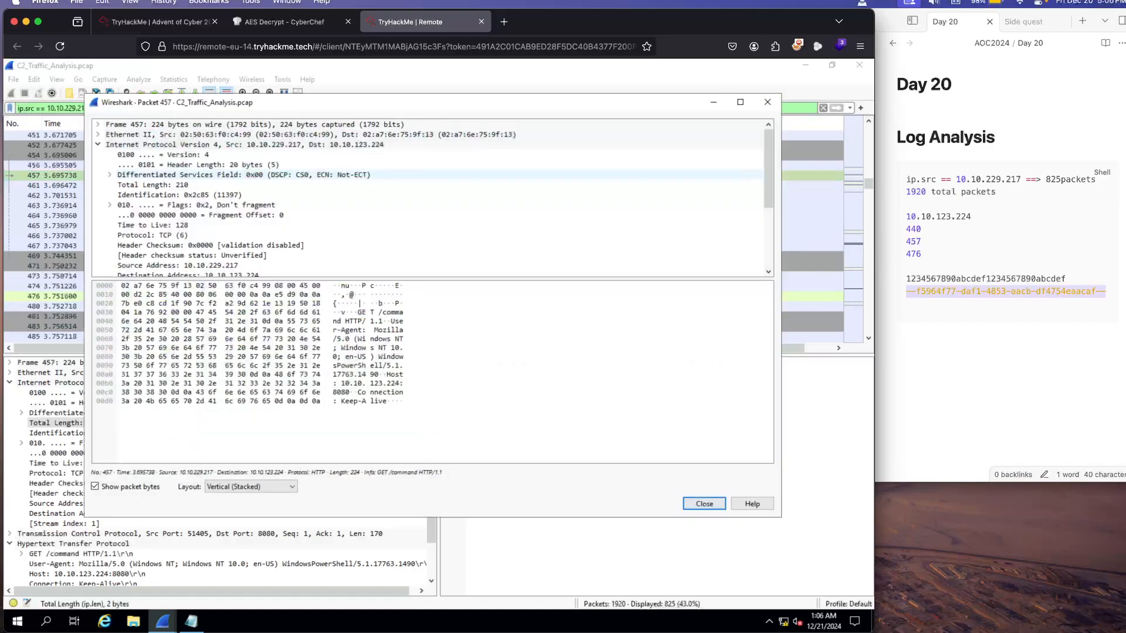
scroll(376, 193, down, 4)
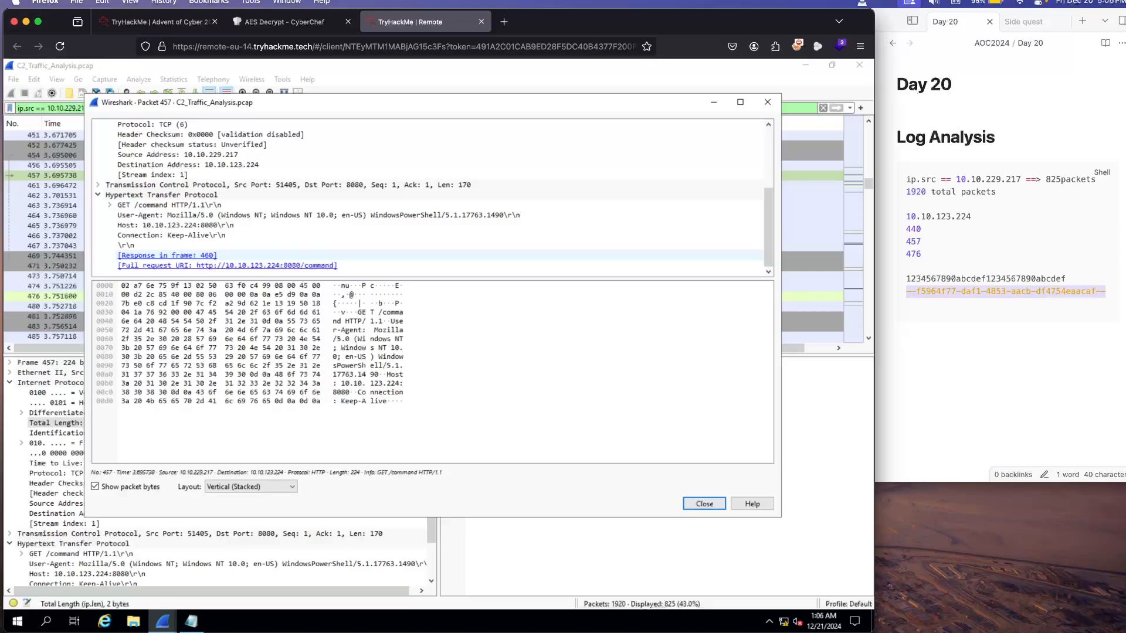
click(167, 256)
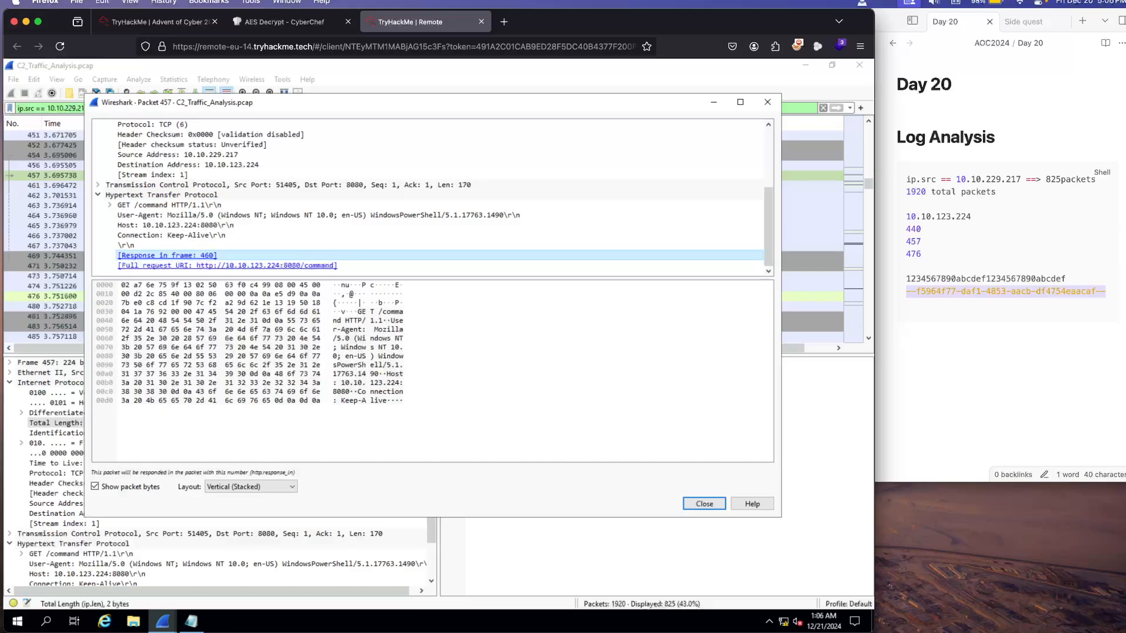
click(767, 102)
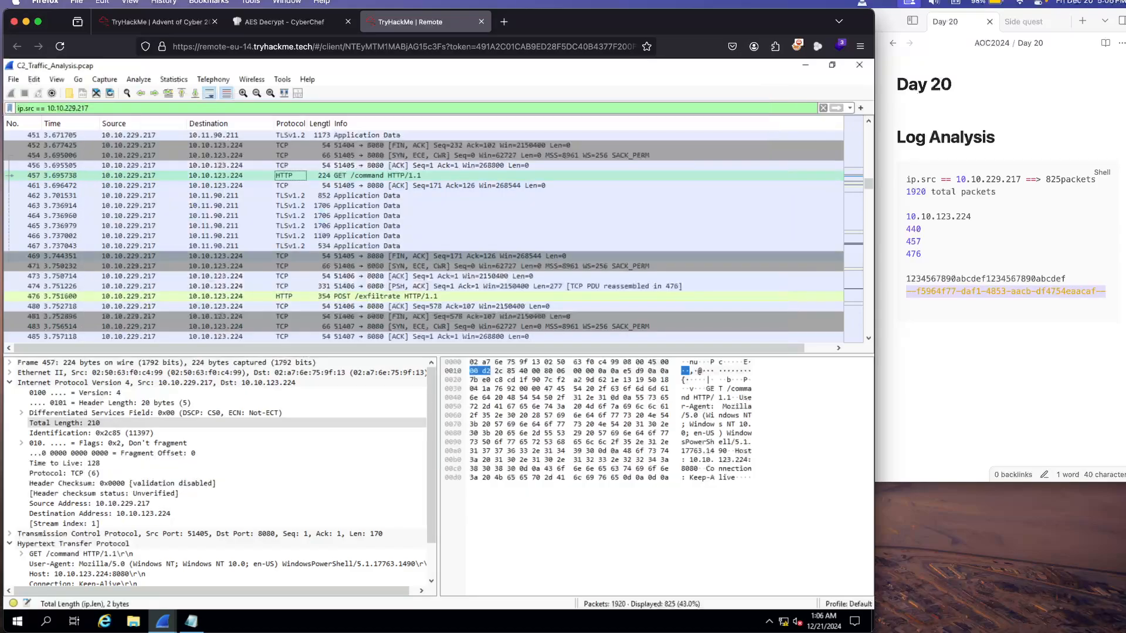
Step: Look through the filtered packets around the GET /command, exfiltrate and beacon requests, and check packet 461's details
scroll(424, 235, down, 1)
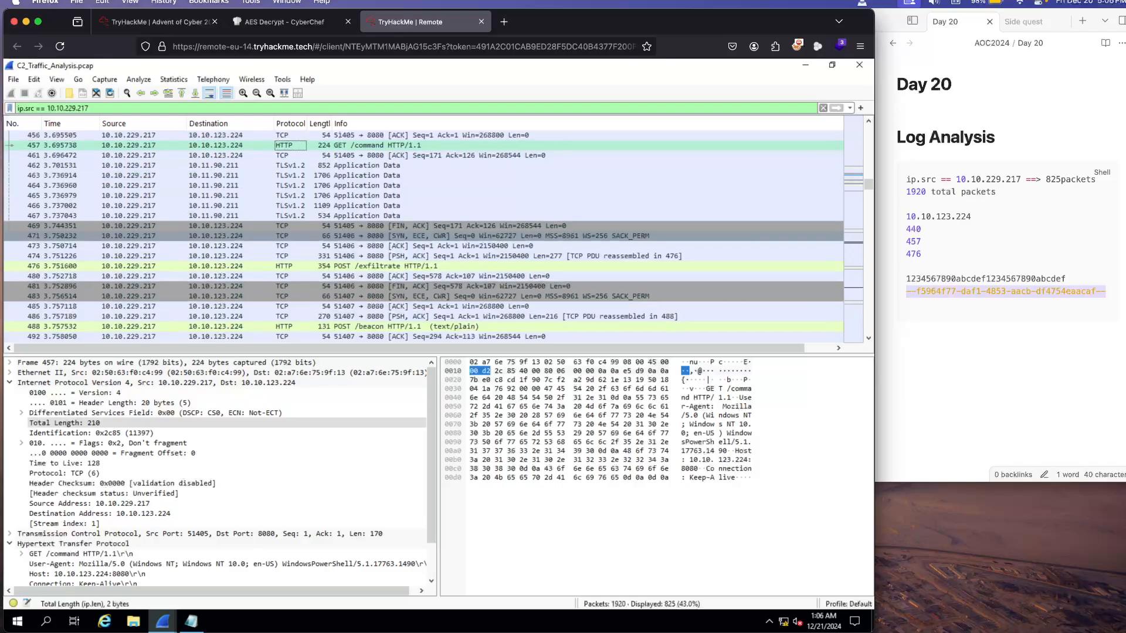
scroll(423, 234, down, 1)
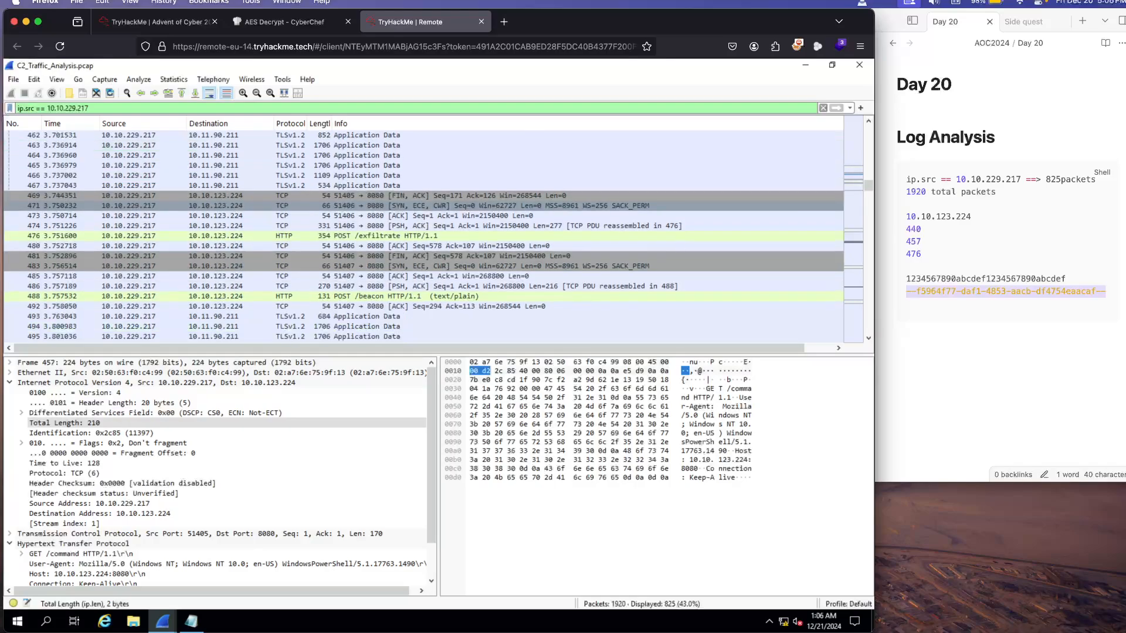
scroll(423, 234, up, 2)
scroll(423, 235, up, 1)
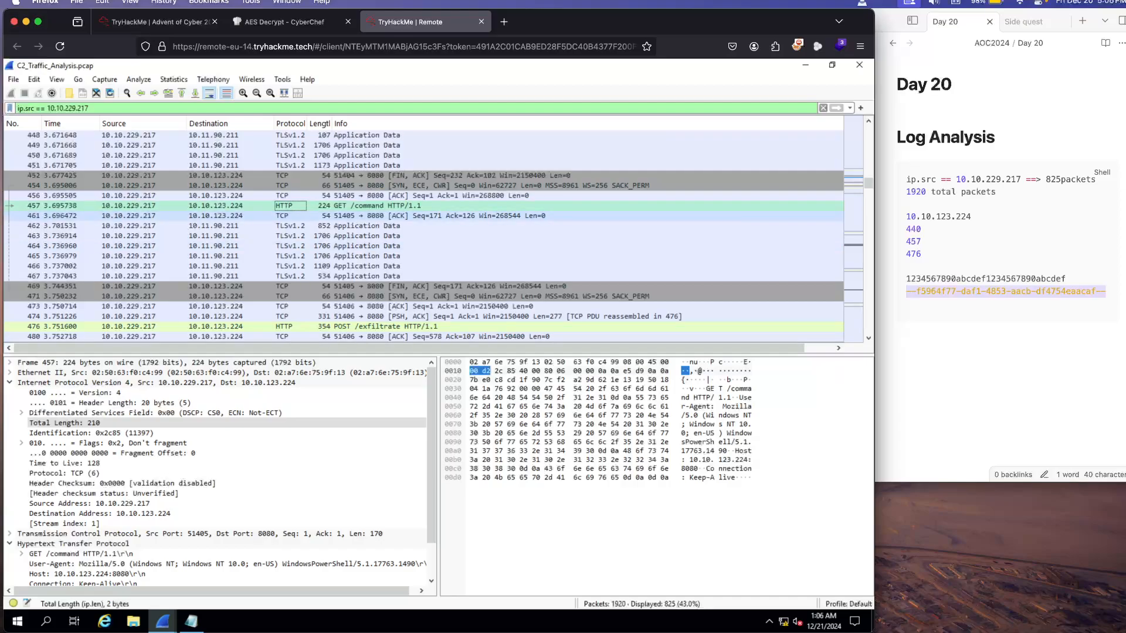
click(71, 216)
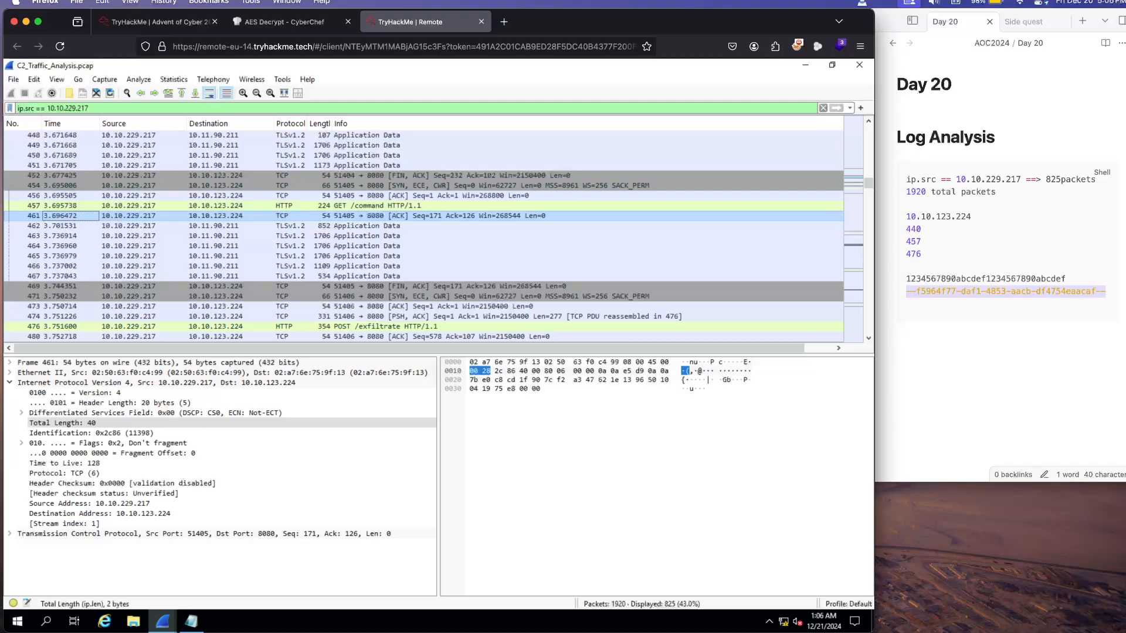
scroll(434, 234, down, 2)
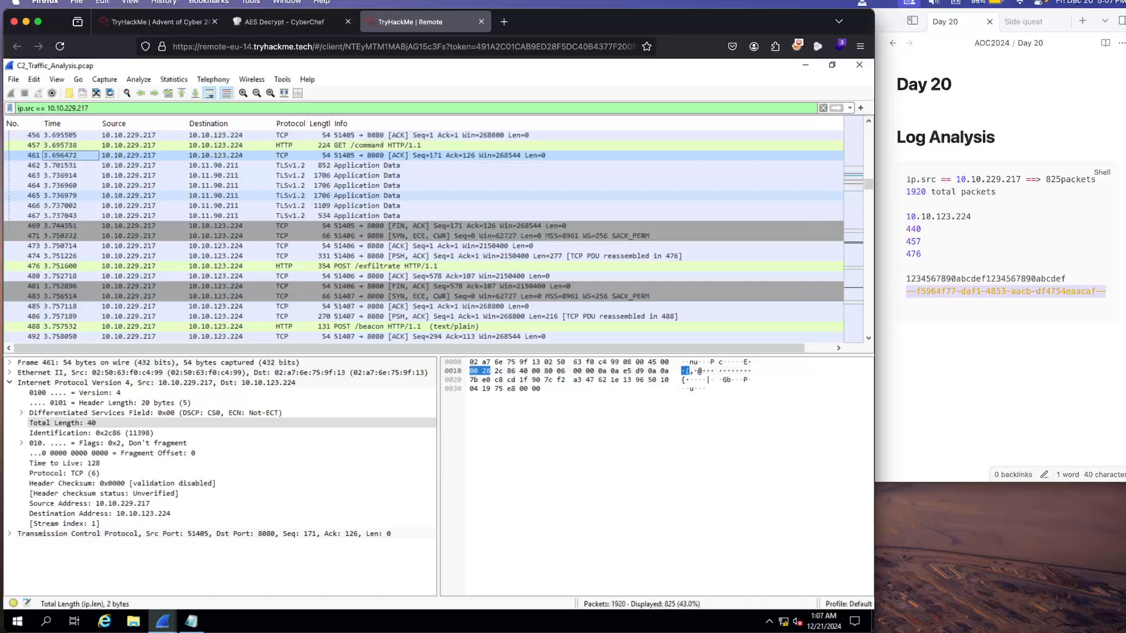
Step: Switch to the TryHackMe room, review the exfiltration and beacon sections, and check the secret message question's hint
click(153, 22)
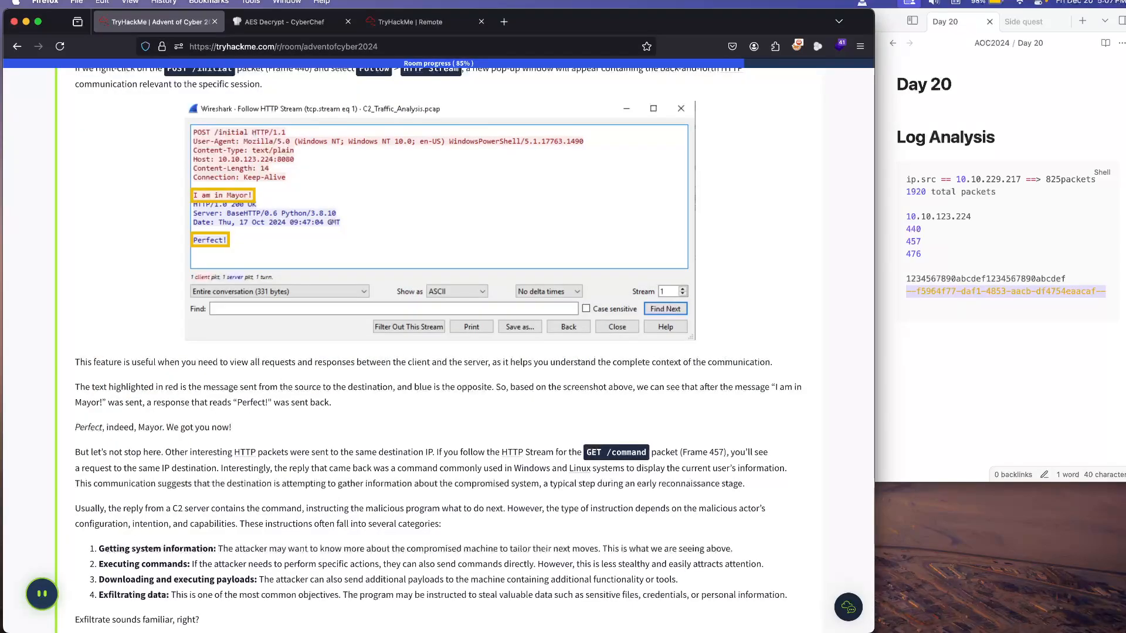
scroll(439, 346, down, 5)
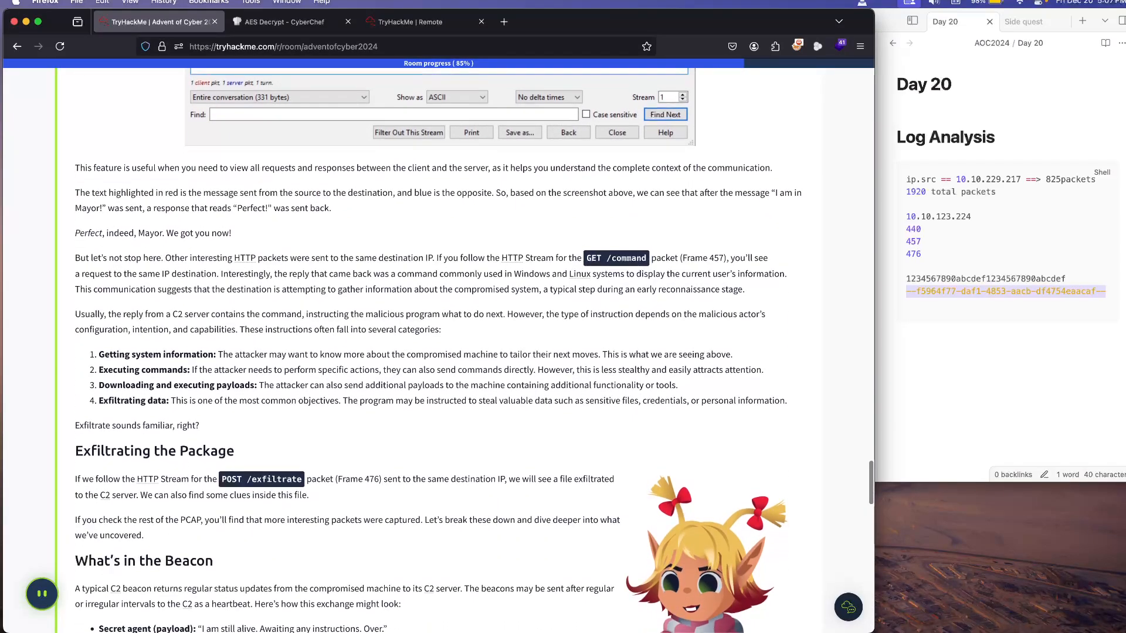
scroll(439, 346, down, 3)
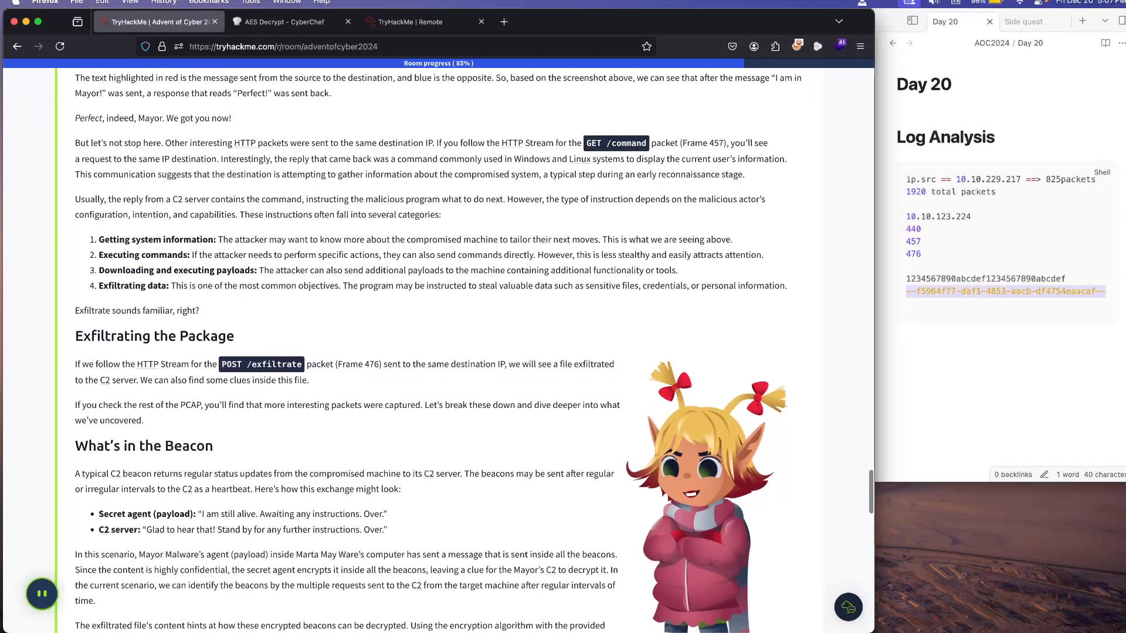
scroll(438, 346, down, 20)
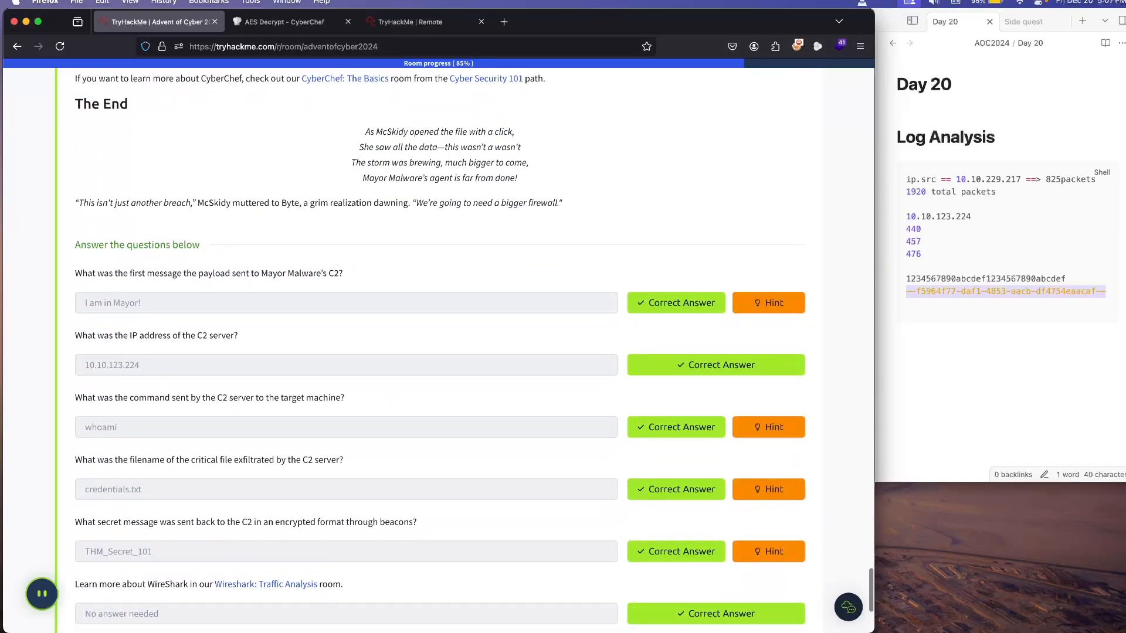
click(768, 552)
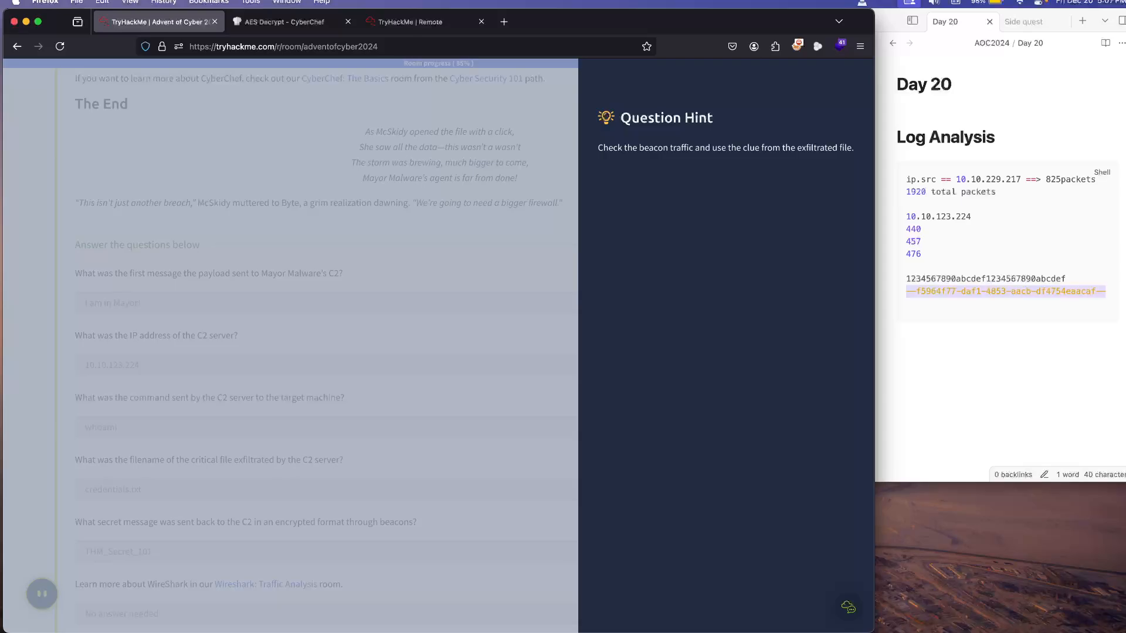
key(Escape)
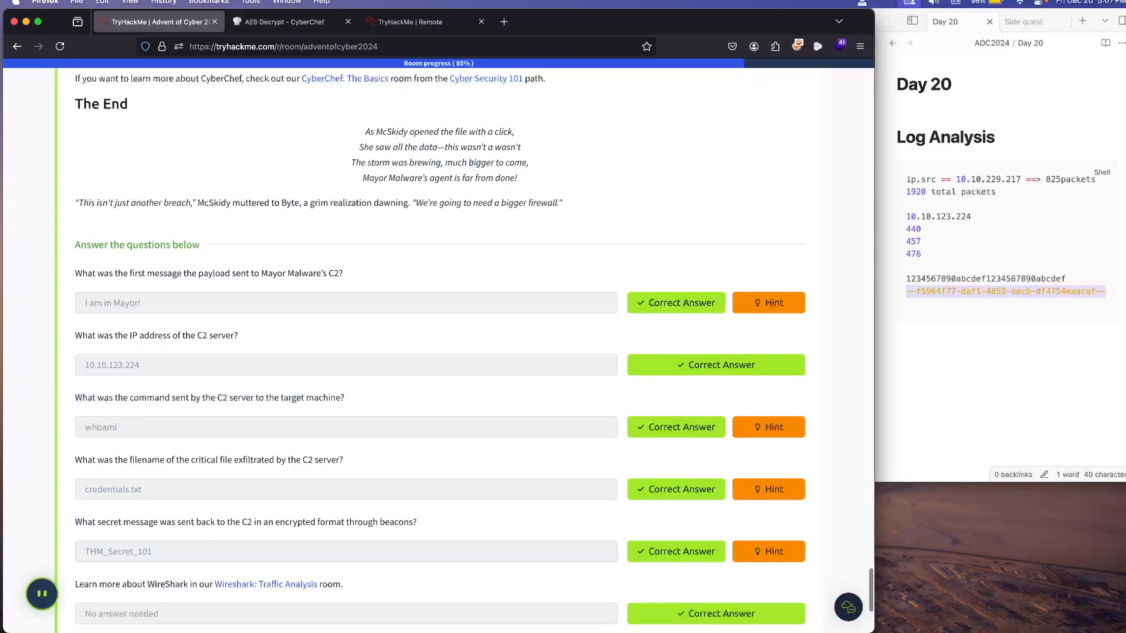
Step: Return to the remote machine and examine the POST /beacon packet's encrypted text in a separate packet window
click(417, 22)
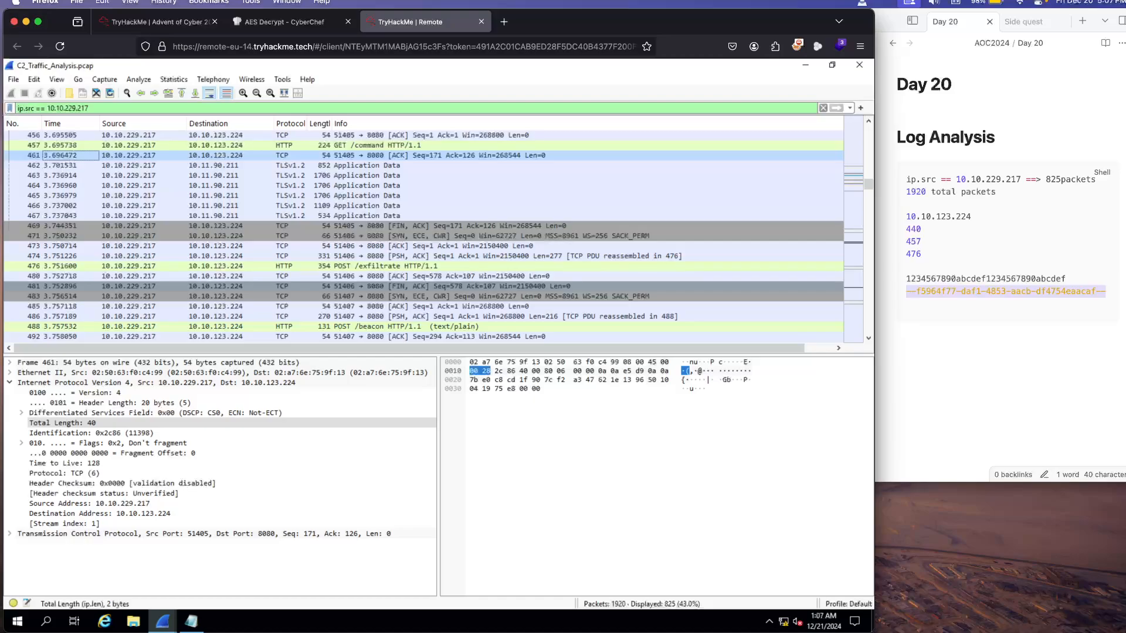
scroll(404, 287, down, 1)
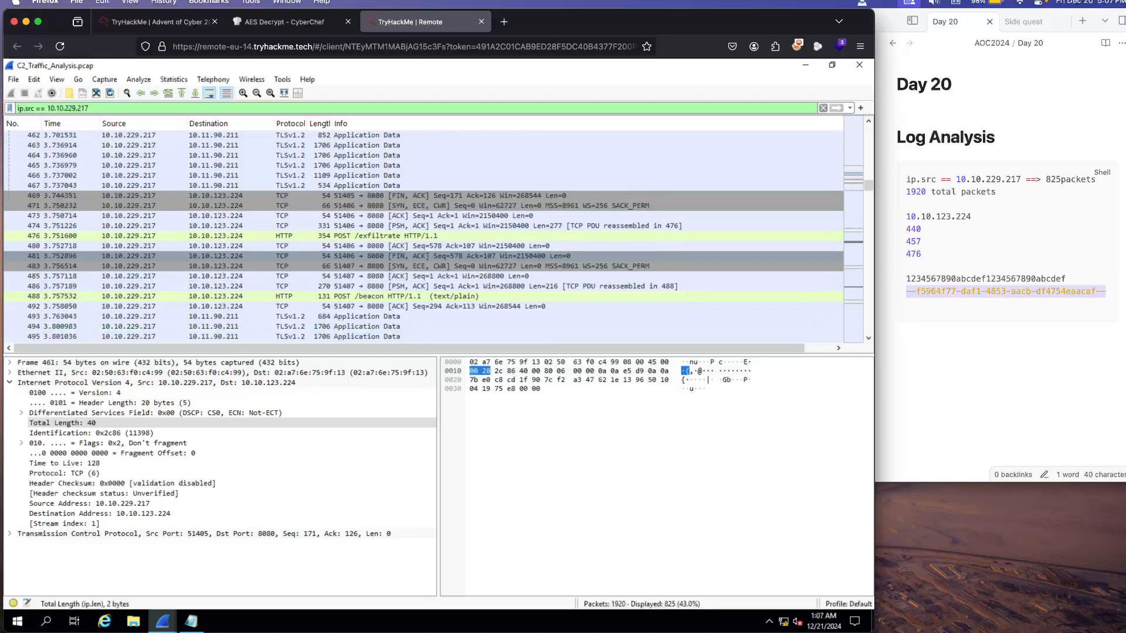
click(404, 297)
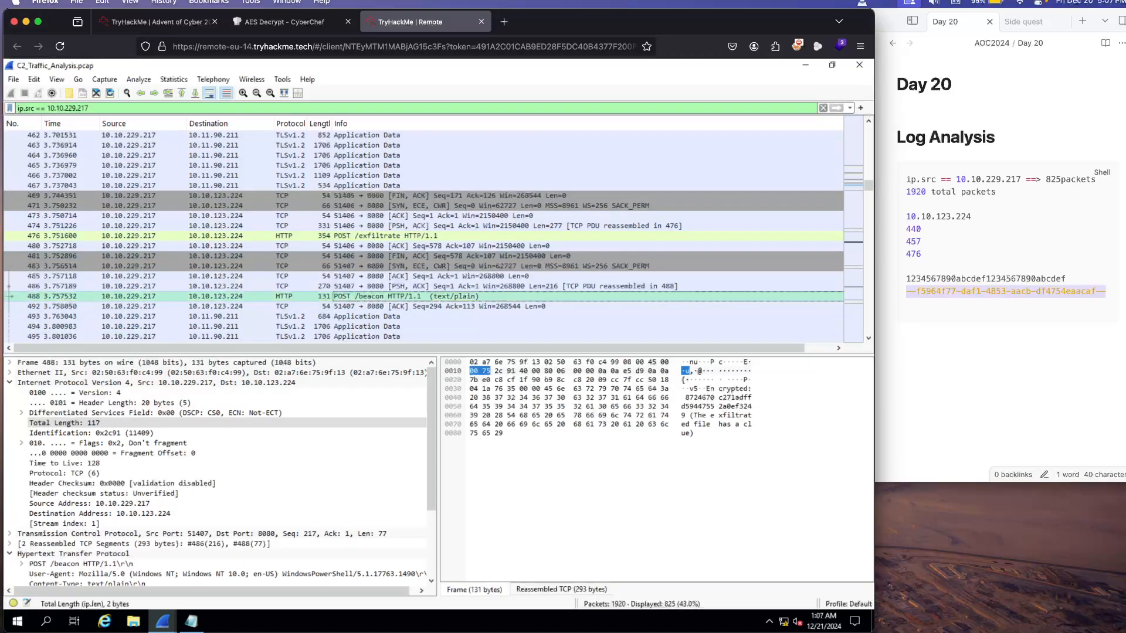
double_click(404, 297)
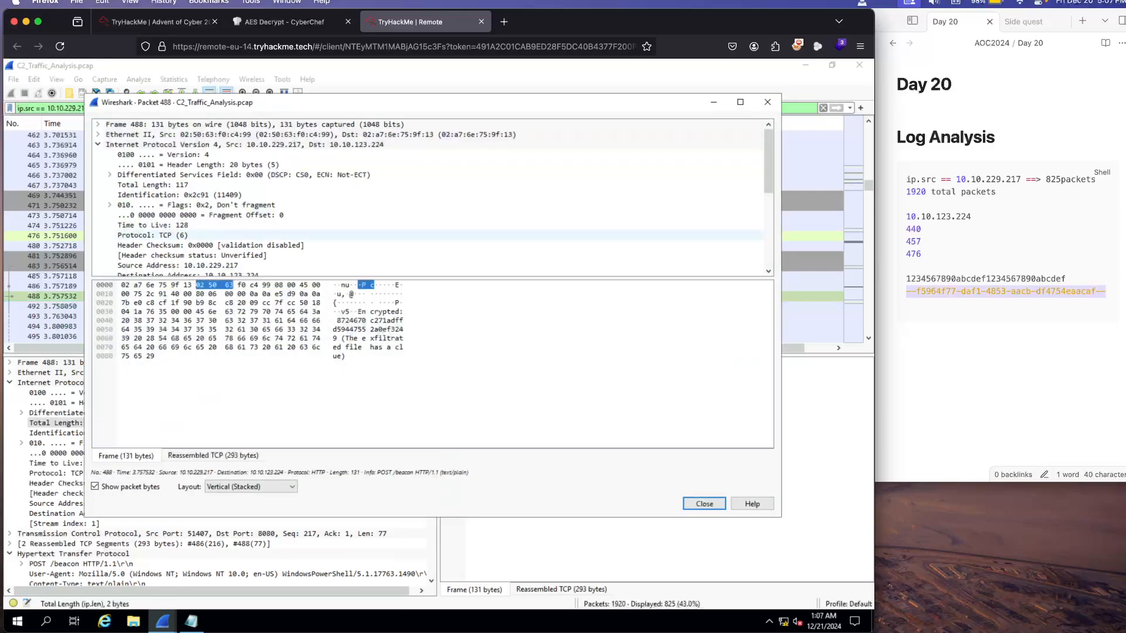
scroll(369, 205, down, 6)
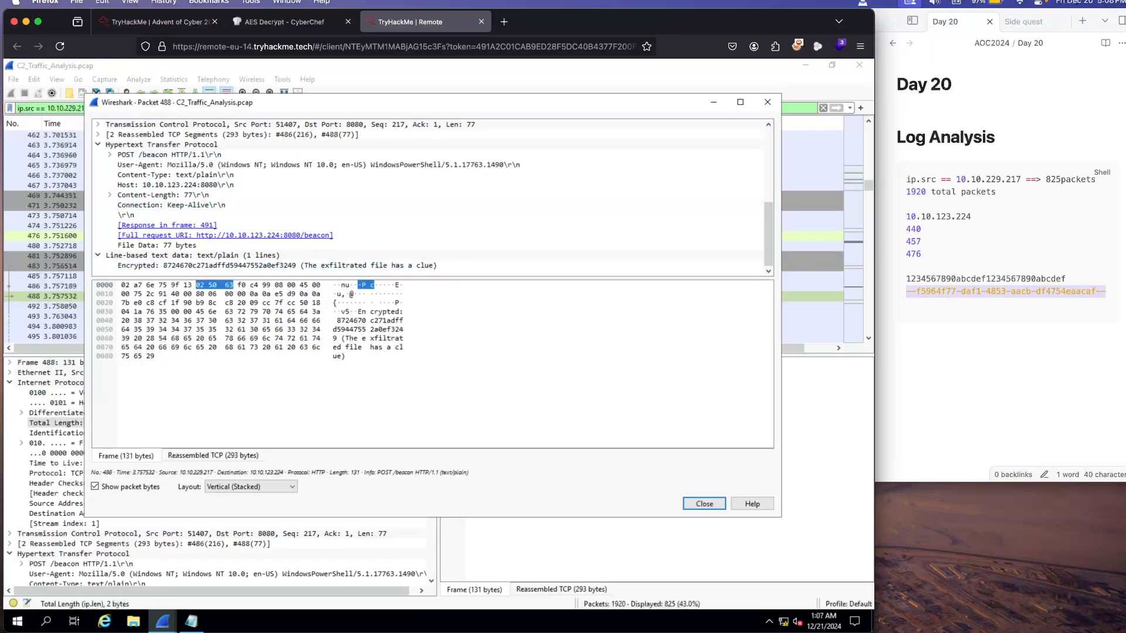
click(768, 102)
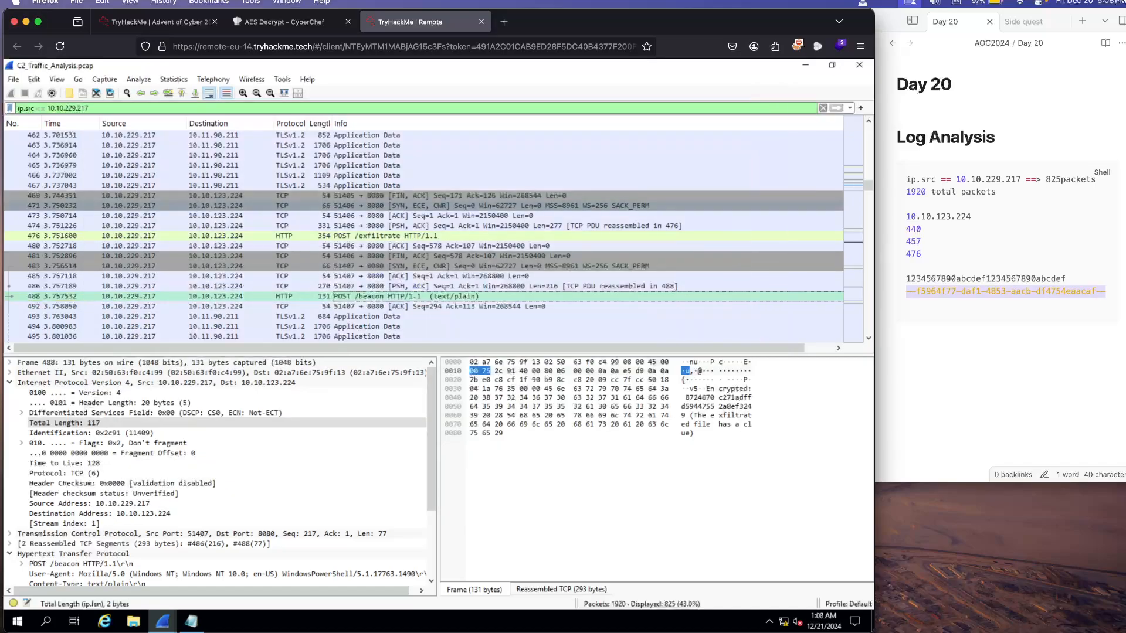
Step: View the POST /exfiltrate packet in a separate window, expand its encapsulated multipart part, and close the window
double_click(385, 236)
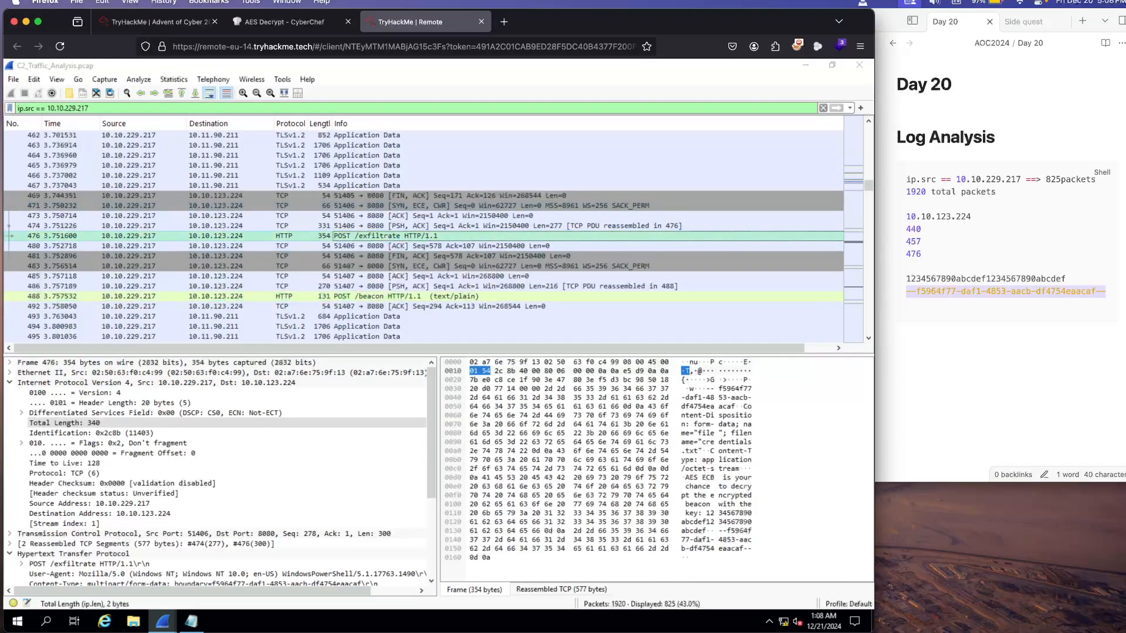
scroll(210, 202, down, 7)
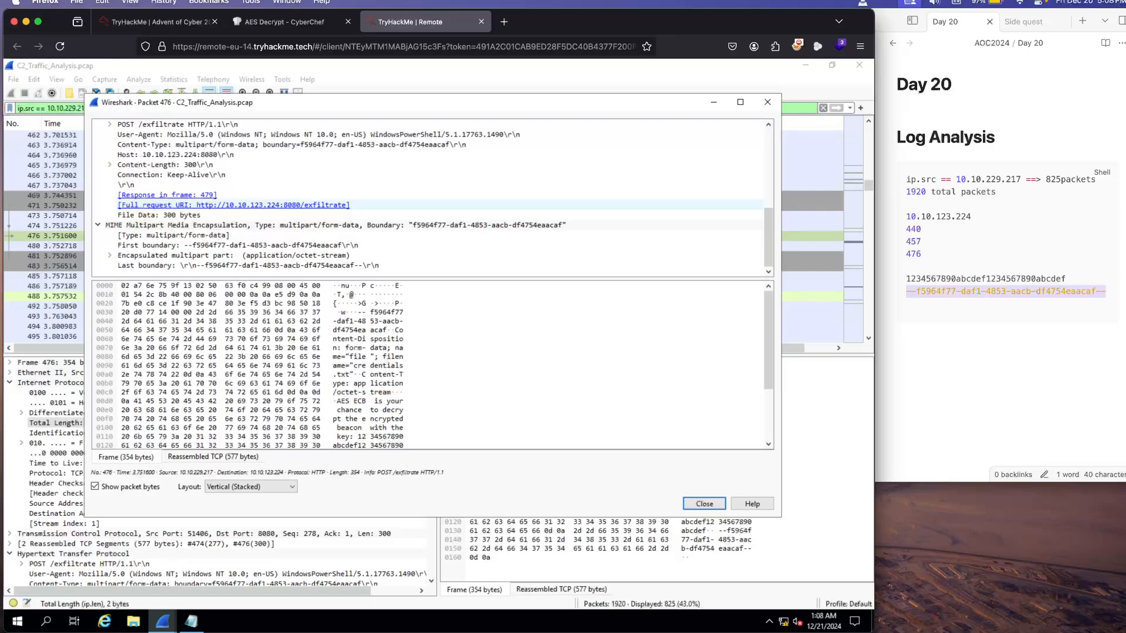
click(110, 255)
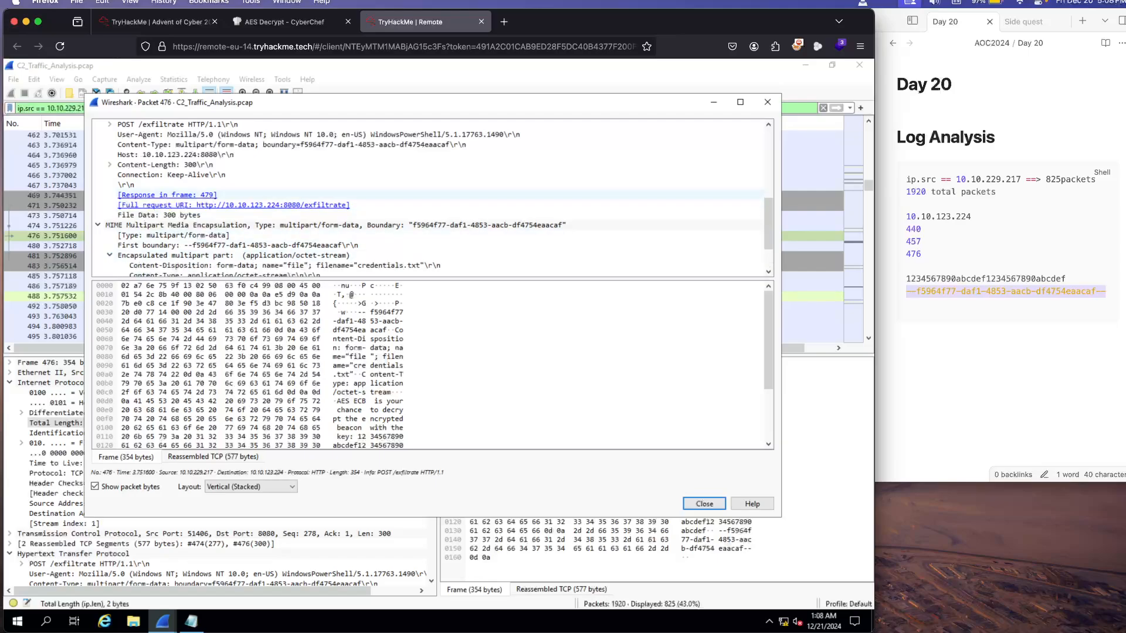
click(767, 102)
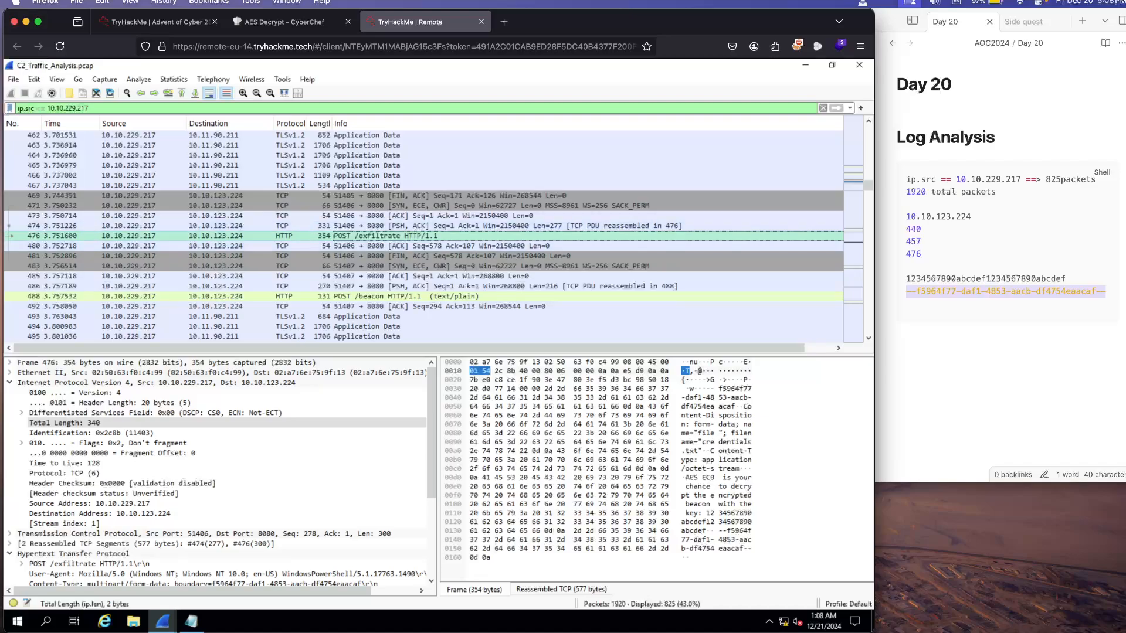
Step: Follow the TCP stream of the POST /exfiltrate packet to view the full conversation
right_click(332, 236)
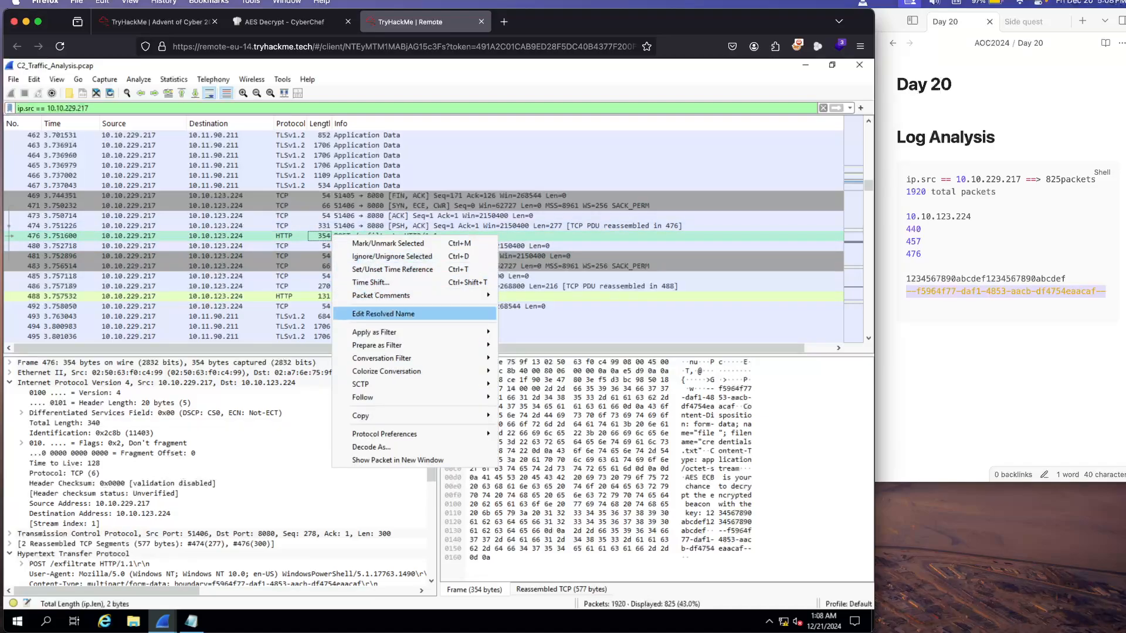
mouse_move(375, 398)
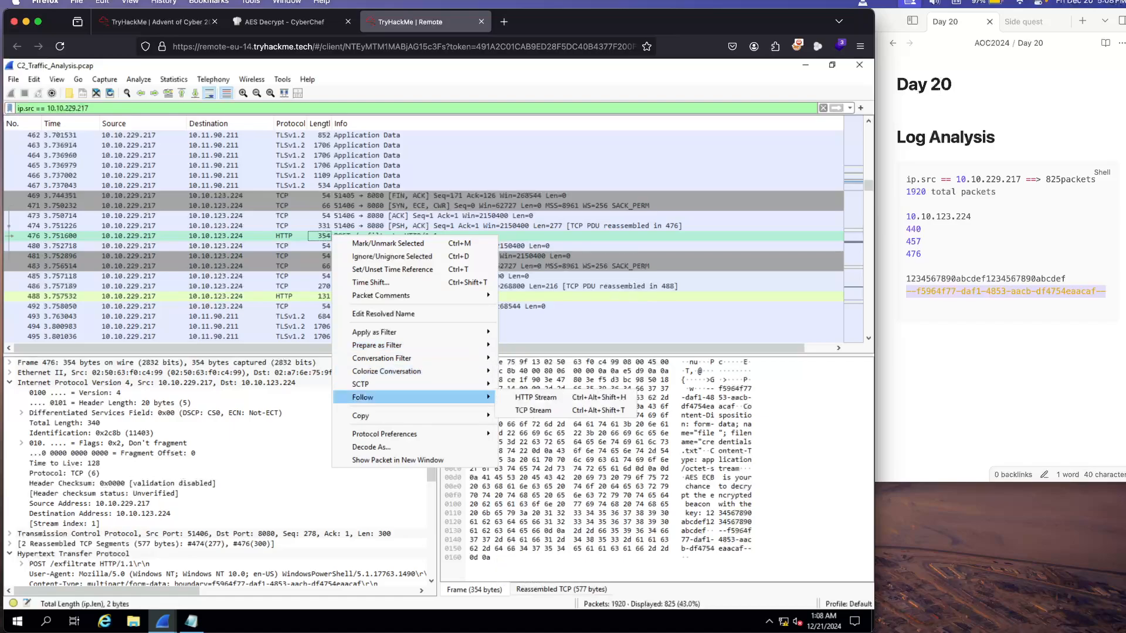
click(532, 410)
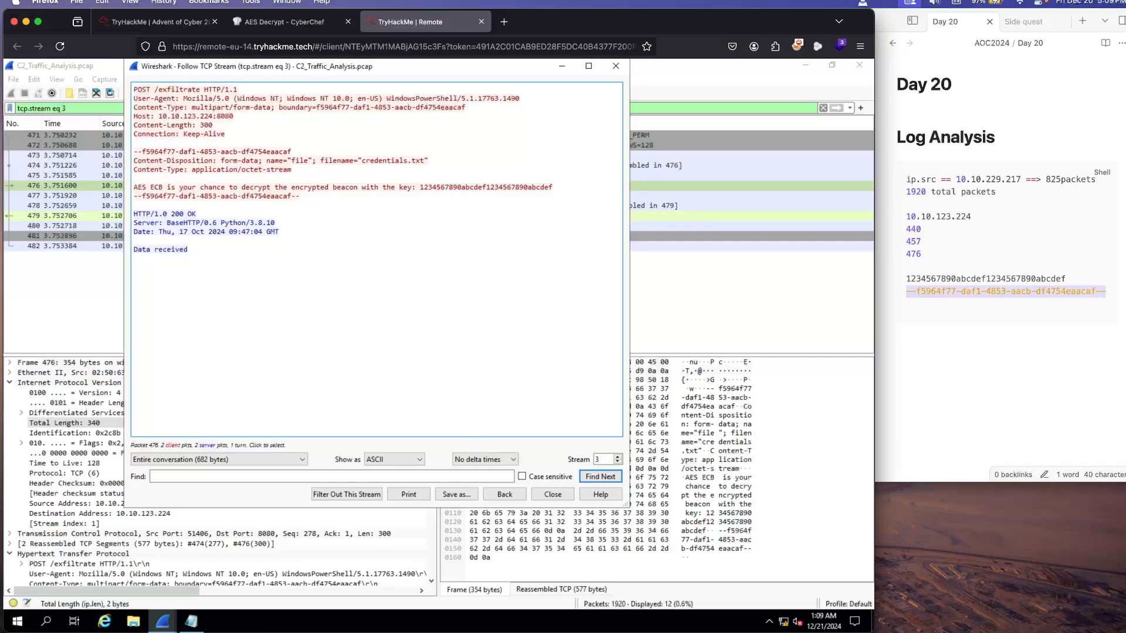
Step: Close the TCP stream window, switch to the TryHackMe room, and review the Day 20 answers and the Wireshark walkthrough sections above them
click(616, 66)
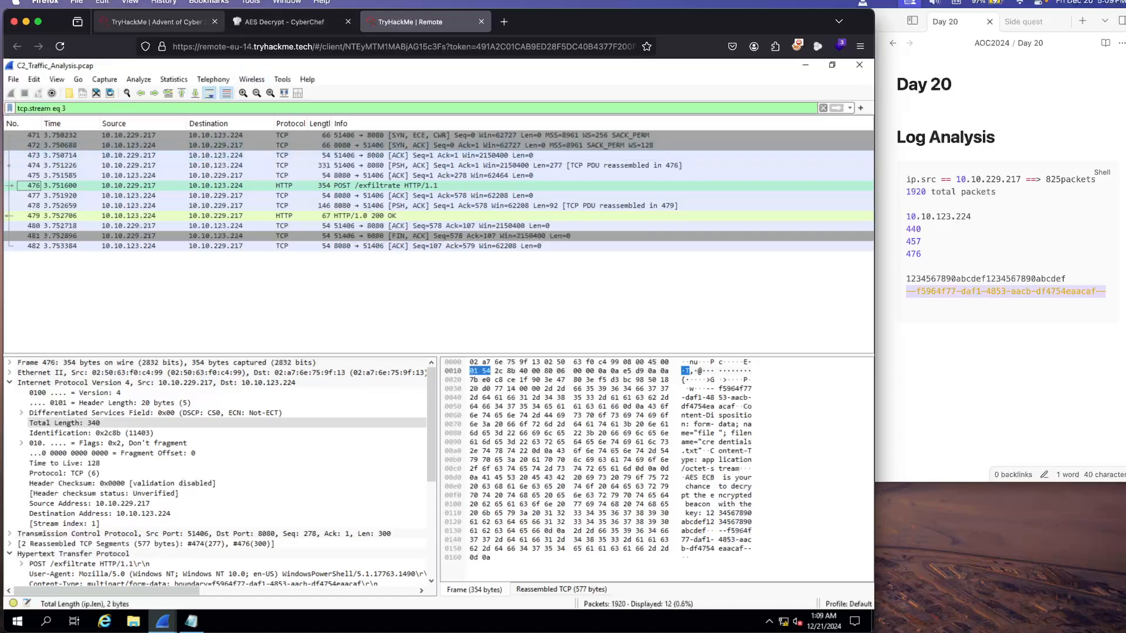
click(158, 22)
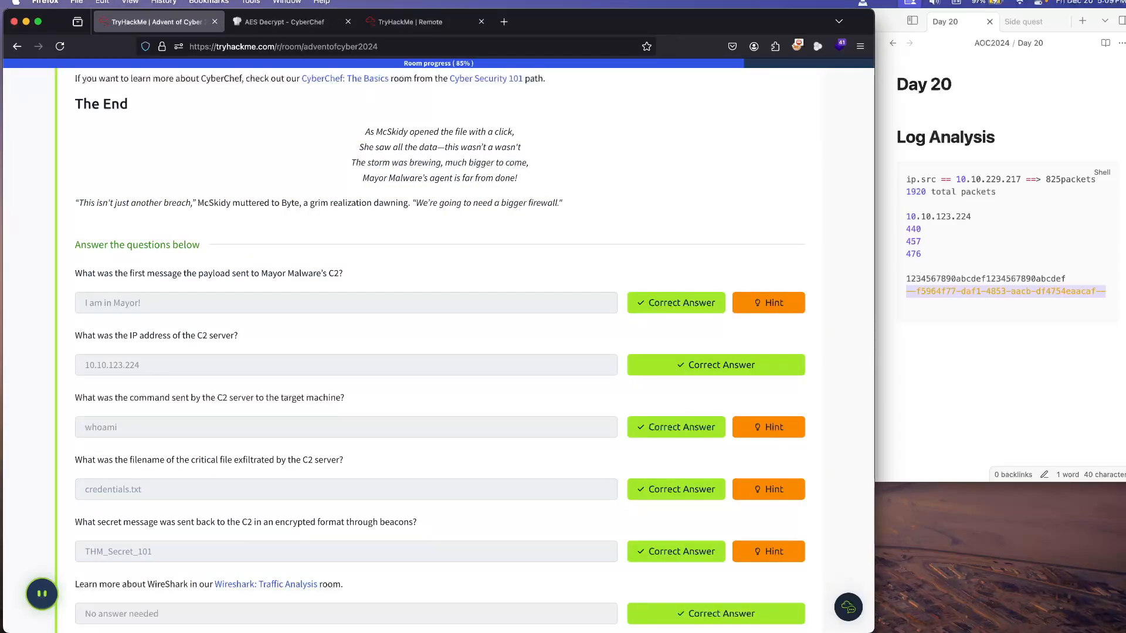
scroll(440, 352, down, 5)
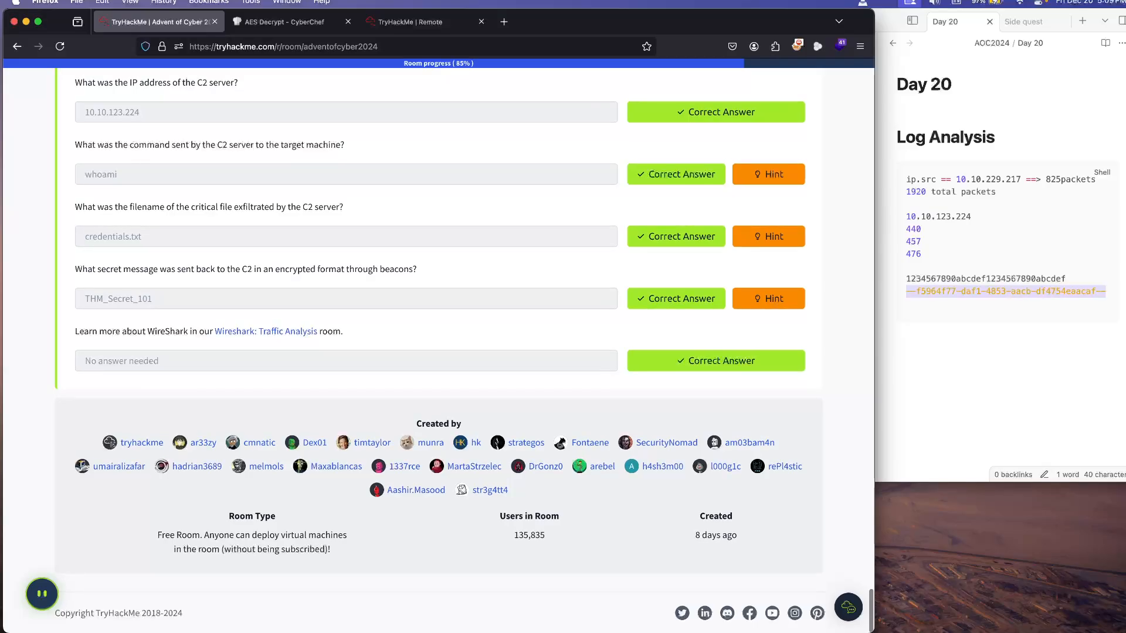
scroll(440, 352, up, 20)
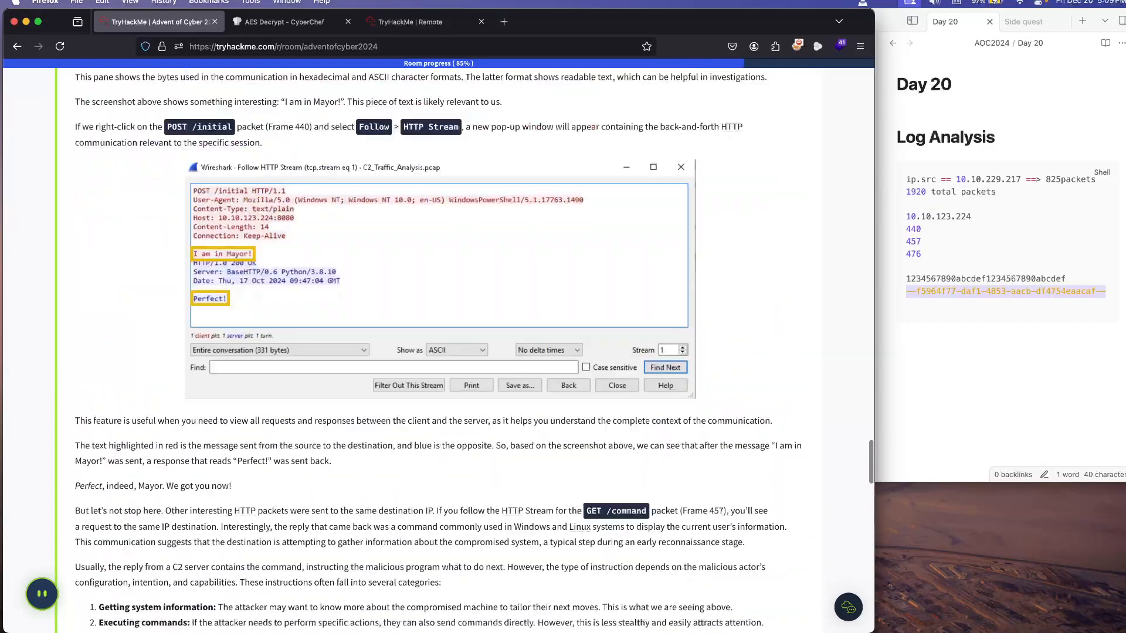
scroll(440, 352, up, 20)
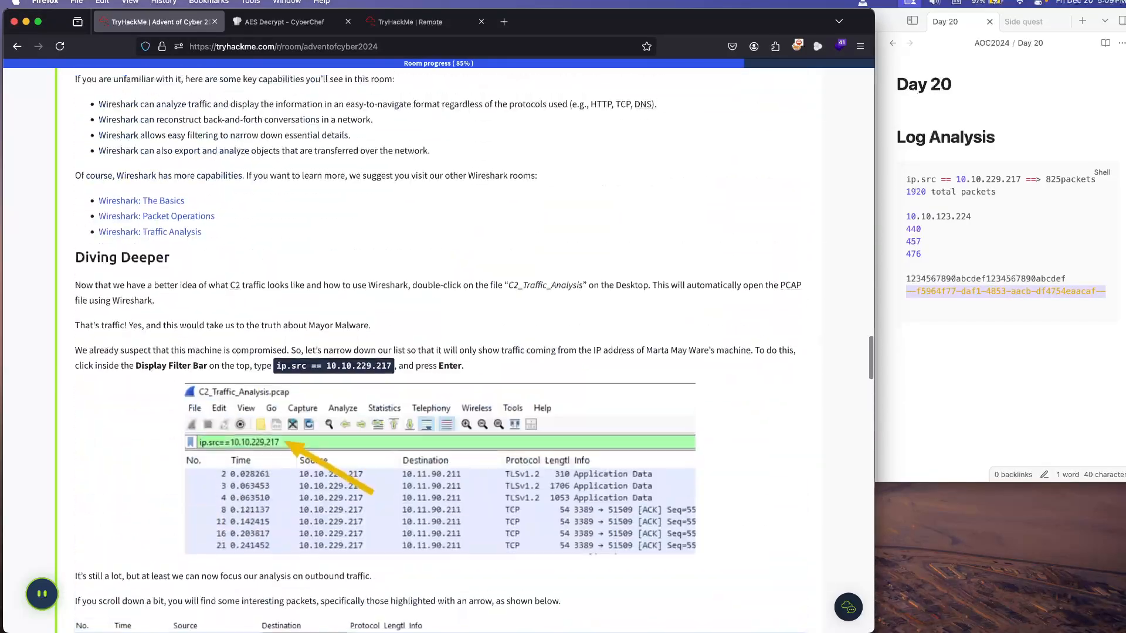
scroll(439, 351, up, 3)
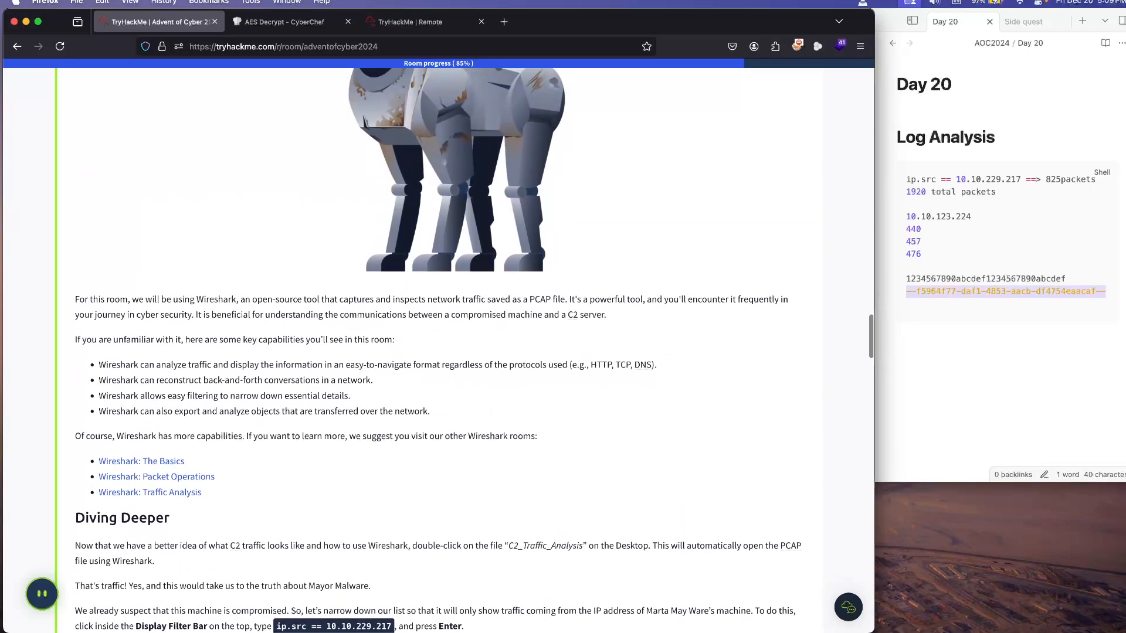
key(super+Tab)
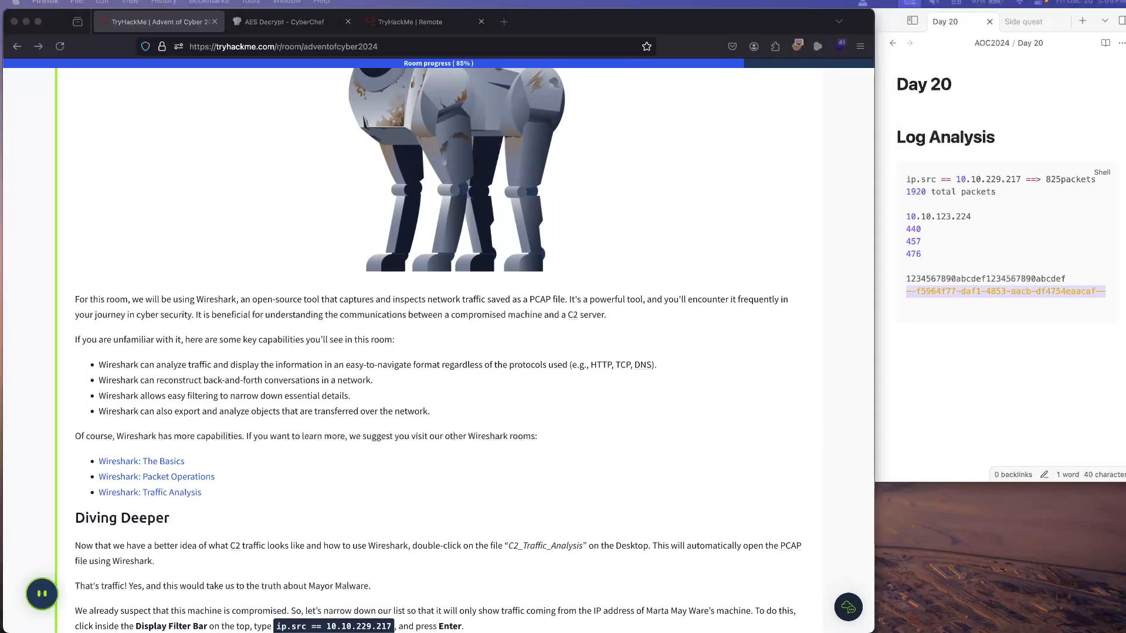